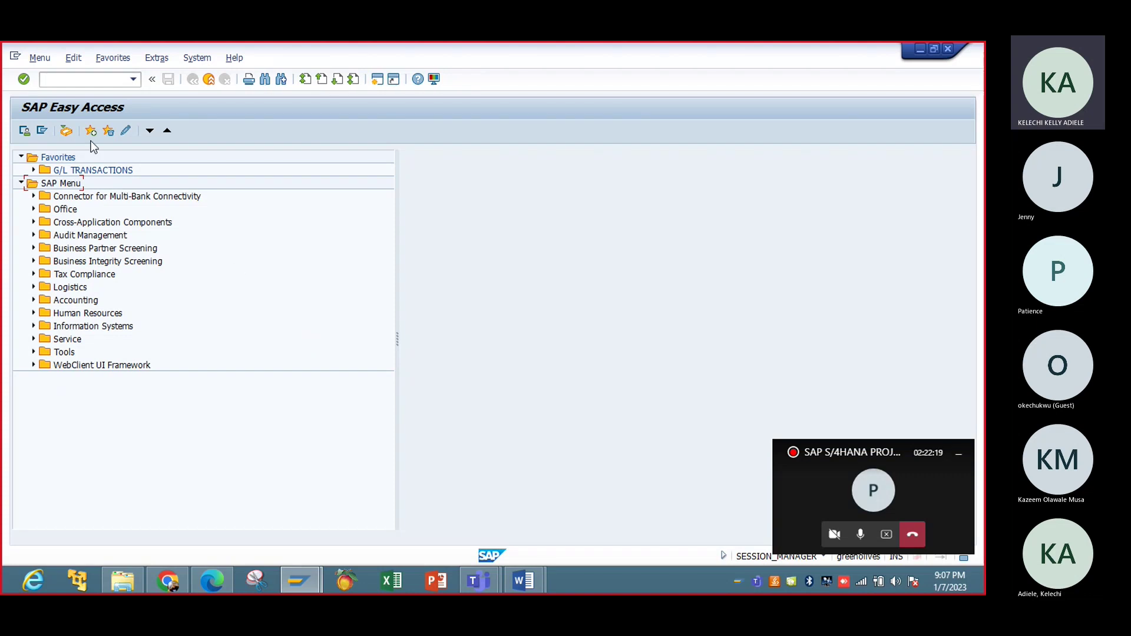
Run transaction SPRO and open the SAP Reference IMG.
{"action": "left_click", "coordinate": [75, 79]}
{"action": "type", "text": "spr"}
{"action": "key", "text": "BackSpace"}
{"action": "key", "text": "BackSpace"}
{"action": "type", "text": "pro"}
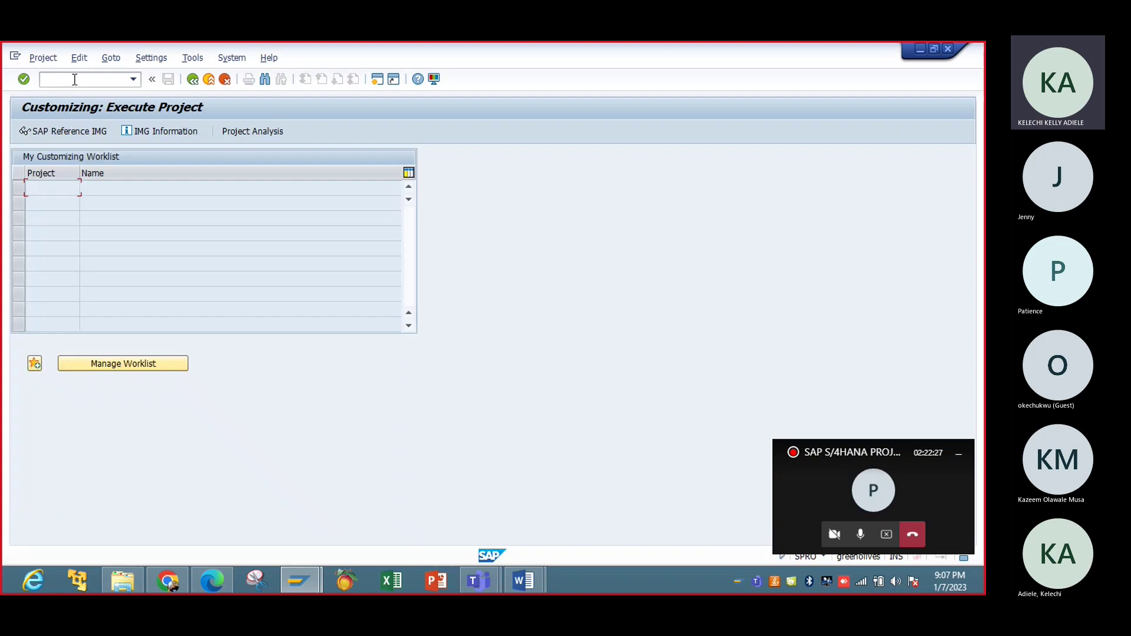
{"action": "left_click", "coordinate": [73, 130]}
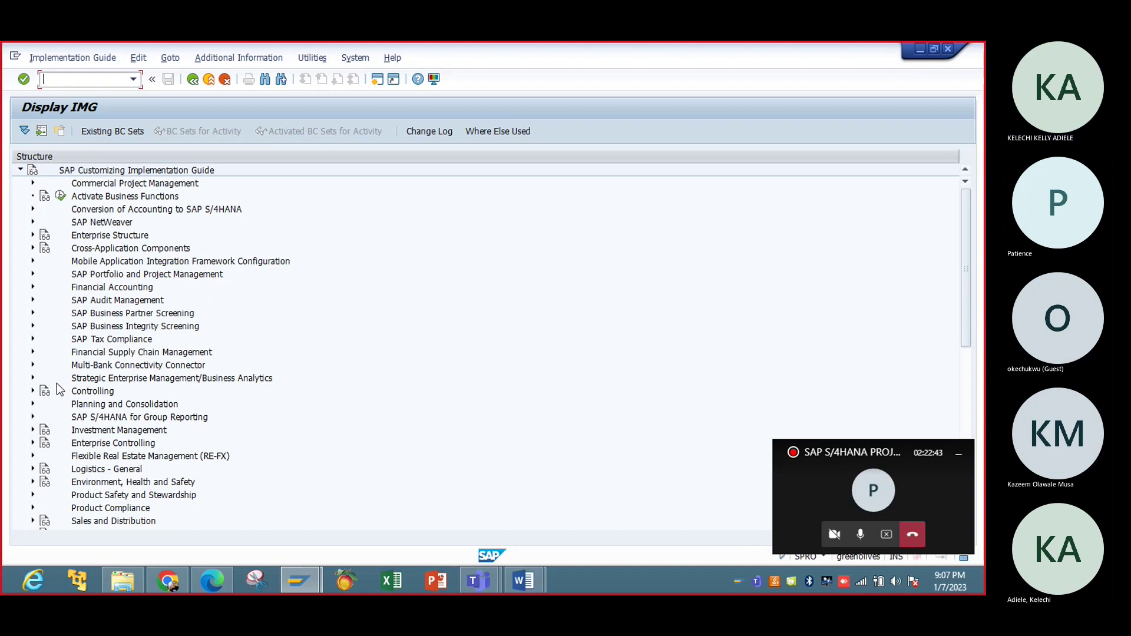
Expand Financial Accounting and its Asset Accounting node in the implementation guide.
{"action": "left_click", "coordinate": [33, 288]}
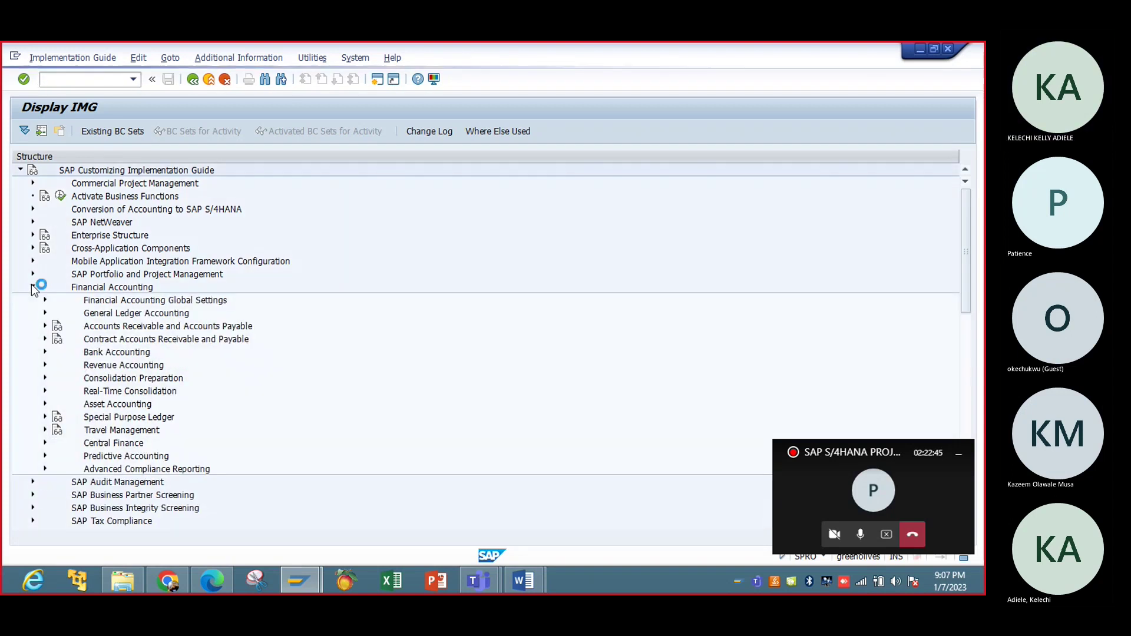
{"action": "left_click", "coordinate": [44, 404]}
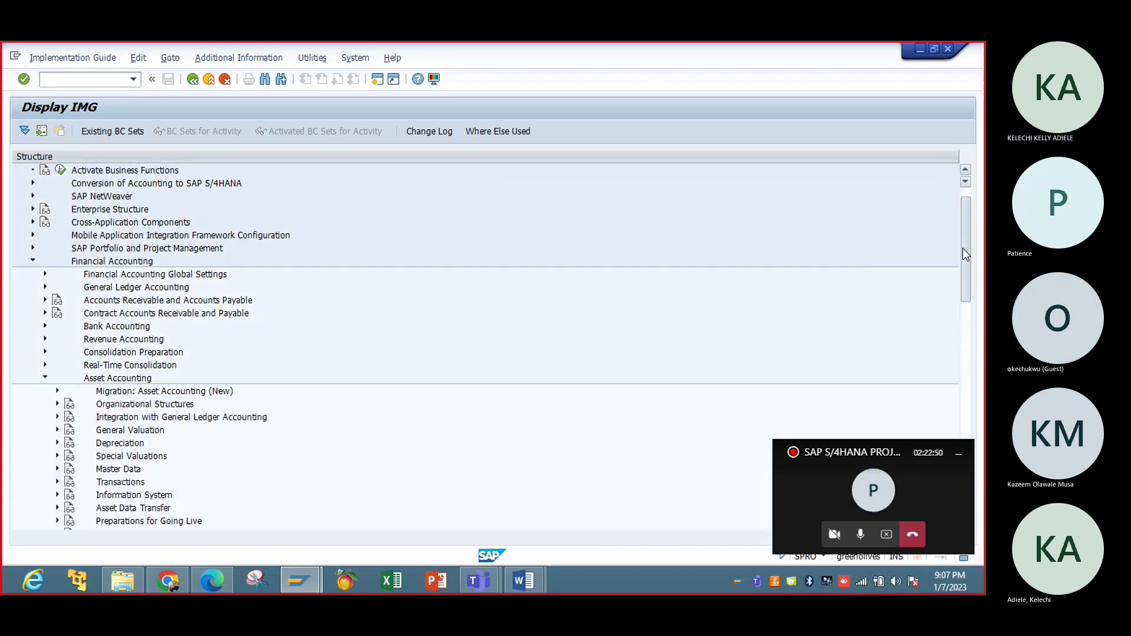
{"action": "left_click_drag", "start_coordinate": [963, 248], "coordinate": [966, 276]}
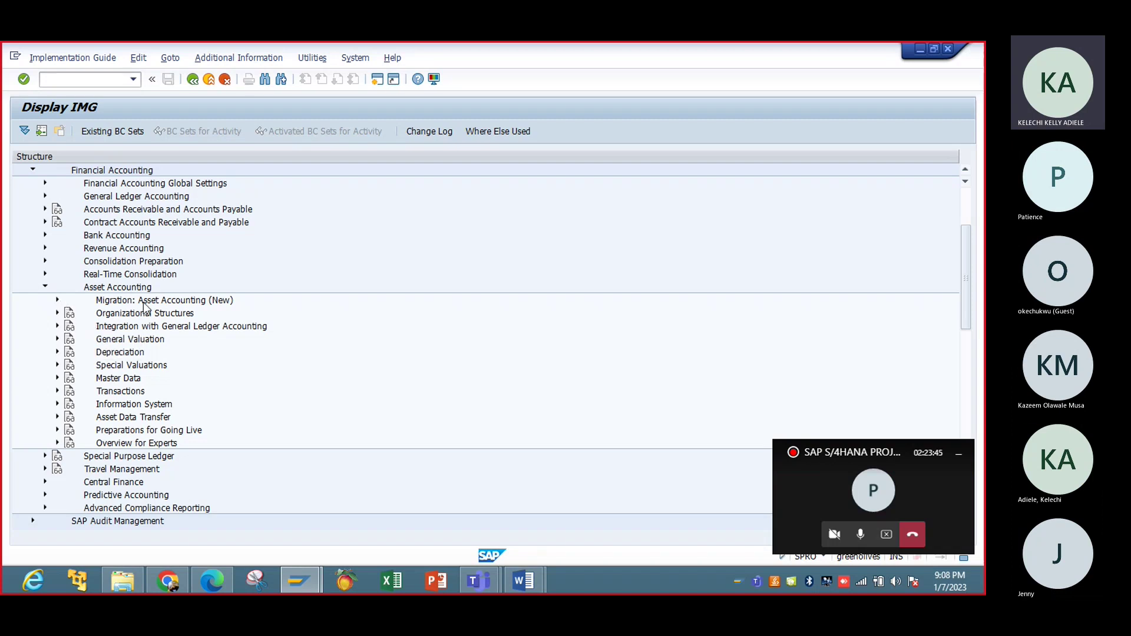
Examine the activities under Migration: Asset Accounting (New) and Organizational Structures, collapsing each branch after viewing.
{"action": "left_click", "coordinate": [57, 300]}
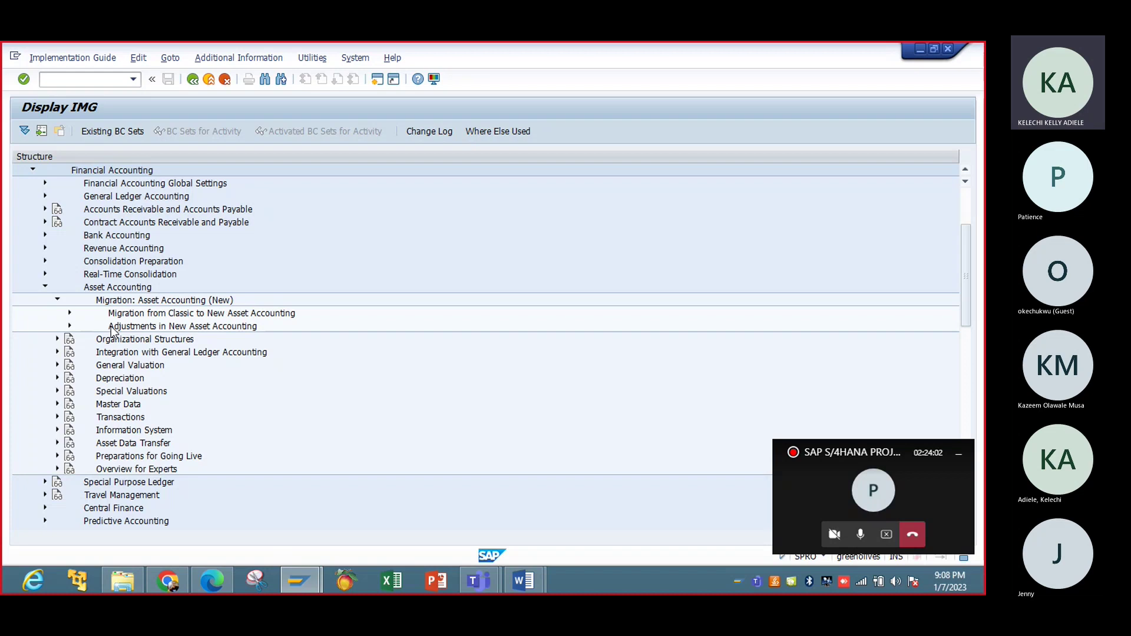
{"action": "left_click", "coordinate": [72, 314]}
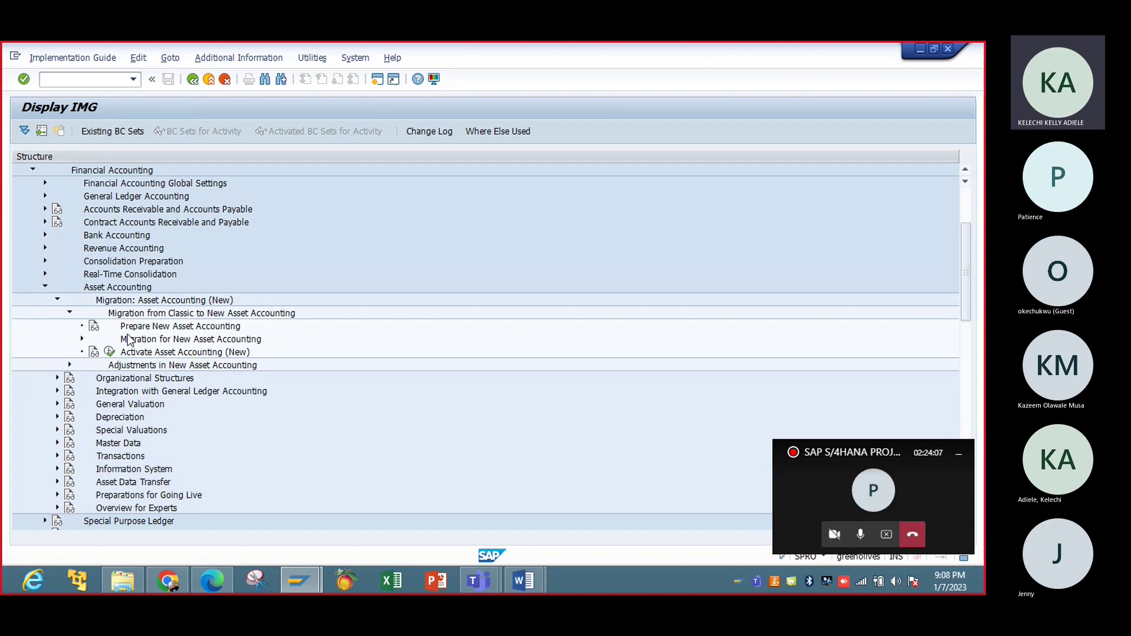
{"action": "left_click", "coordinate": [82, 340]}
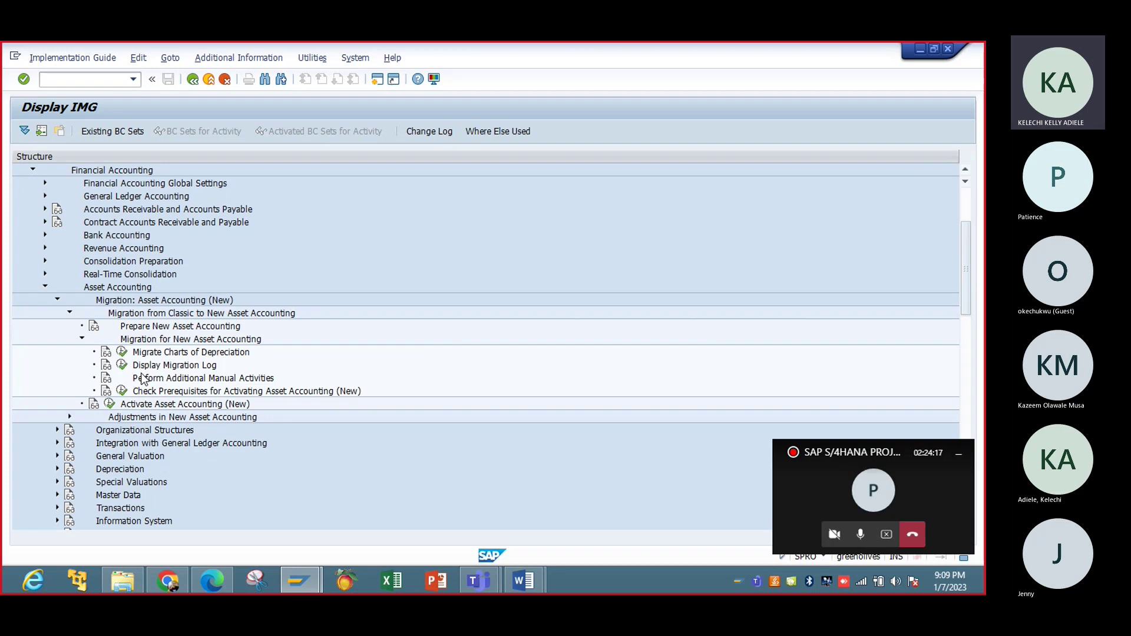
{"action": "left_click", "coordinate": [82, 340]}
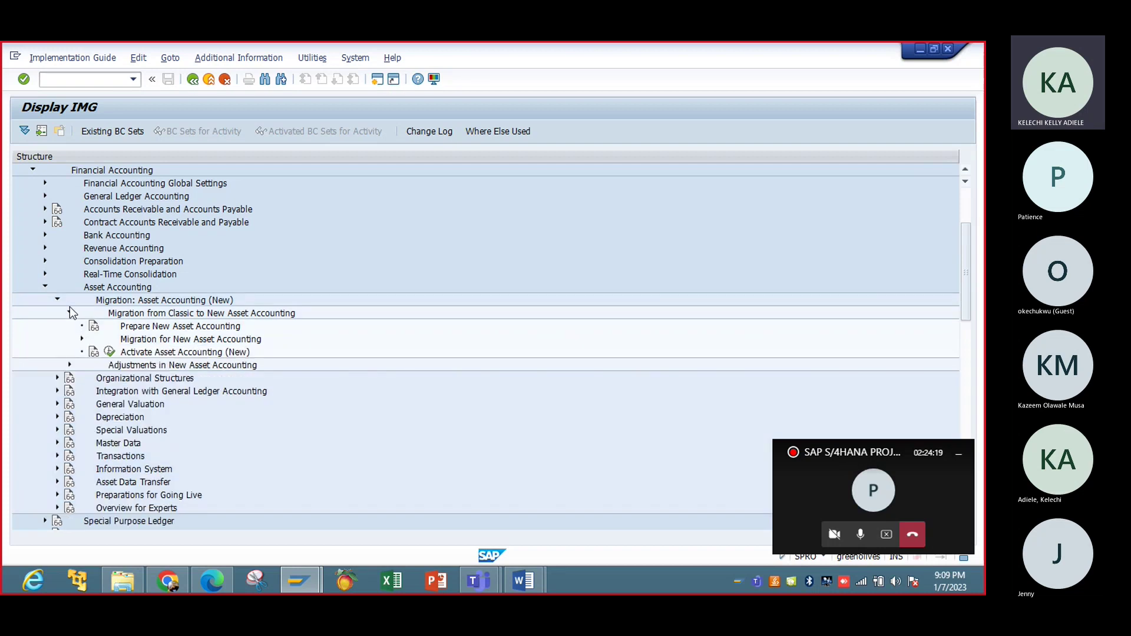
{"action": "left_click", "coordinate": [69, 310]}
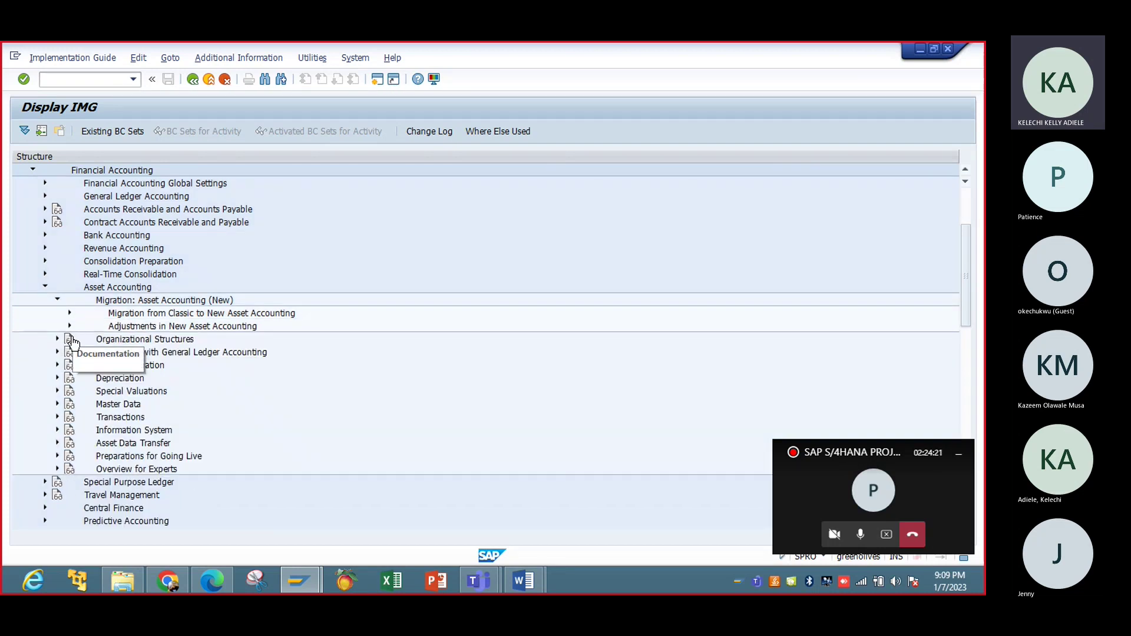
{"action": "left_click", "coordinate": [57, 299]}
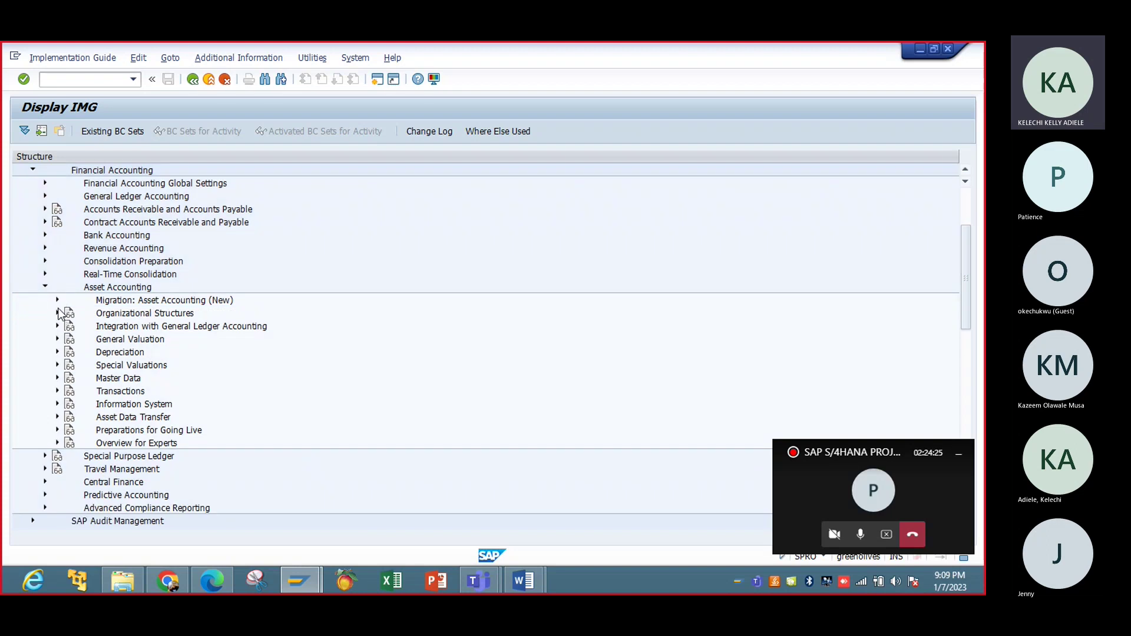
{"action": "left_click", "coordinate": [57, 314]}
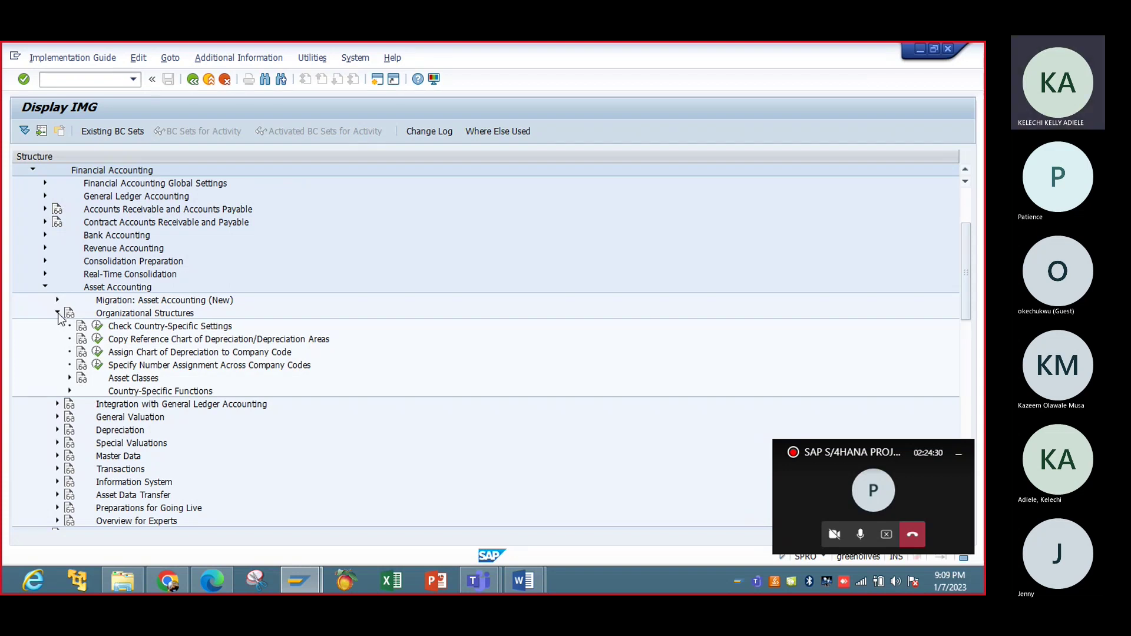
{"action": "left_click", "coordinate": [58, 314]}
Open Activate Asset Accounting (New) under Migration from Classic to New Asset Accounting and set New Asset Accounting to 2 Active.
{"action": "left_click", "coordinate": [57, 301]}
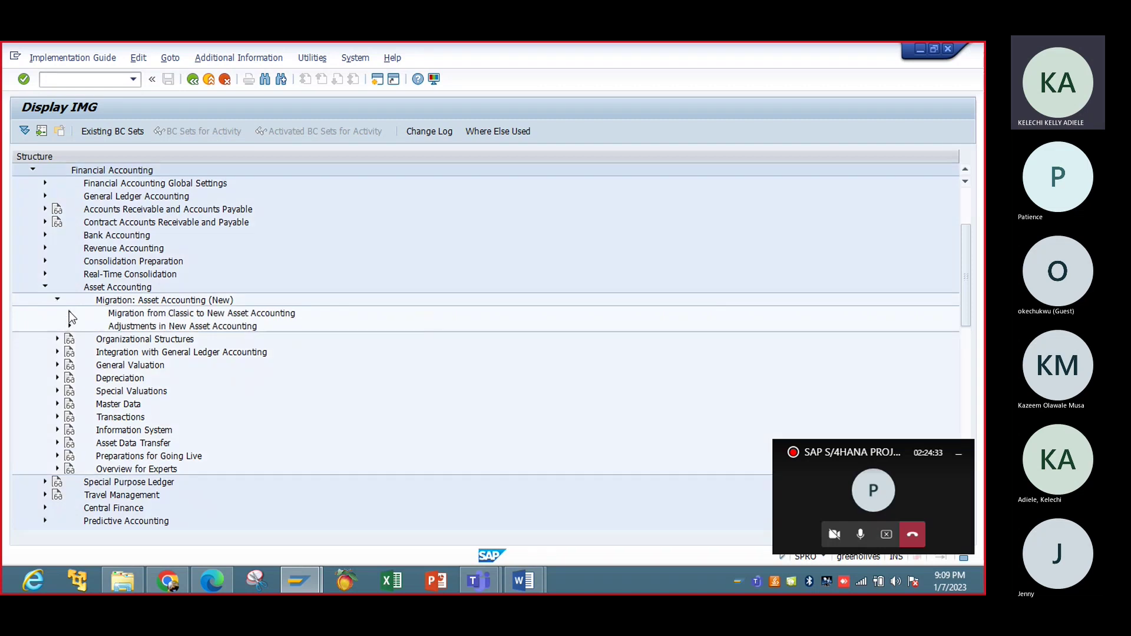
{"action": "left_click", "coordinate": [69, 313]}
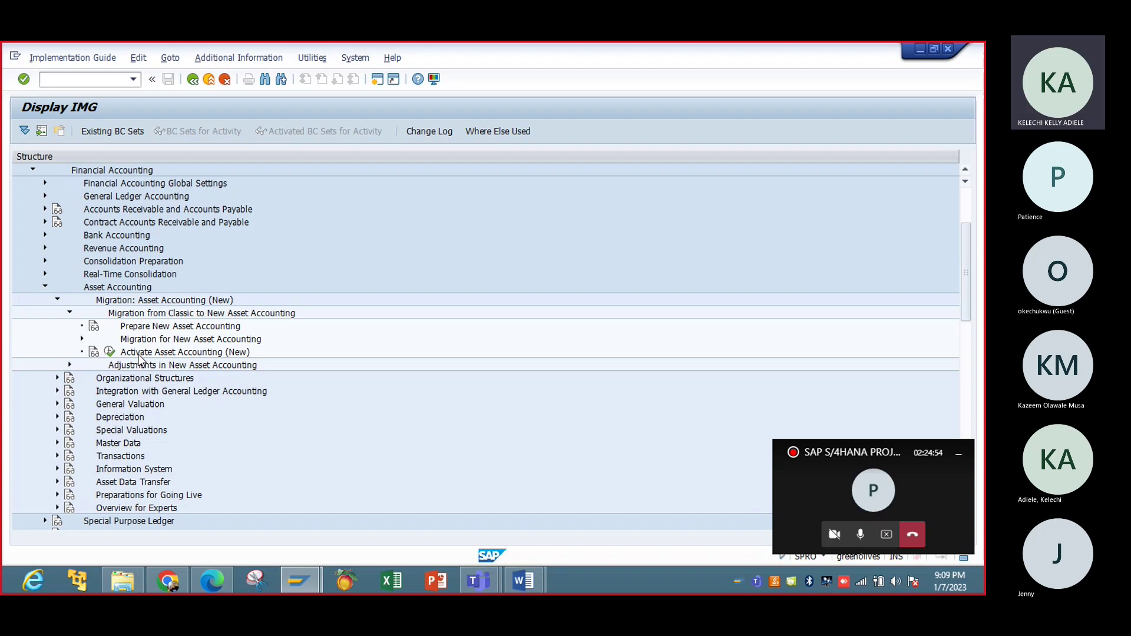
{"action": "left_click", "coordinate": [110, 352]}
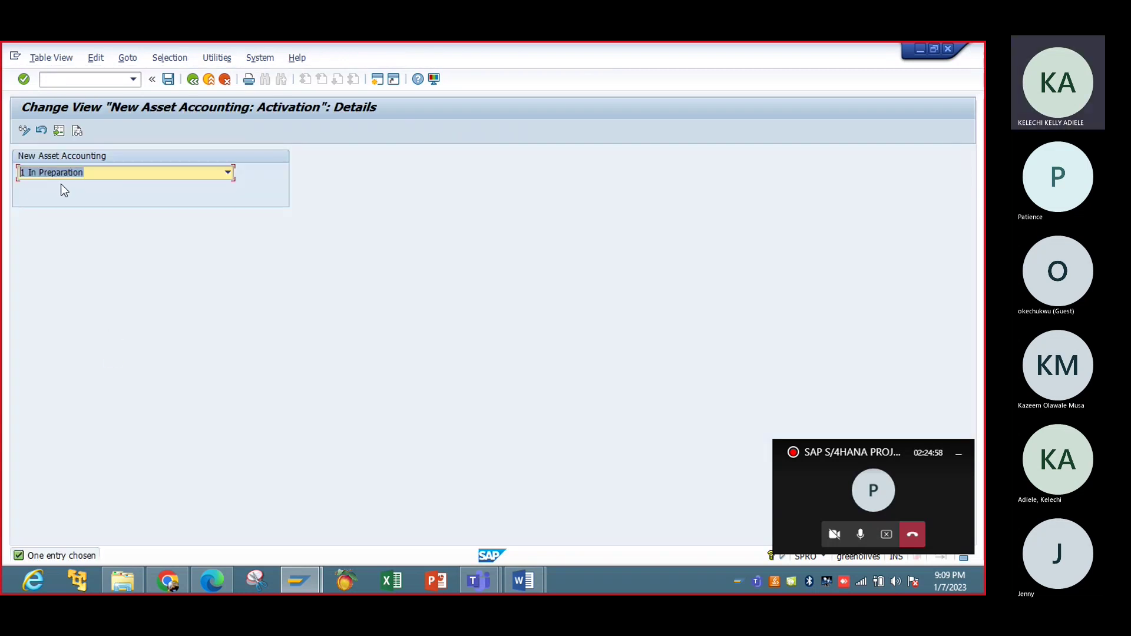
{"action": "left_click", "coordinate": [226, 172]}
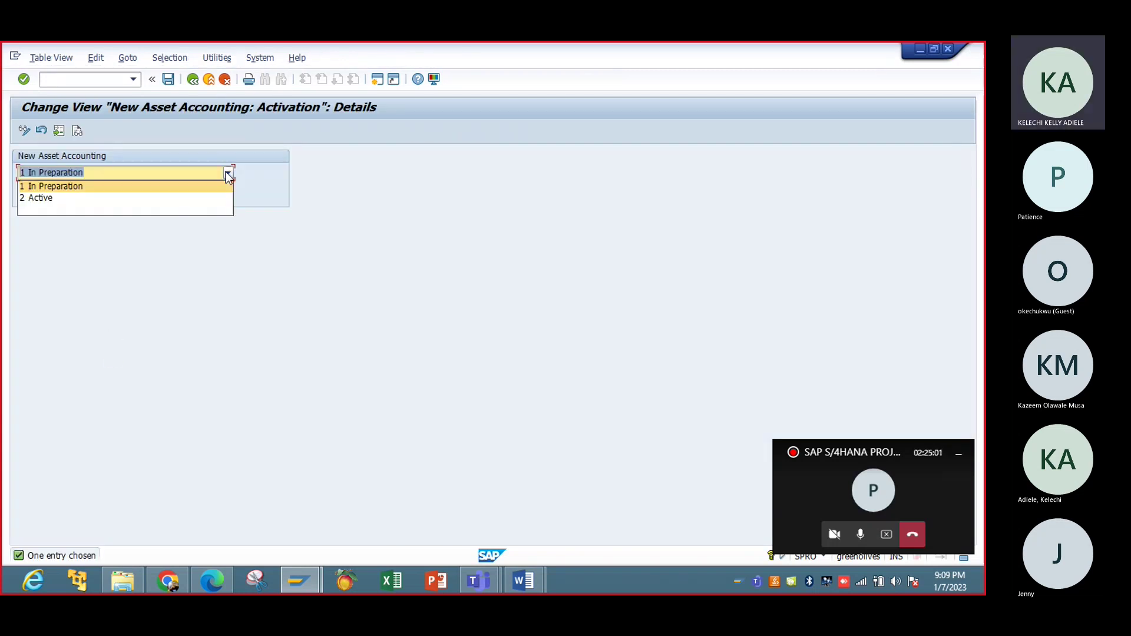
{"action": "left_click", "coordinate": [210, 202]}
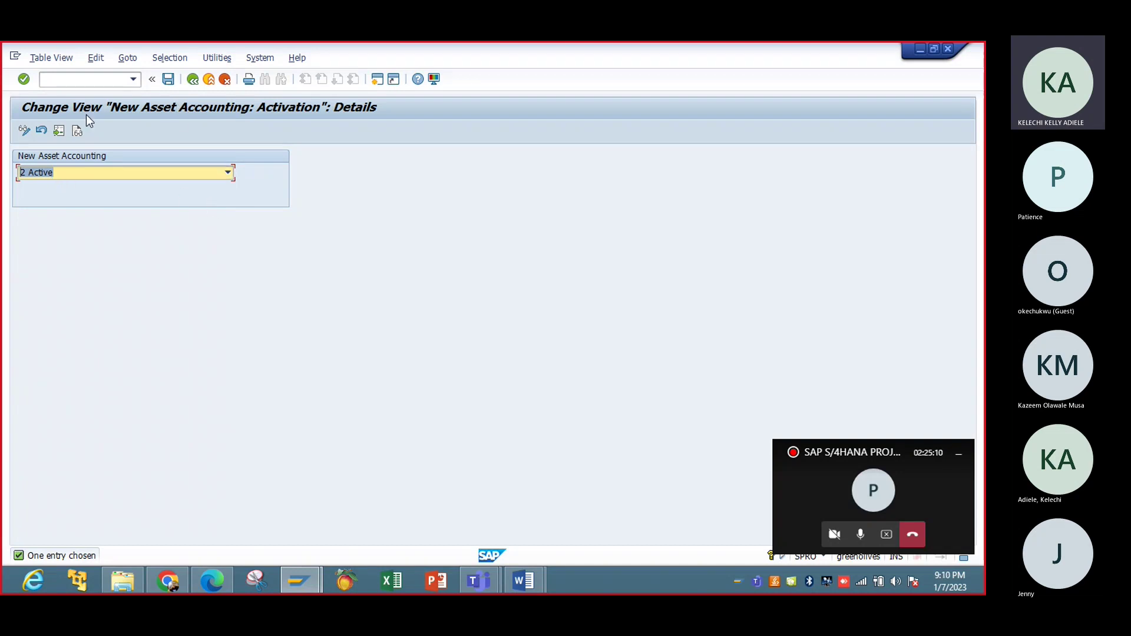
Save the activation under the proposed Asset Accounting customizing request for both prompts and return to the implementation guide.
{"action": "left_click", "coordinate": [170, 82]}
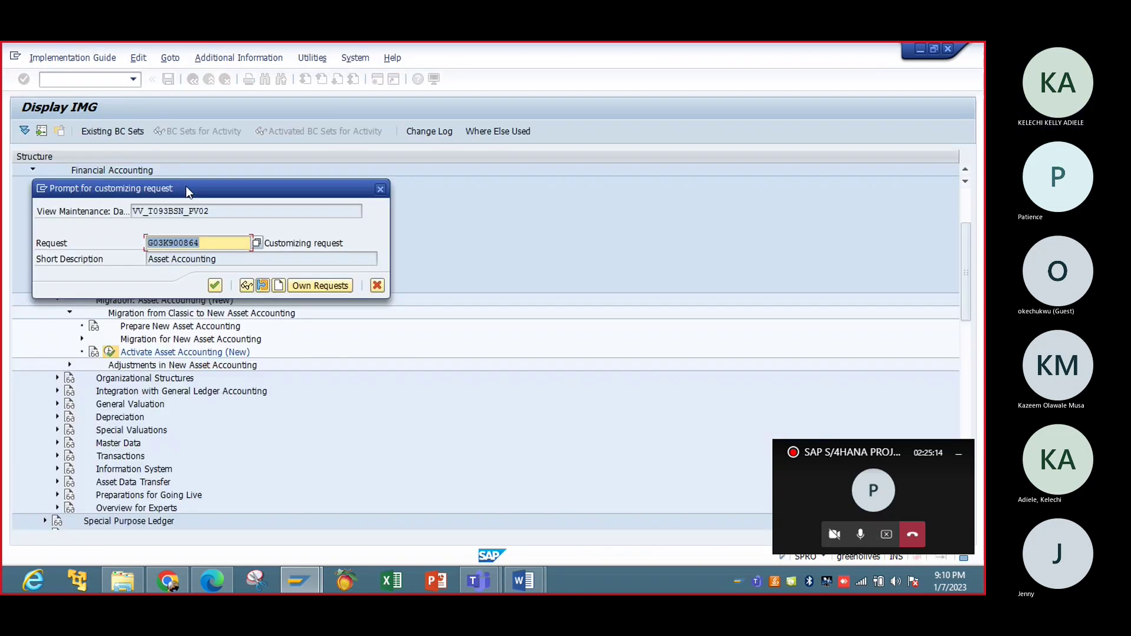
{"action": "left_click", "coordinate": [215, 287]}
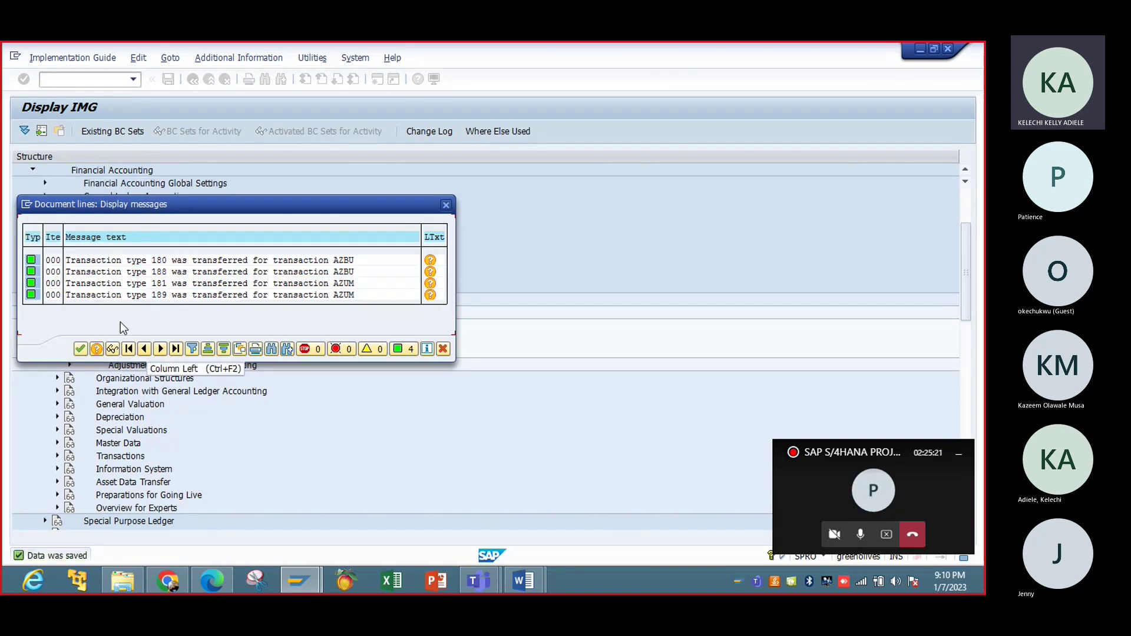
{"action": "left_click", "coordinate": [81, 350]}
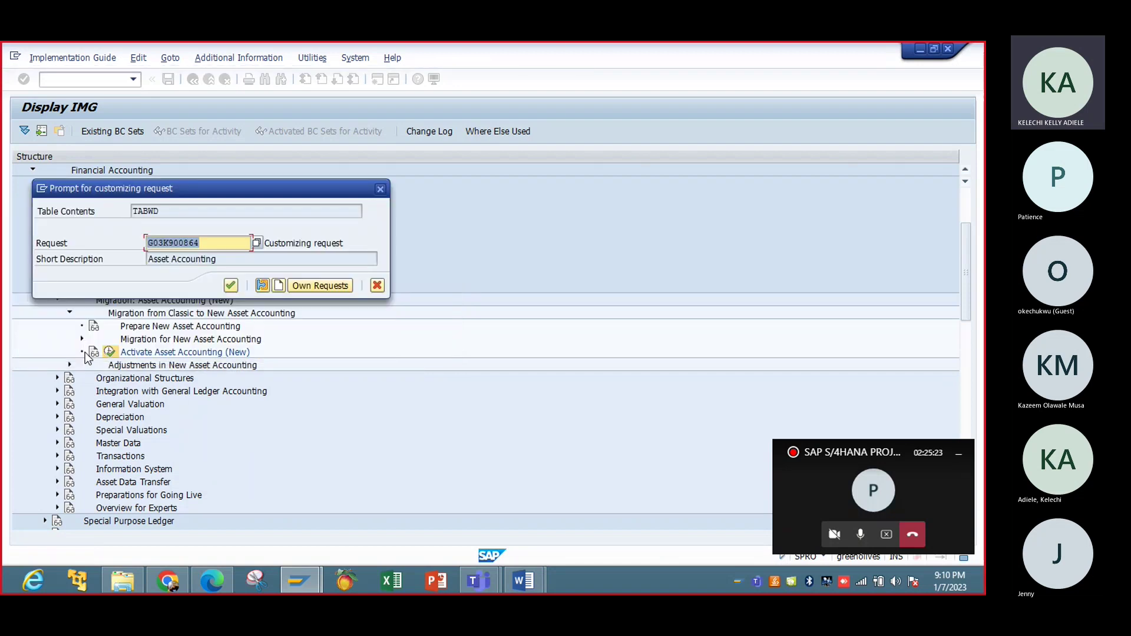
{"action": "left_click", "coordinate": [230, 286]}
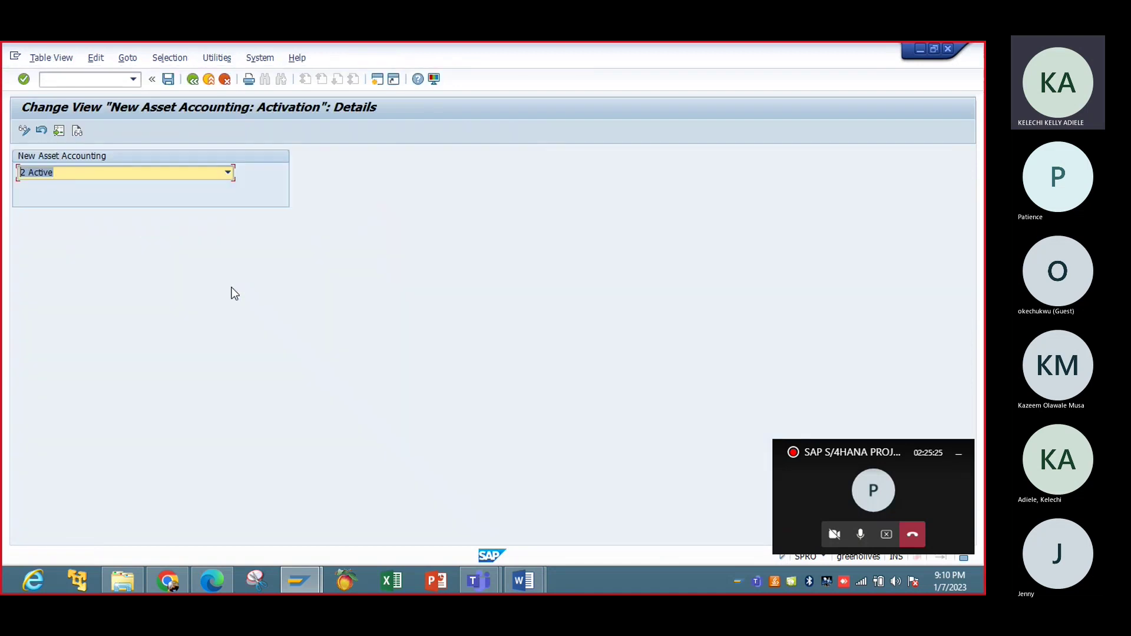
{"action": "left_click", "coordinate": [193, 82]}
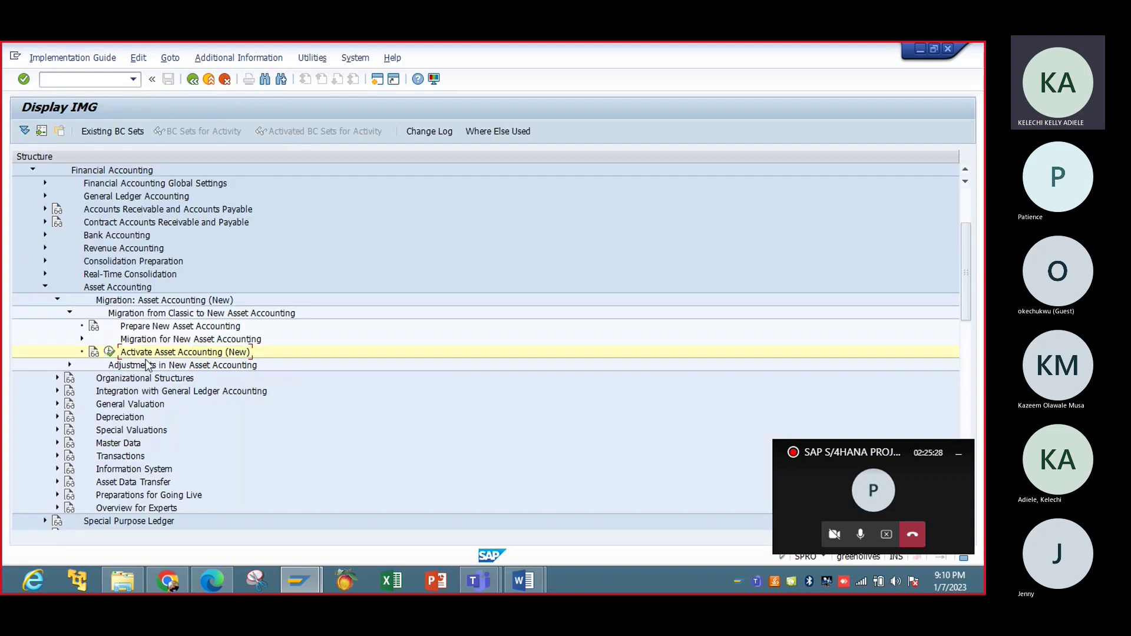
Collapse the Migration: Asset Accounting (New) branch and expand Organizational Structures under Asset Accounting.
{"action": "left_click", "coordinate": [69, 313]}
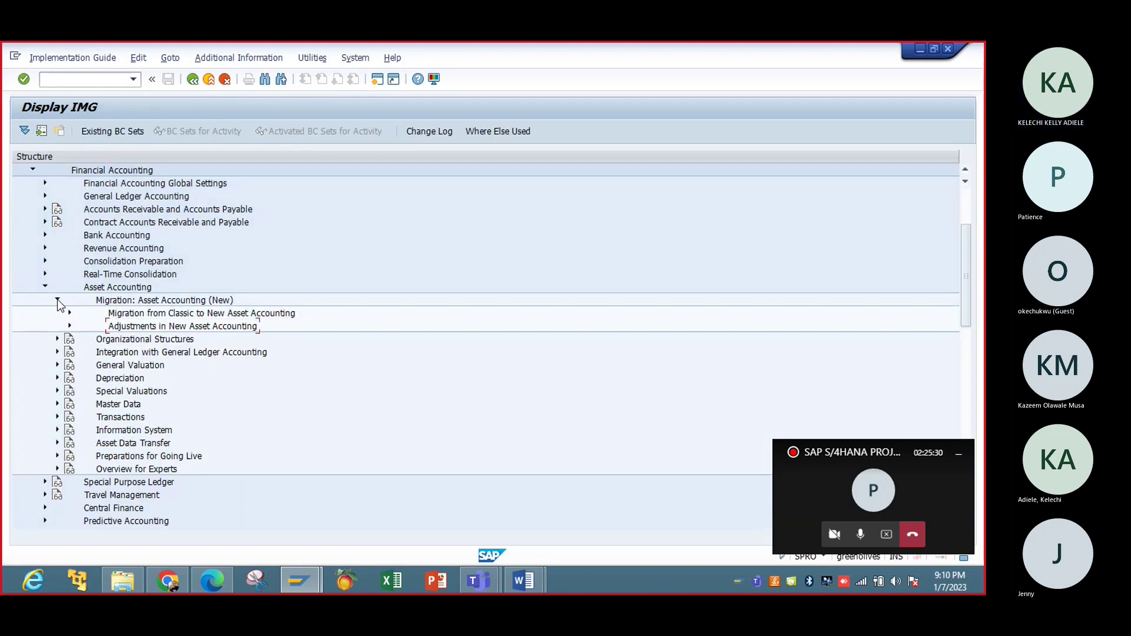
{"action": "left_click", "coordinate": [70, 314]}
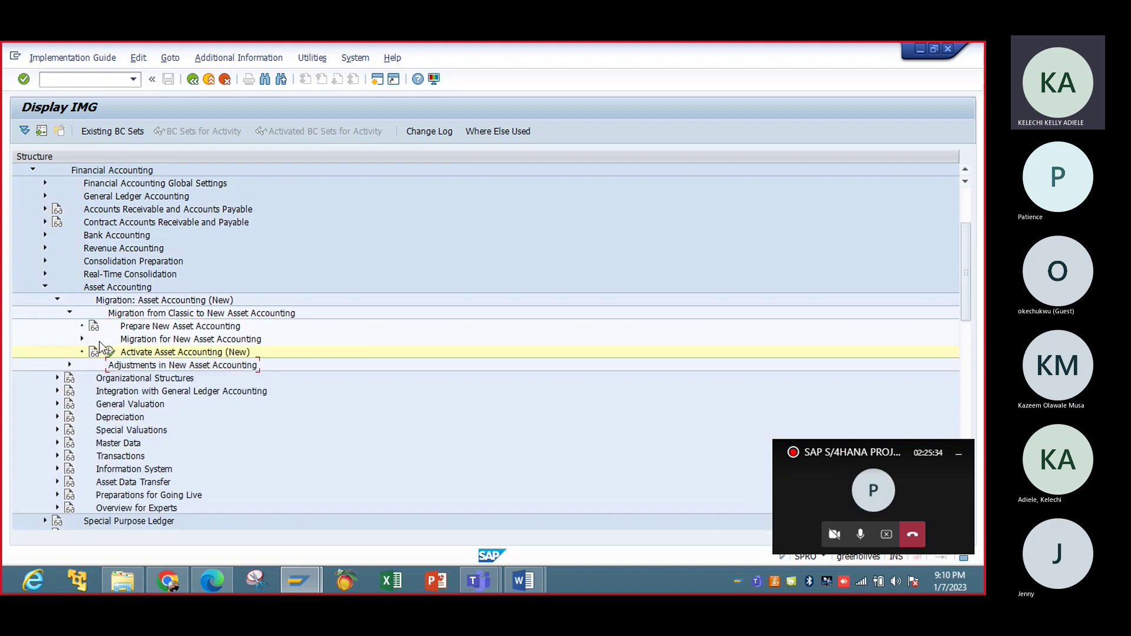
{"action": "left_click", "coordinate": [65, 312]}
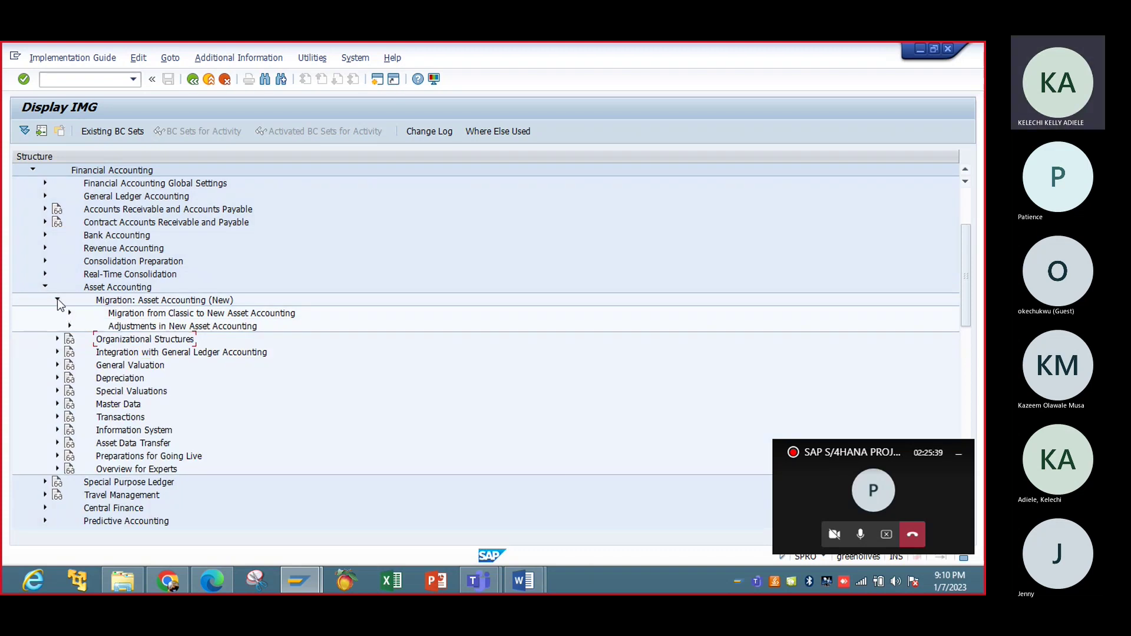
{"action": "left_click", "coordinate": [58, 300]}
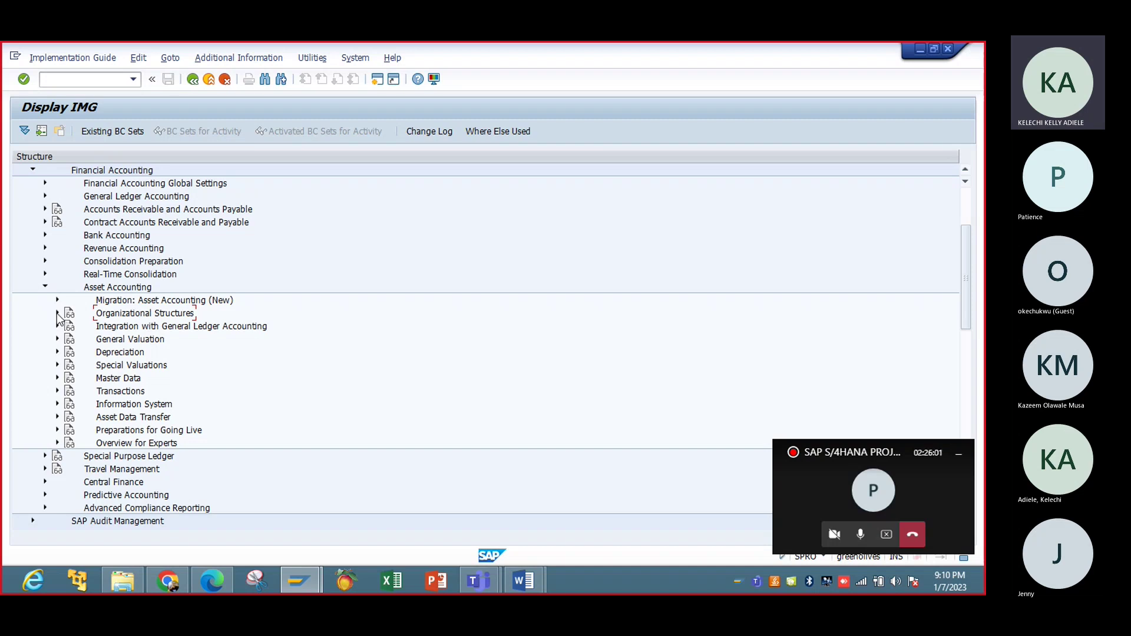
{"action": "left_click", "coordinate": [57, 313]}
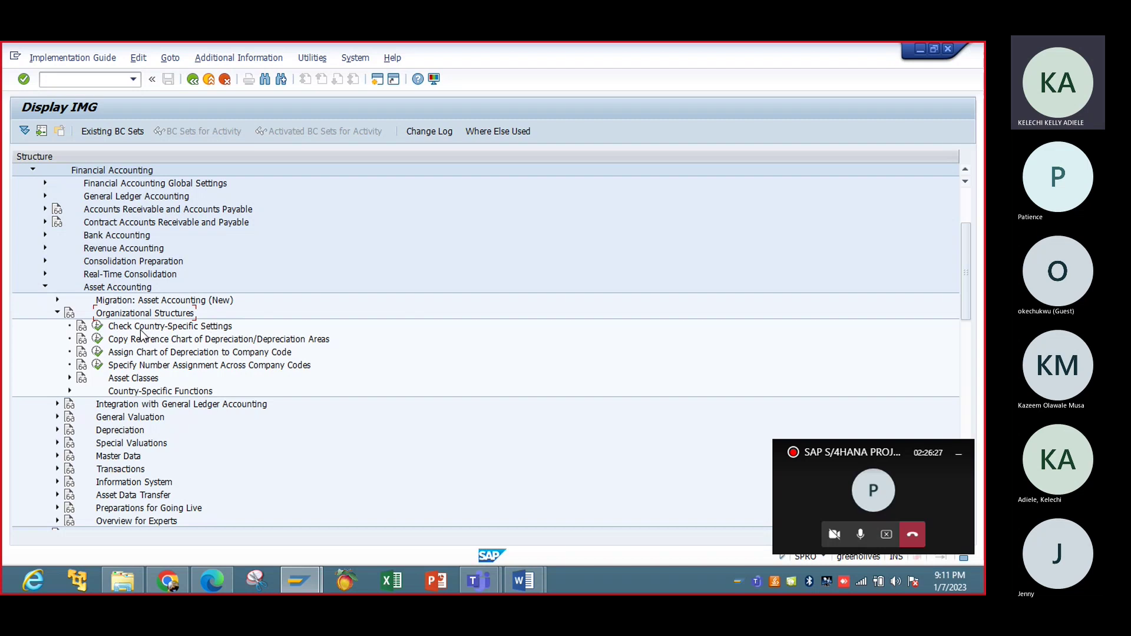
Check in Check Country-Specific Settings whether a country version is available for US, and return to the implementation guide.
{"action": "left_click", "coordinate": [97, 326]}
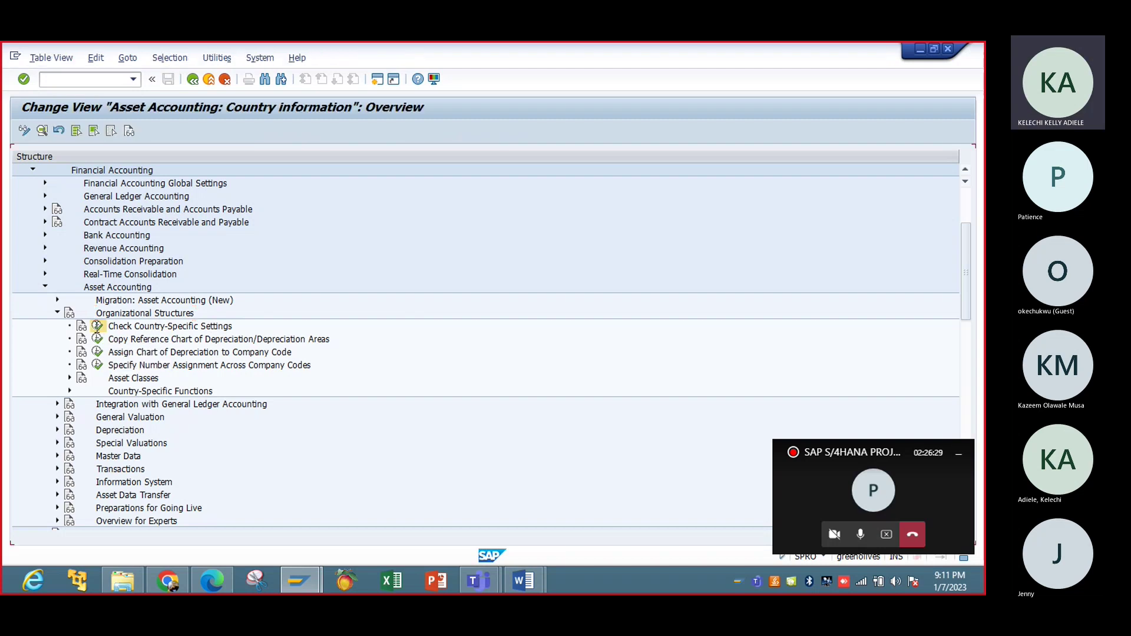
{"action": "left_click", "coordinate": [102, 494]}
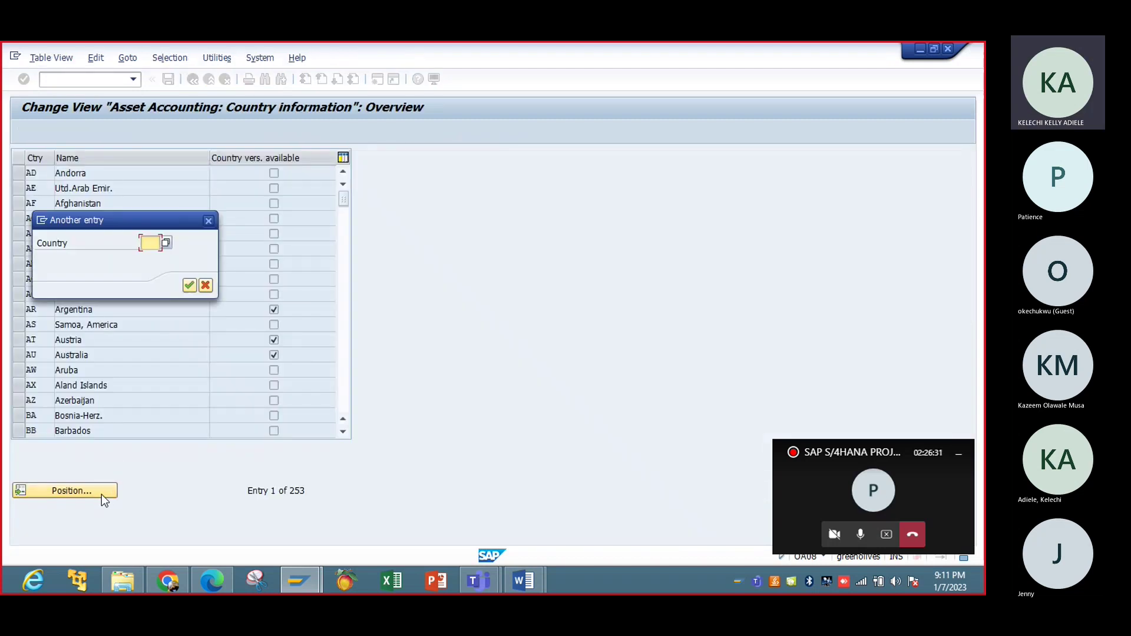
{"action": "type", "text": "us"}
{"action": "key", "text": "Return"}
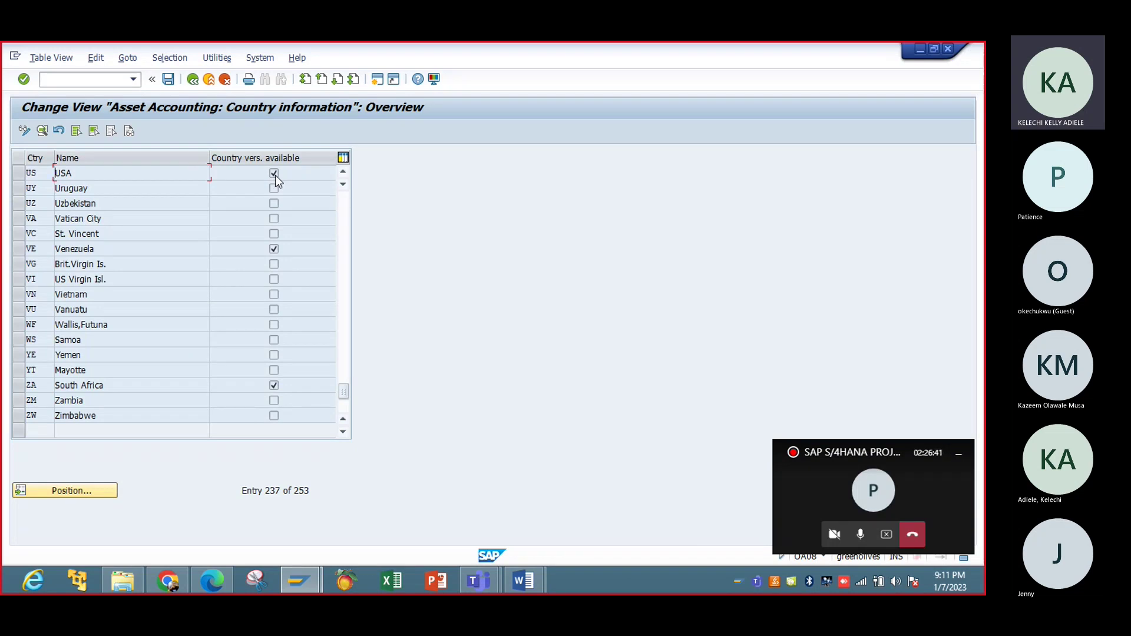
{"action": "left_click", "coordinate": [192, 79]}
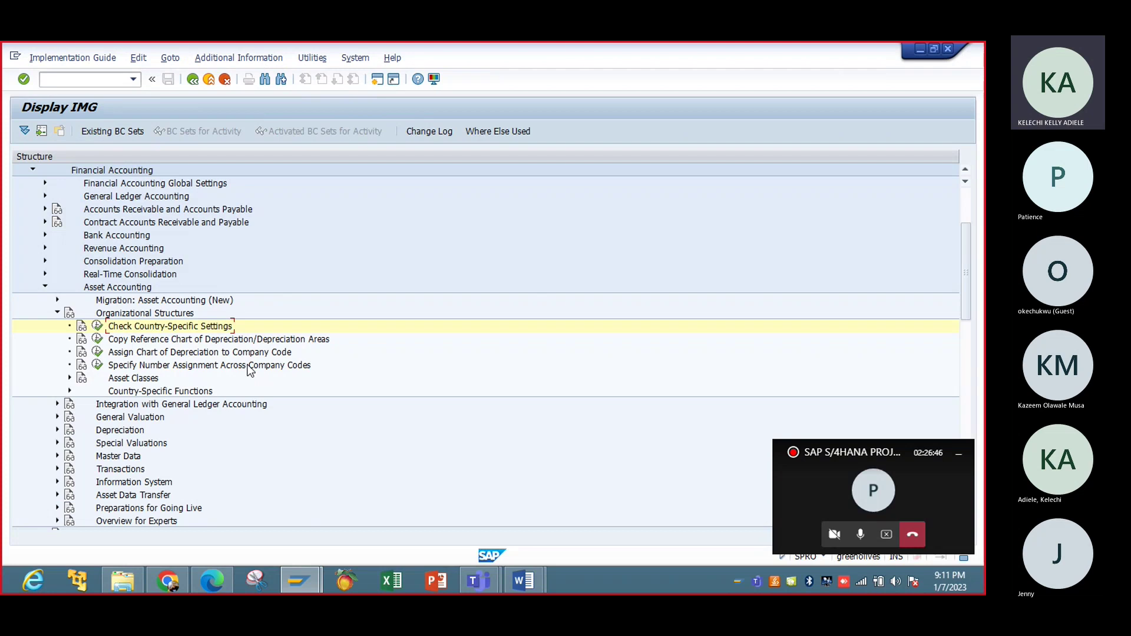
Switch to Word, close the S4-Hana-Asset-Accounting document and bring up the SAP CO TRAINING CLASS document.
{"action": "left_click", "coordinate": [523, 581]}
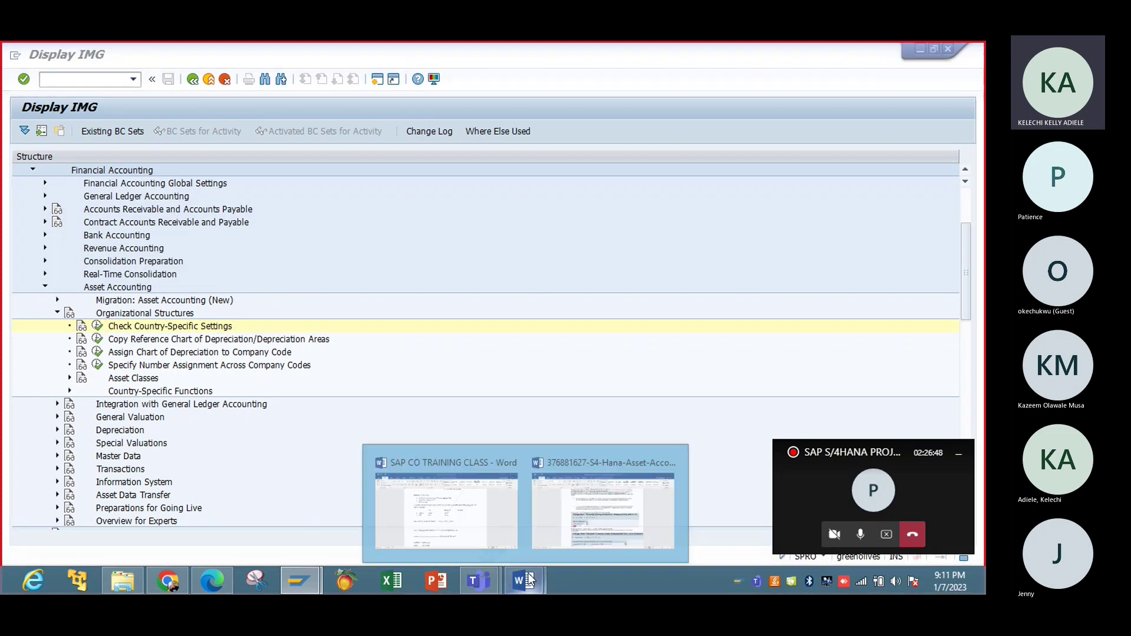
{"action": "left_click", "coordinate": [600, 507]}
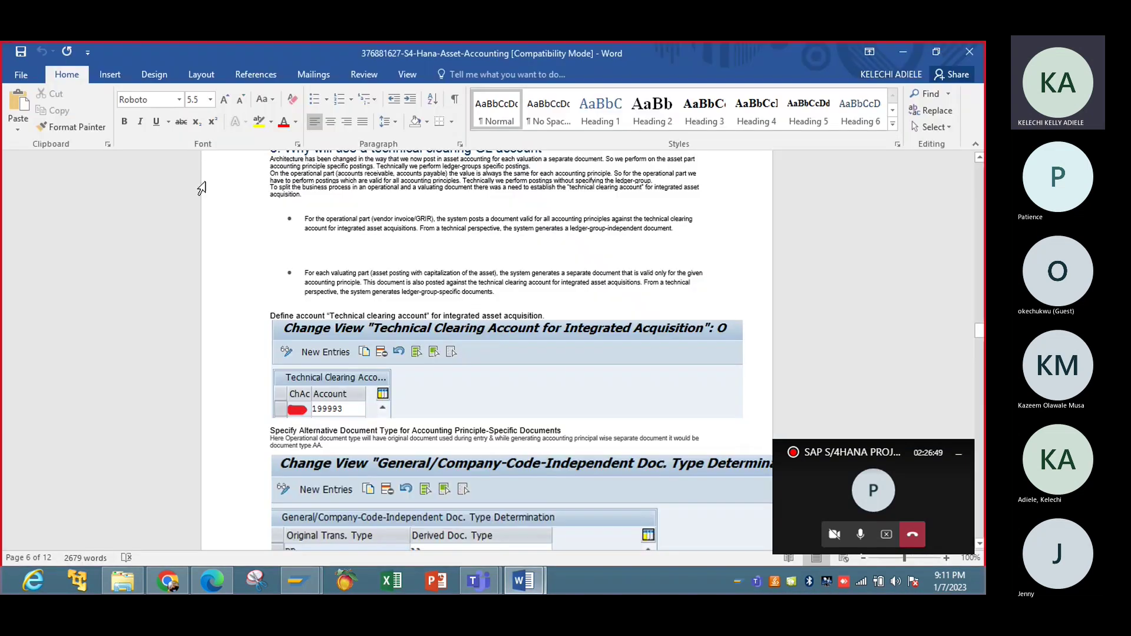
{"action": "left_click", "coordinate": [971, 52]}
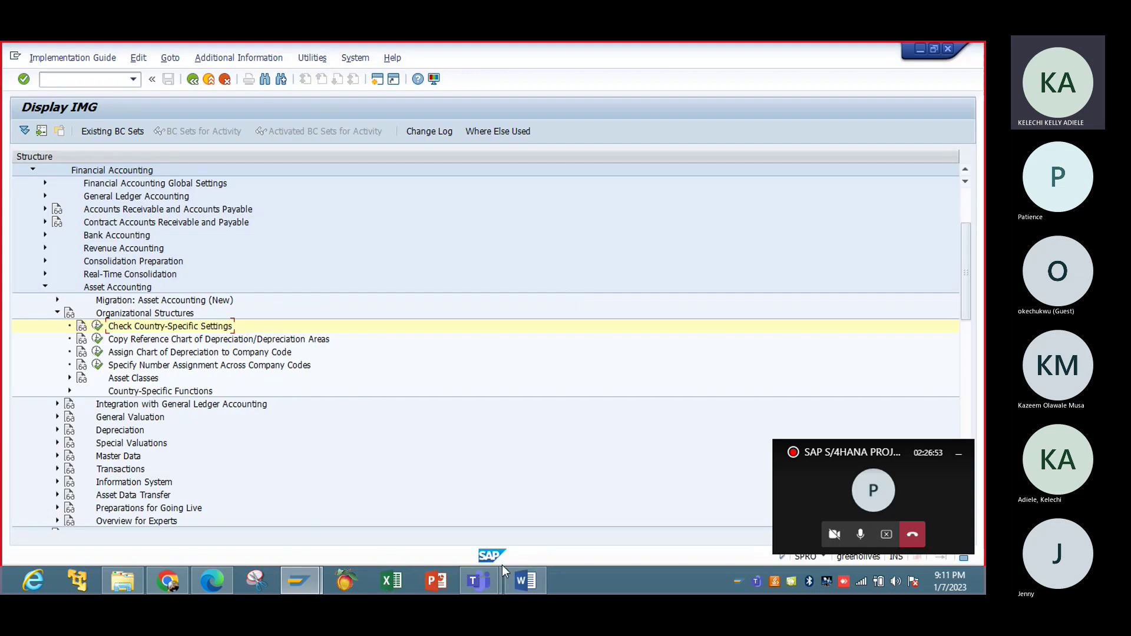
{"action": "left_click", "coordinate": [529, 581]}
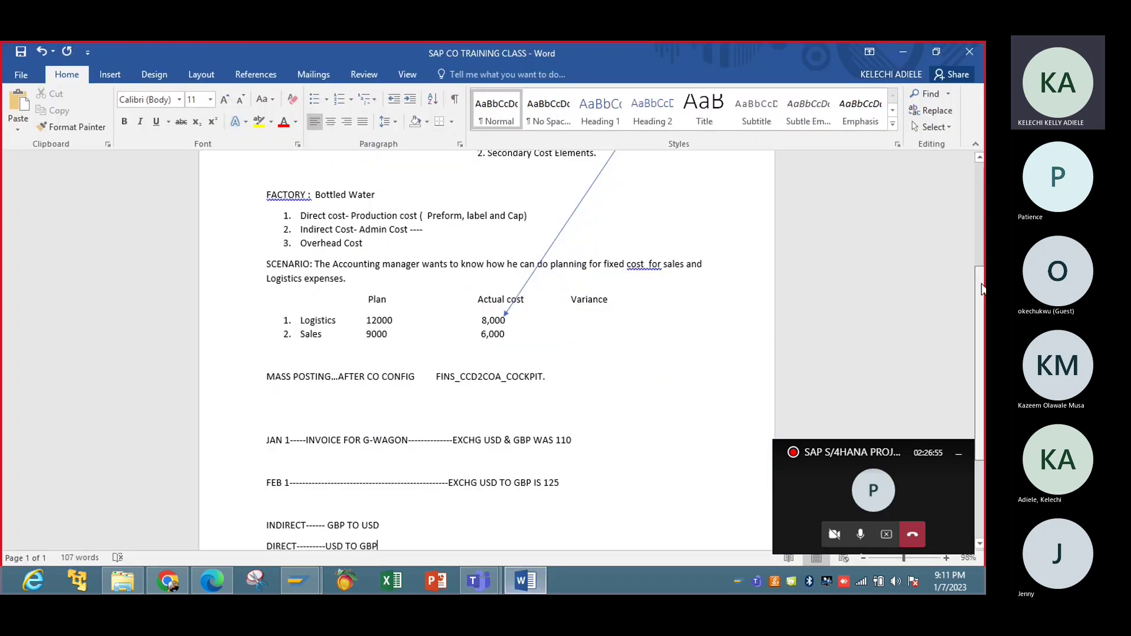
Add blank lines after "DIRECT---------USD TO GBP" to reach the second page and write "CHECK THE COUNTRY" there.
{"action": "scroll", "coordinate": [974, 263], "scroll_direction": "down", "scroll_amount": 4}
{"action": "key", "text": "Return"}
{"action": "key", "text": "Return"}
{"action": "key", "text": "Return"}
{"action": "key", "text": "Return"}
{"action": "key", "text": "Return"}
{"action": "key", "text": "Return"}
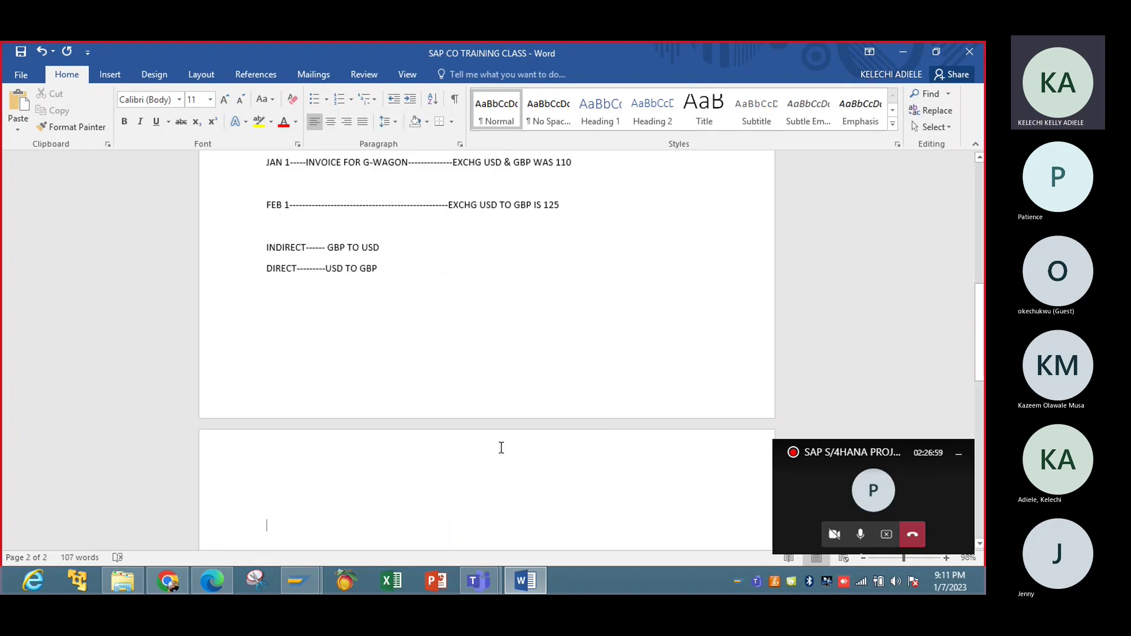
{"action": "type", "text": "CHECK"}
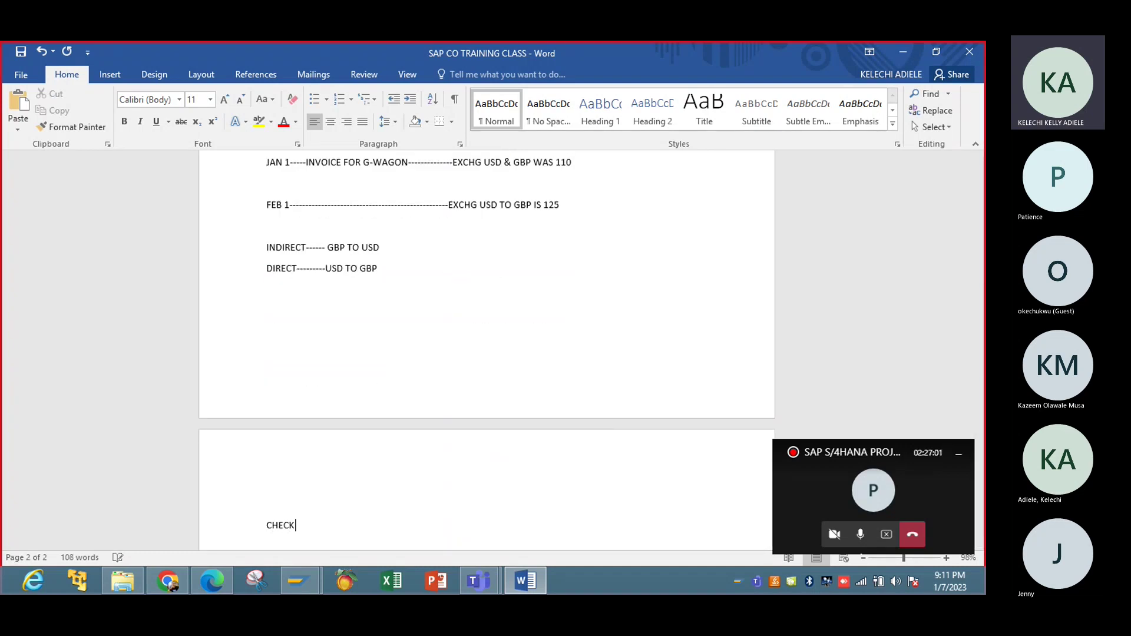
{"action": "type", "text": " THE COUNTRY"}
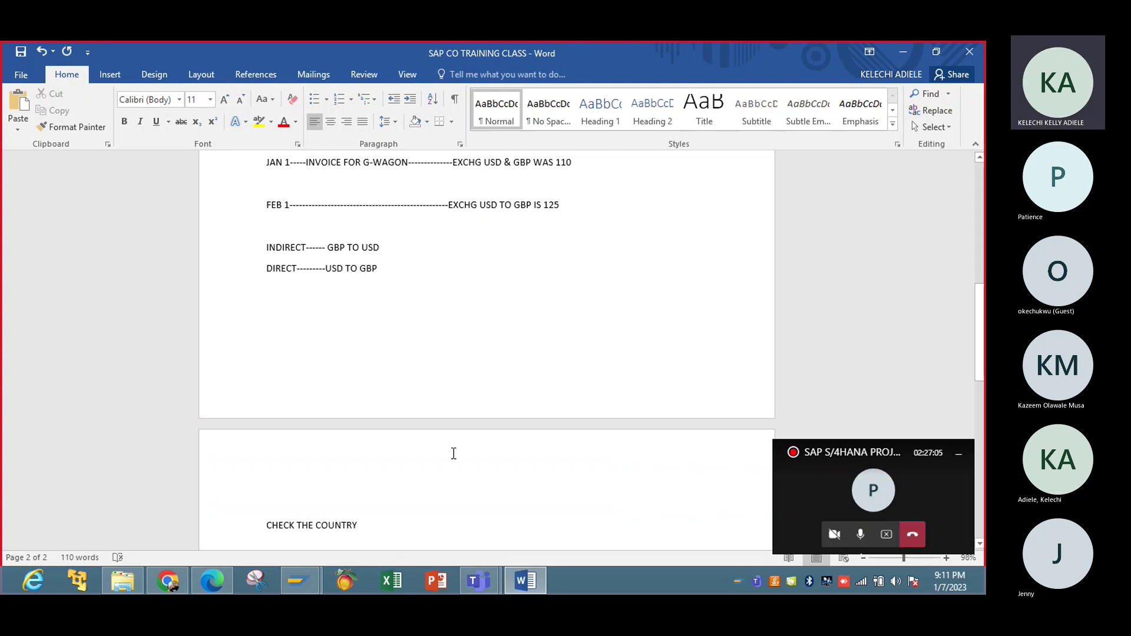
{"action": "key", "text": "Return"}
Draw an arrow shape from the end of "CHECK THE COUNTRY" sloping slightly down towards the middle of the page.
{"action": "left_click_drag", "start_coordinate": [981, 295], "coordinate": [984, 350]}
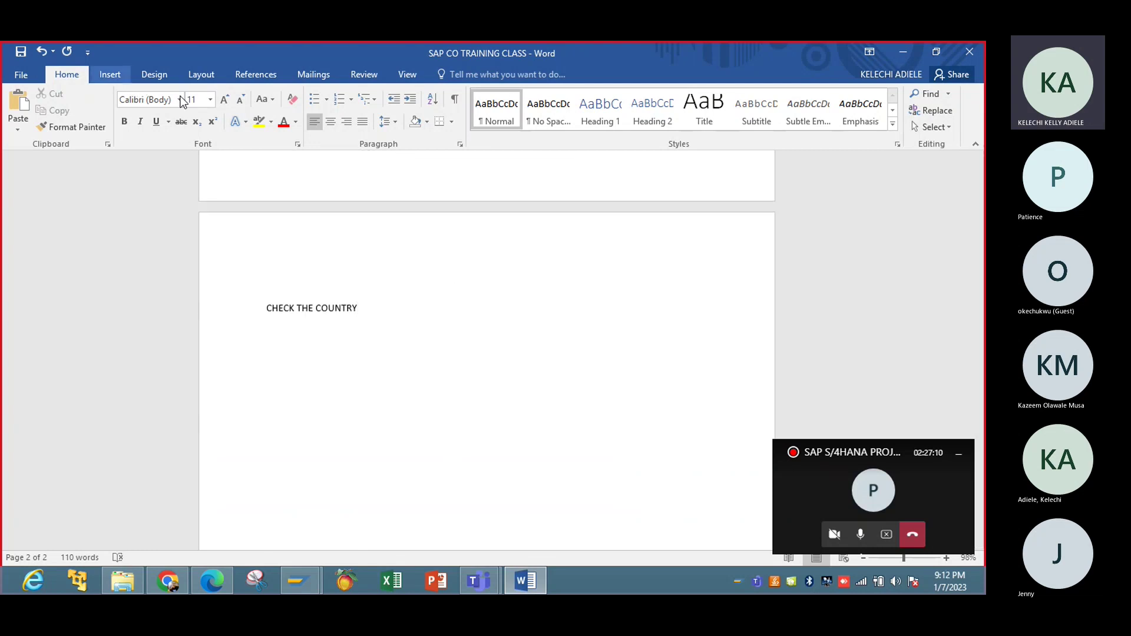
{"action": "left_click", "coordinate": [111, 75]}
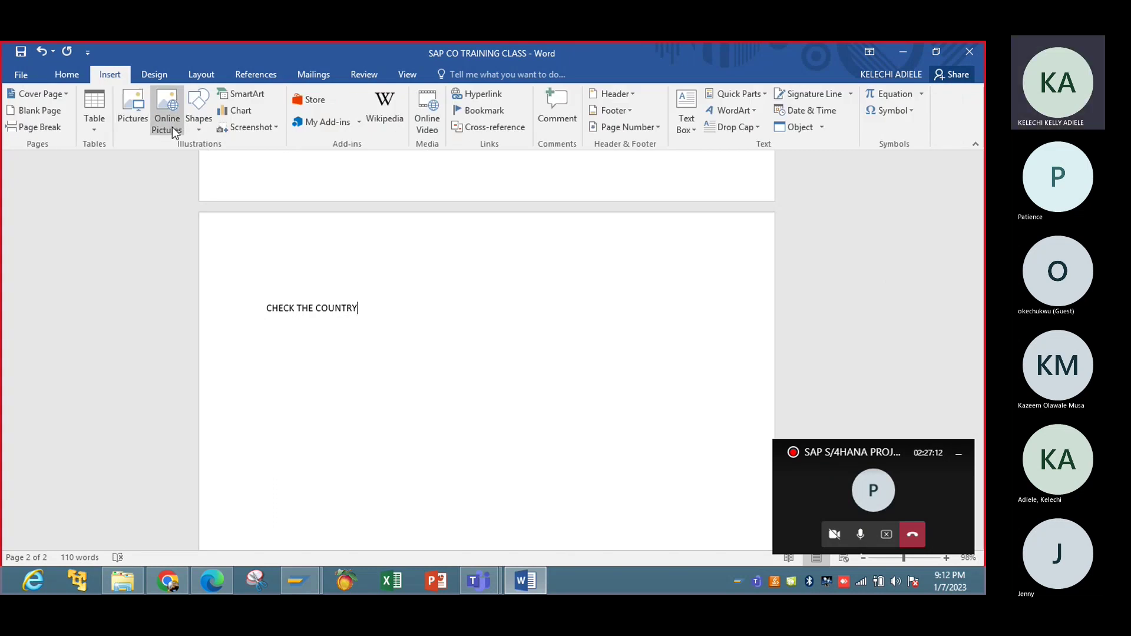
{"action": "left_click", "coordinate": [197, 117]}
{"action": "left_click", "coordinate": [227, 160]}
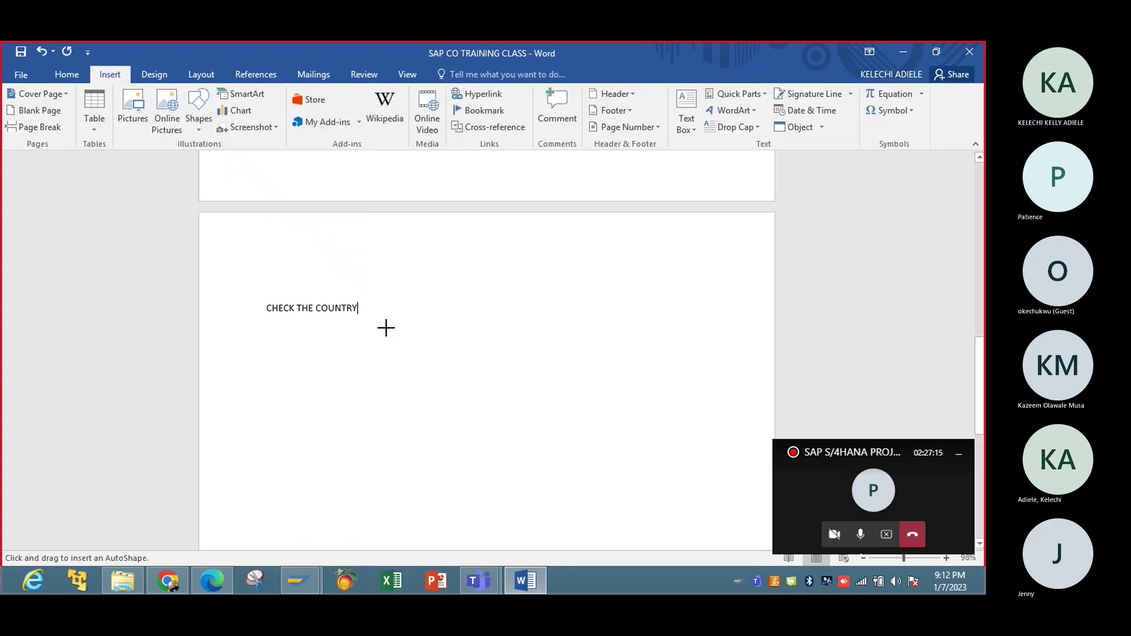
{"action": "mouse_move", "coordinate": [364, 307]}
{"action": "left_mouse_down"}
{"action": "mouse_move", "coordinate": [458, 304]}
{"action": "mouse_move", "coordinate": [453, 325]}
{"action": "left_mouse_up"}
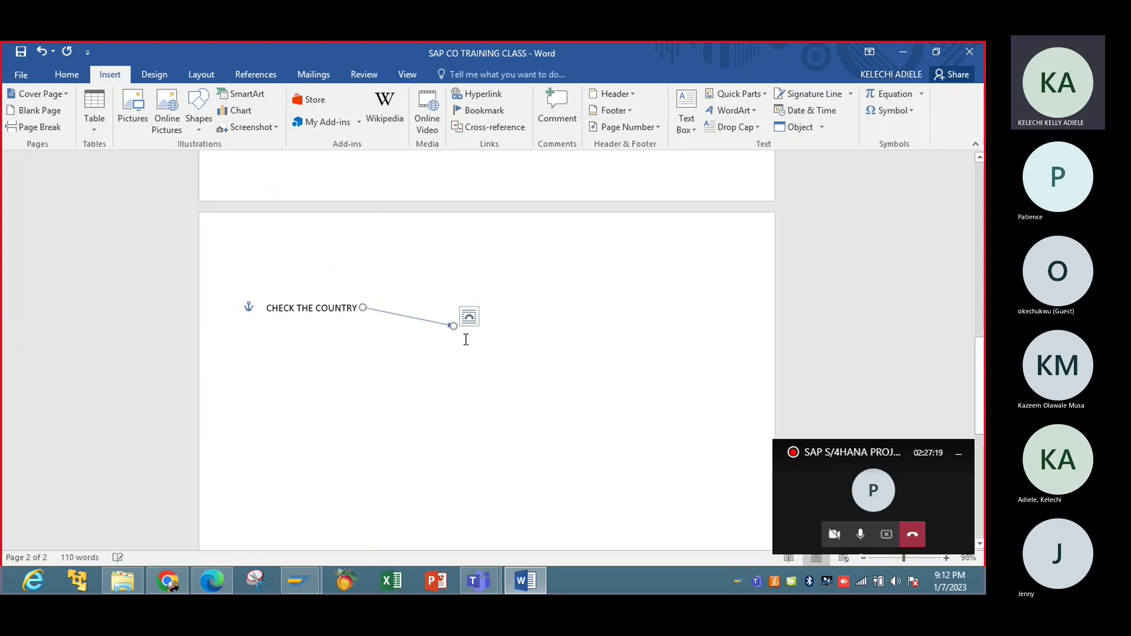
{"action": "left_click", "coordinate": [342, 320]}
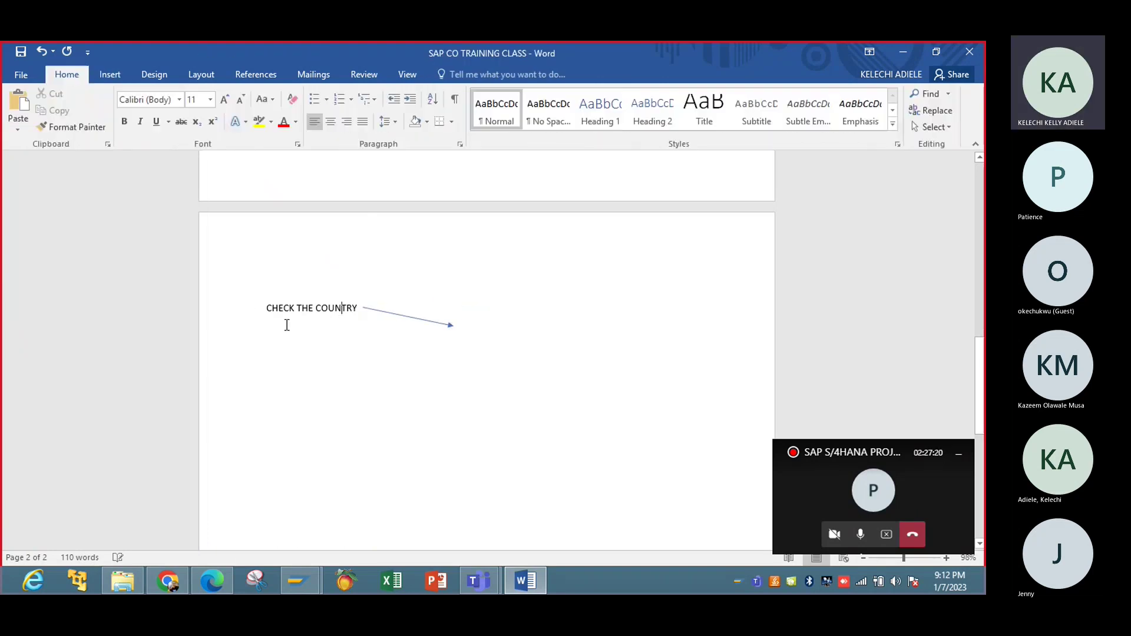
Add indented blank lines below "CHECK THE COUNTRY" and raise the arrow's tip to make the arrow nearly horizontal.
{"action": "left_click", "coordinate": [361, 308]}
{"action": "key", "text": "Return"}
{"action": "key", "text": "Return"}
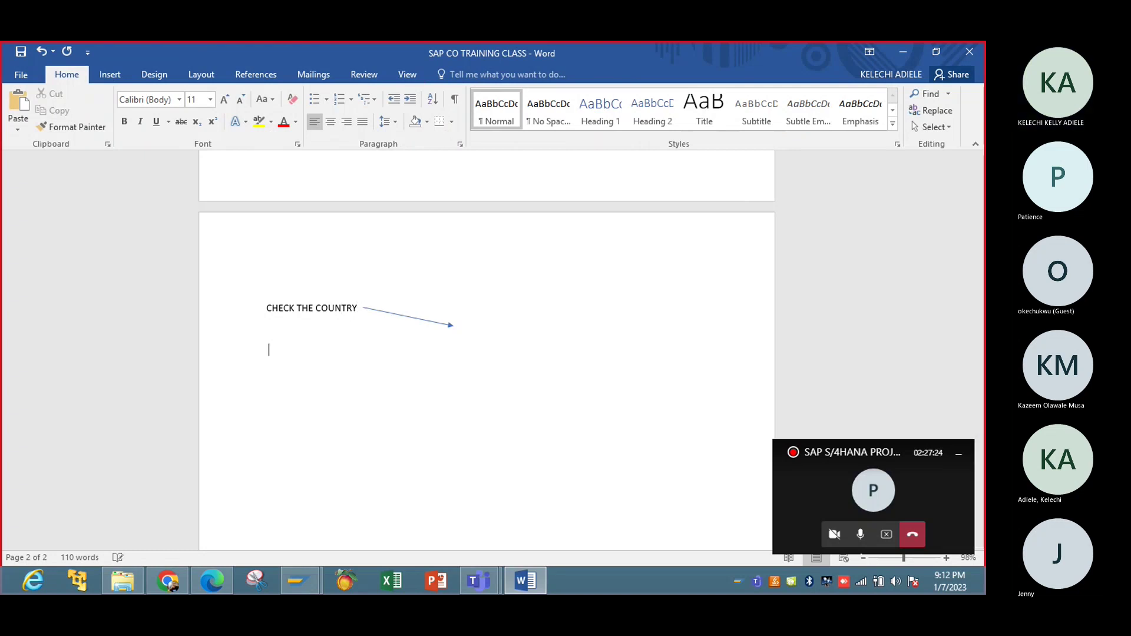
{"action": "key", "text": "Tab"}
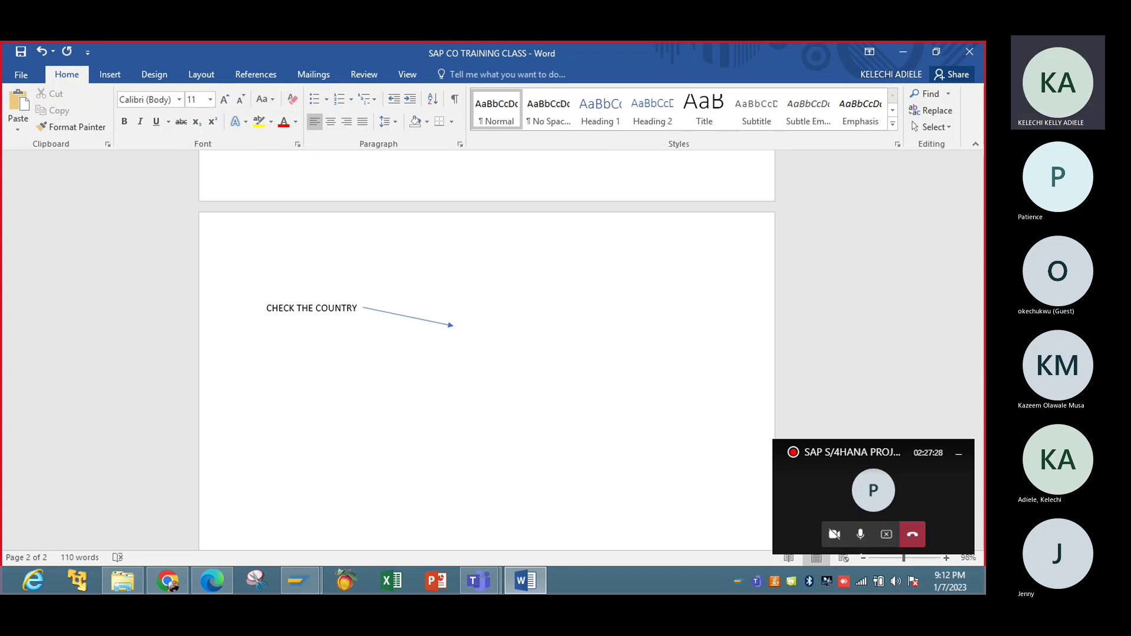
{"action": "left_click", "coordinate": [444, 326]}
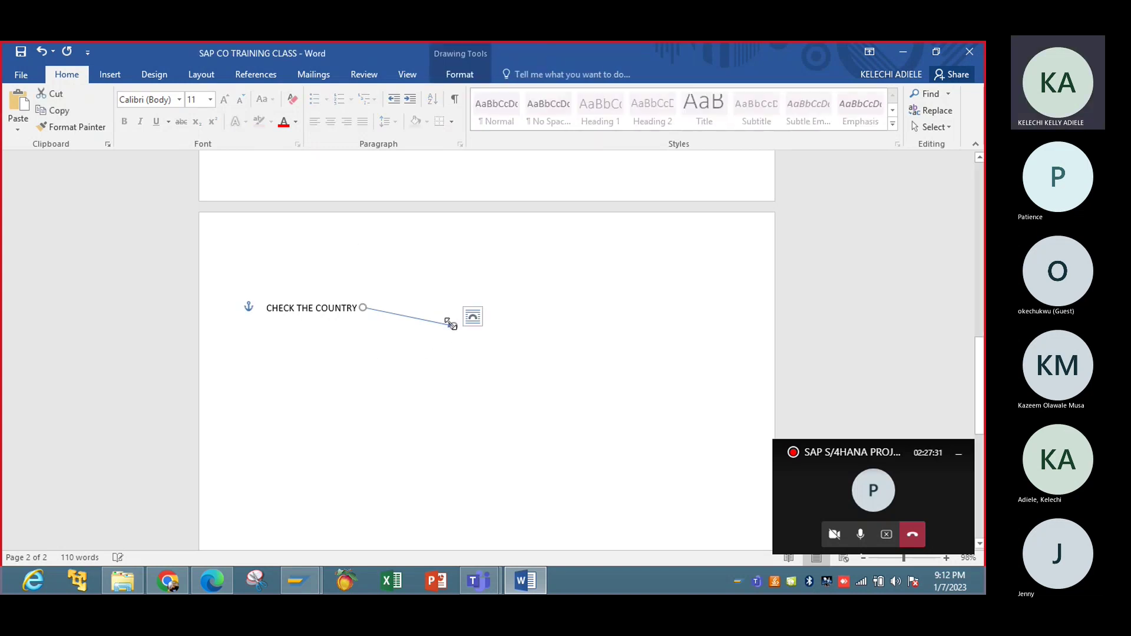
{"action": "left_click_drag", "start_coordinate": [449, 321], "coordinate": [455, 311]}
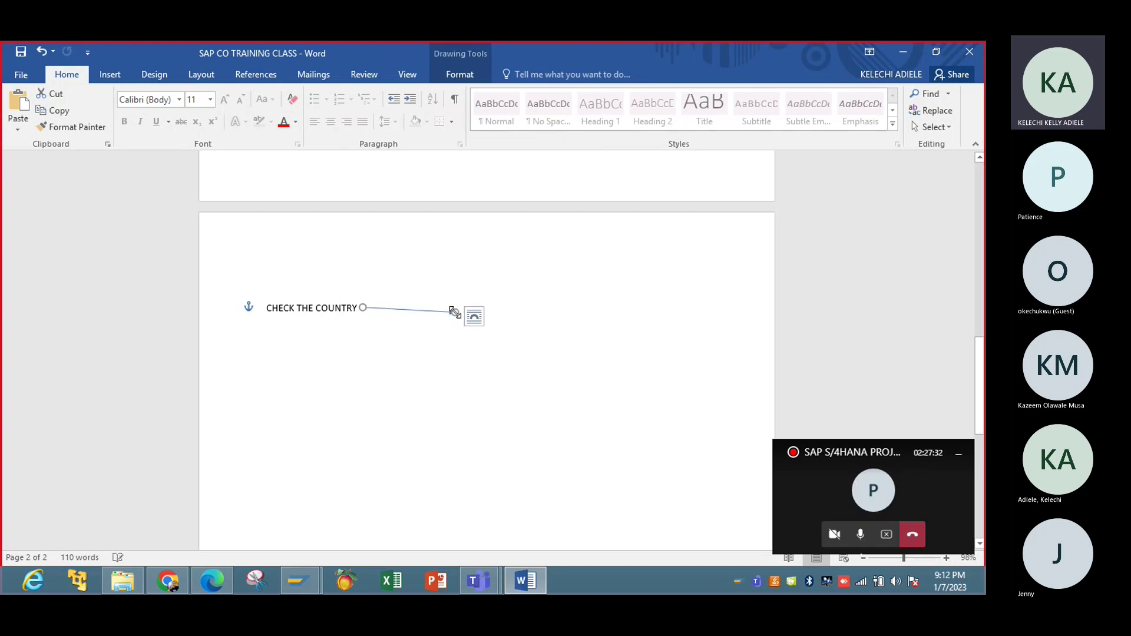
{"action": "left_click", "coordinate": [460, 319]}
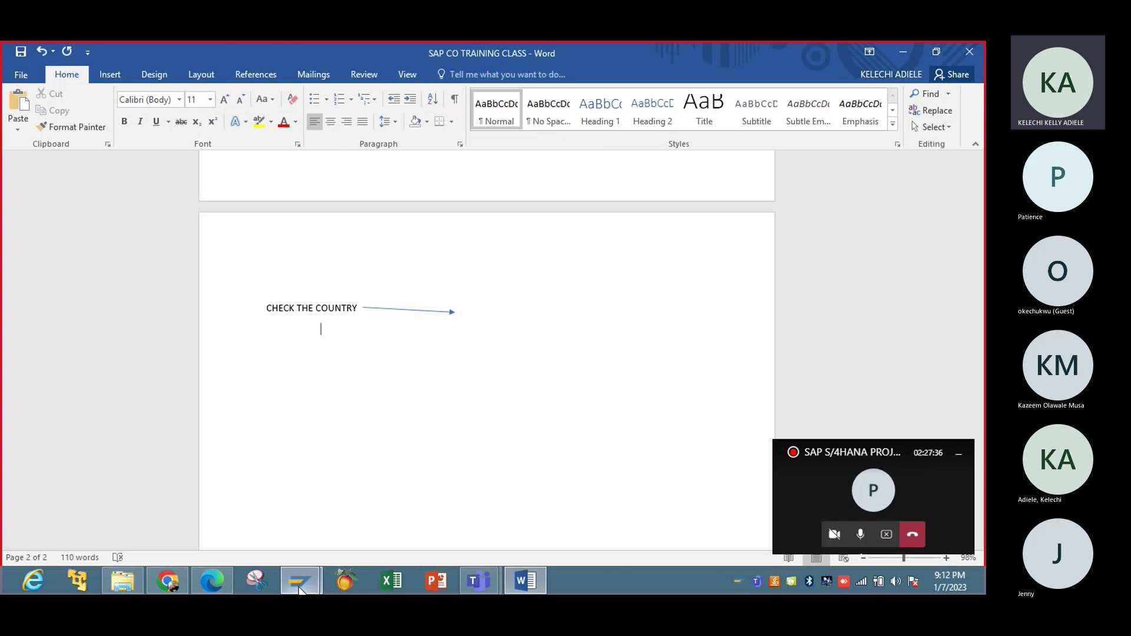
Switch to the SAP Display IMG window to review the activities under Organizational Structures.
{"action": "mouse_move", "coordinate": [299, 581]}
{"action": "left_click", "coordinate": [364, 528]}
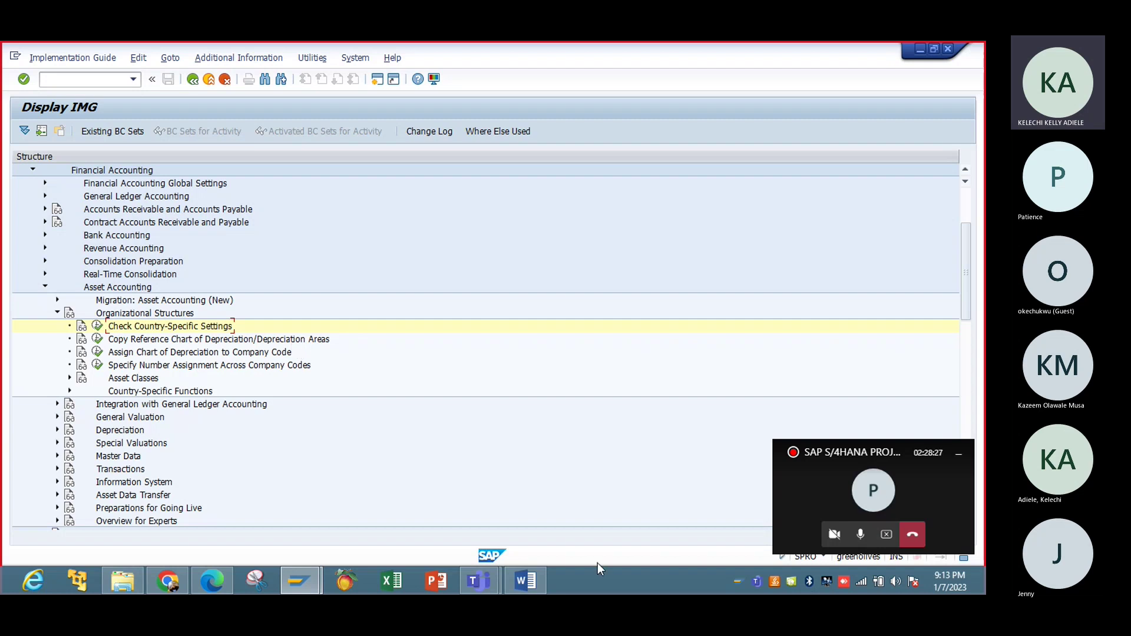
Switch back to Word and lift the arrow's tip above the "CHECK THE COUNTRY" line so it points upward.
{"action": "left_click", "coordinate": [540, 575]}
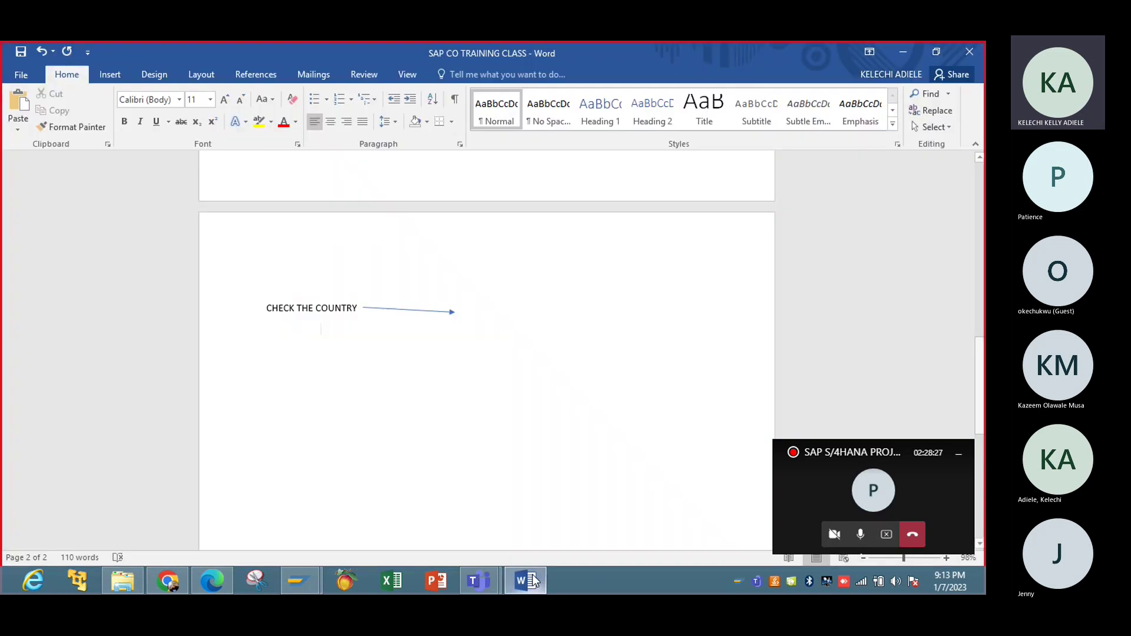
{"action": "left_click", "coordinate": [448, 313]}
{"action": "left_click_drag", "start_coordinate": [449, 313], "coordinate": [458, 292]}
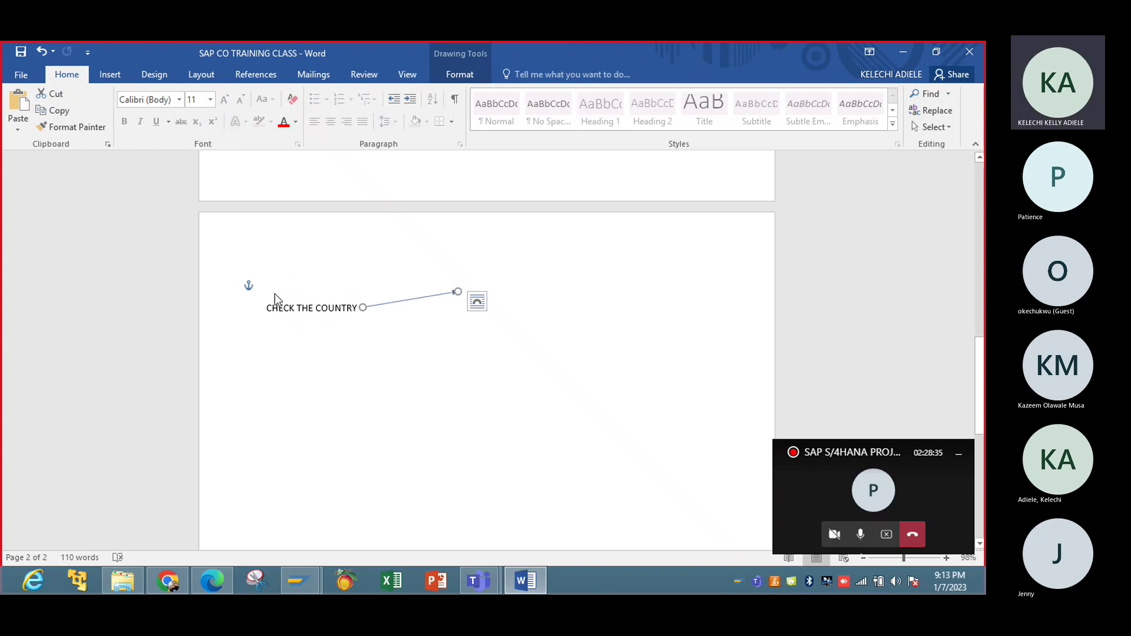
{"action": "left_click", "coordinate": [271, 294]}
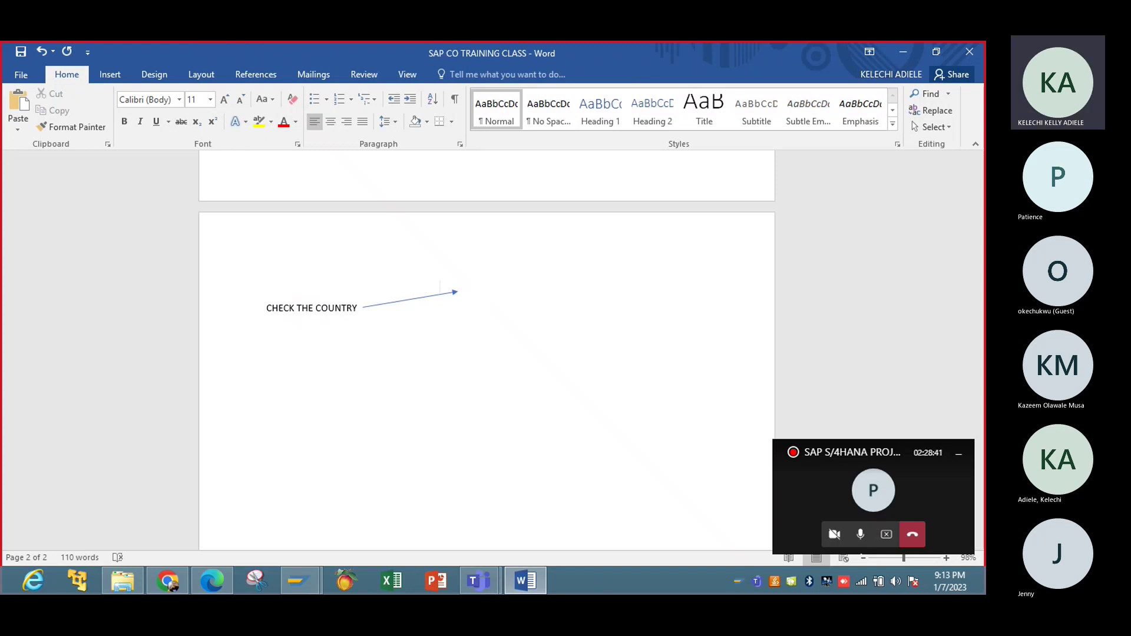
Write "Chart of Depreciation (COD)" at the arrow's tip, correcting the opening parenthesis.
{"action": "left_click", "coordinate": [440, 287]}
{"action": "type", "text": "Chart o"}
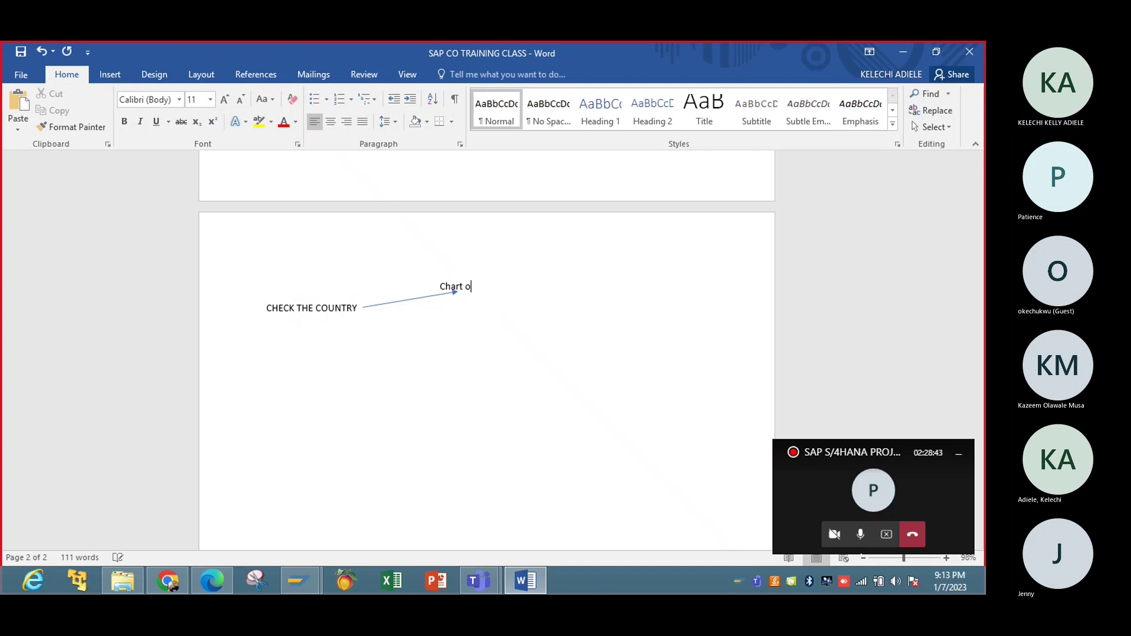
{"action": "type", "text": "f Deprec"}
{"action": "type", "text": "ia"}
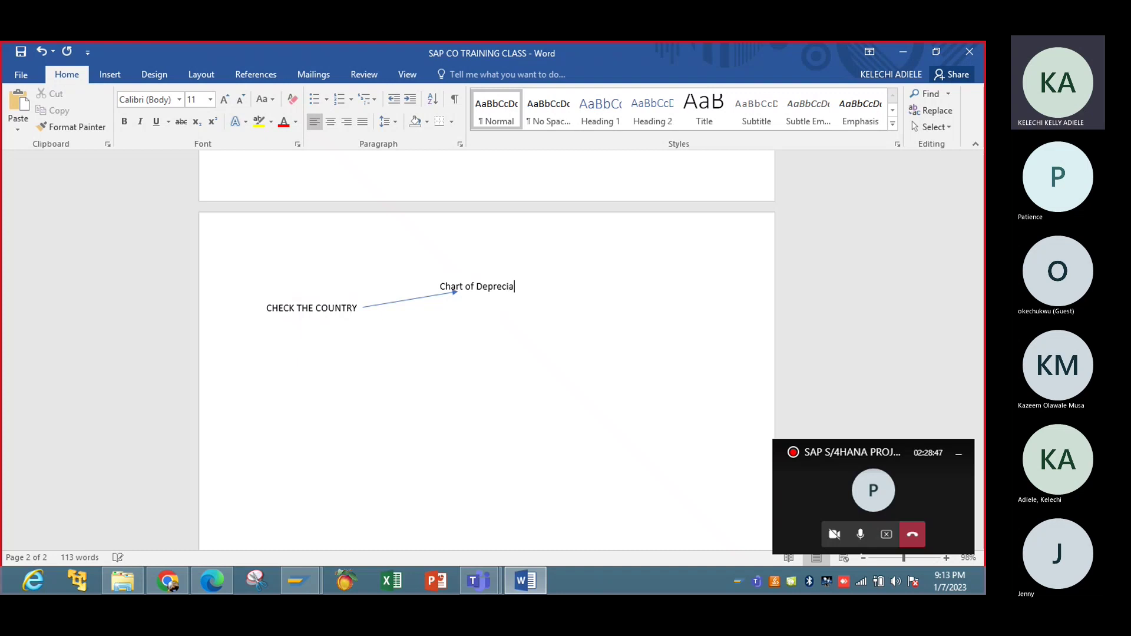
{"action": "type", "text": "tion 9COD)"}
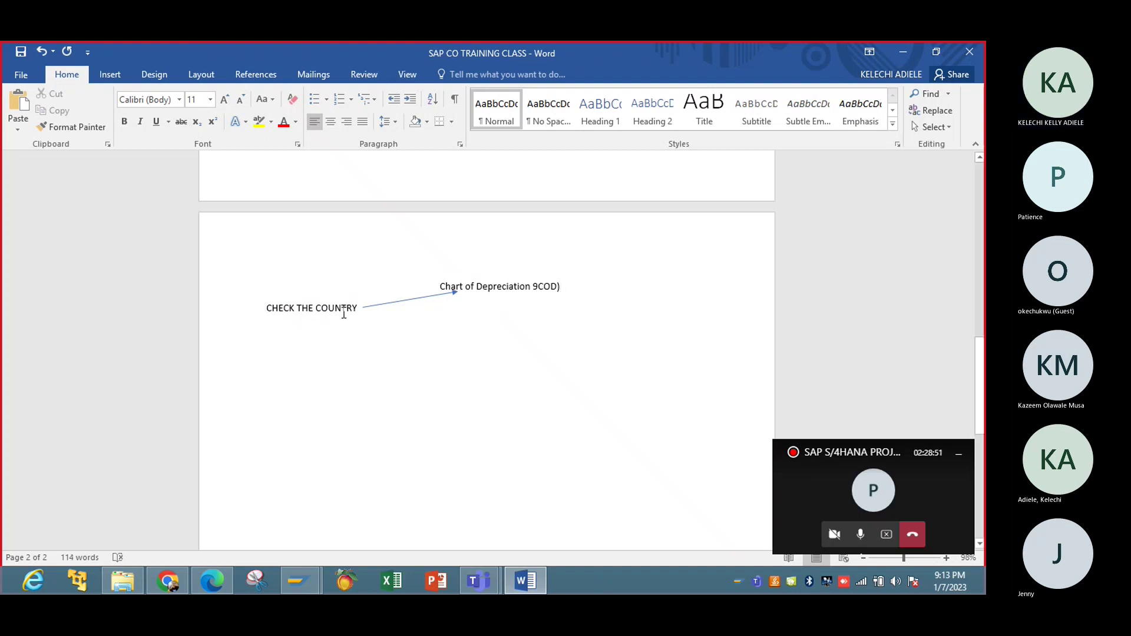
{"action": "left_click", "coordinate": [542, 287]}
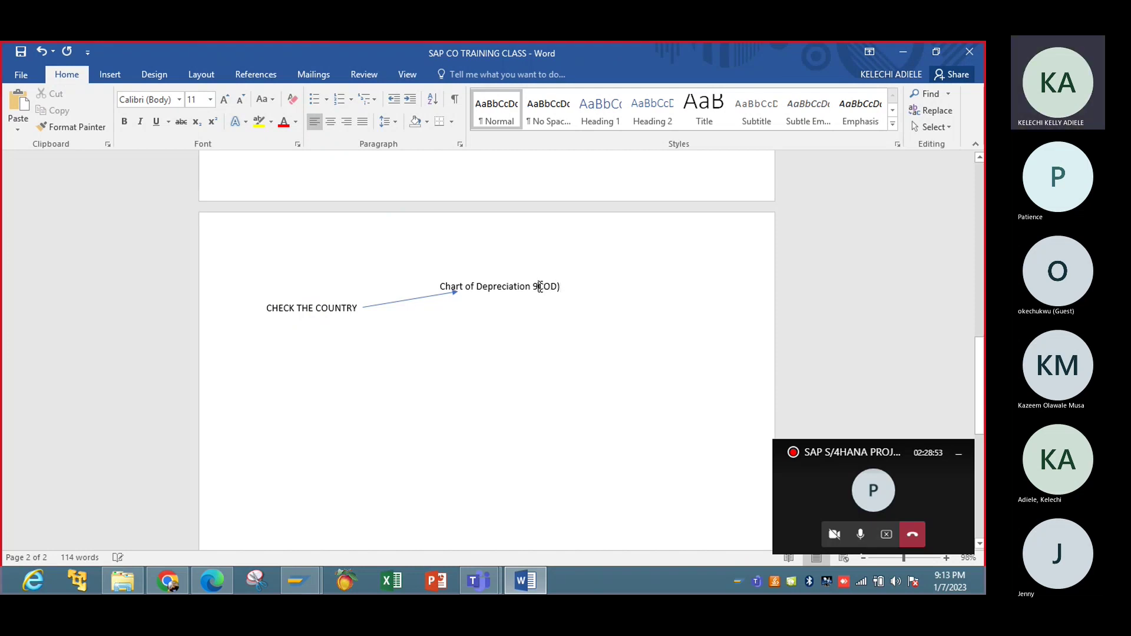
{"action": "key", "text": "BackSpace"}
{"action": "type", "text": "("}
{"action": "left_click", "coordinate": [593, 340]}
Switch to SAP's Display IMG window to look over the Asset Accounting organizational structure activities.
{"action": "mouse_move", "coordinate": [312, 577]}
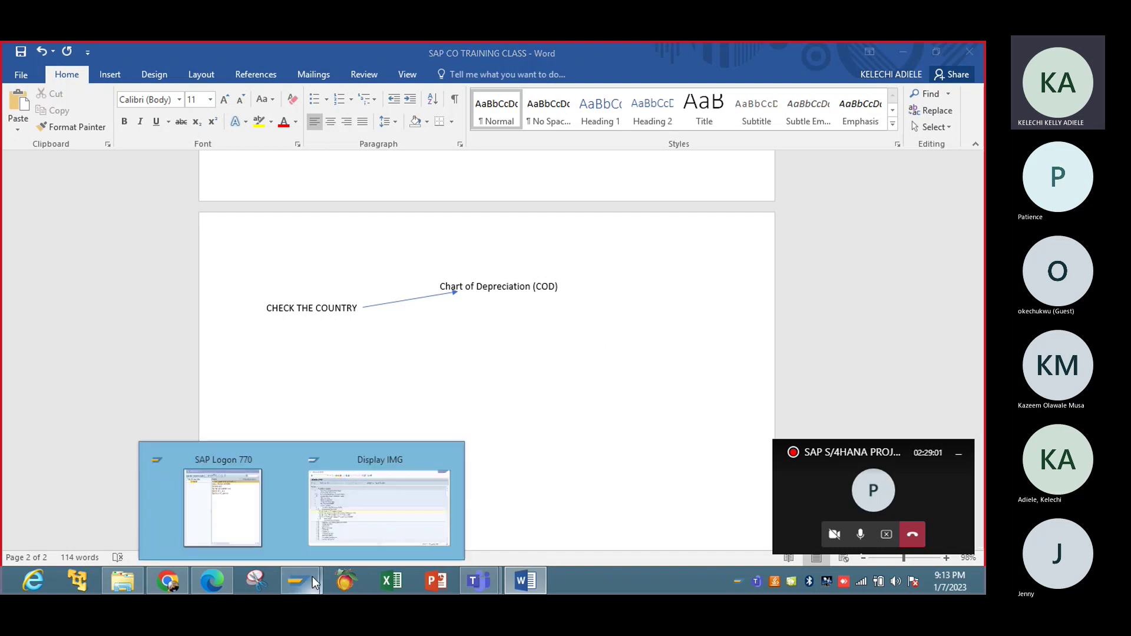
{"action": "left_click", "coordinate": [385, 507]}
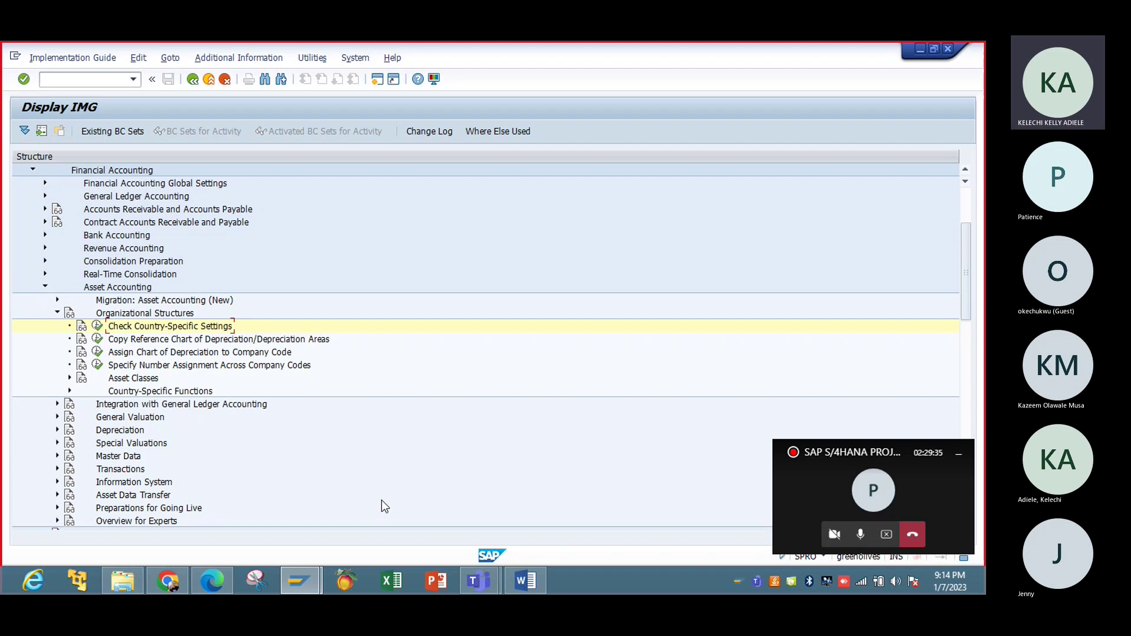
Bring up the SAP S4HANA FI-AA Configuration PDF in Edge, maximize it and examine the asset accounting configuration structure diagram.
{"action": "left_click", "coordinate": [525, 583]}
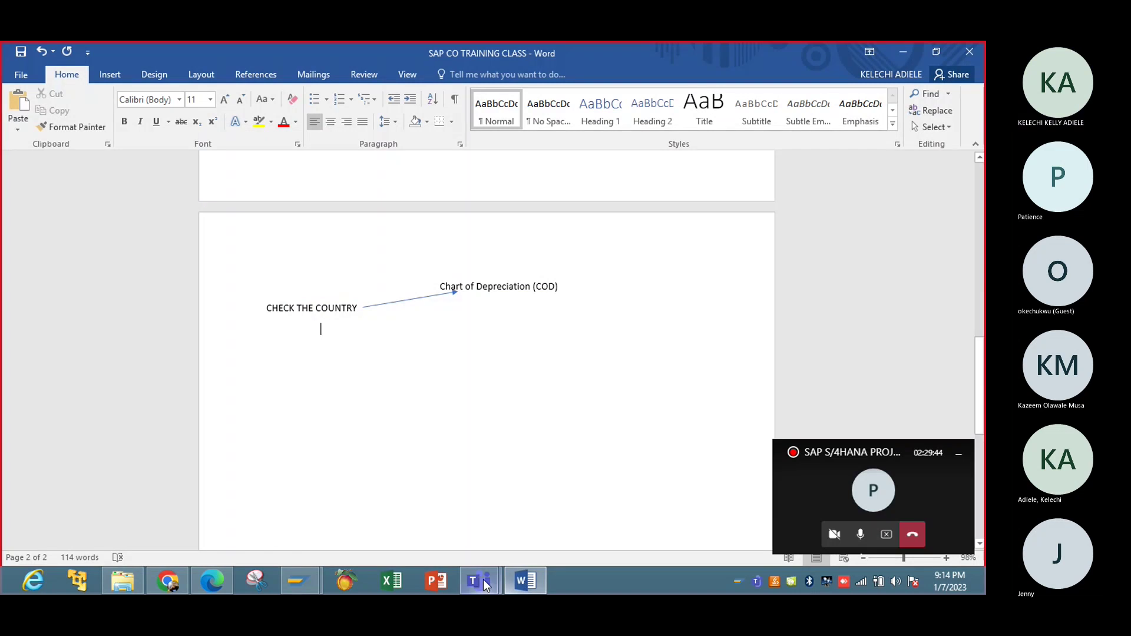
{"action": "left_click", "coordinate": [168, 583]}
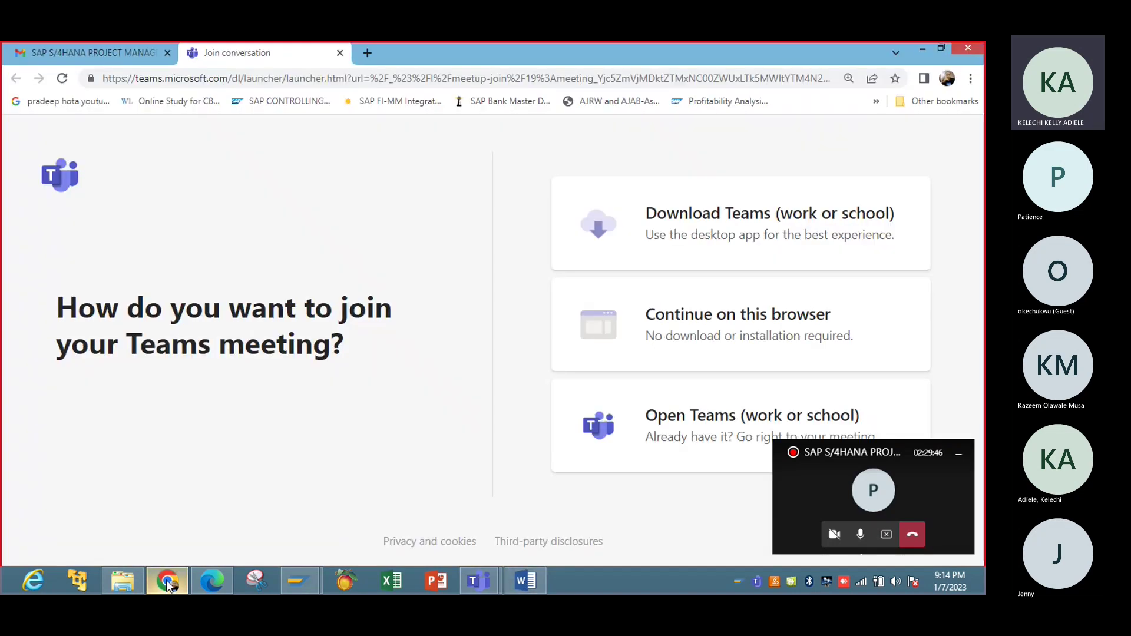
{"action": "left_click", "coordinate": [221, 584]}
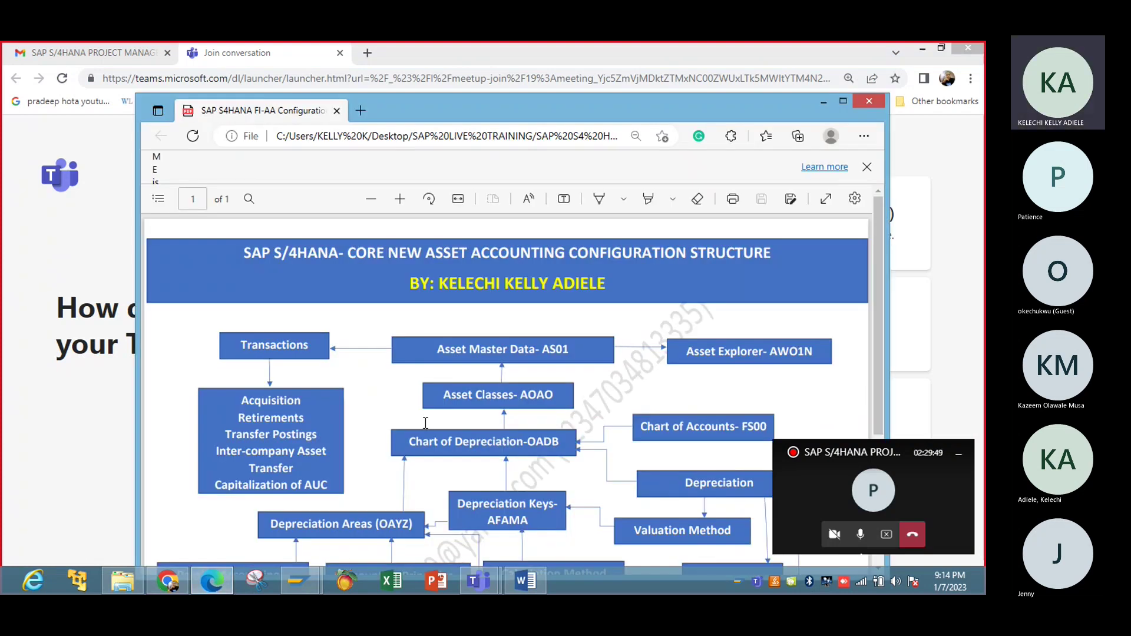
{"action": "left_click", "coordinate": [843, 101]}
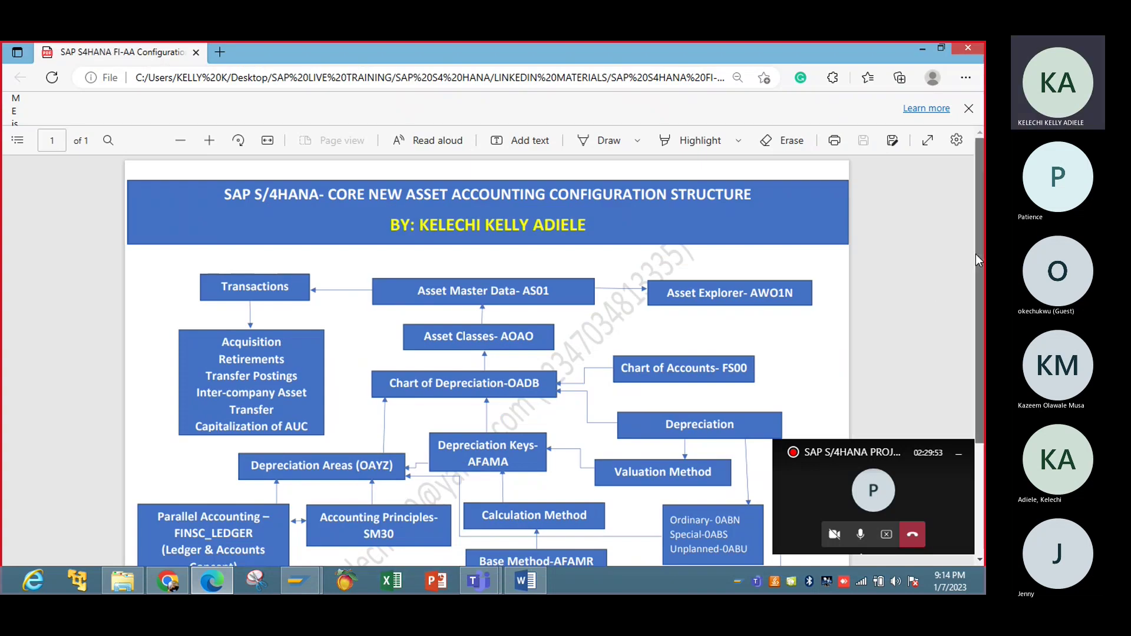
{"action": "left_click_drag", "start_coordinate": [975, 253], "coordinate": [978, 273]}
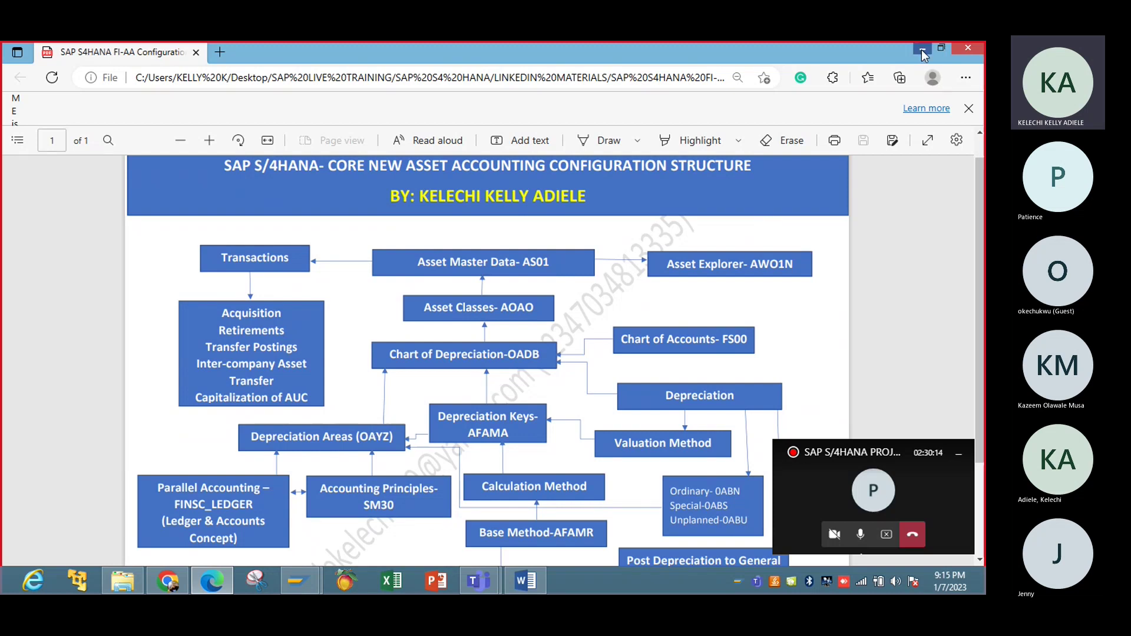
Leave the configuration diagram and return to the Display IMG window in SAP.
{"action": "key", "text": "alt+Tab"}
{"action": "left_click", "coordinate": [299, 582]}
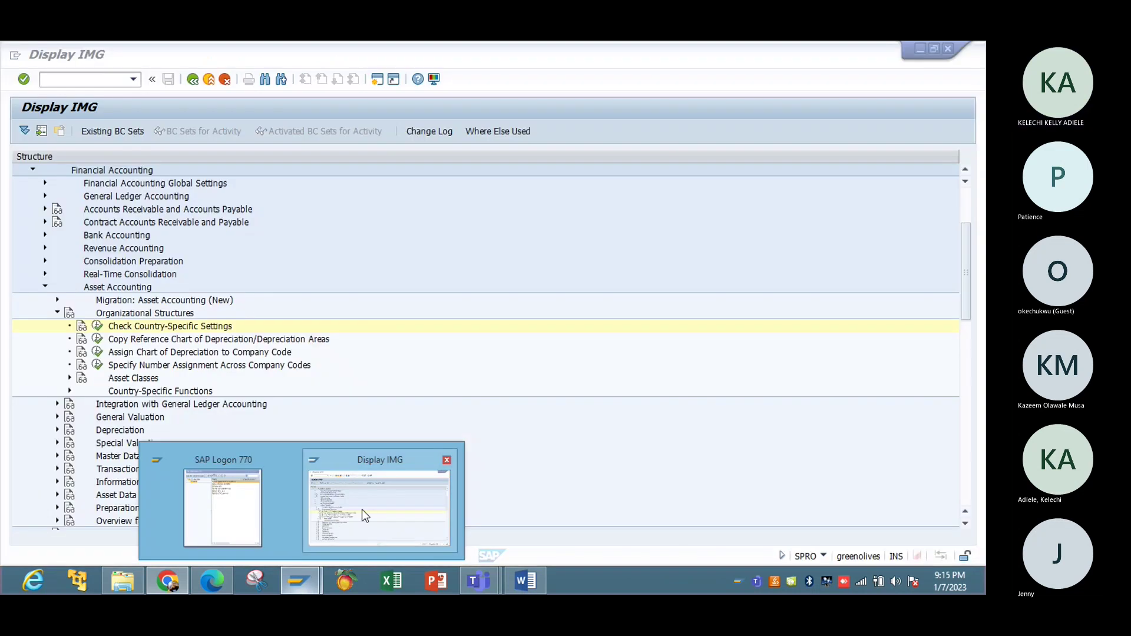
{"action": "left_click", "coordinate": [364, 516]}
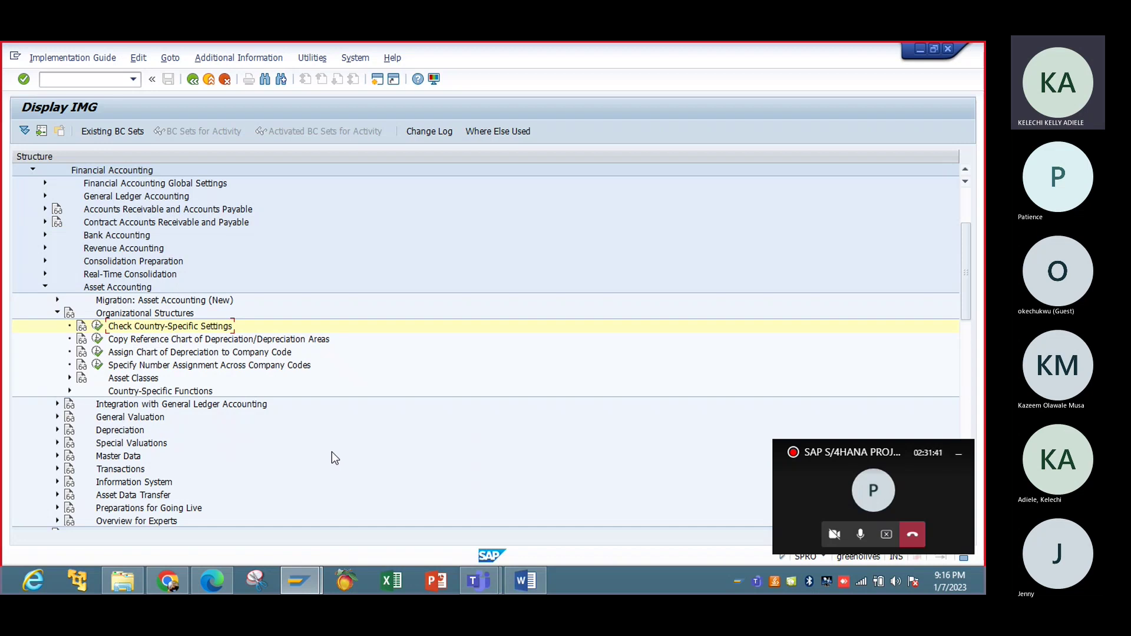
{"action": "left_click", "coordinate": [860, 535]}
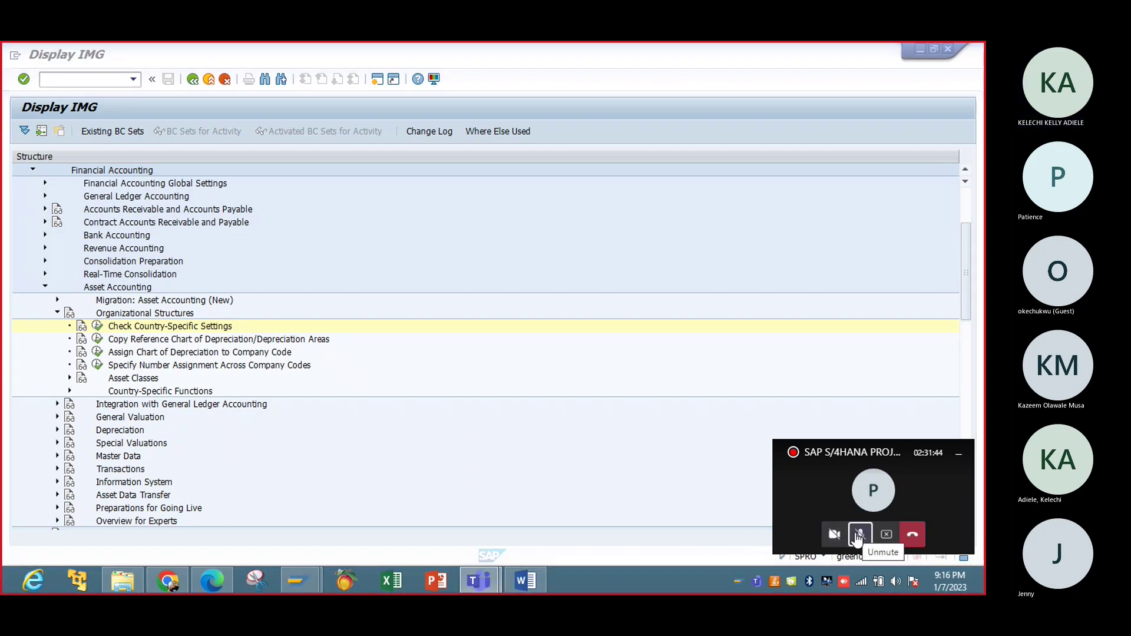
{"action": "left_click", "coordinate": [858, 535]}
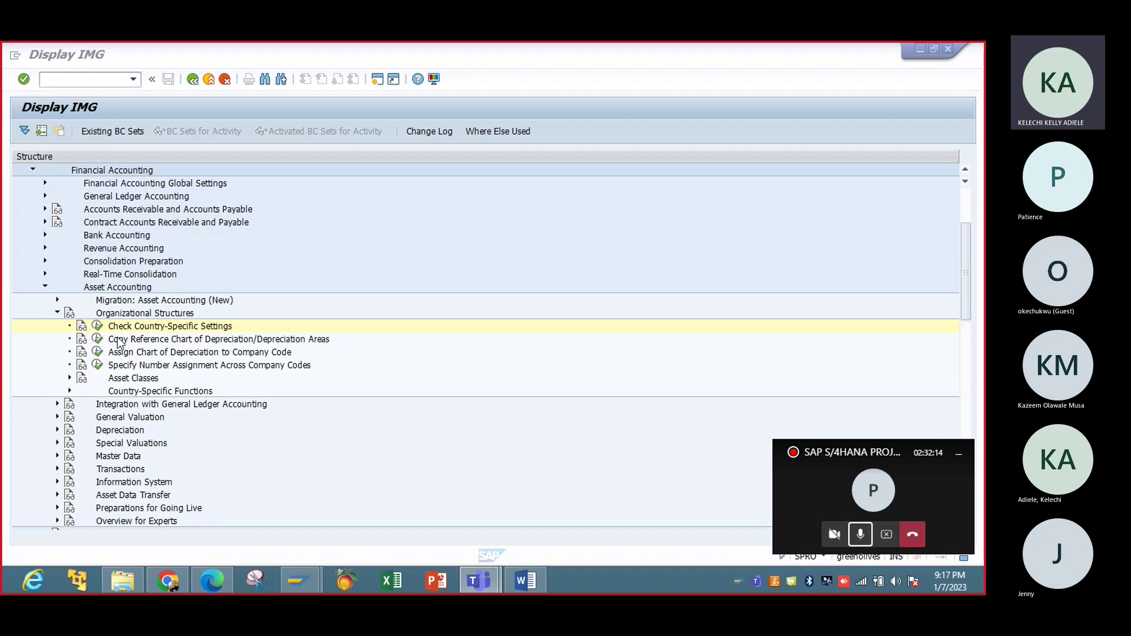
Execute Copy Reference Chart of Depreciation/Depreciation Areas and choose the activity Copy Reference Chart of Depreciation.
{"action": "left_click", "coordinate": [97, 340]}
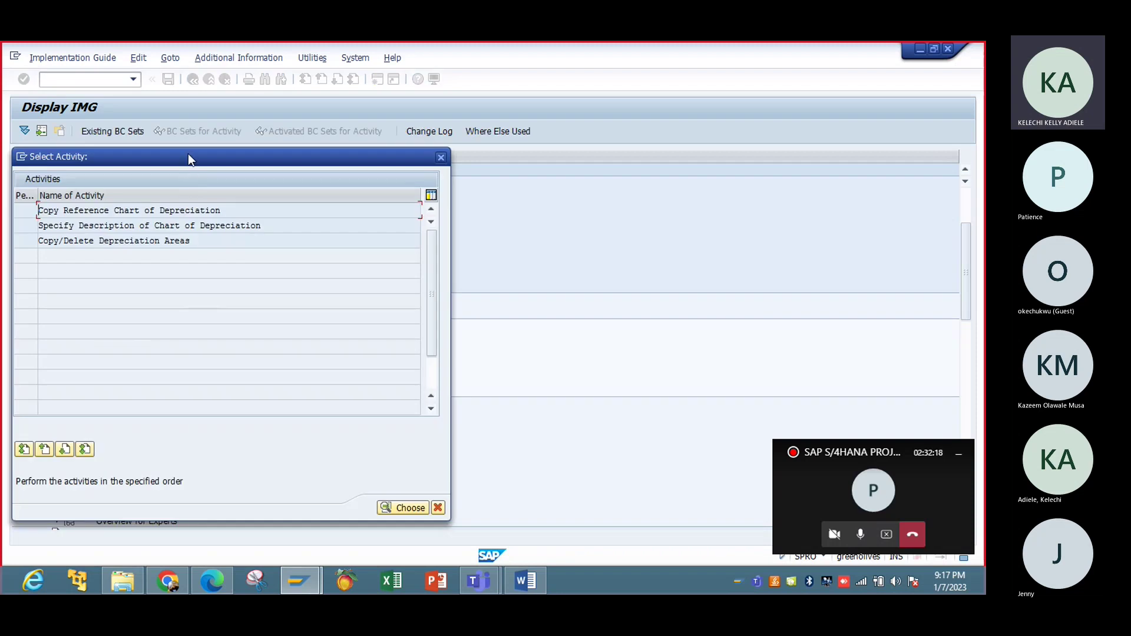
{"action": "left_click_drag", "start_coordinate": [189, 156], "coordinate": [514, 154]}
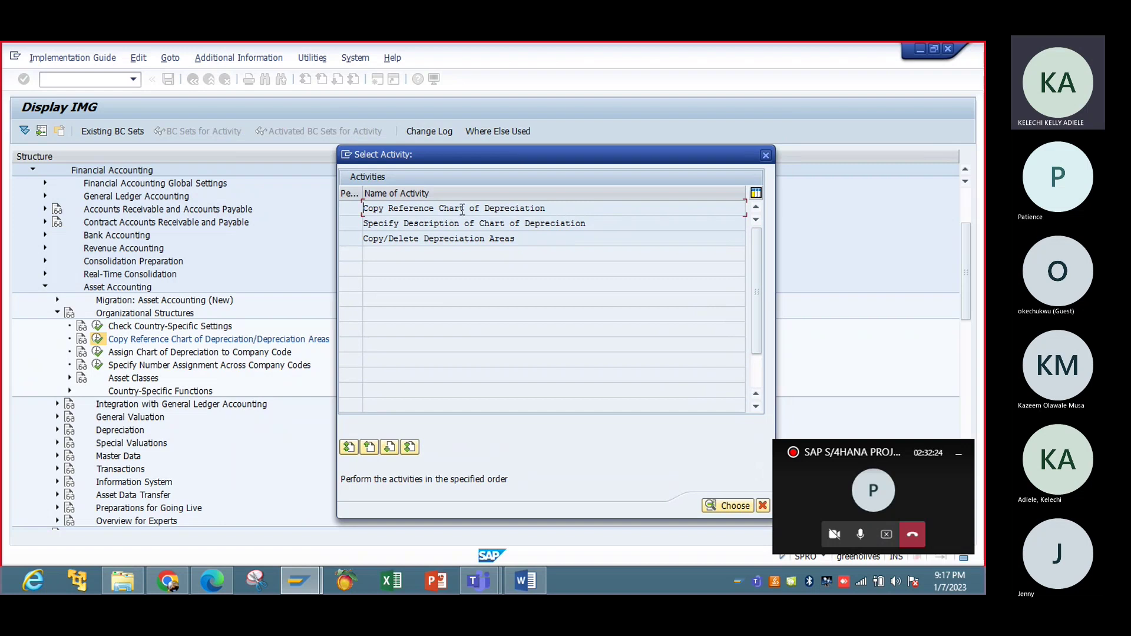
{"action": "double_click", "coordinate": [454, 209]}
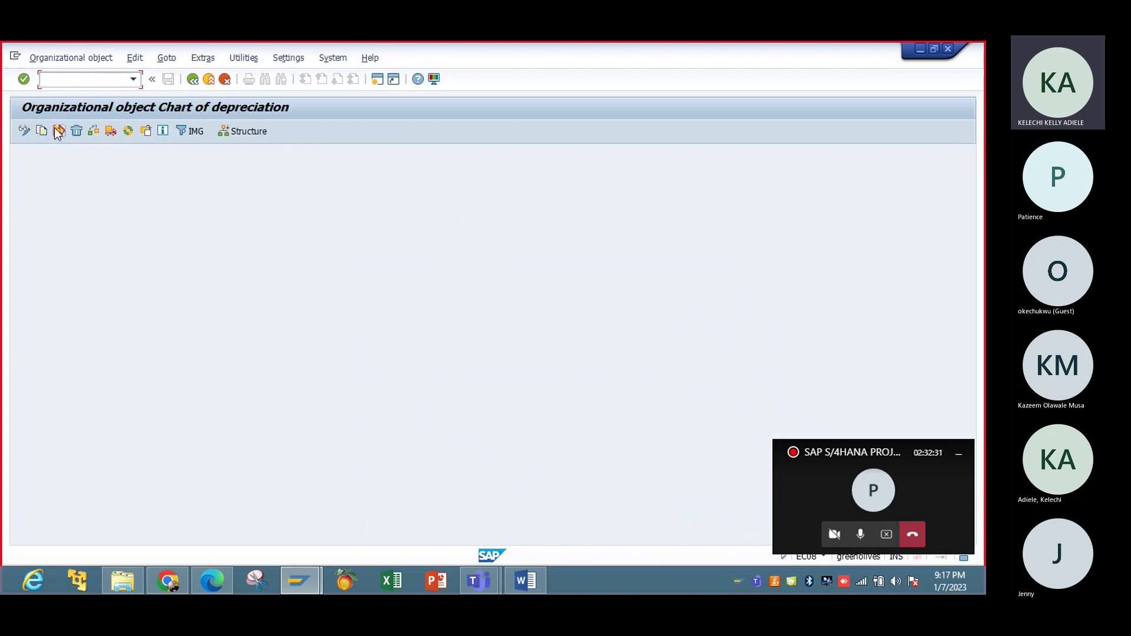
Start copying an organizational object and choose 0US, Sample chart of depreciation: USA, as the source chart of depreciation.
{"action": "left_click", "coordinate": [57, 130]}
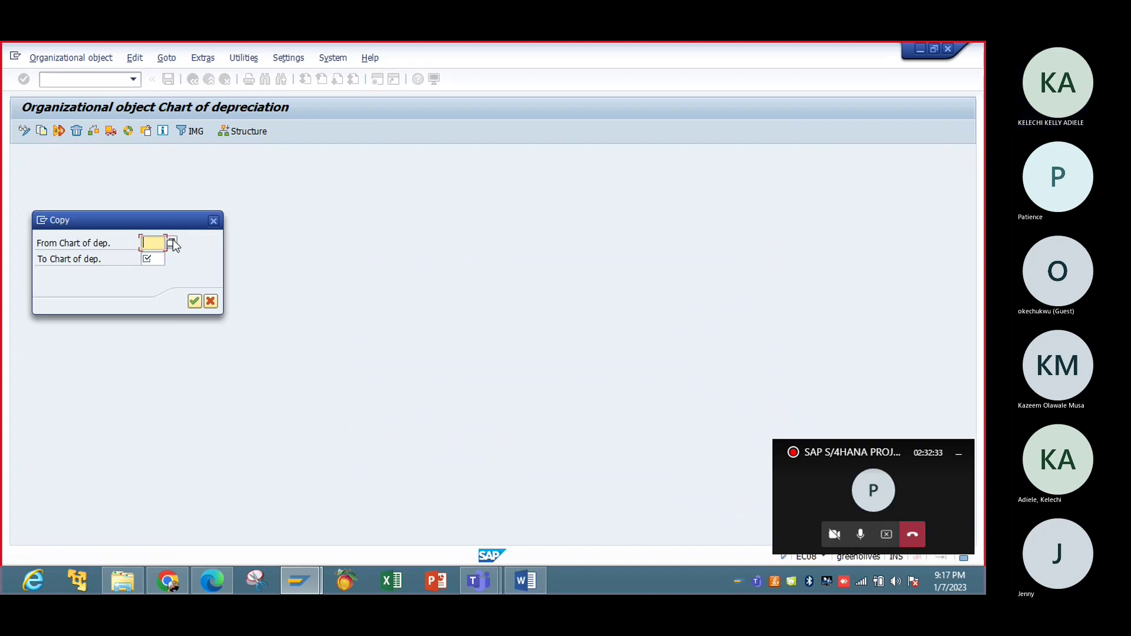
{"action": "left_click", "coordinate": [172, 242]}
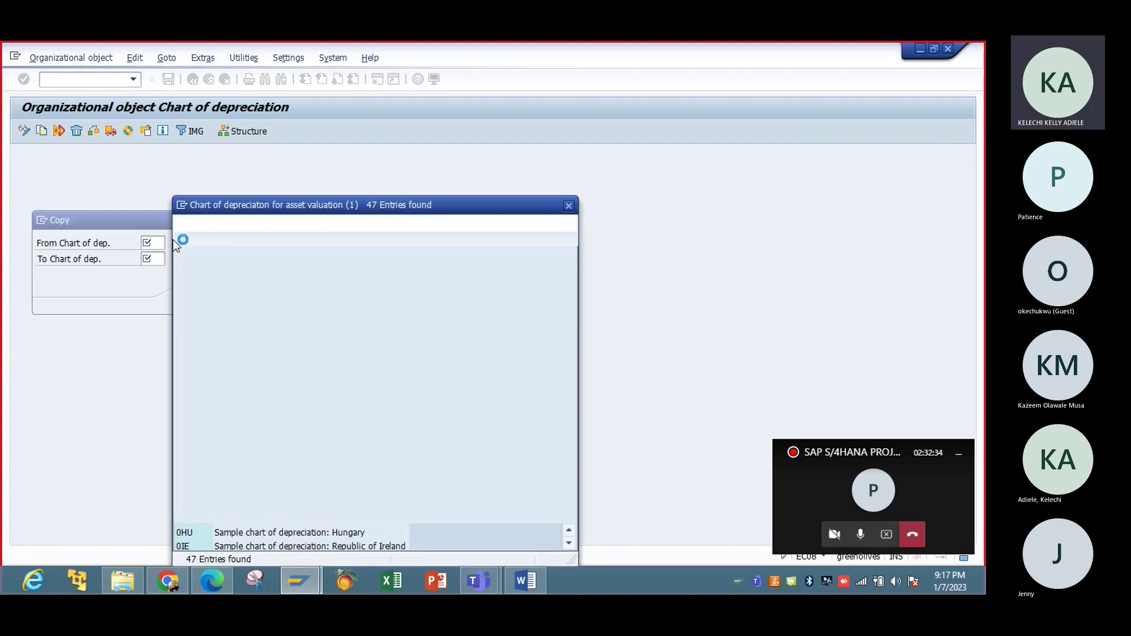
{"action": "left_click_drag", "start_coordinate": [572, 360], "coordinate": [575, 434]}
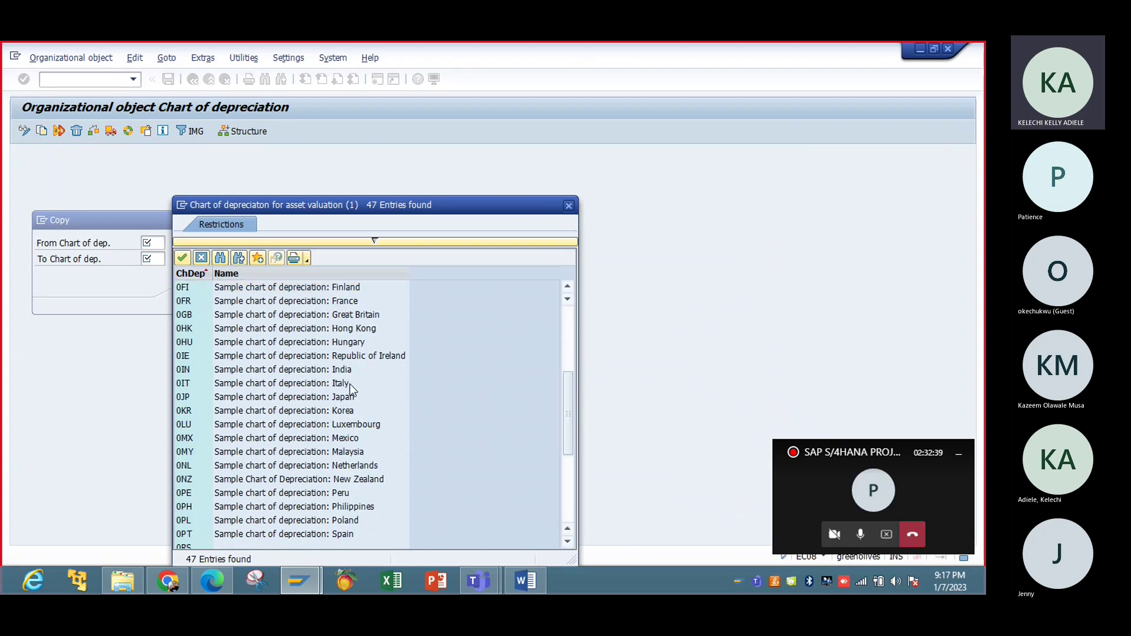
{"action": "left_click", "coordinate": [568, 486]}
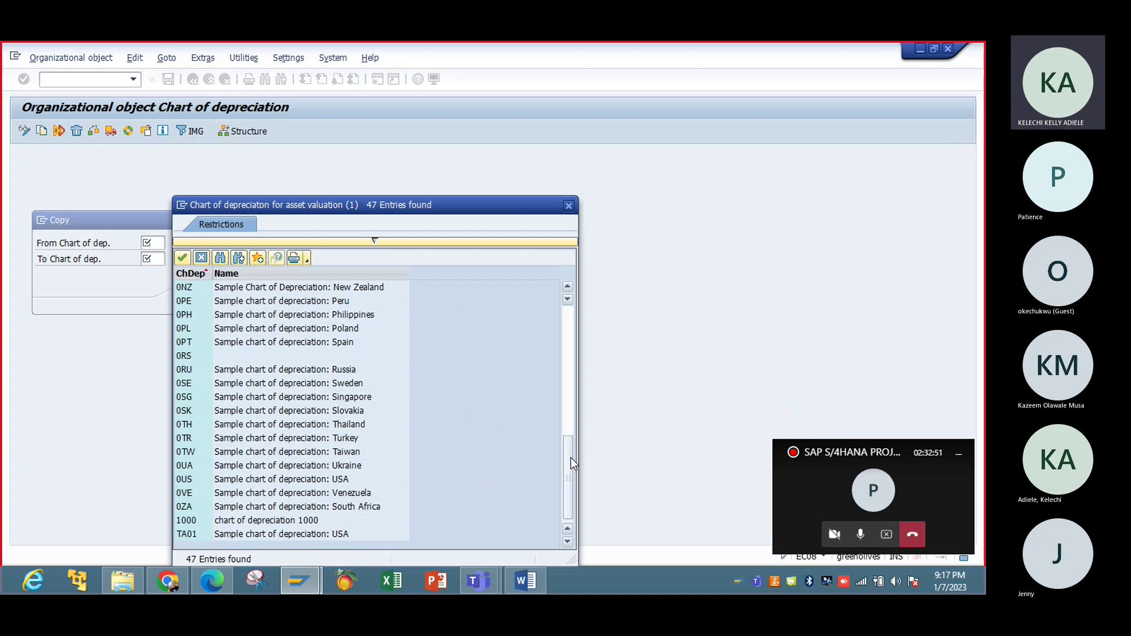
{"action": "mouse_move", "coordinate": [571, 464]}
{"action": "left_mouse_down"}
{"action": "mouse_move", "coordinate": [569, 317]}
{"action": "mouse_move", "coordinate": [560, 441]}
{"action": "mouse_move", "coordinate": [569, 467]}
{"action": "left_mouse_up"}
{"action": "left_click", "coordinate": [316, 479]}
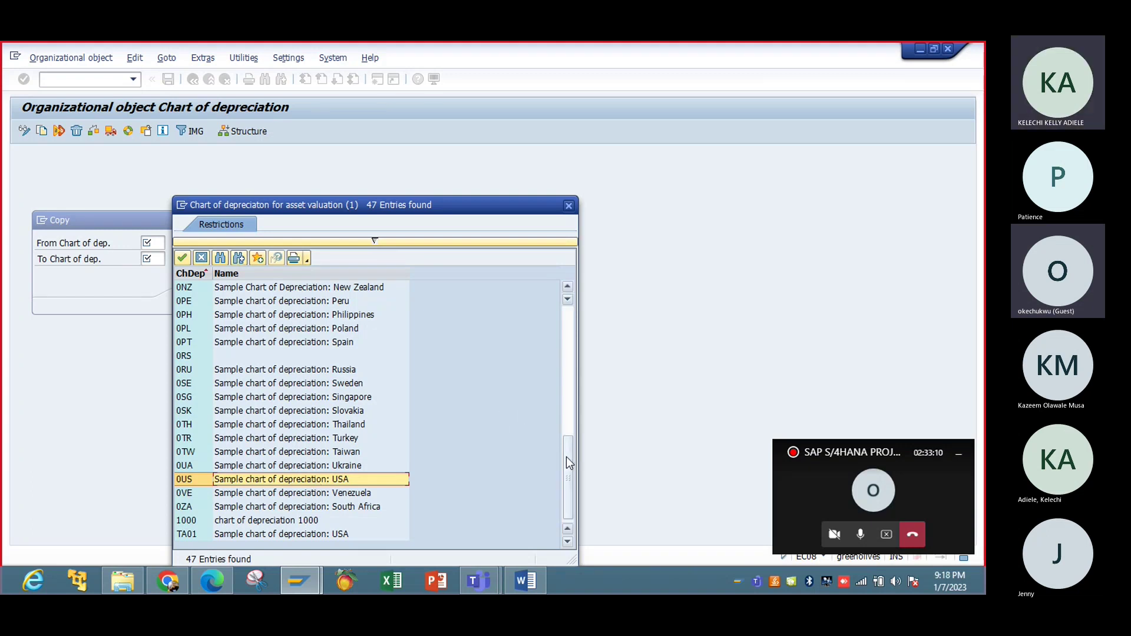
{"action": "left_click_drag", "start_coordinate": [567, 457], "coordinate": [569, 505]}
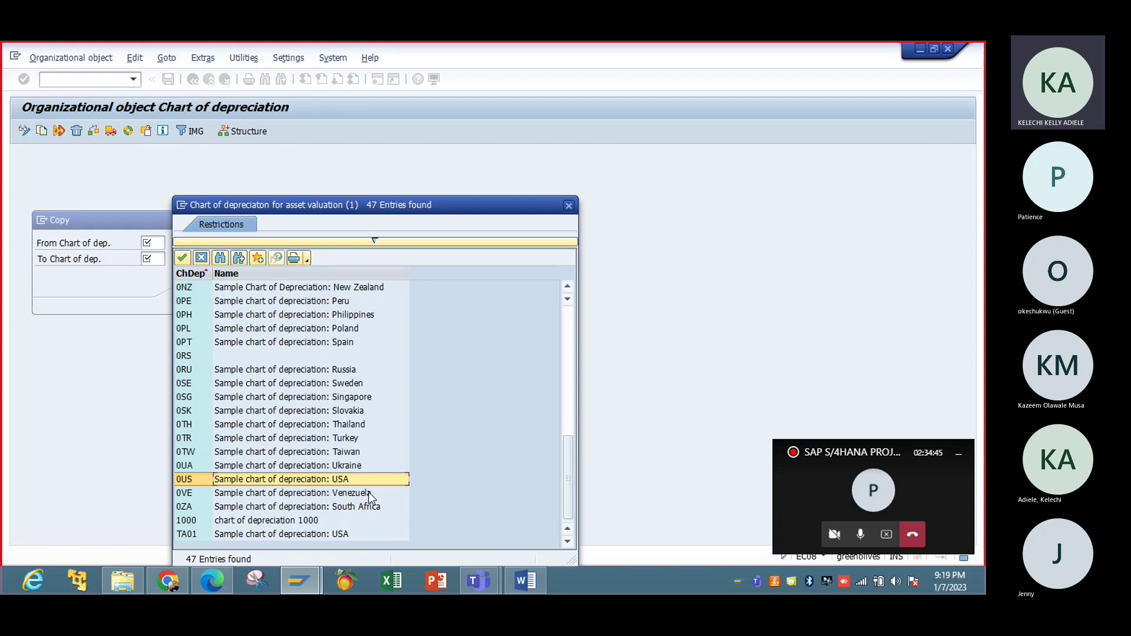
{"action": "double_click", "coordinate": [333, 480]}
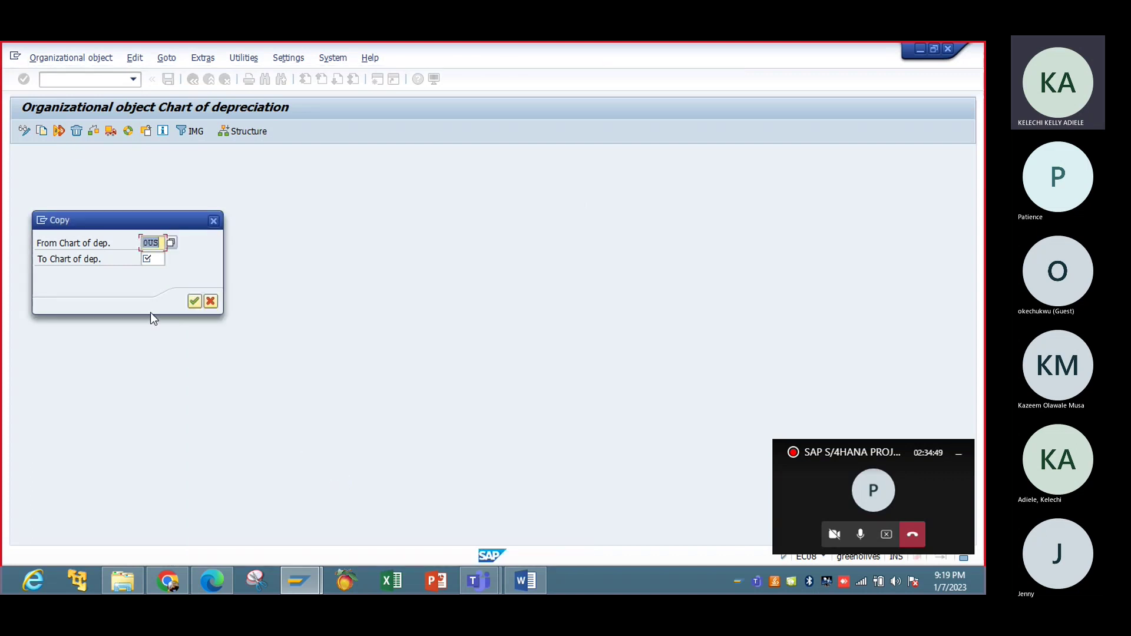
Enter IBCD as the target chart of depreciation and run the copy.
{"action": "left_click", "coordinate": [154, 259]}
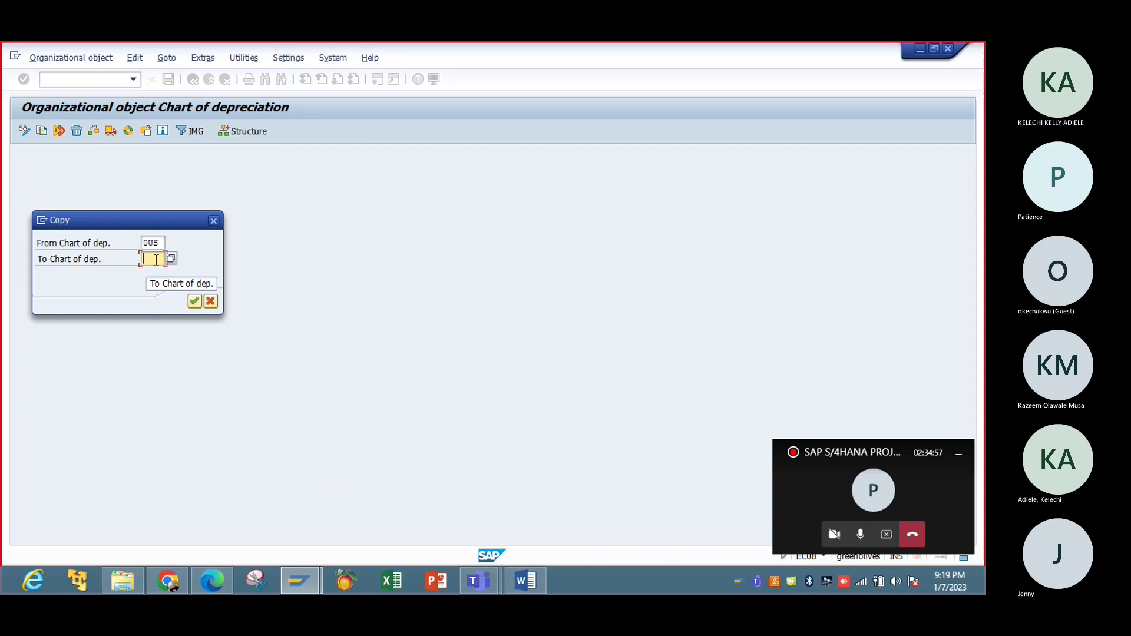
{"action": "type", "text": "I"}
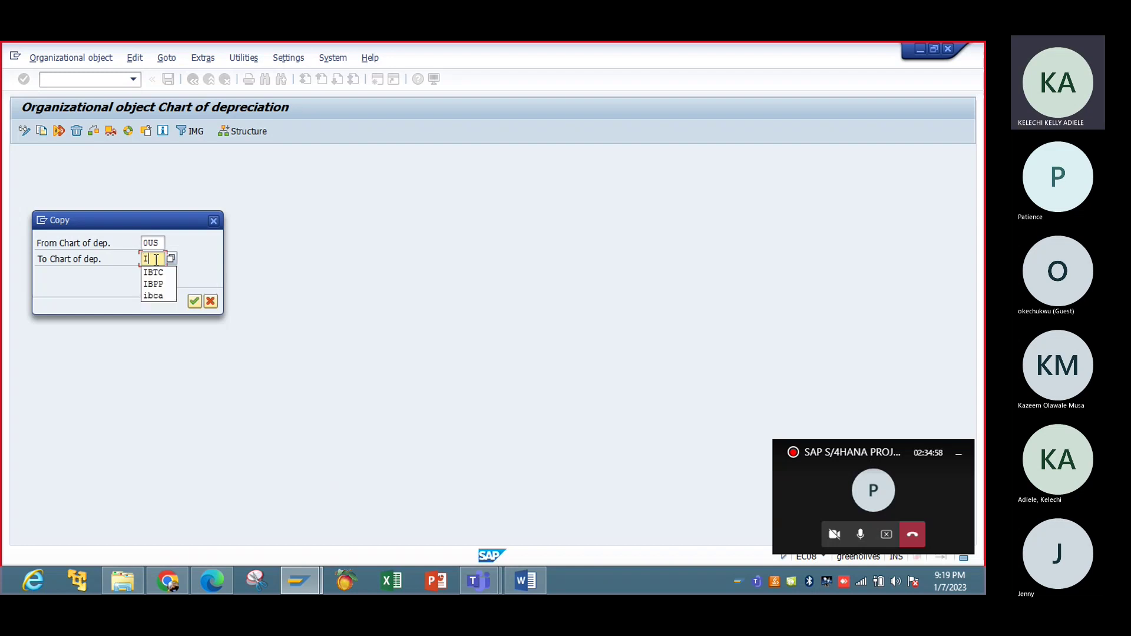
{"action": "type", "text": "BCD"}
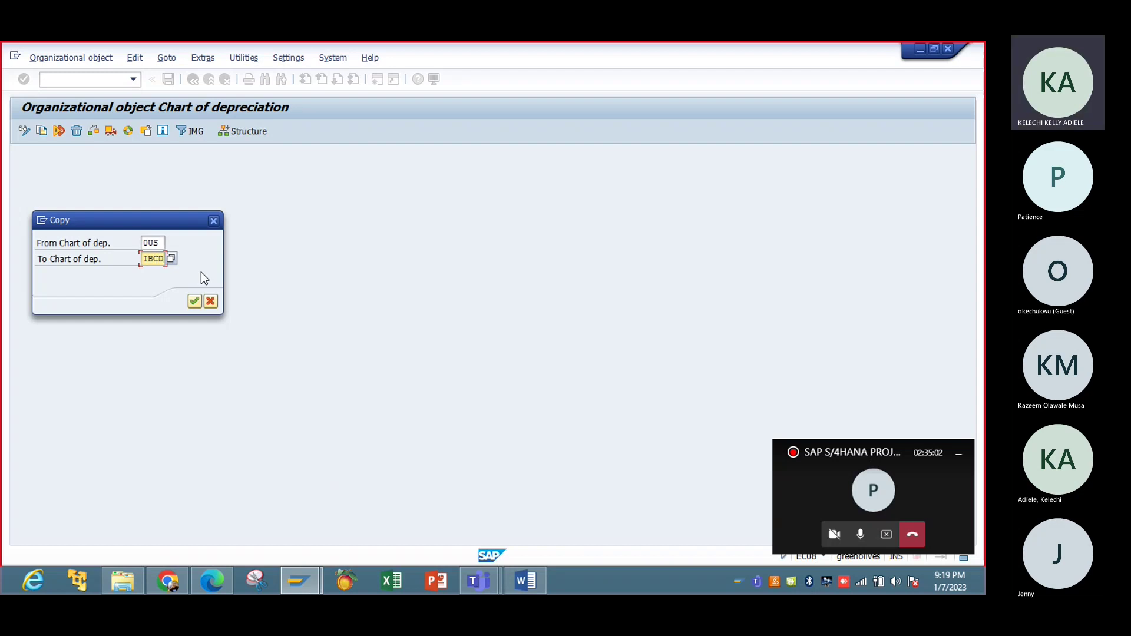
{"action": "left_click", "coordinate": [198, 304]}
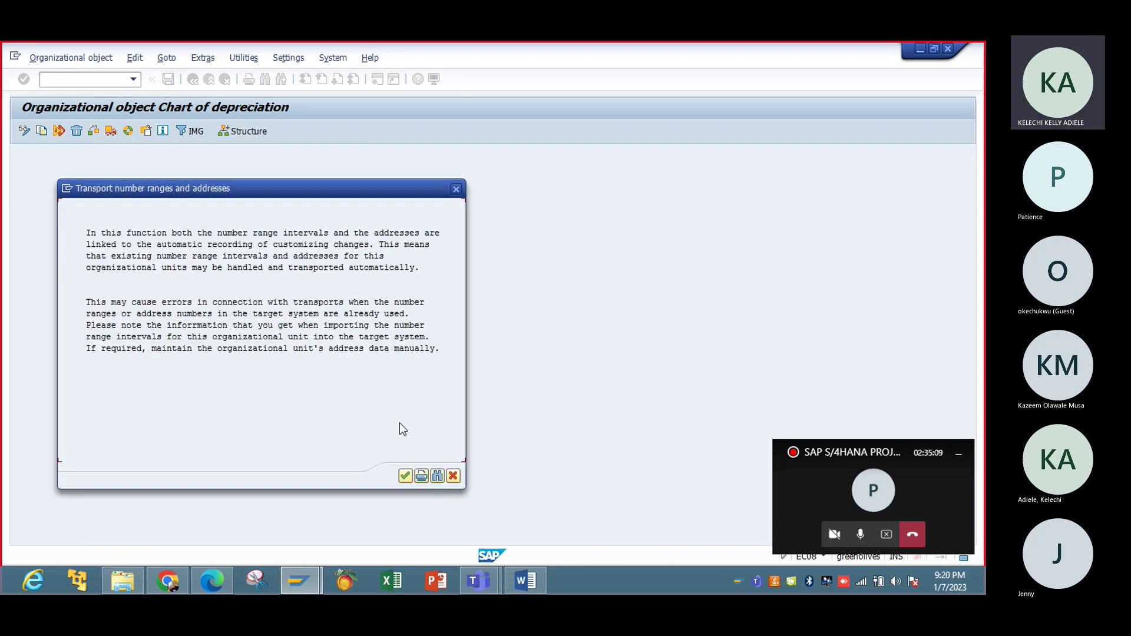
Agree to transport the number ranges and record the copied chart in the Asset Accounting customizing request.
{"action": "left_click", "coordinate": [407, 476]}
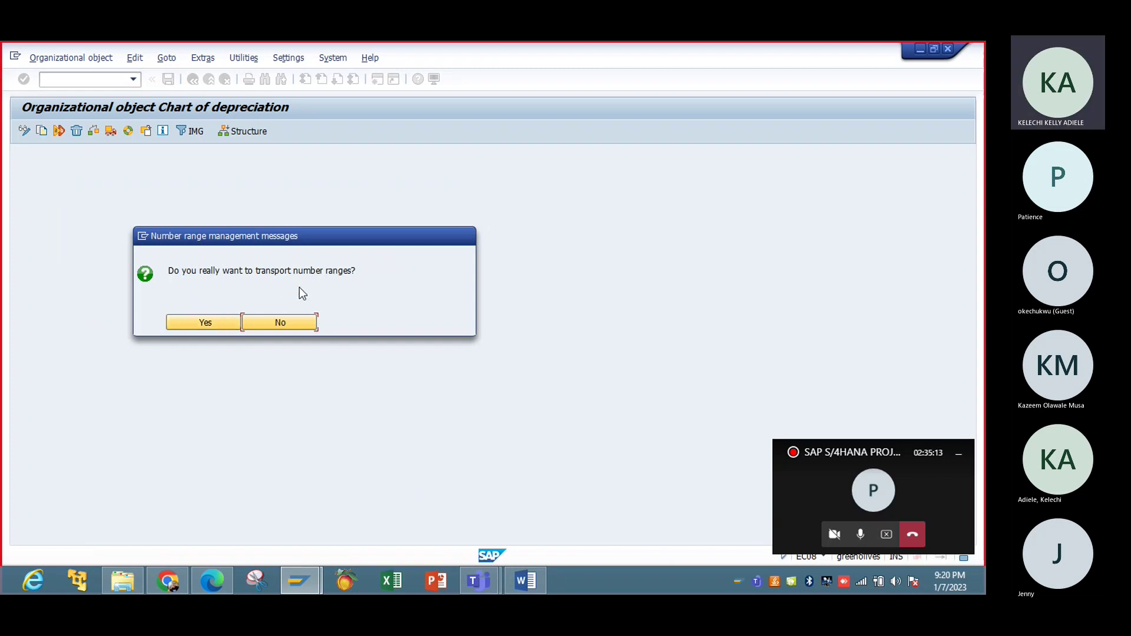
{"action": "left_click", "coordinate": [220, 326]}
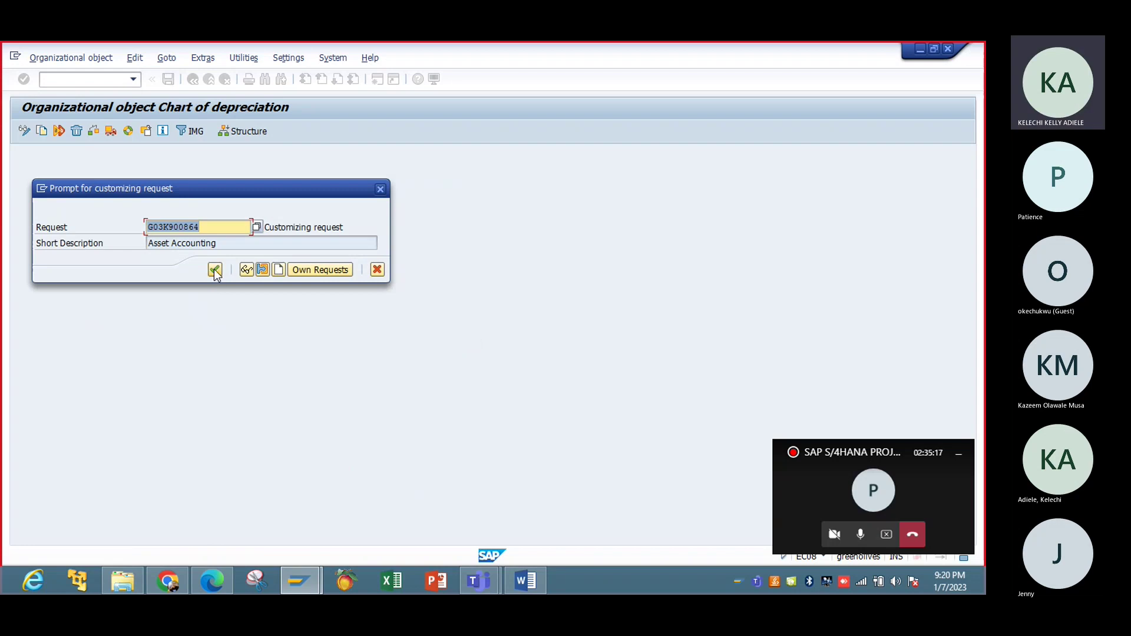
{"action": "left_click", "coordinate": [215, 270]}
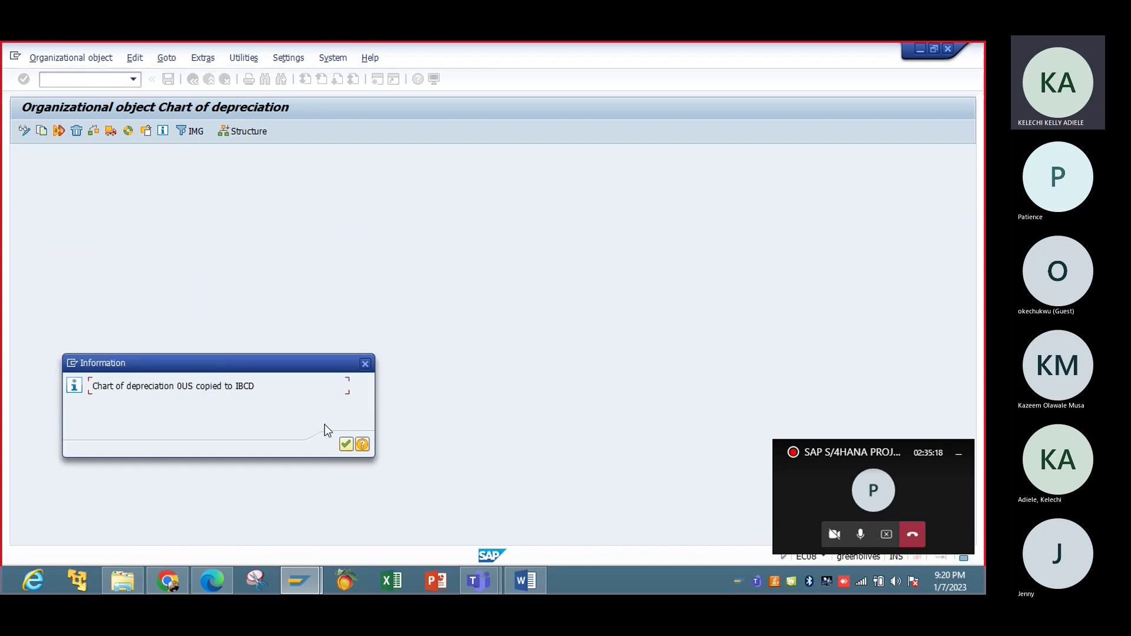
{"action": "left_click", "coordinate": [347, 445]}
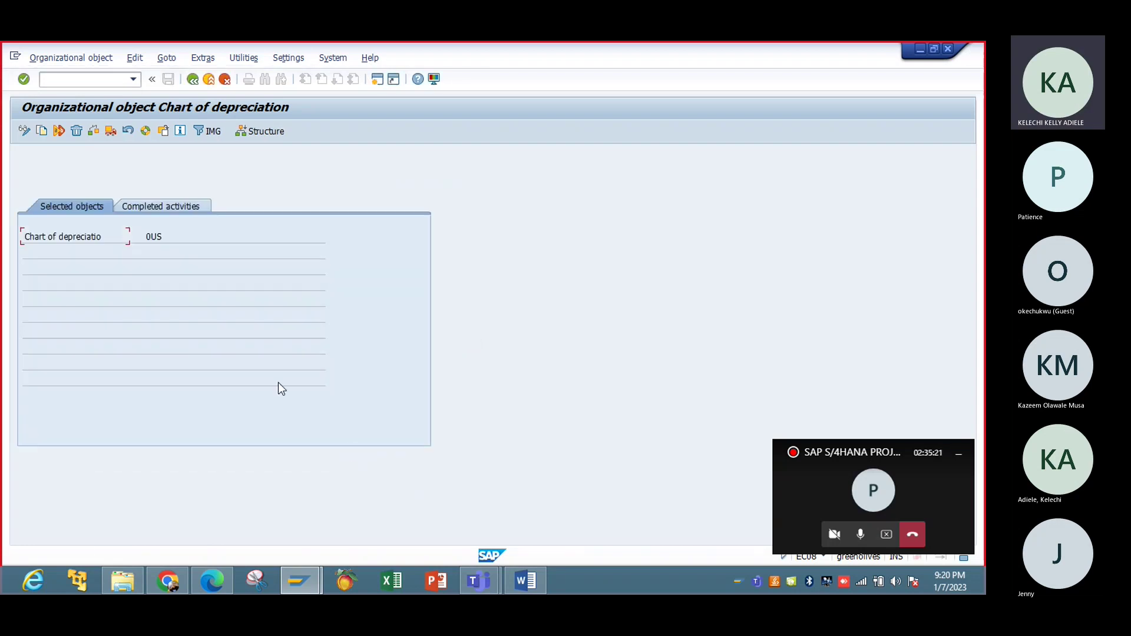
Check the completed activities for the chart of depreciation copy and return to the activity selection list.
{"action": "left_click", "coordinate": [171, 208]}
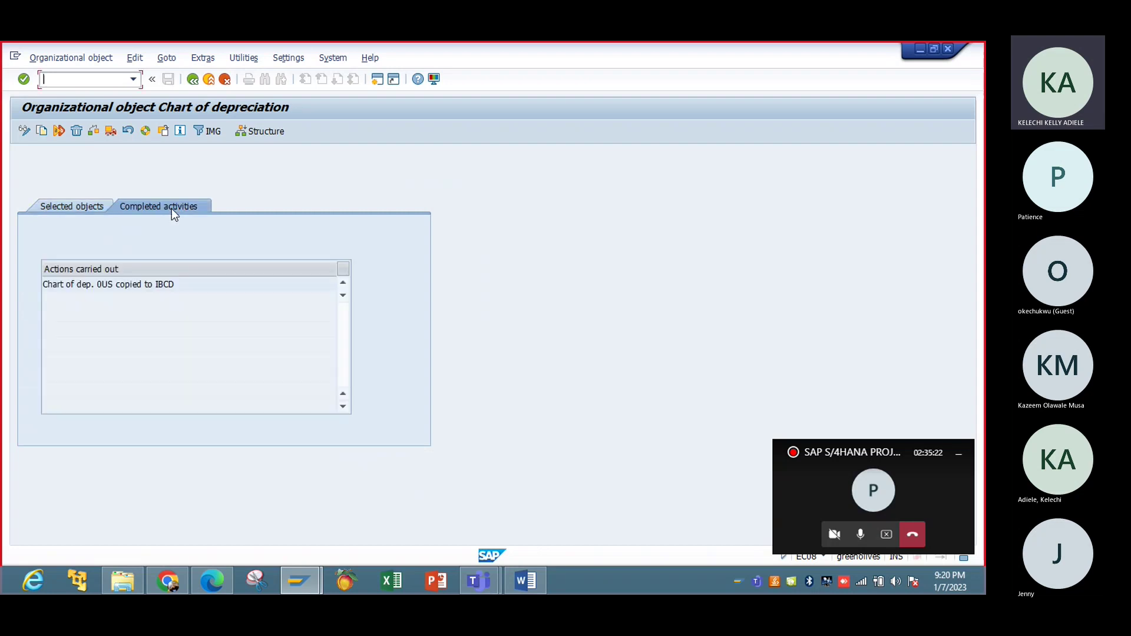
{"action": "left_click", "coordinate": [98, 208]}
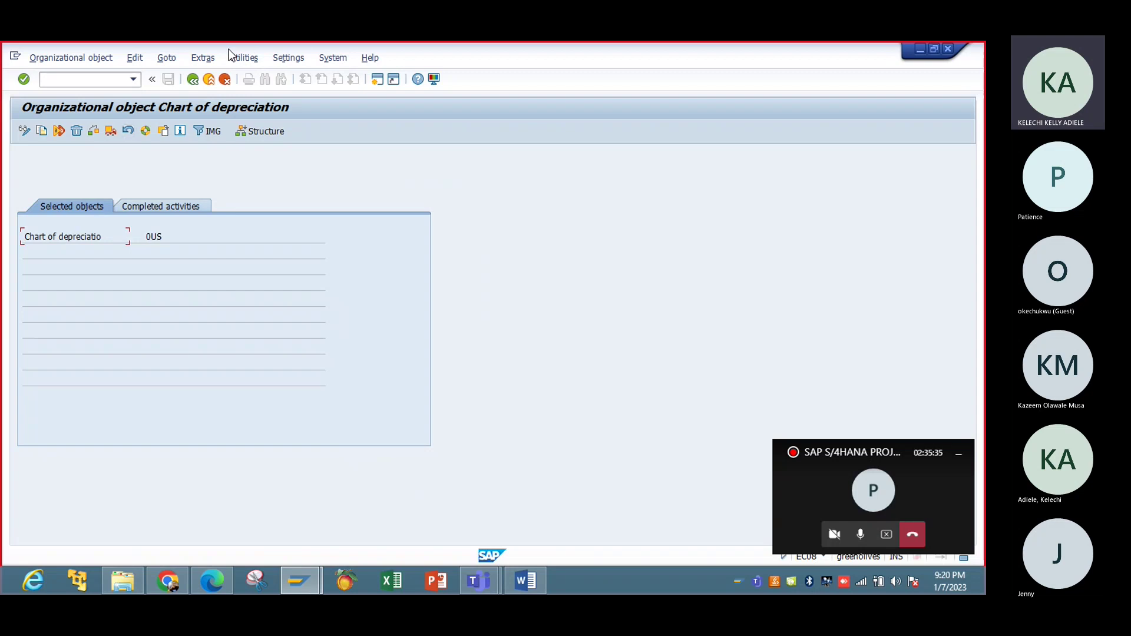
{"action": "left_click", "coordinate": [193, 80]}
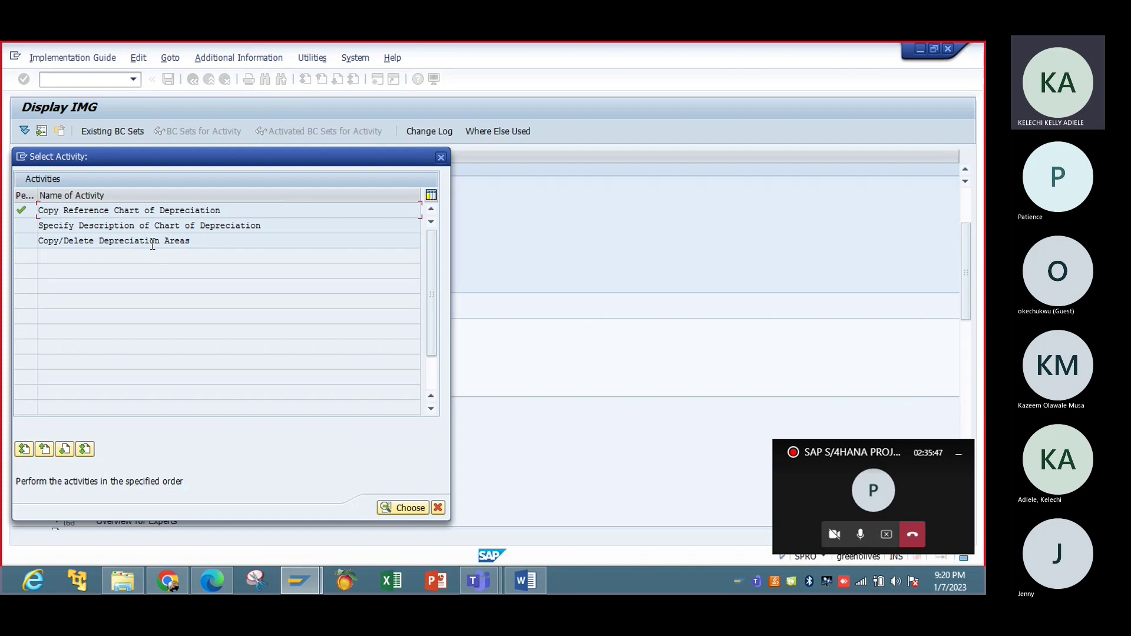
In the Word document SAP CO TRAINING CLASS, draw an arrow about 0.89" long downward from Chart of Depreciation (COD).
{"action": "left_click", "coordinate": [526, 581]}
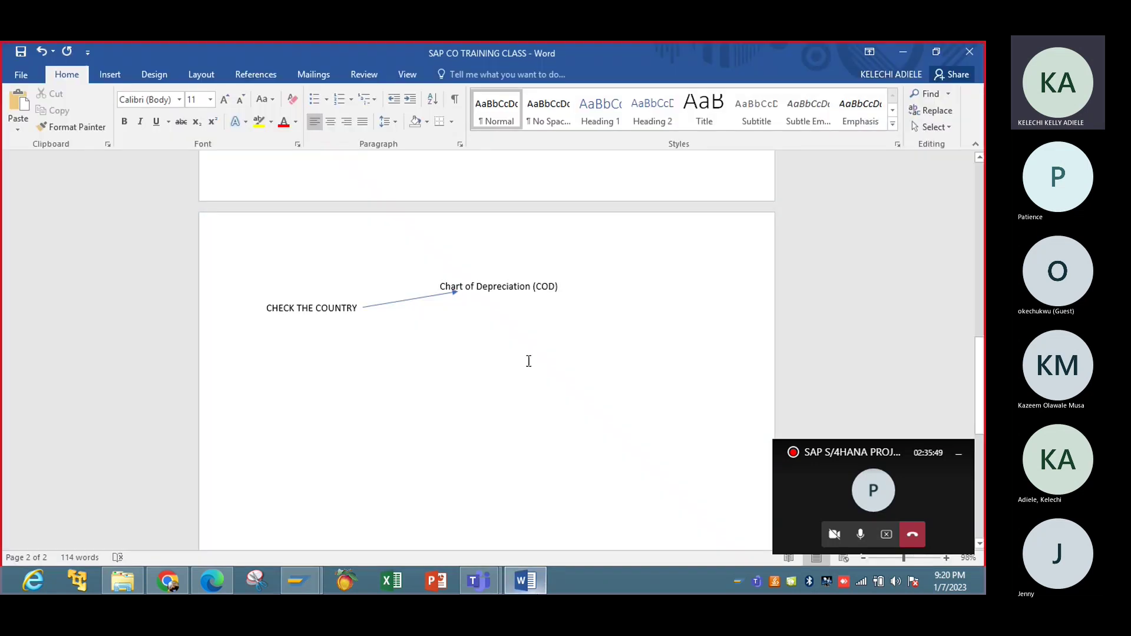
{"action": "left_click", "coordinate": [528, 361]}
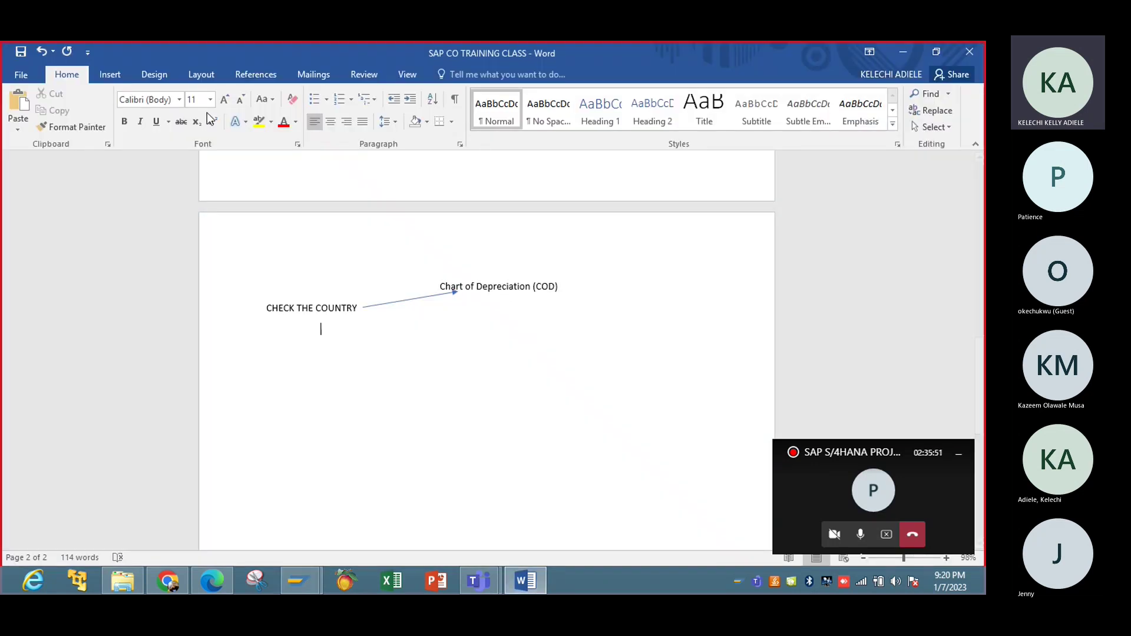
{"action": "left_click", "coordinate": [110, 74]}
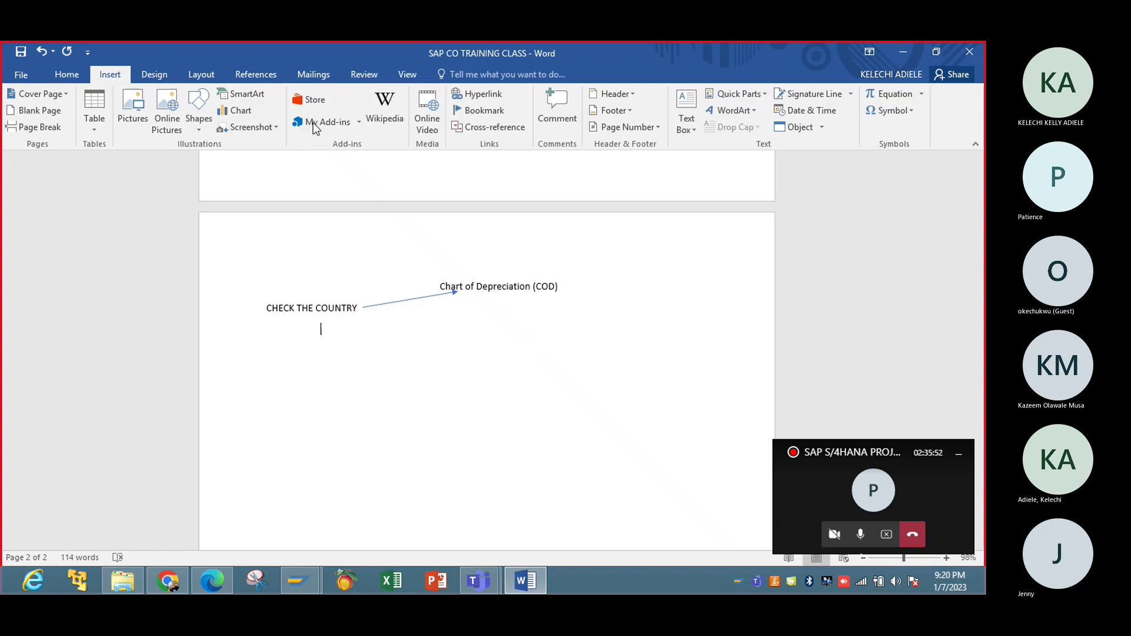
{"action": "left_click", "coordinate": [190, 122]}
{"action": "left_click", "coordinate": [228, 164]}
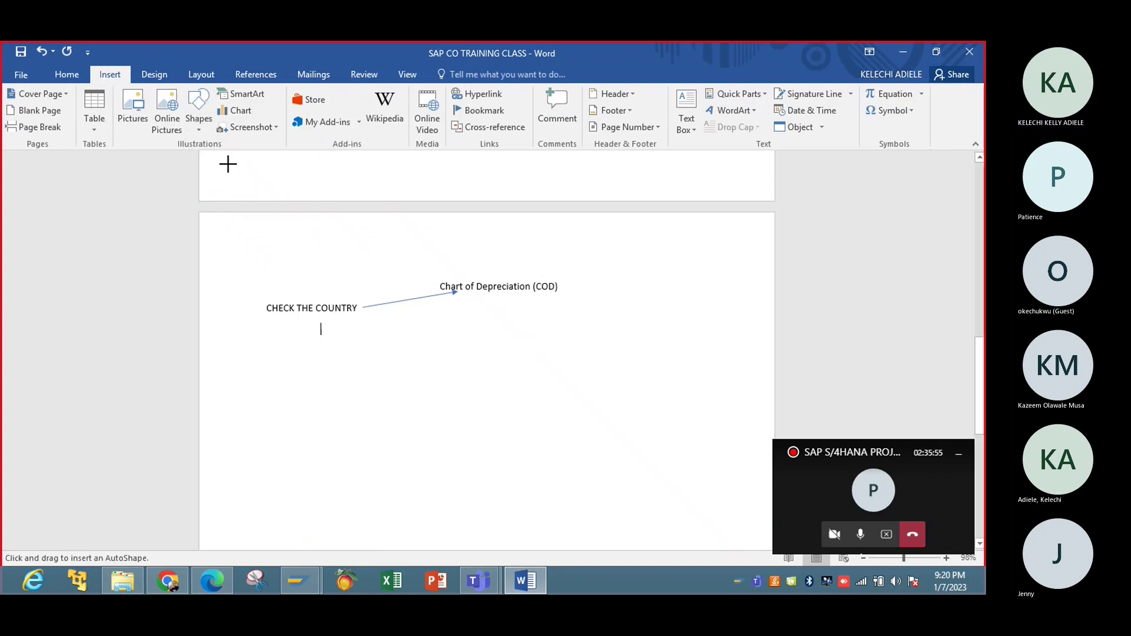
{"action": "left_click", "coordinate": [194, 136]}
{"action": "left_click", "coordinate": [220, 154]}
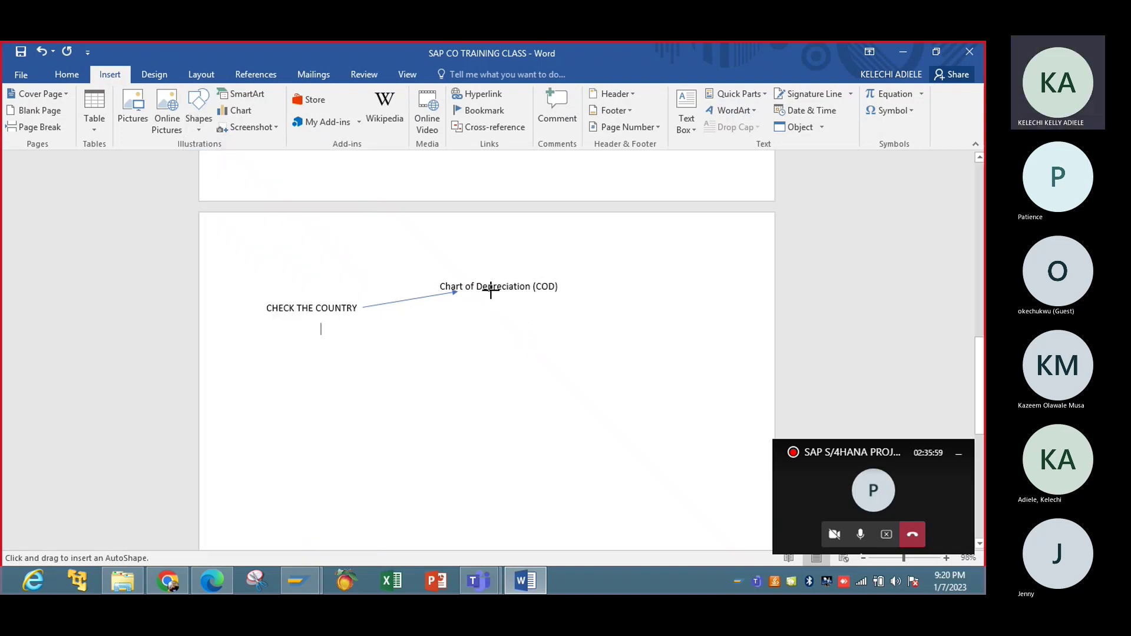
{"action": "left_click_drag", "start_coordinate": [468, 291], "coordinate": [469, 349]}
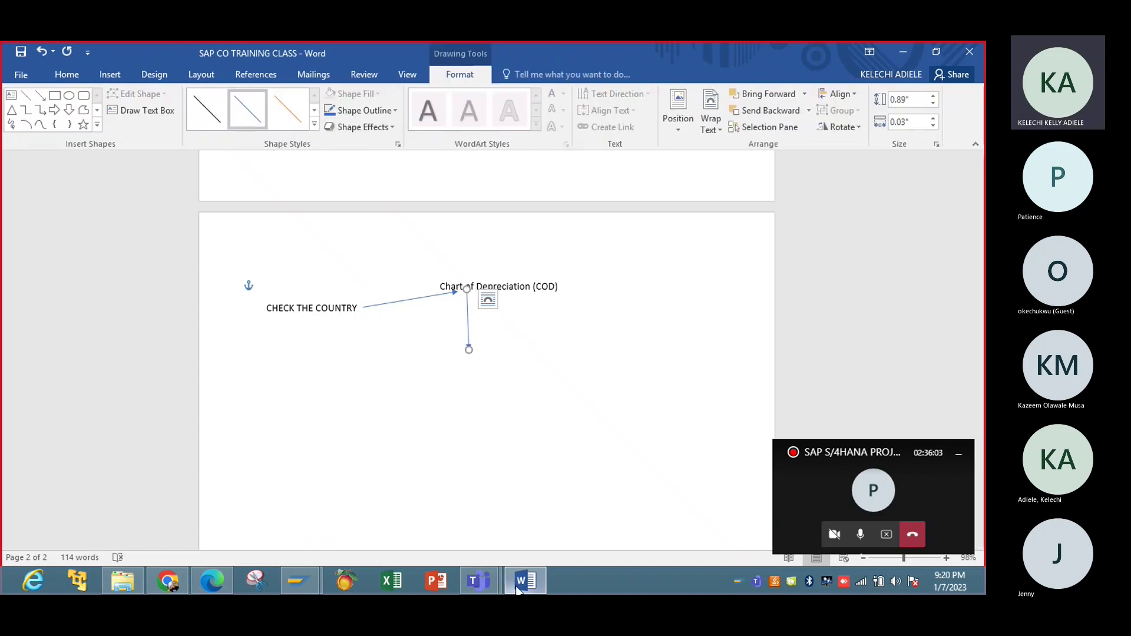
Bring up the asset accounting configuration structure diagram in Edge for a brief look, and leave it.
{"action": "left_click", "coordinate": [212, 583]}
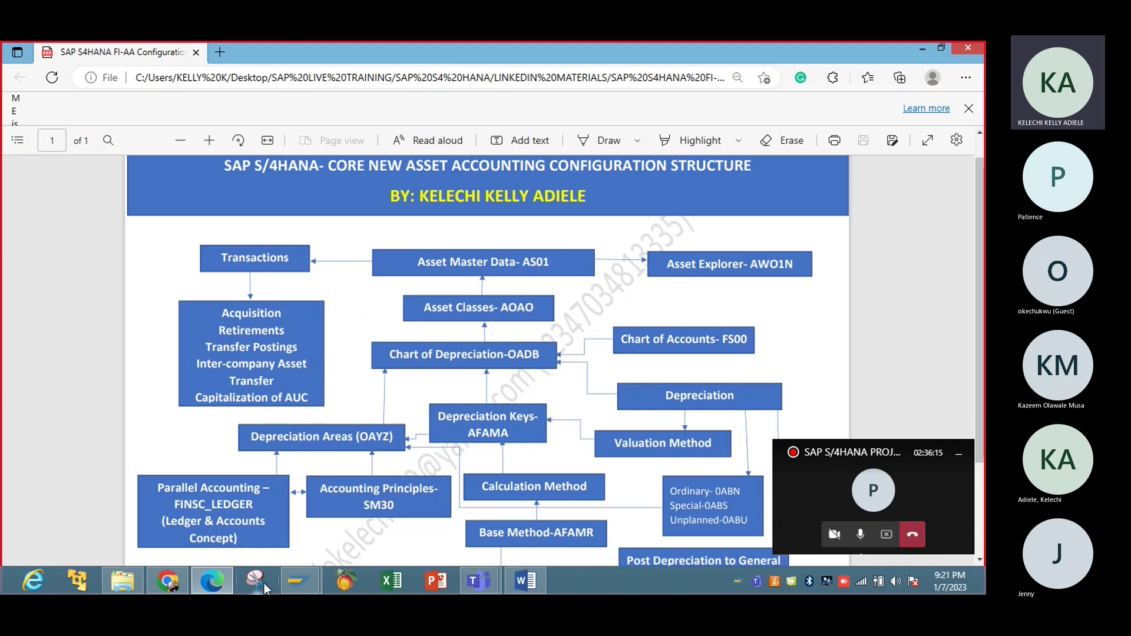
{"action": "left_click", "coordinate": [216, 591]}
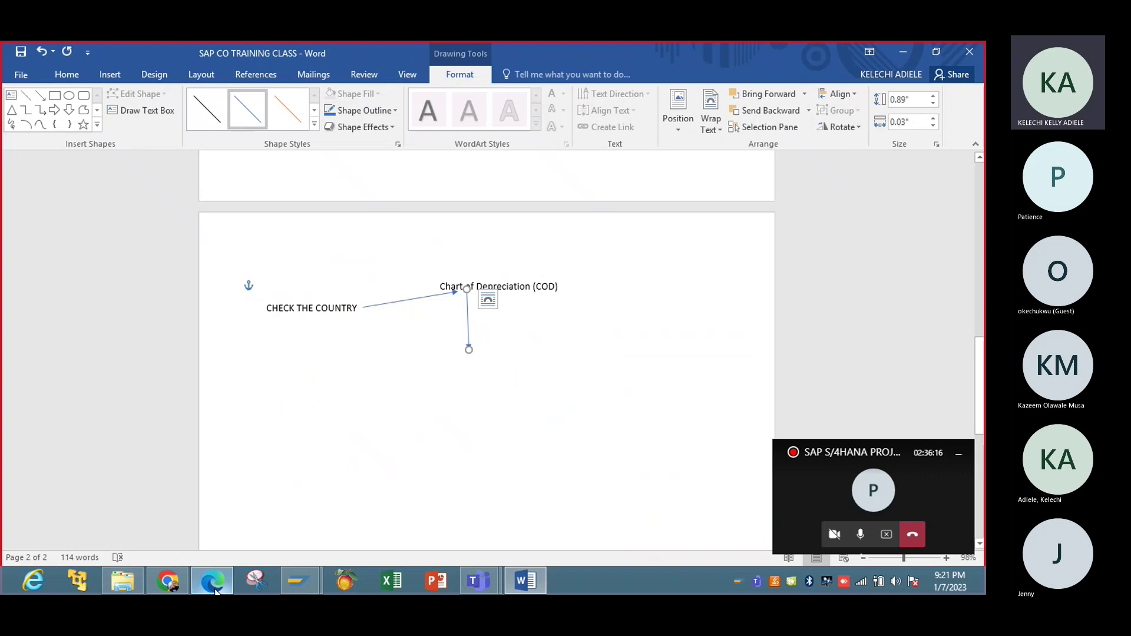
{"action": "left_click", "coordinate": [218, 591]}
{"action": "left_click", "coordinate": [219, 591]}
{"action": "left_click", "coordinate": [168, 583]}
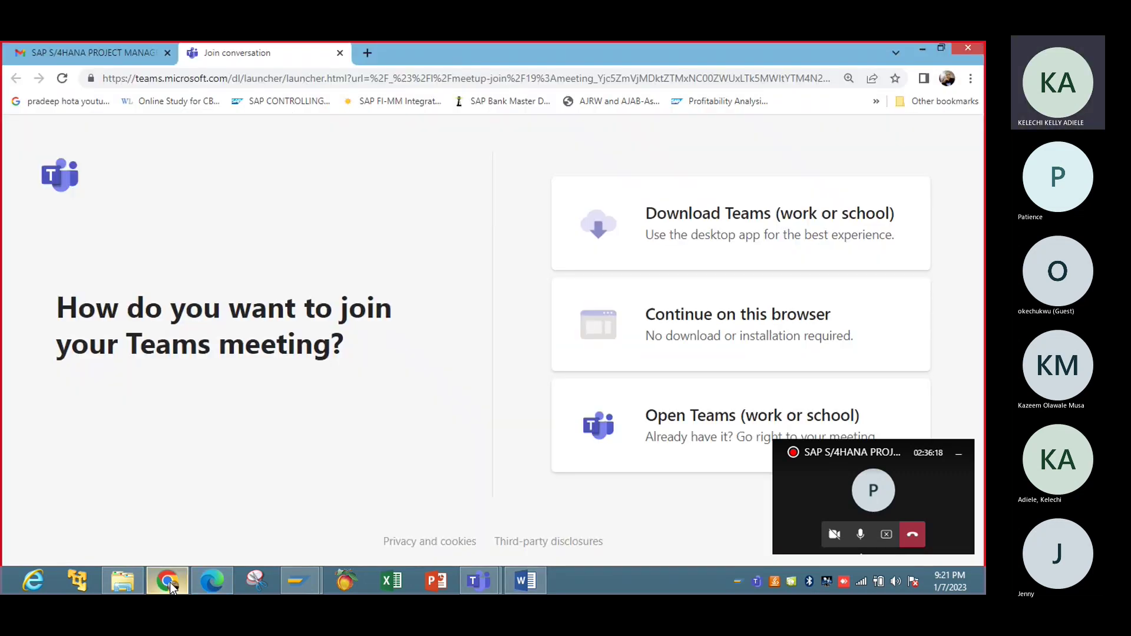
Switch to SAP's Display IMG window and open Copy/Delete Depreciation Areas for chart of depreciation IBCD.
{"action": "mouse_move", "coordinate": [299, 582]}
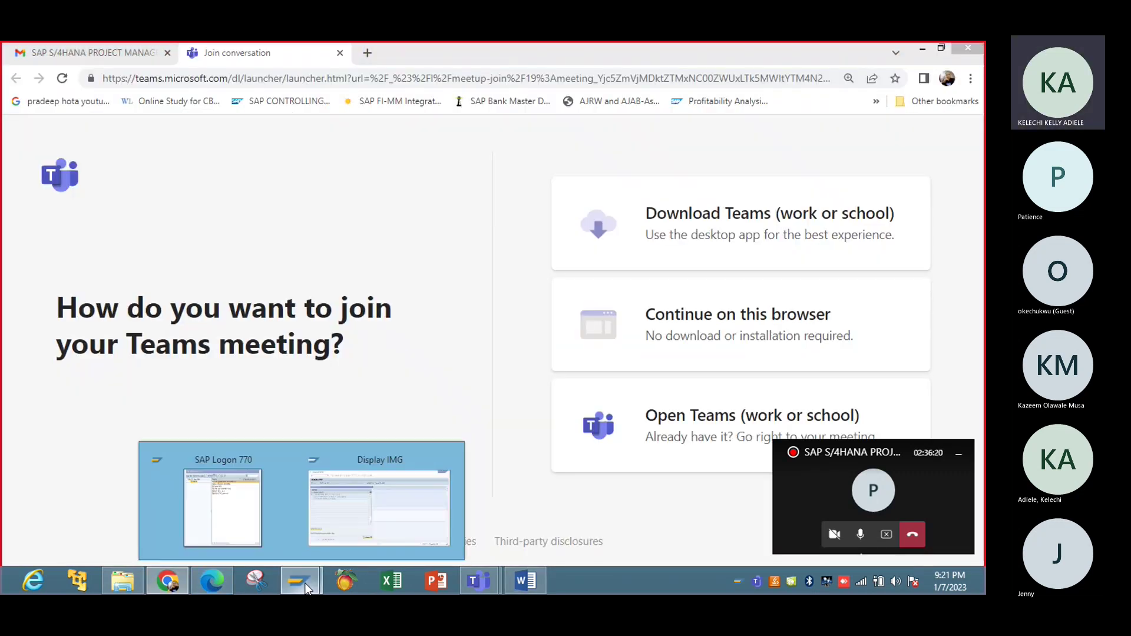
{"action": "left_click", "coordinate": [370, 525]}
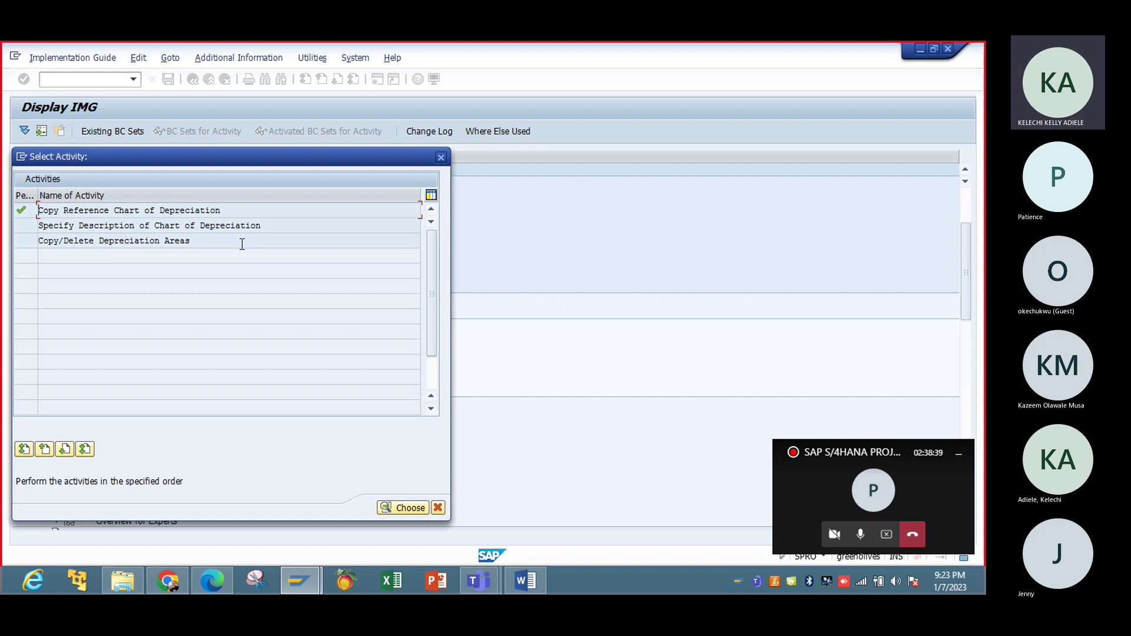
{"action": "double_click", "coordinate": [138, 241]}
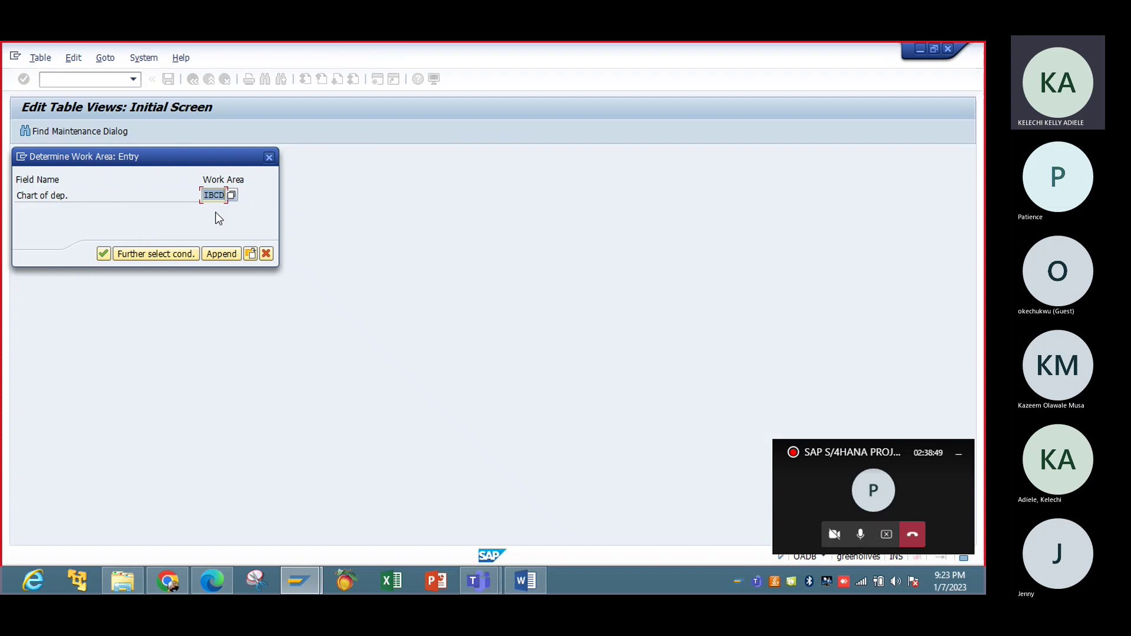
{"action": "left_click", "coordinate": [104, 256]}
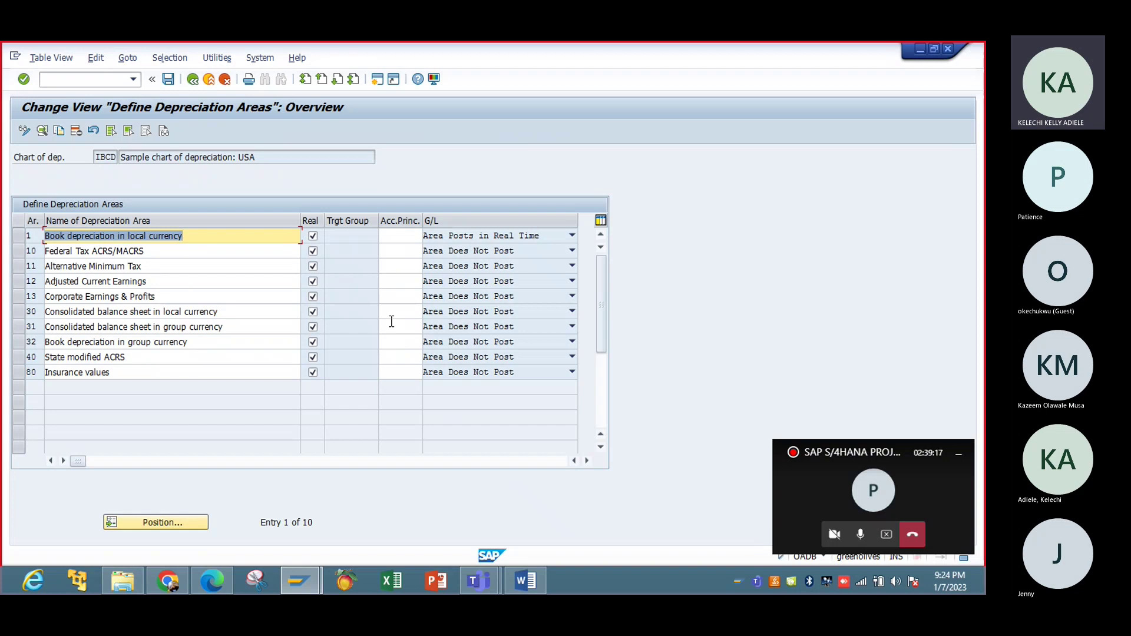
{"action": "left_click", "coordinate": [536, 516]}
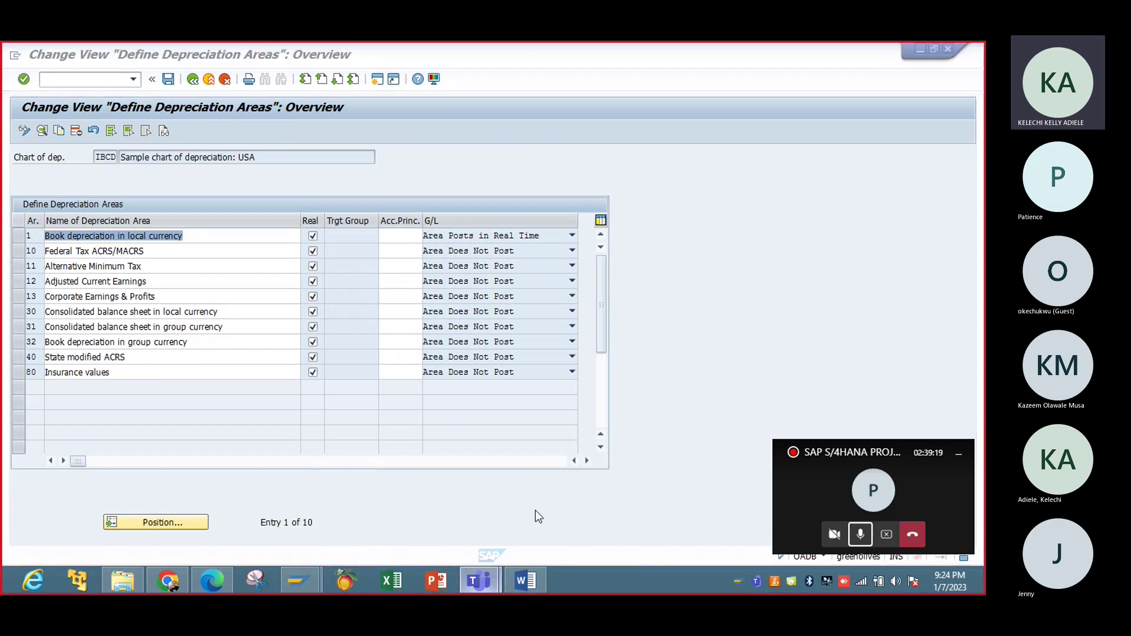
{"action": "left_click", "coordinate": [863, 534]}
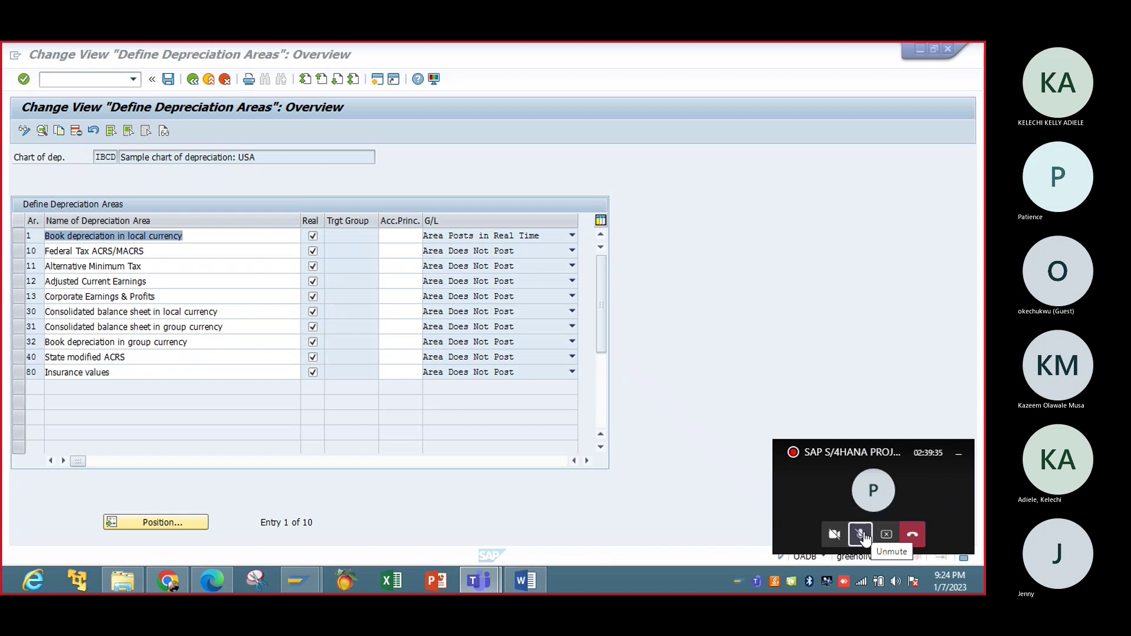
{"action": "left_click", "coordinate": [860, 535]}
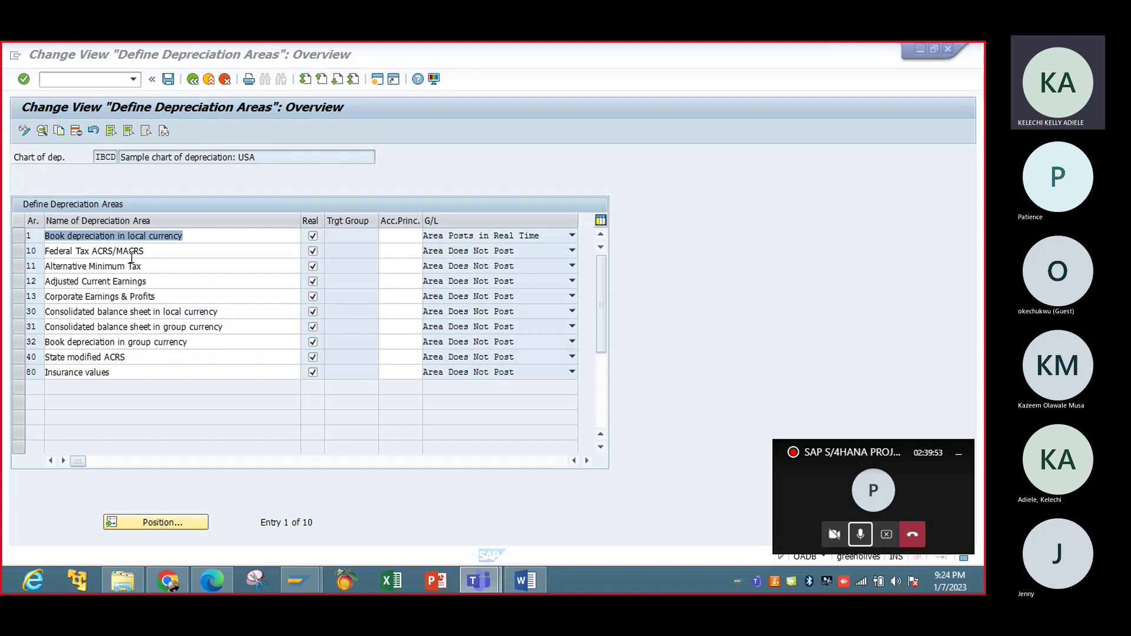
Display the available accounting principles for depreciation area 1 in chart of depreciation IBCD, keeping the depreciation areas table in view.
{"action": "left_click", "coordinate": [383, 236]}
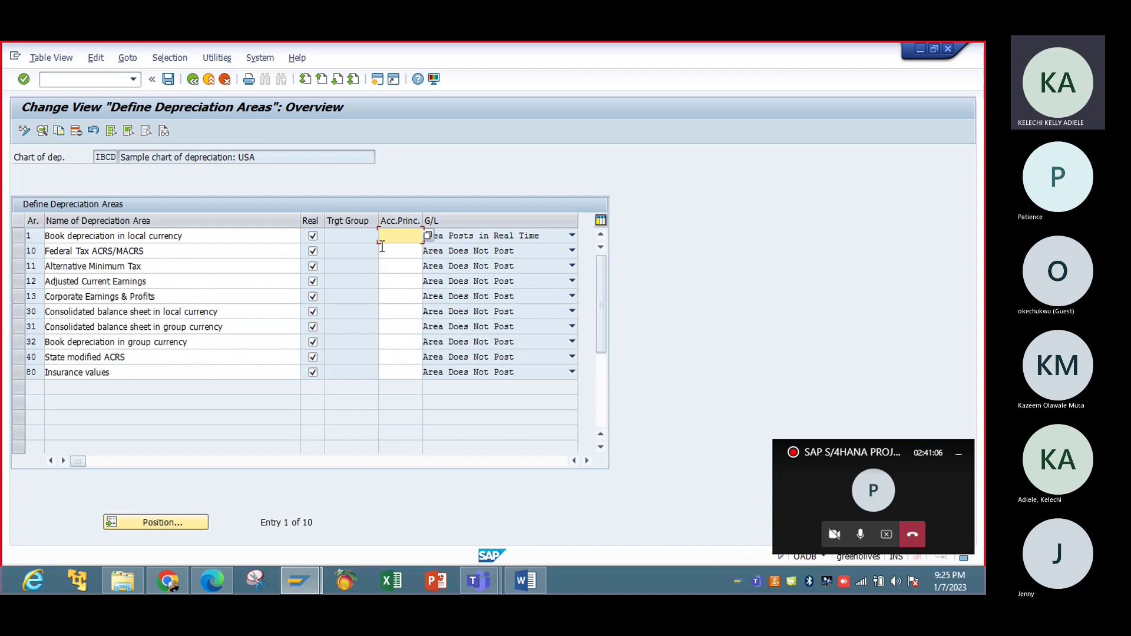
{"action": "left_click", "coordinate": [427, 236]}
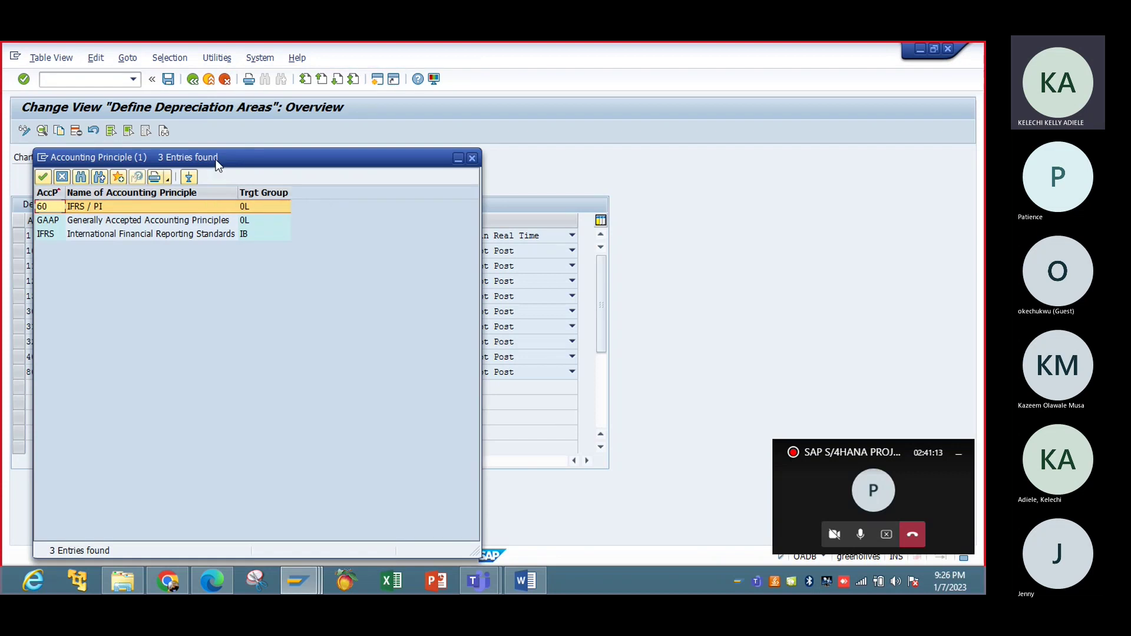
{"action": "left_click_drag", "start_coordinate": [217, 165], "coordinate": [708, 141]}
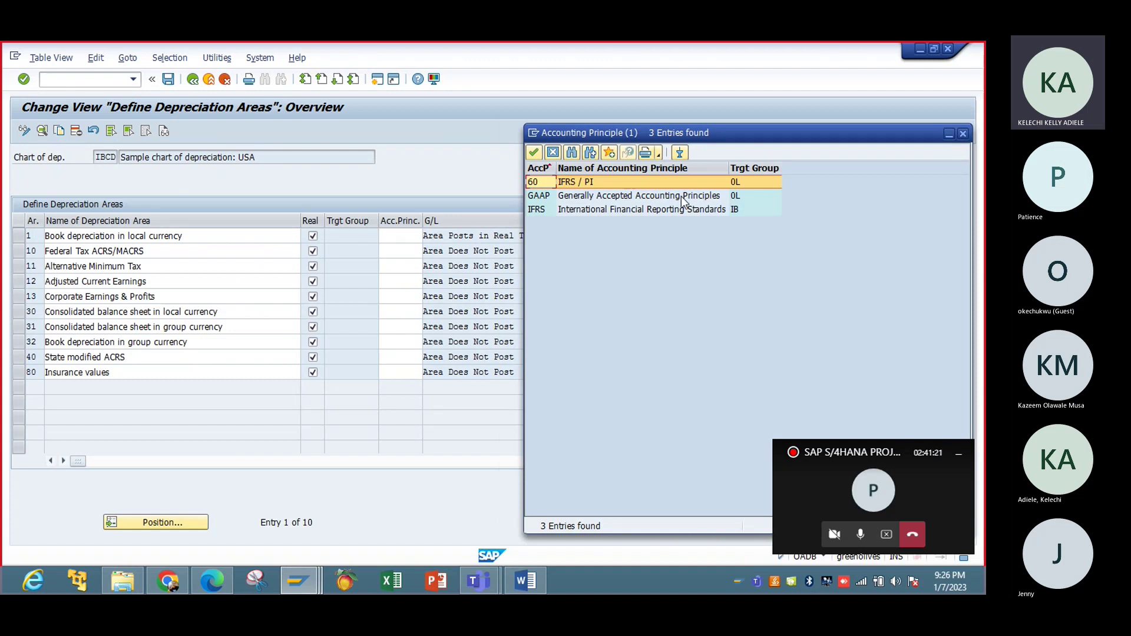
Start an additional SAP session and display the SAP Customizing Implementation Guide through transaction SPRO.
{"action": "left_click", "coordinate": [263, 57]}
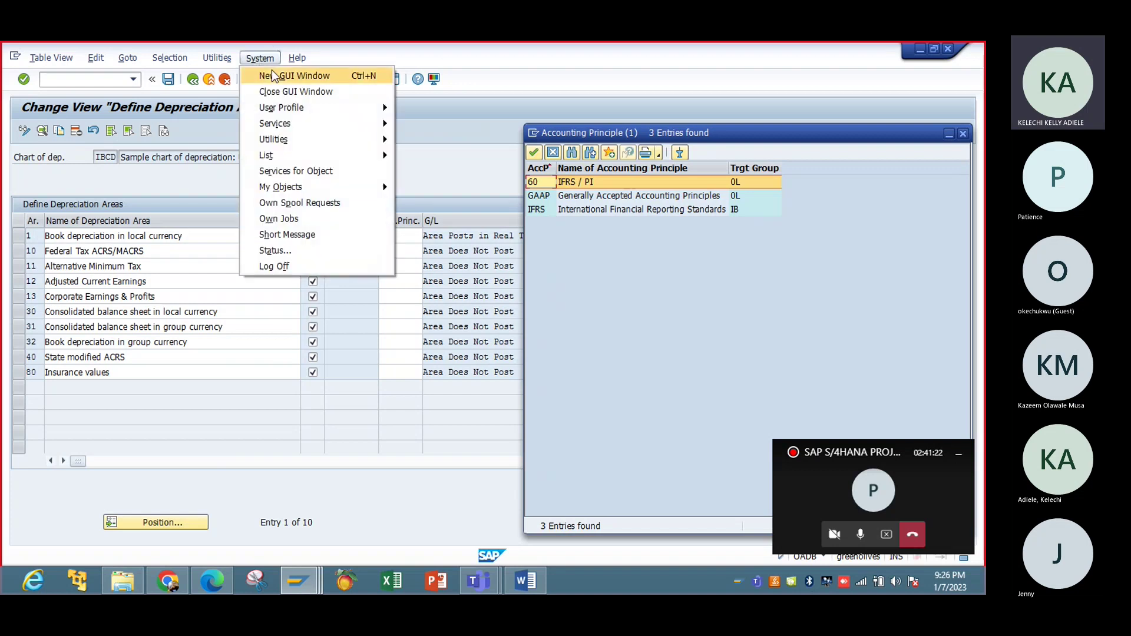
{"action": "left_click", "coordinate": [275, 73]}
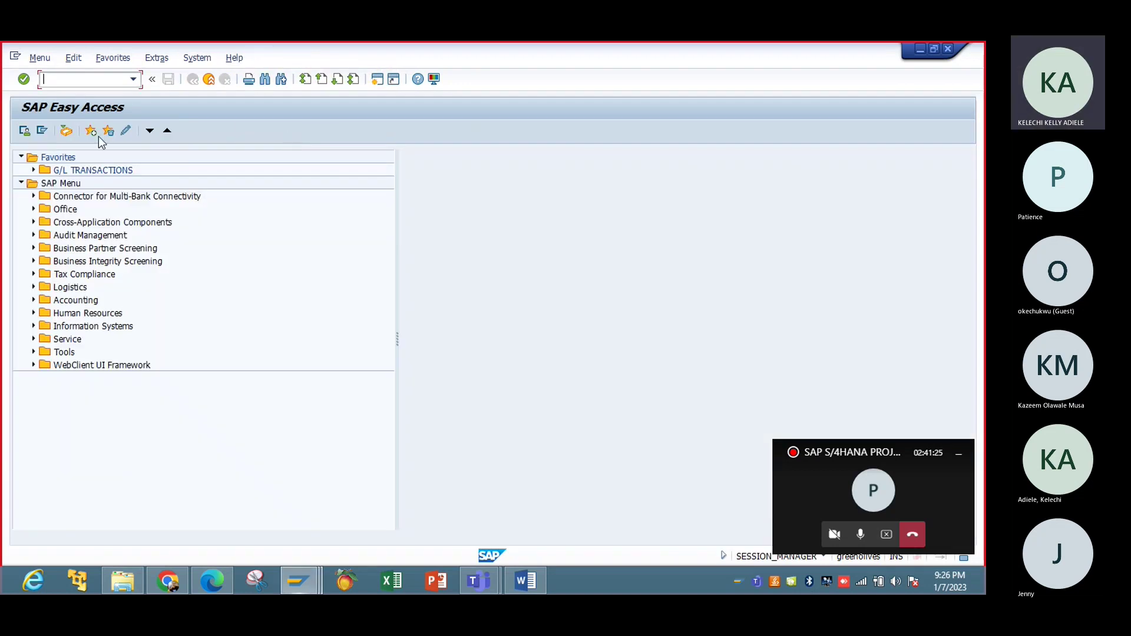
{"action": "type", "text": "spro"}
{"action": "key", "text": "Return"}
{"action": "left_click", "coordinate": [86, 134]}
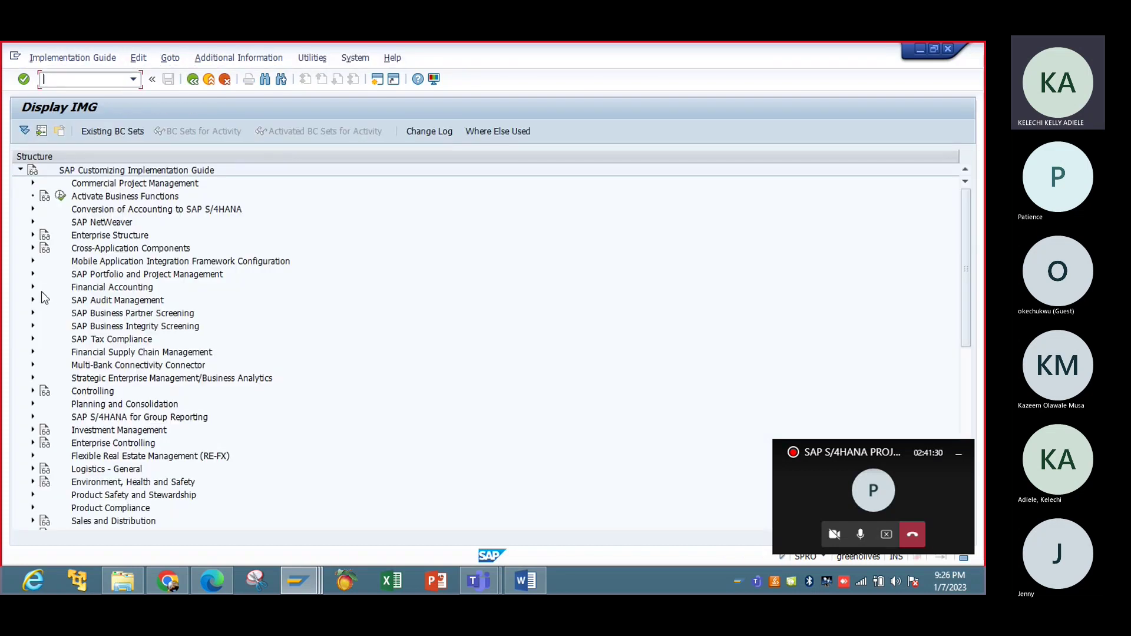
Open Define Settings for Ledgers and Currency Types under Financial Accounting Global Settings, Ledgers, Ledger, and dismiss the consistency check messages.
{"action": "left_click", "coordinate": [34, 287]}
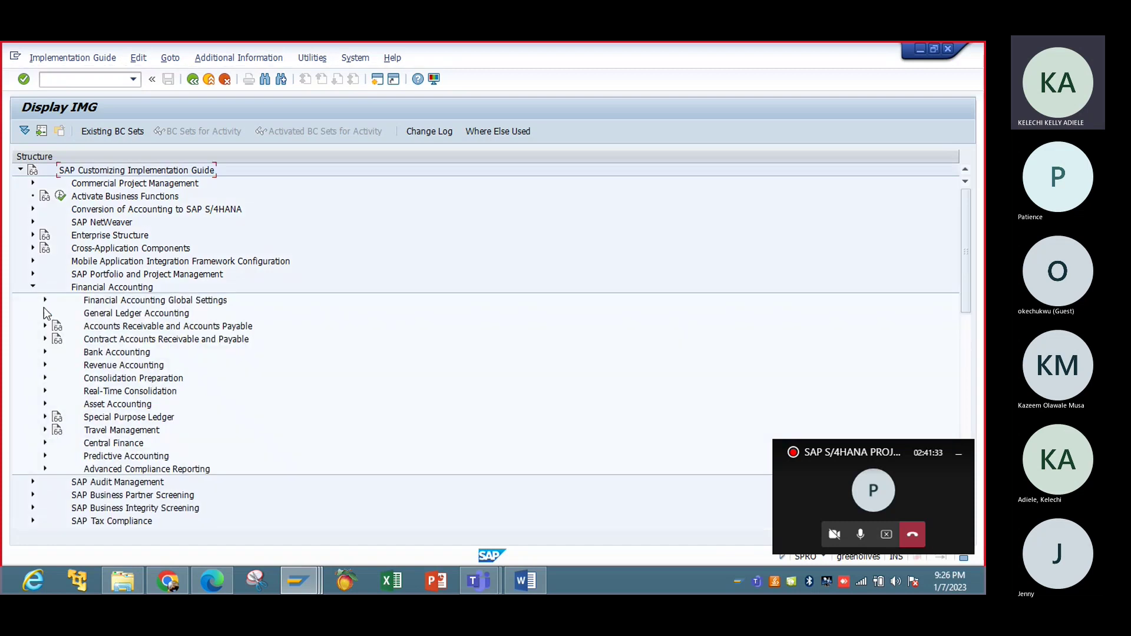
{"action": "left_click", "coordinate": [45, 312]}
{"action": "left_click", "coordinate": [45, 312]}
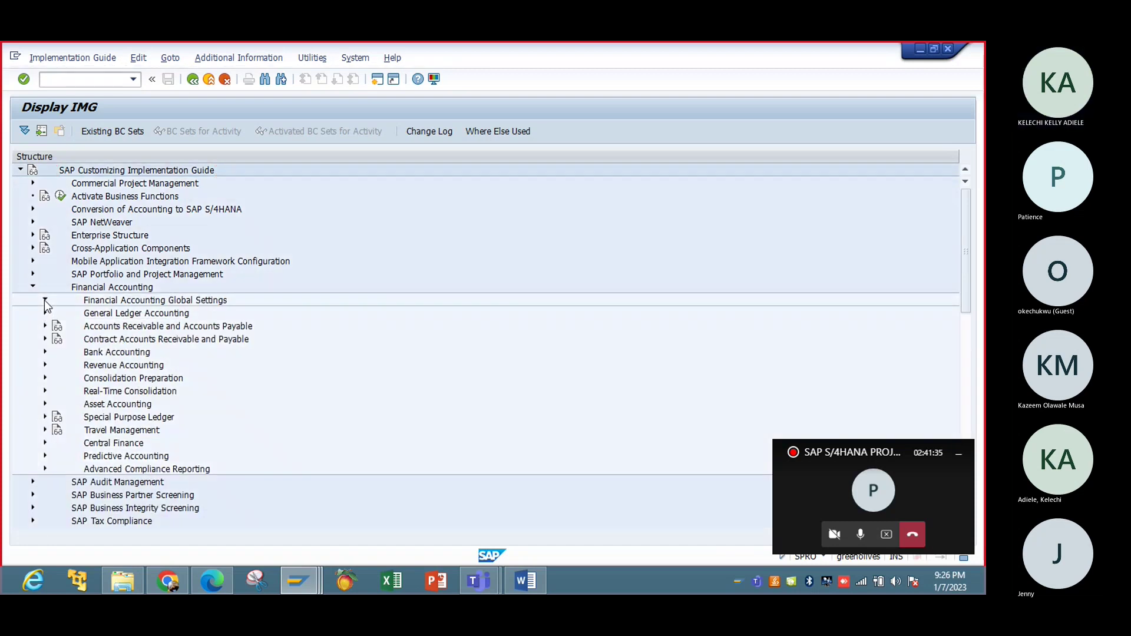
{"action": "left_click", "coordinate": [45, 300]}
{"action": "left_click", "coordinate": [58, 326]}
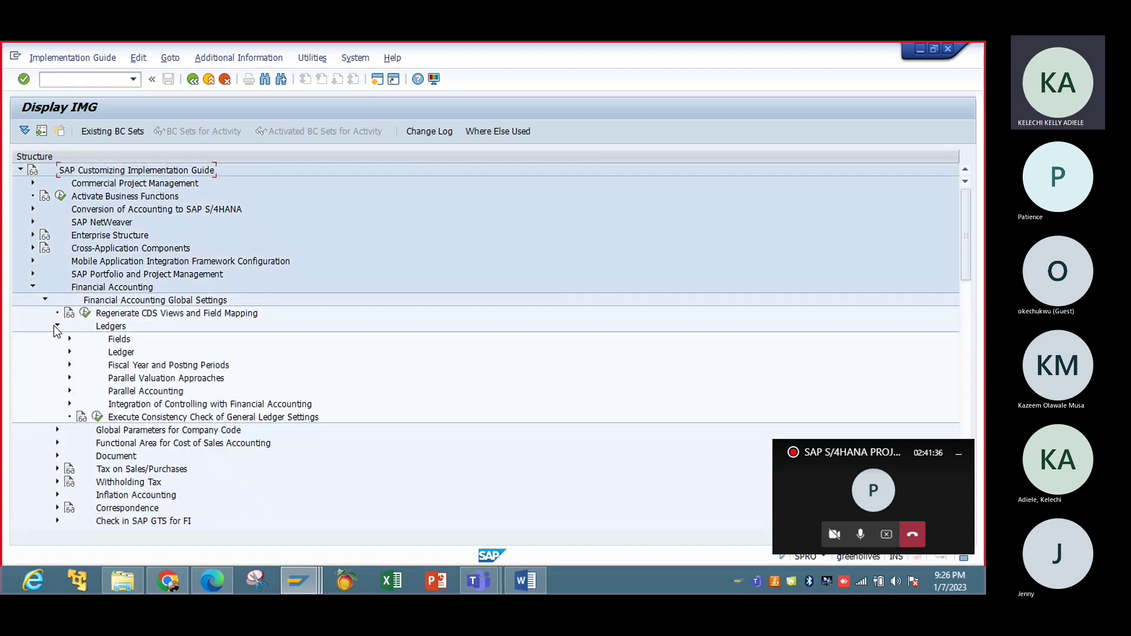
{"action": "left_click", "coordinate": [70, 352]}
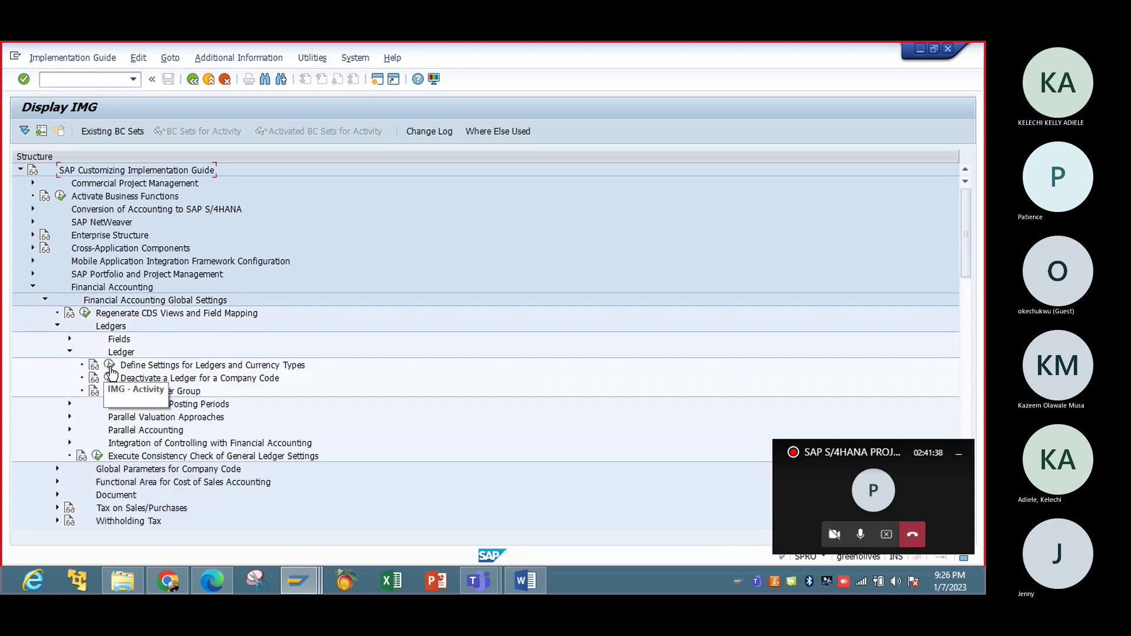
{"action": "left_click", "coordinate": [110, 365]}
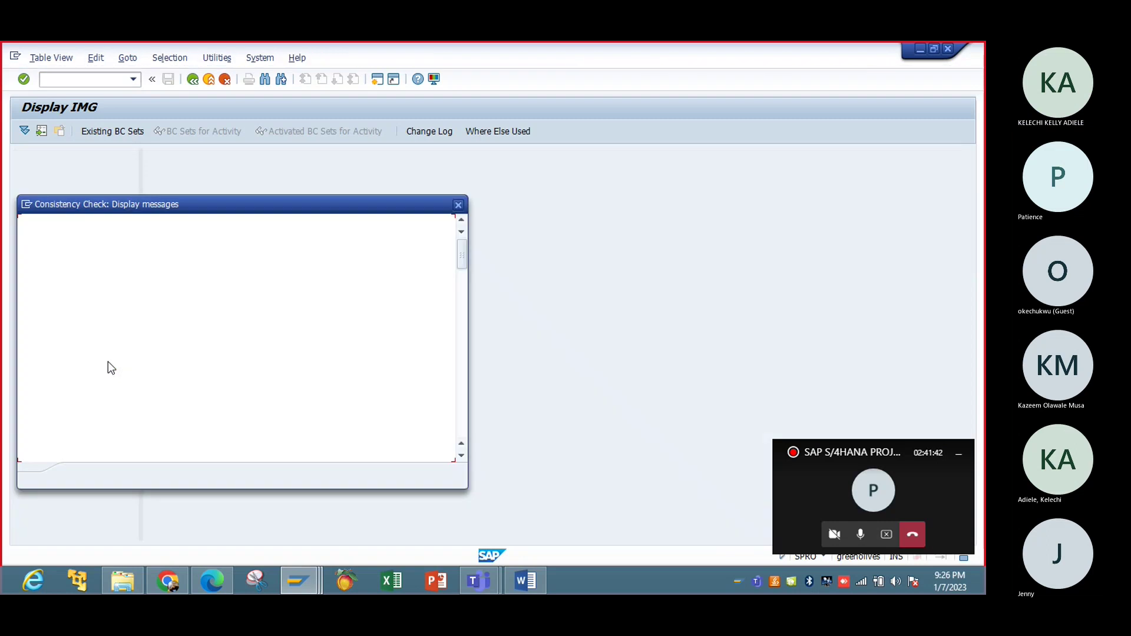
{"action": "left_click", "coordinate": [460, 208]}
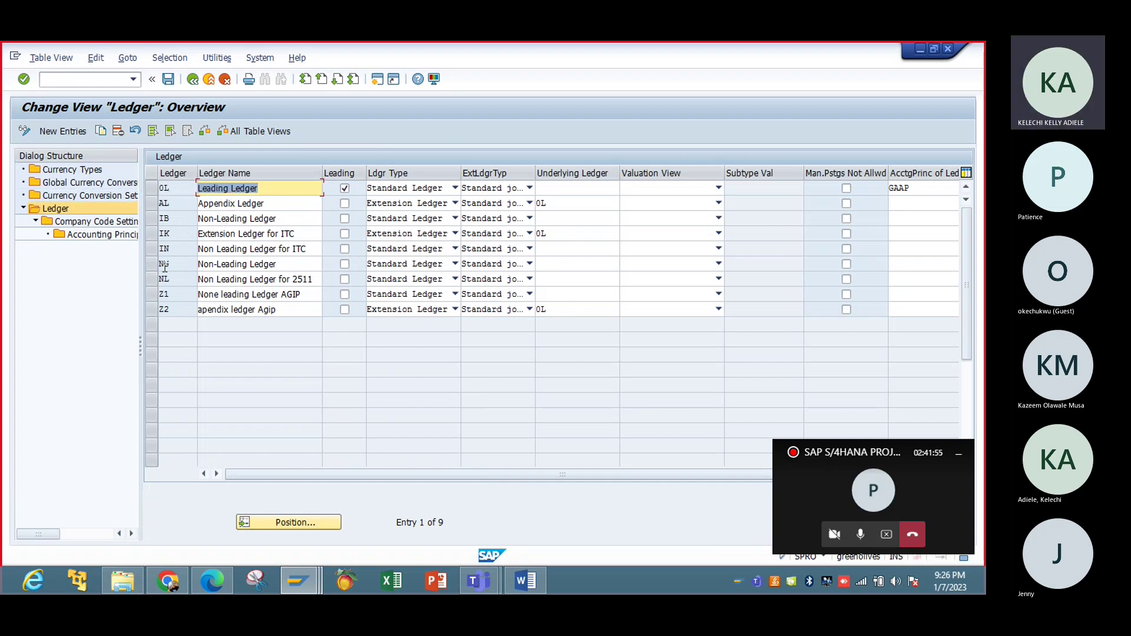
Display the company code settings for leading ledger 0L and dismiss the consistency check messages.
{"action": "left_click", "coordinate": [88, 222]}
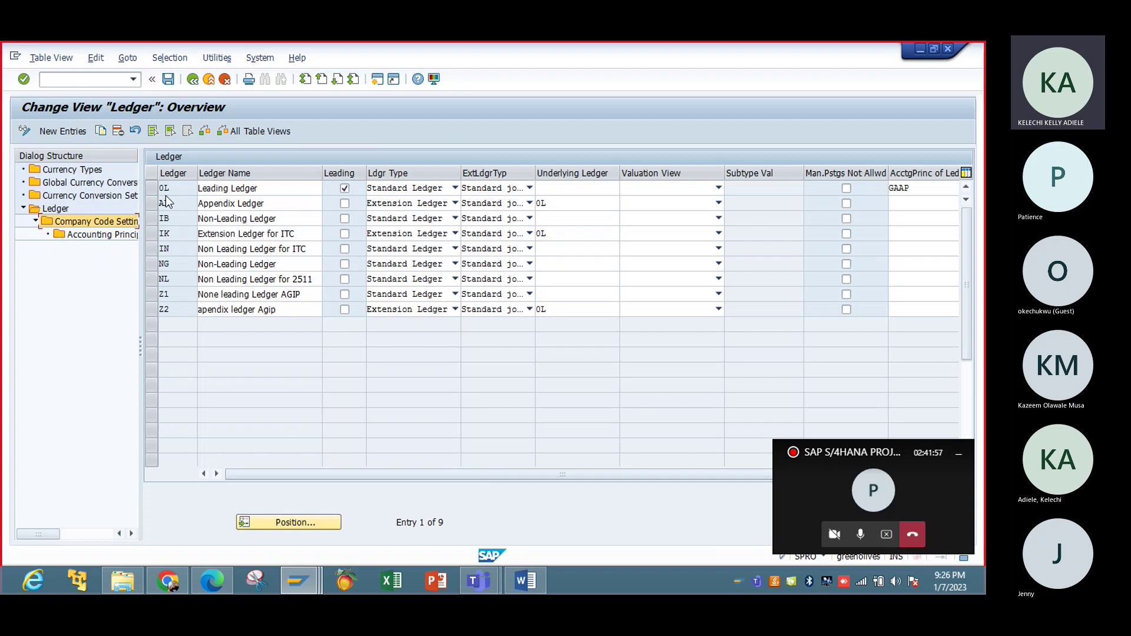
{"action": "left_click", "coordinate": [152, 189]}
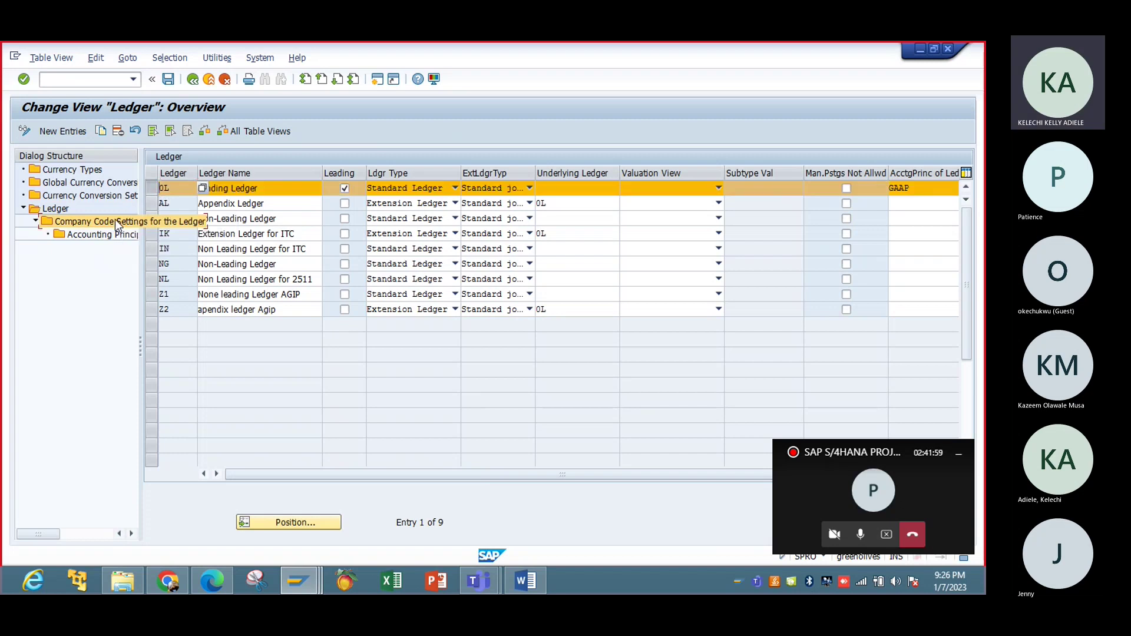
{"action": "double_click", "coordinate": [105, 222]}
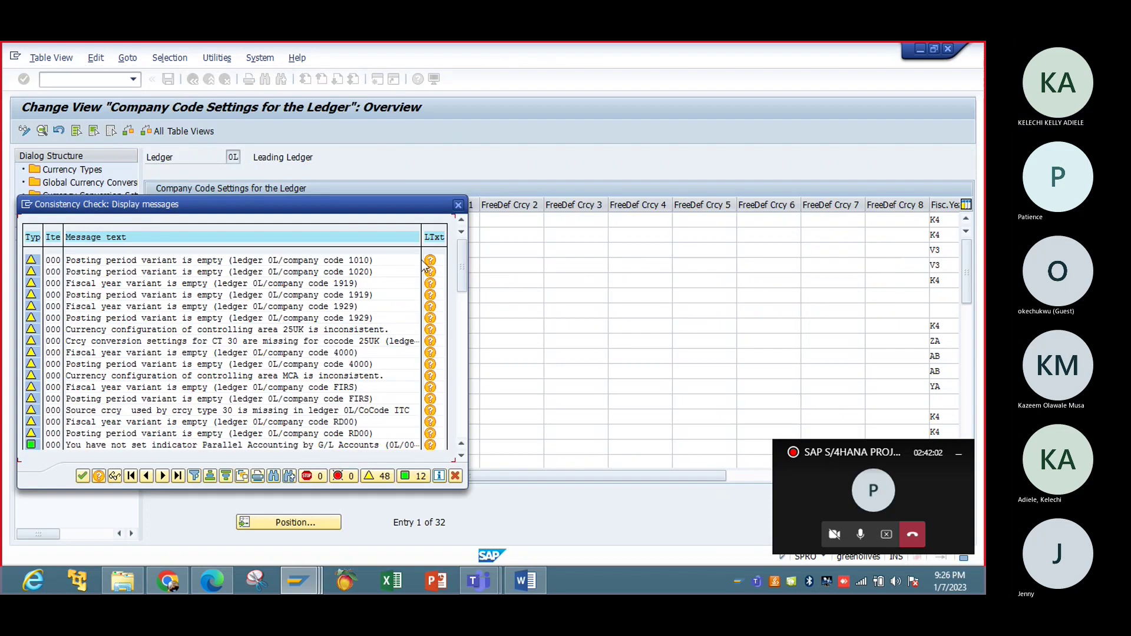
{"action": "left_click", "coordinate": [457, 203]}
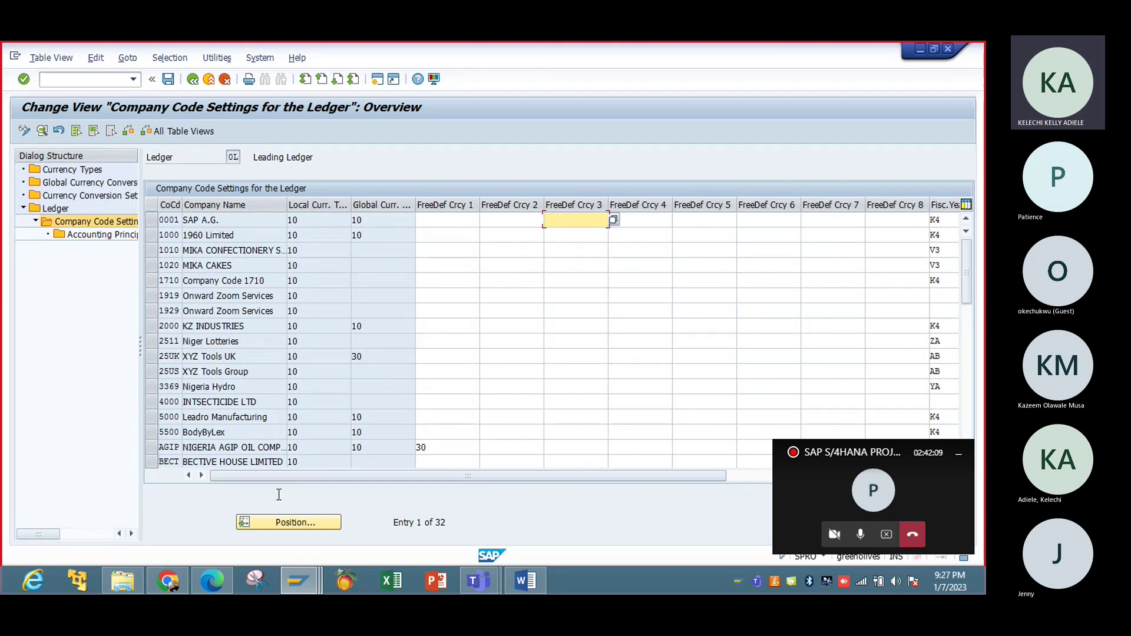
Locate company code IBTC in the ledger 0L settings and open its details to check the accounting principle.
{"action": "left_click", "coordinate": [288, 529]}
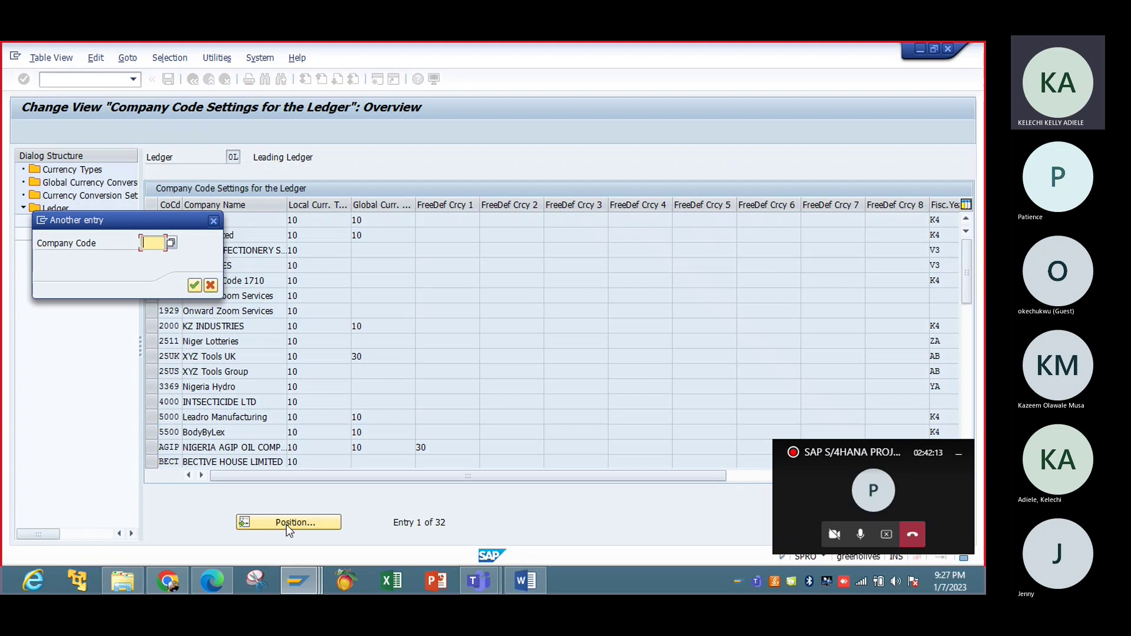
{"action": "type", "text": "IBTC"}
{"action": "key", "text": "Return"}
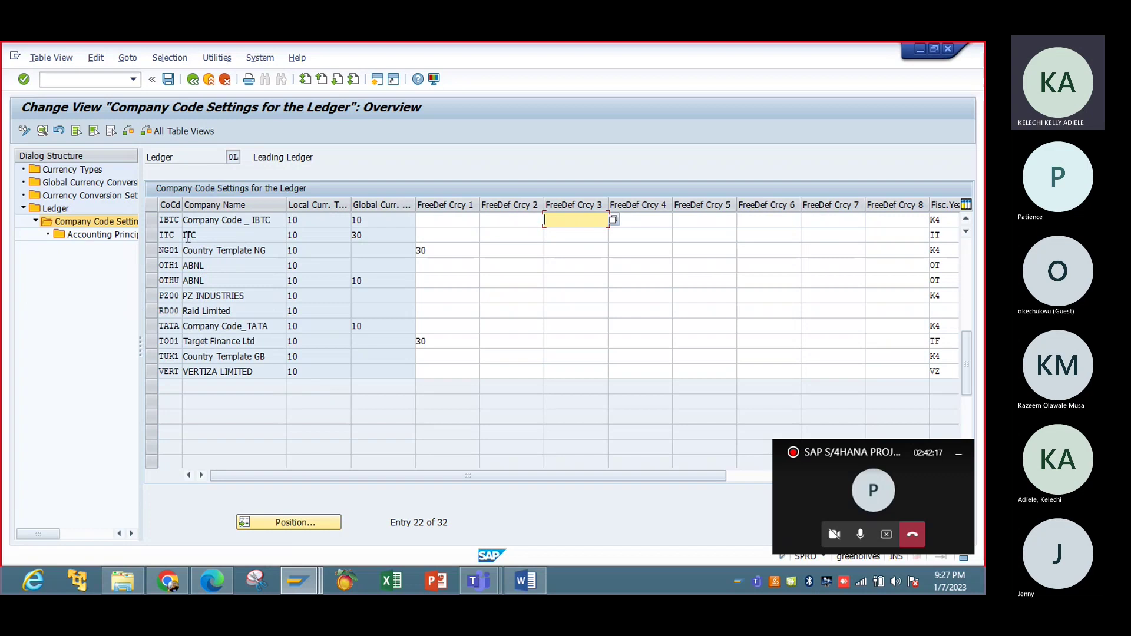
{"action": "double_click", "coordinate": [205, 225]}
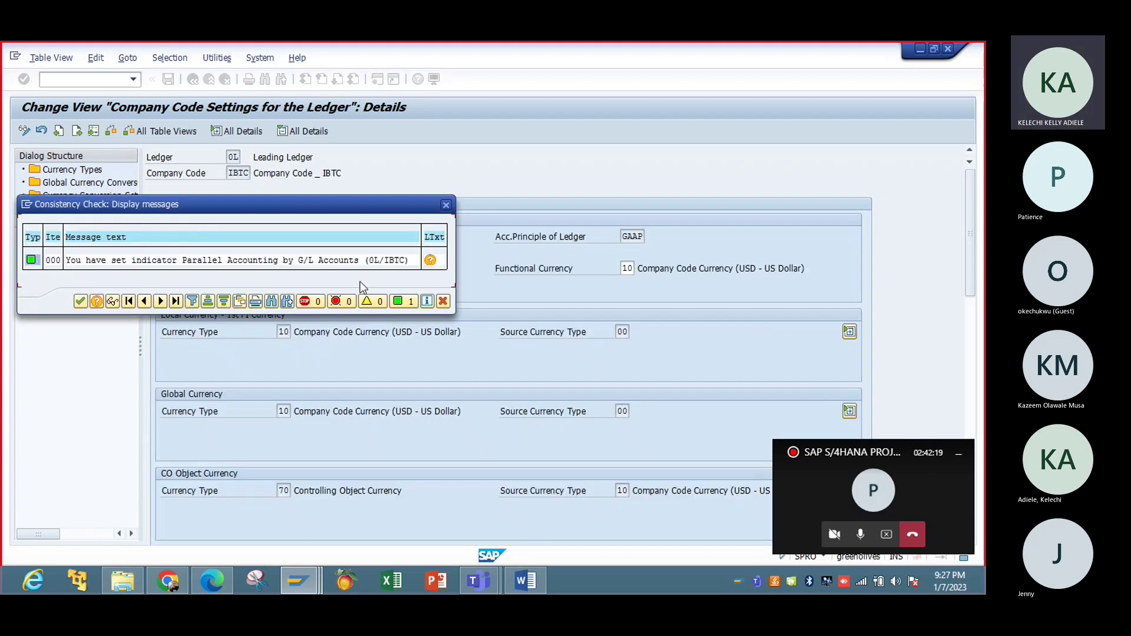
{"action": "left_click", "coordinate": [443, 302]}
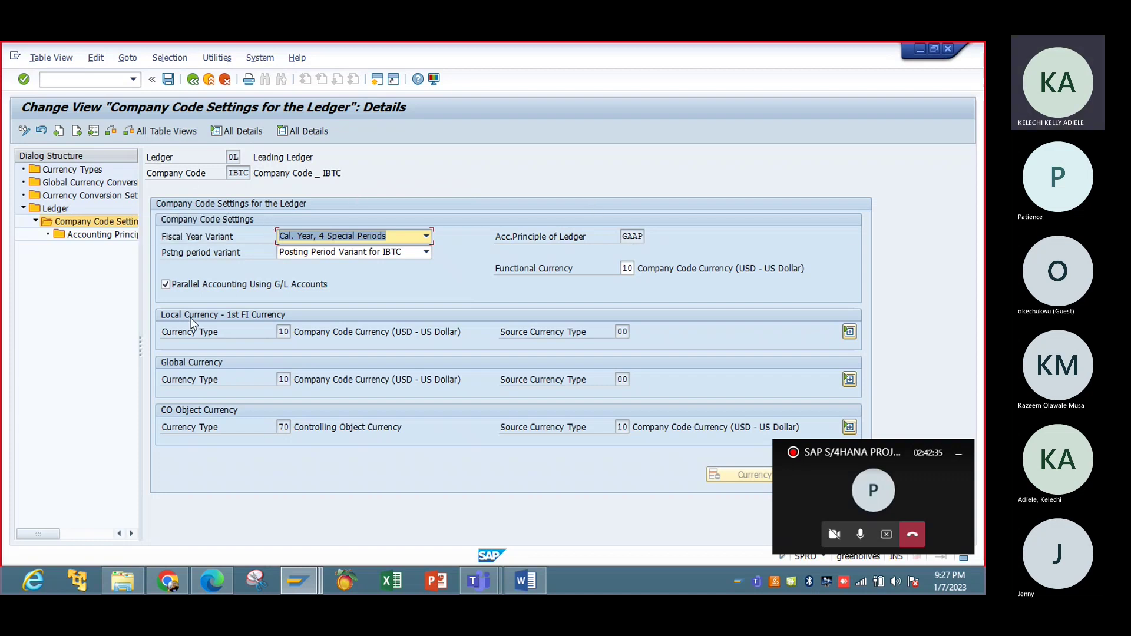
Return to the Define Depreciation Areas session and close the accounting principle list without choosing an entry.
{"action": "left_click", "coordinate": [465, 581]}
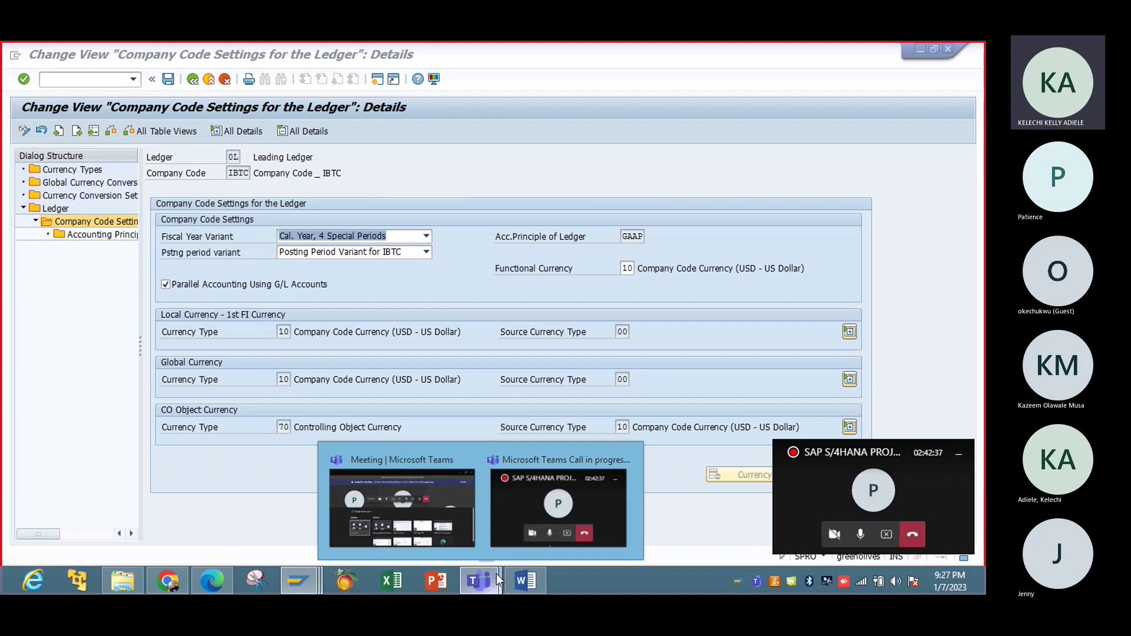
{"action": "mouse_move", "coordinate": [299, 581]}
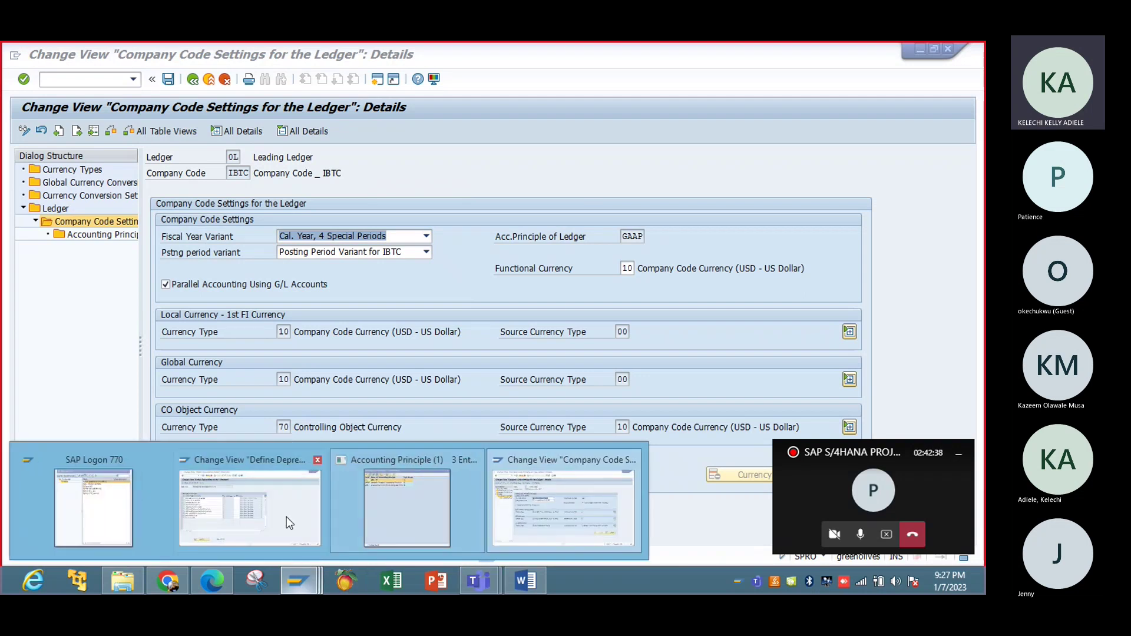
{"action": "left_click", "coordinate": [286, 518]}
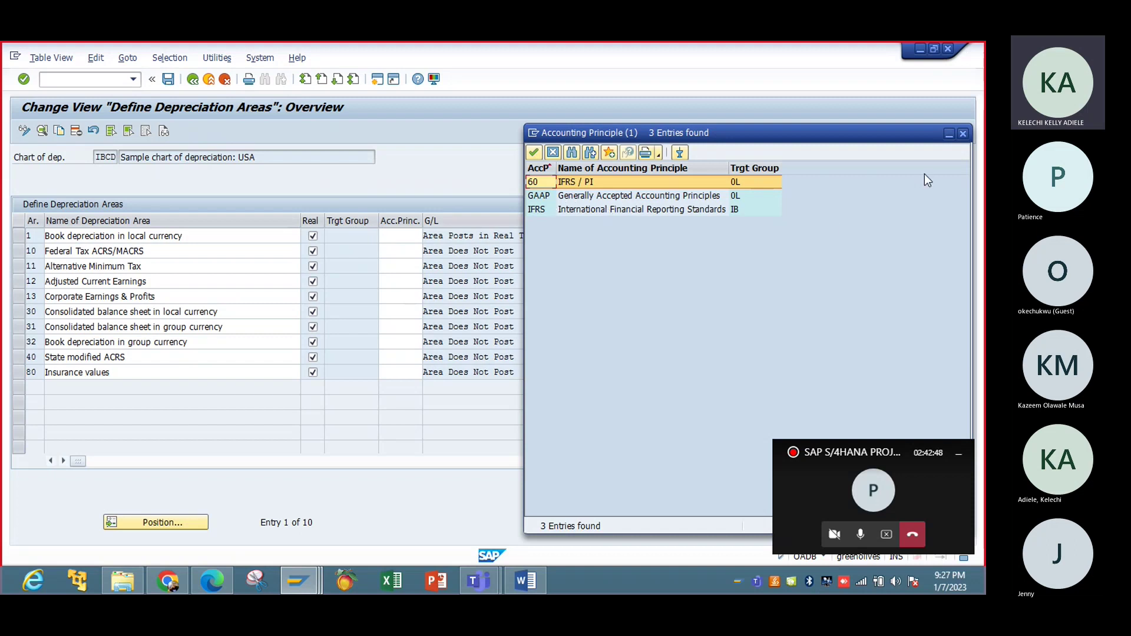
{"action": "left_click", "coordinate": [963, 134]}
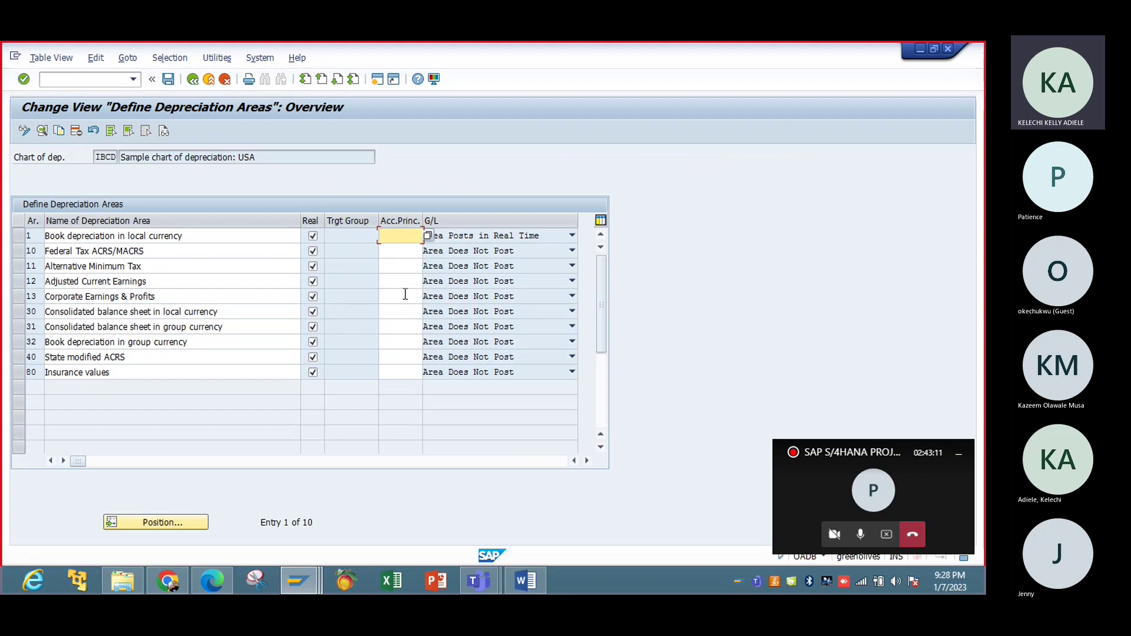
Try accounting principle 0L for depreciation area 1 and 60 for area 10, and clear the area 10 entry.
{"action": "type", "text": "0L"}
{"action": "left_click", "coordinate": [419, 252]}
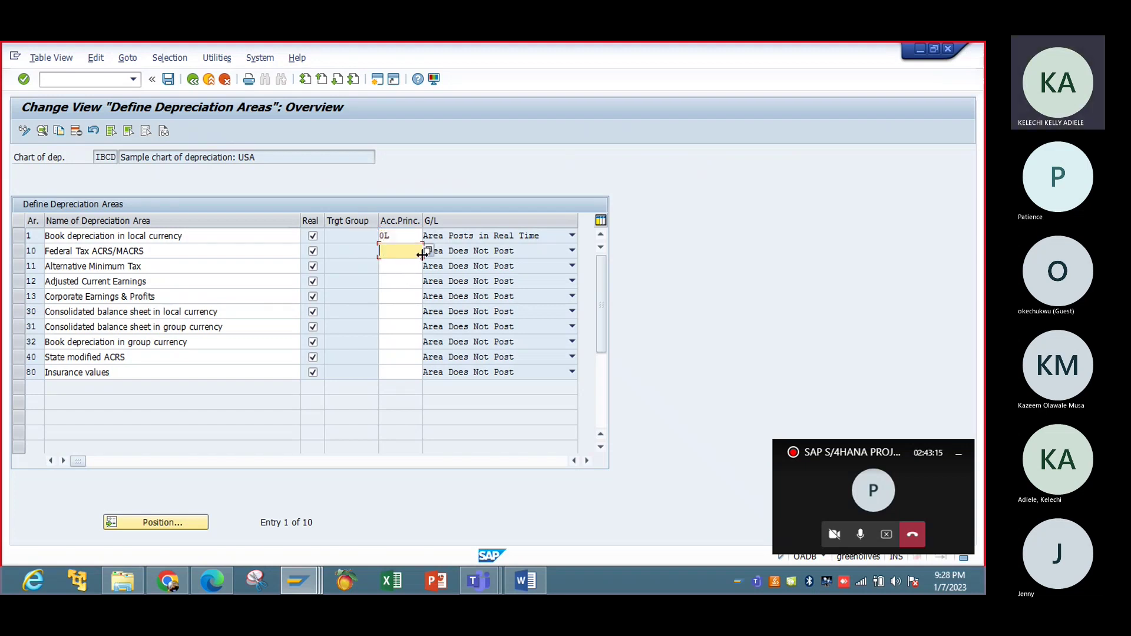
{"action": "key", "text": "Return"}
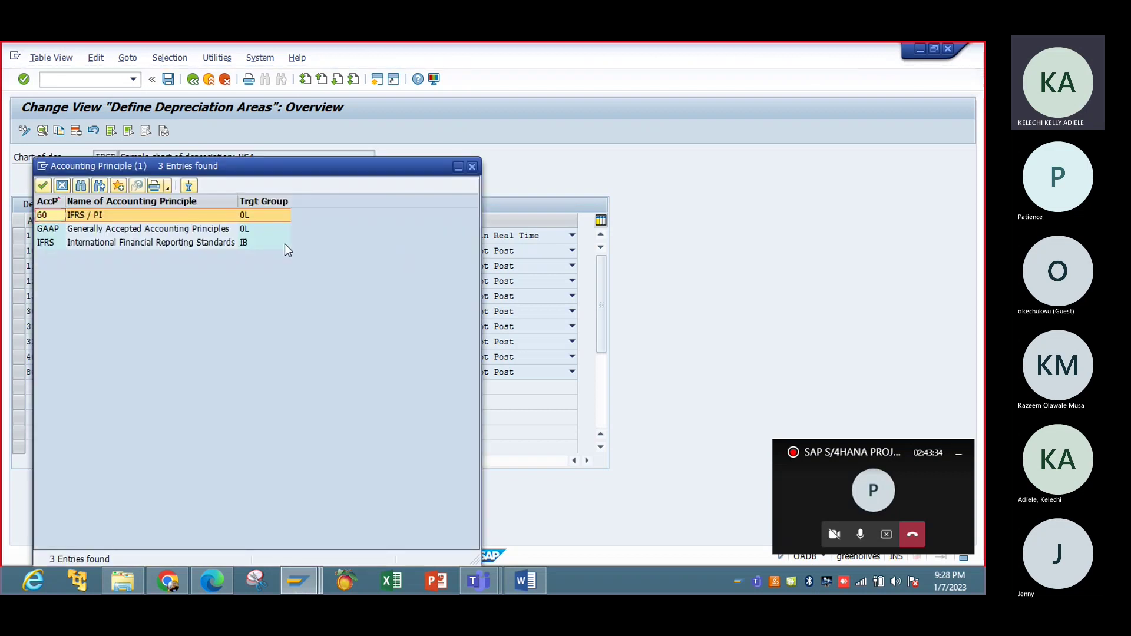
{"action": "double_click", "coordinate": [206, 214]}
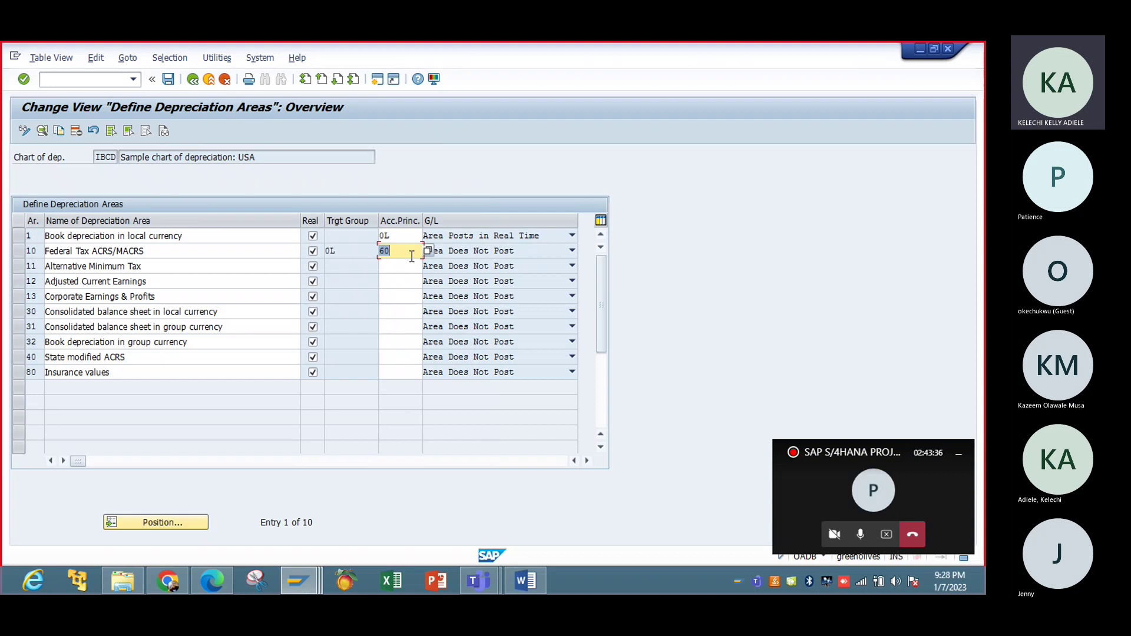
{"action": "key", "text": "Delete"}
Assign accounting principle GAAP to depreciation areas 1, 10 and 11.
{"action": "left_click", "coordinate": [422, 235]}
{"action": "left_click", "coordinate": [427, 237]}
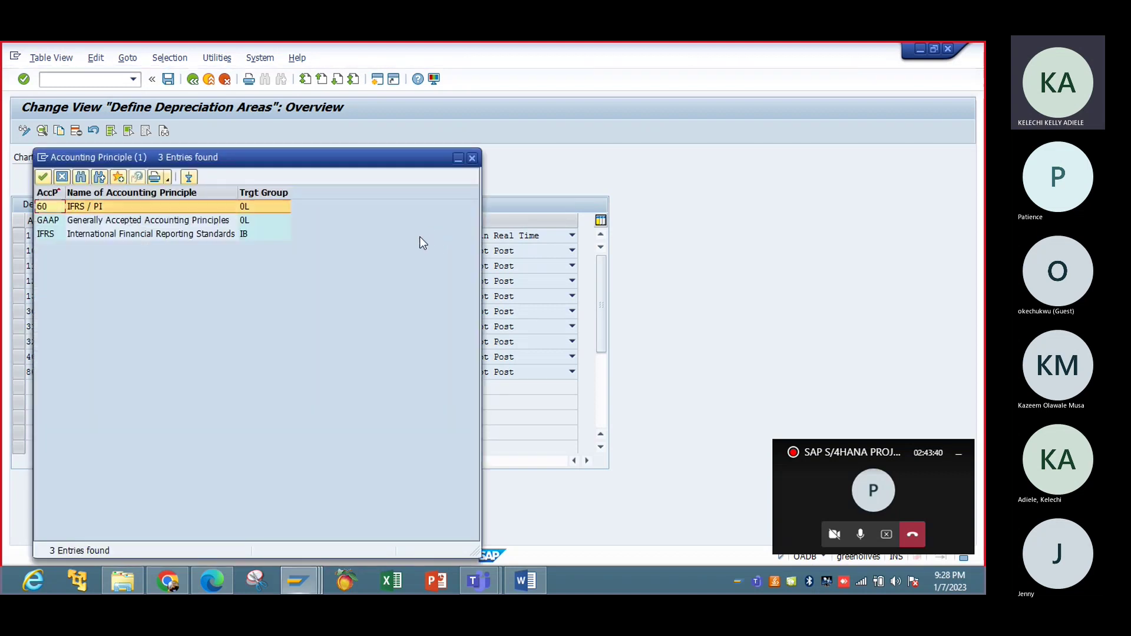
{"action": "double_click", "coordinate": [152, 226]}
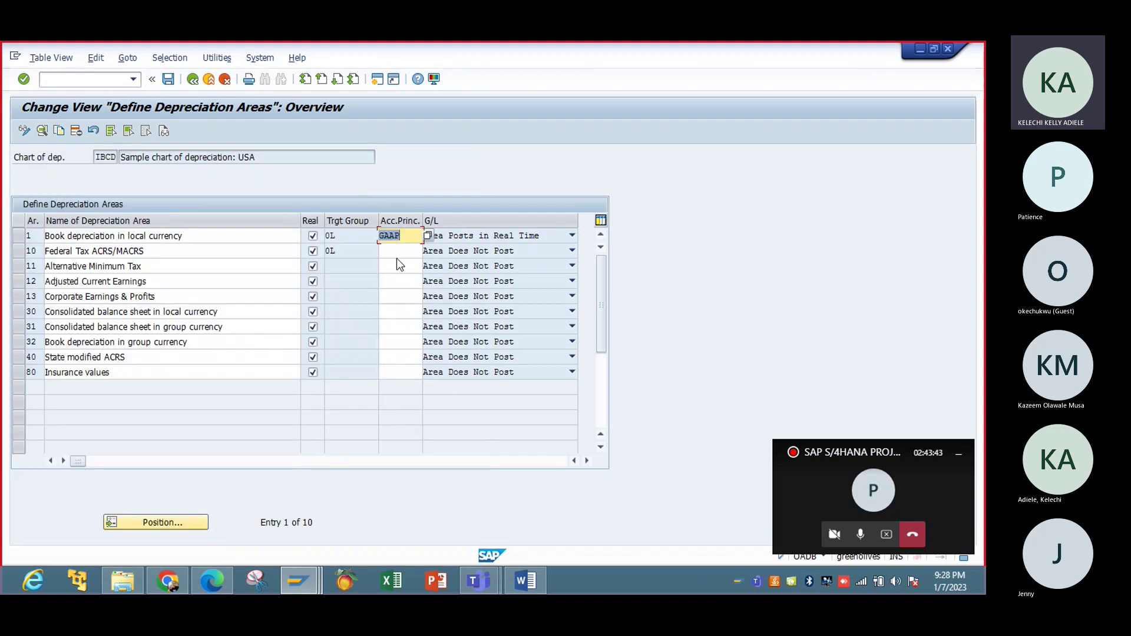
{"action": "left_click", "coordinate": [398, 252]}
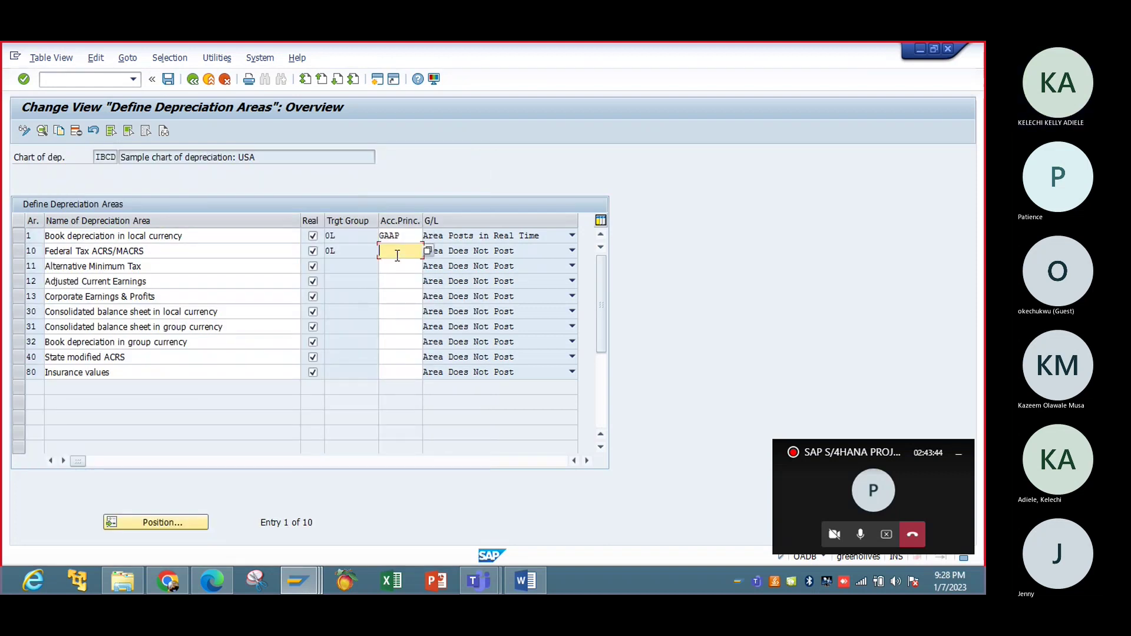
{"action": "type", "text": "GAAP"}
{"action": "left_click", "coordinate": [399, 266]}
{"action": "type", "text": "GAAP"}
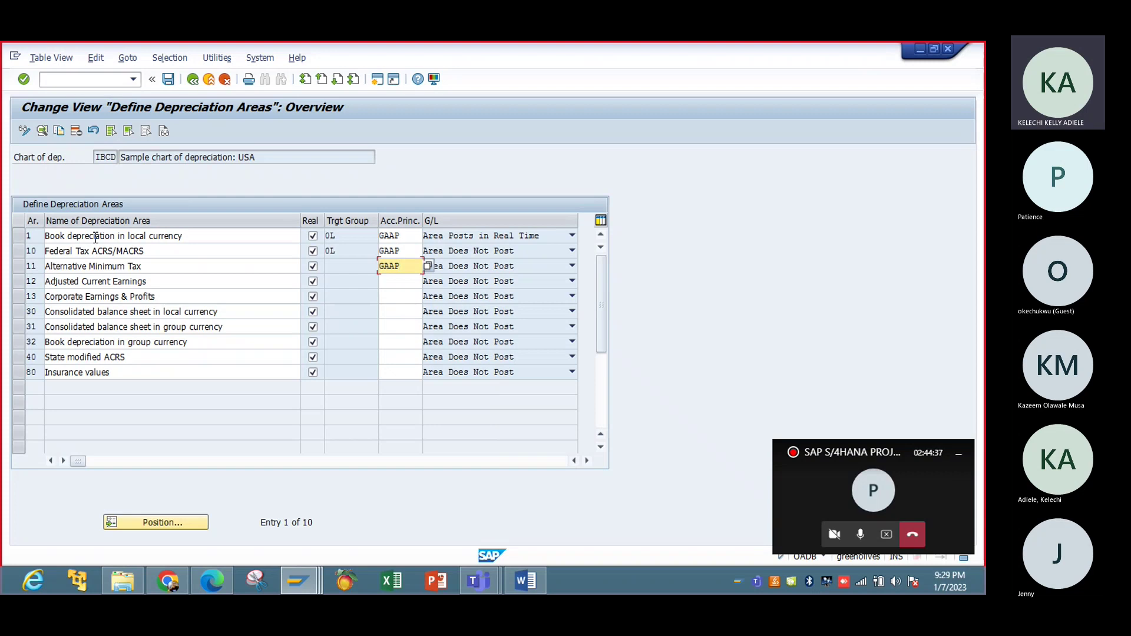
Enter accounting principle GAAP for depreciation area 12 and GAPP for area 13.
{"action": "left_click", "coordinate": [392, 282]}
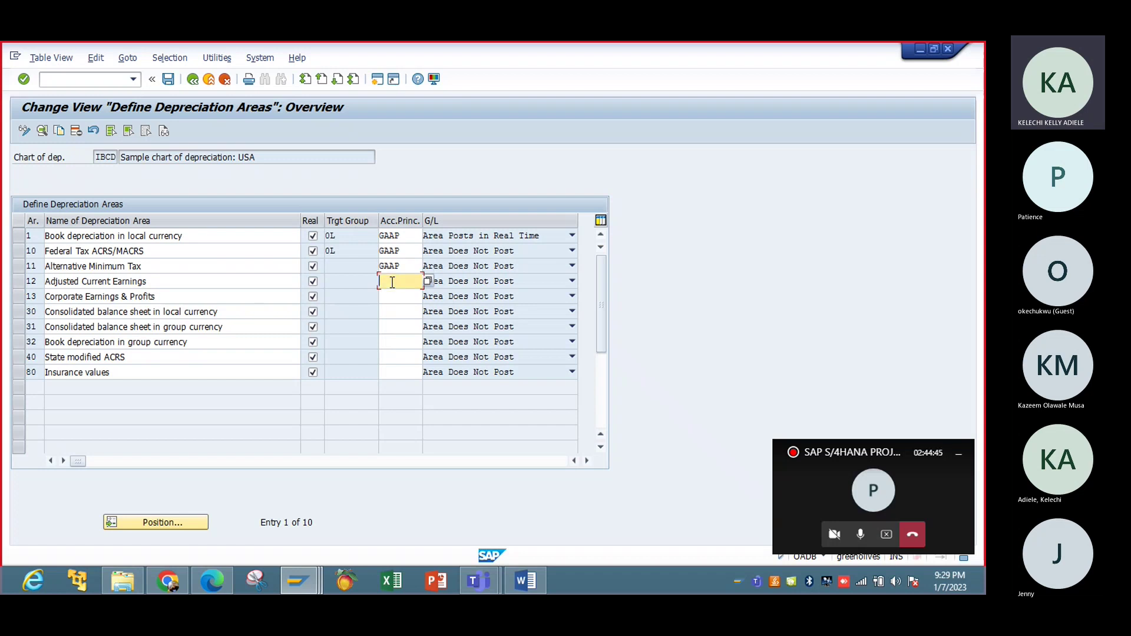
{"action": "type", "text": "GAAP"}
{"action": "left_click", "coordinate": [401, 297]}
{"action": "type", "text": "GAPP"}
Assign accounting principle IFRS to depreciation areas 30 and 31.
{"action": "left_click", "coordinate": [400, 314]}
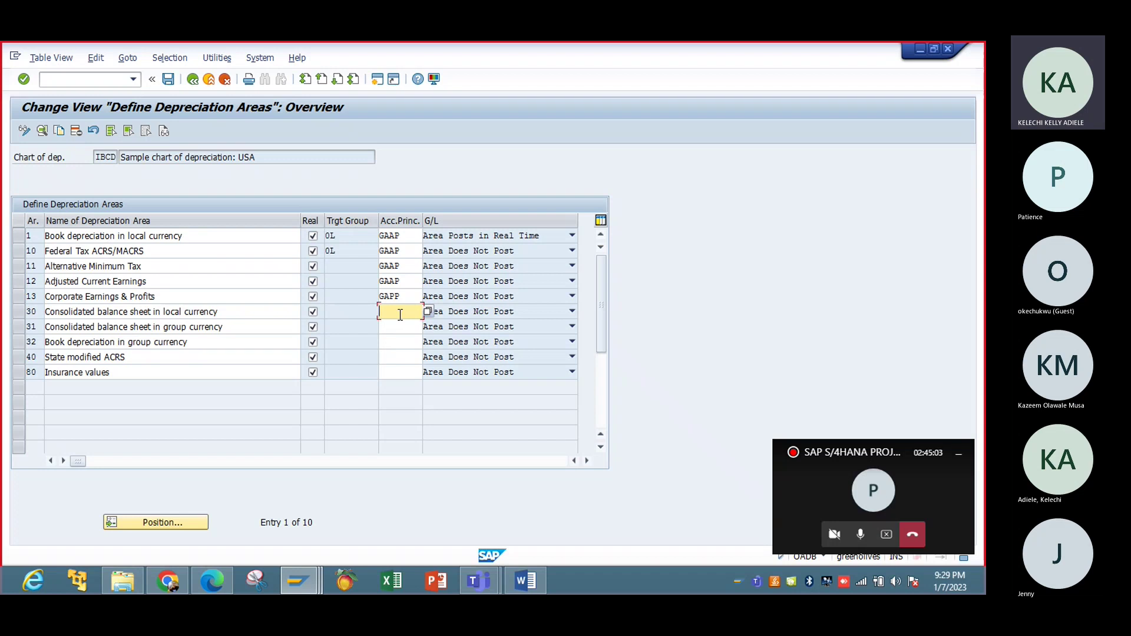
{"action": "type", "text": "IFRS"}
{"action": "left_click", "coordinate": [399, 329]}
{"action": "type", "text": "IFRS"}
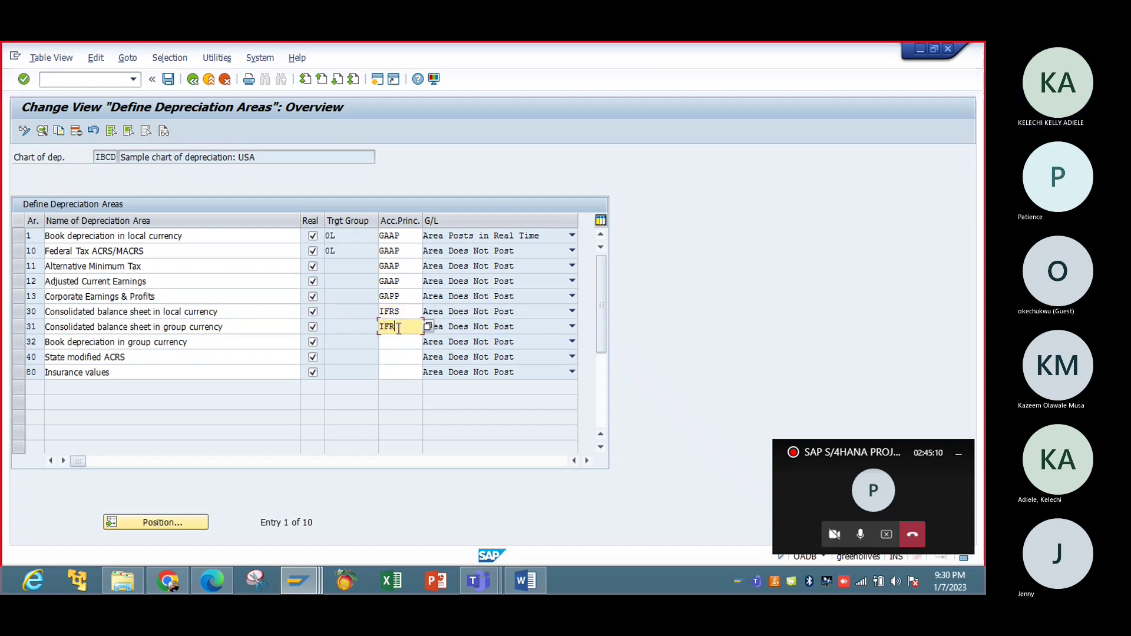
Assign accounting principle GAAP to depreciation areas 32, 40 and 80, and validate the entries.
{"action": "left_click", "coordinate": [393, 345]}
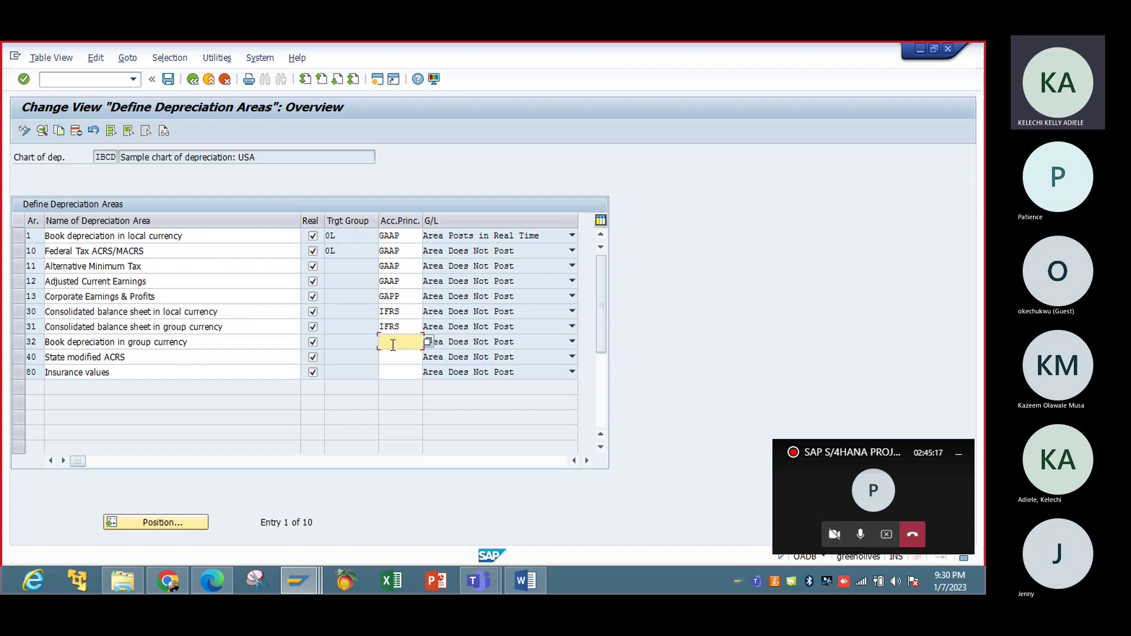
{"action": "type", "text": "GAAP"}
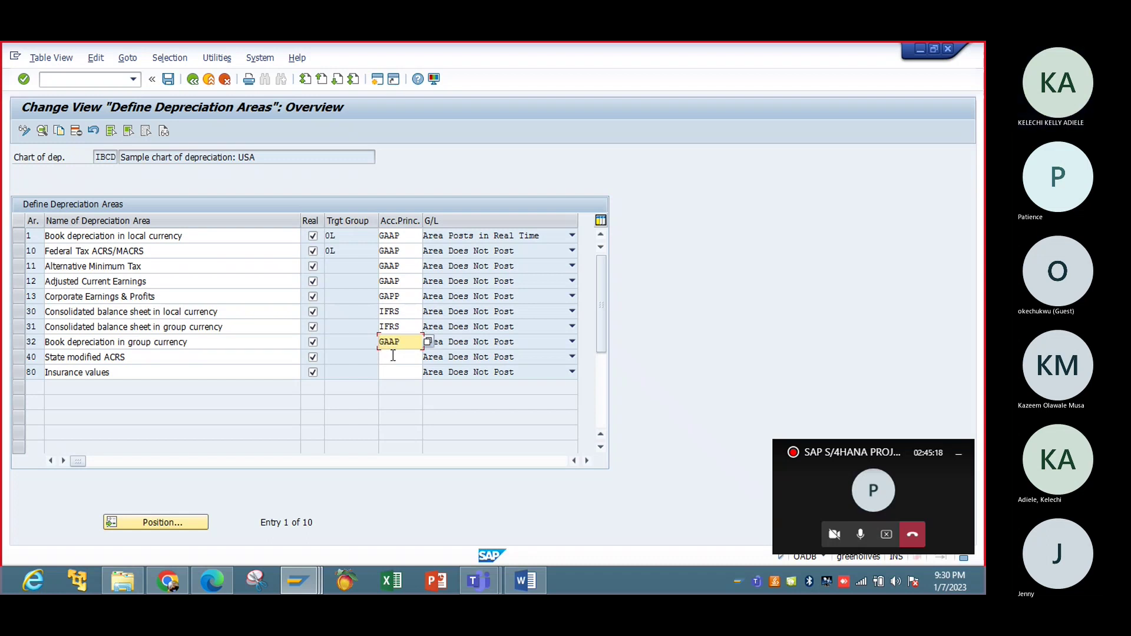
{"action": "left_click", "coordinate": [393, 358]}
{"action": "type", "text": "GAA"}
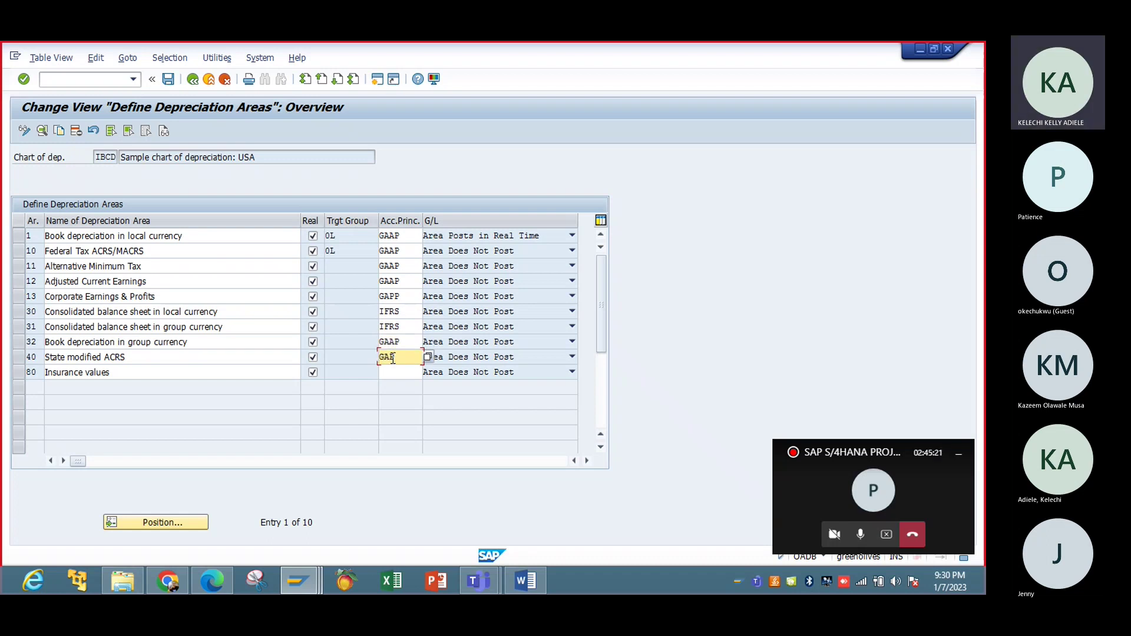
{"action": "type", "text": "P"}
{"action": "left_click", "coordinate": [395, 376]}
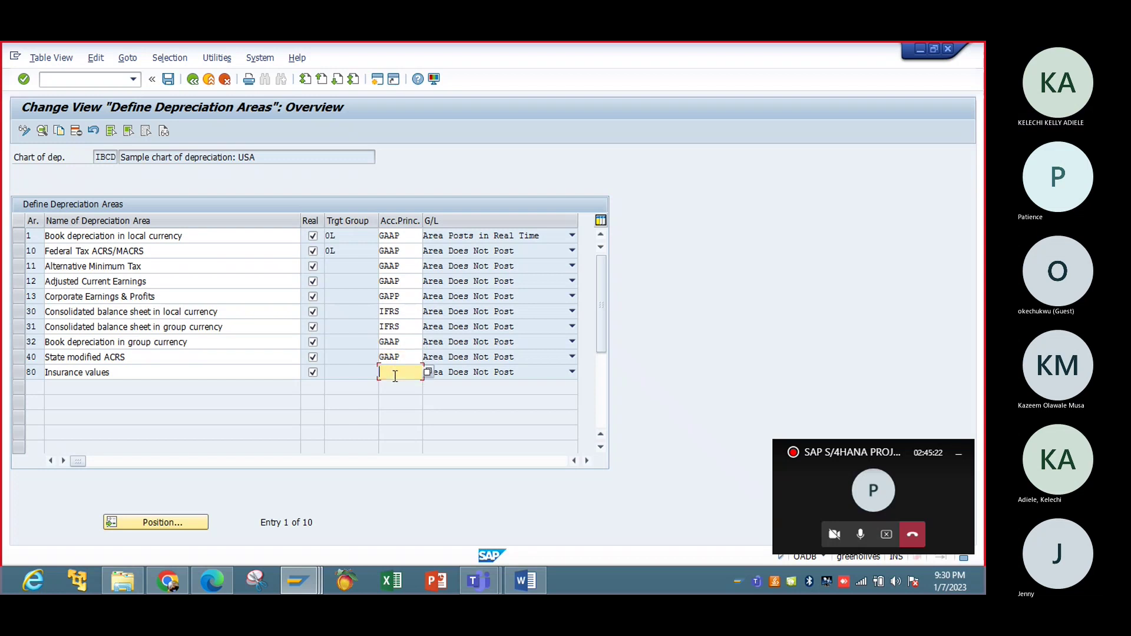
{"action": "type", "text": "GAAP"}
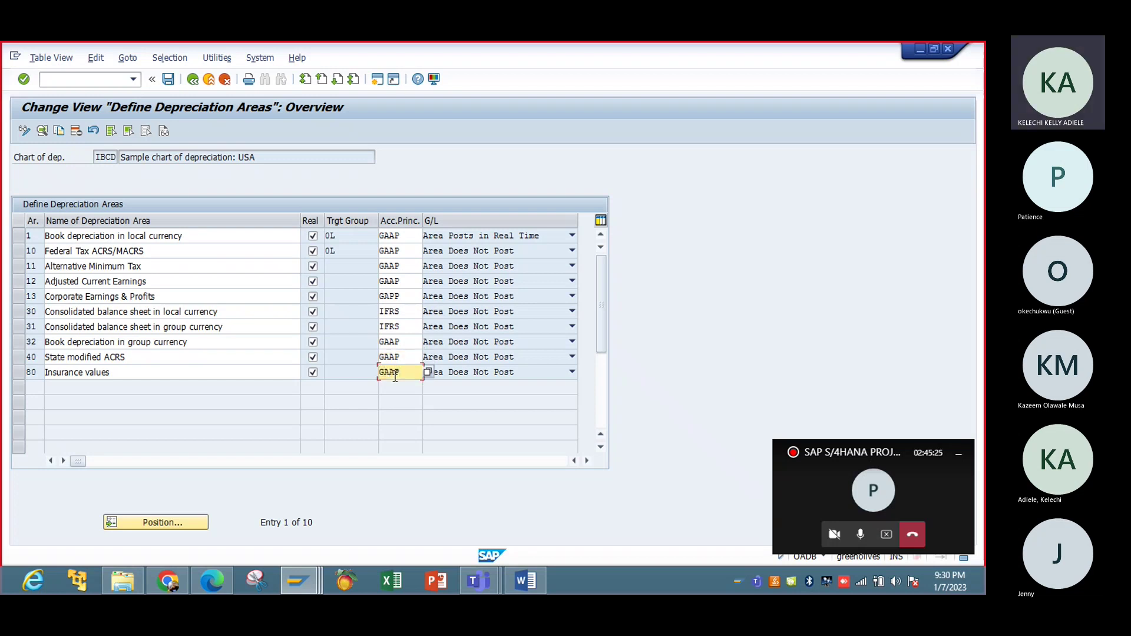
{"action": "key", "text": "Return"}
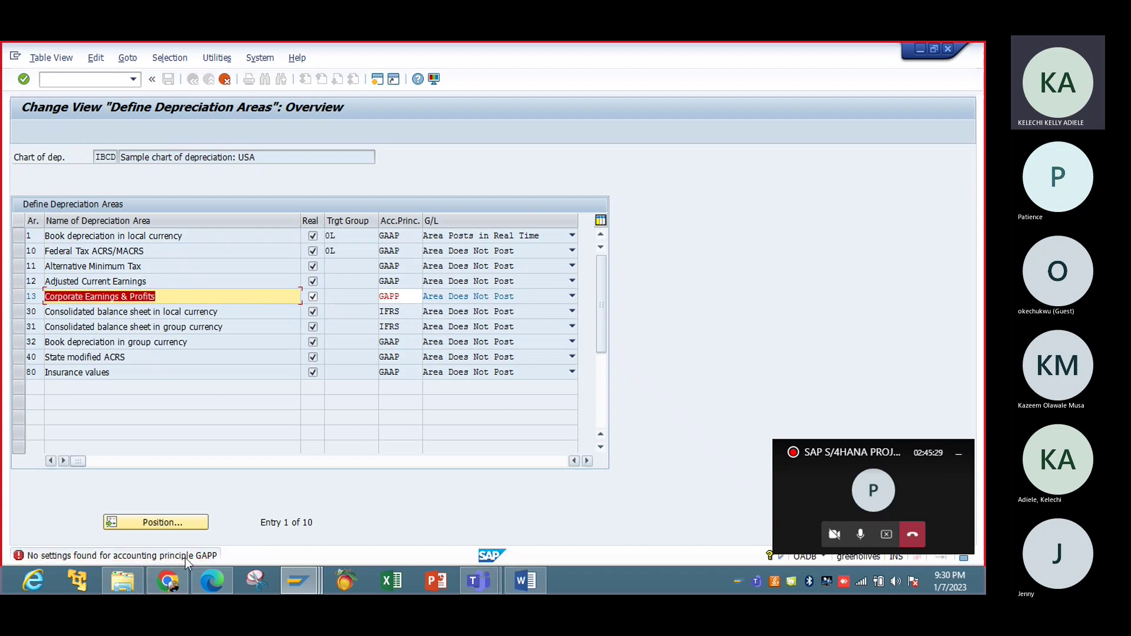
Correct the accounting principle of depreciation area 13 to GAAP and validate the entries again.
{"action": "left_click", "coordinate": [396, 297]}
{"action": "key", "text": "BackSpace"}
{"action": "key", "text": "BackSpace"}
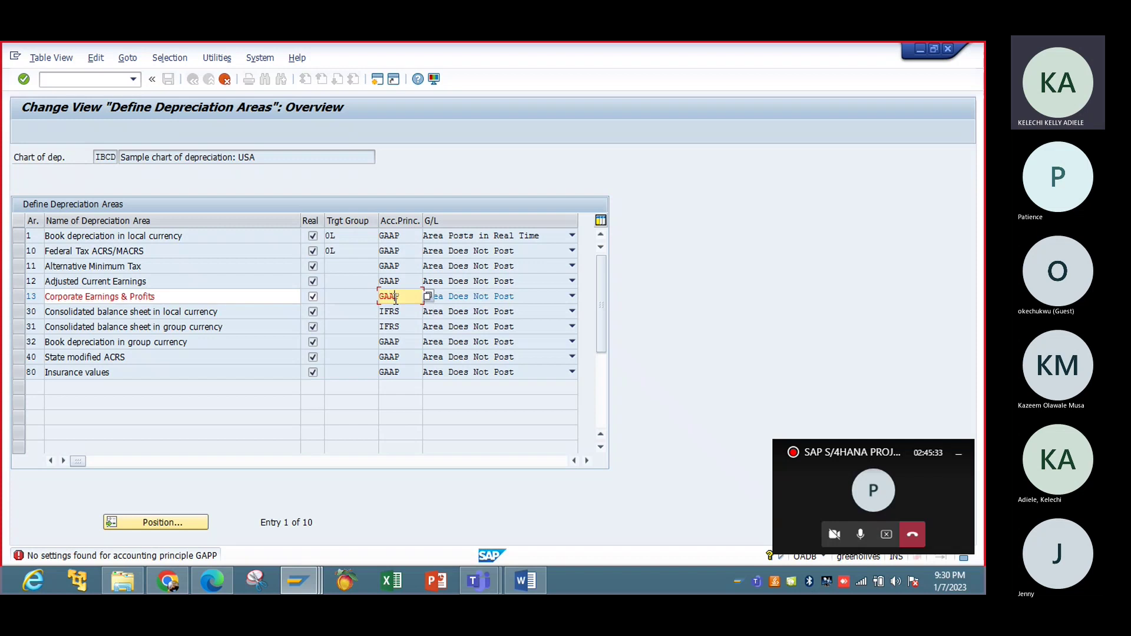
{"action": "type", "text": "AP"}
{"action": "key", "text": "Return"}
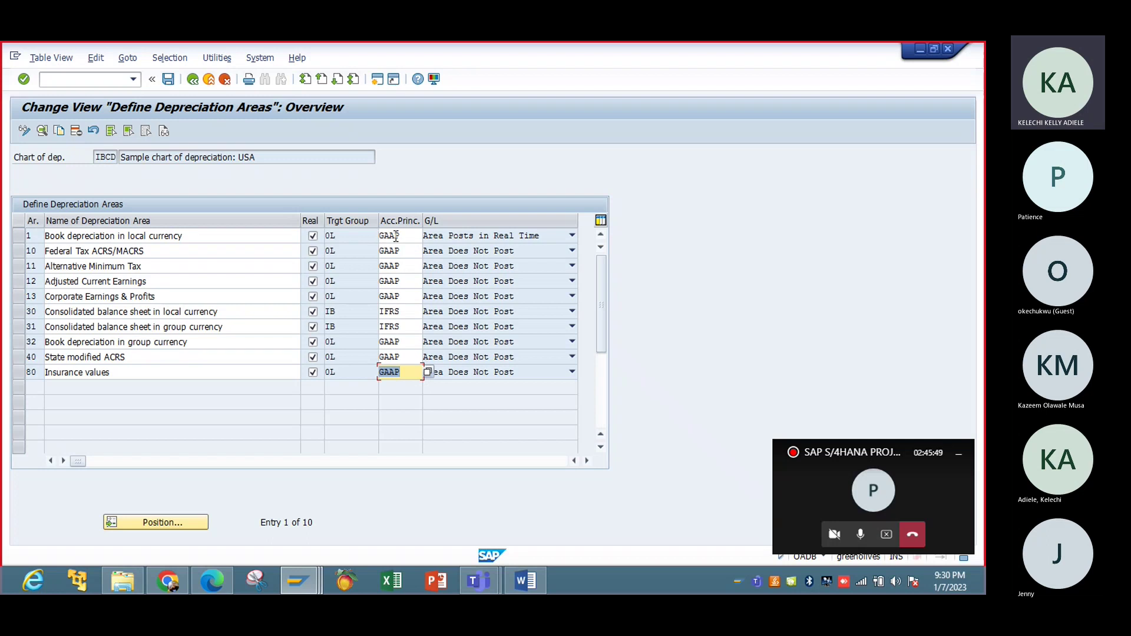
Switch to Chrome and search Google for "how does gaap manage fixed asset depreciation".
{"action": "left_click", "coordinate": [170, 582]}
{"action": "left_click", "coordinate": [367, 53]}
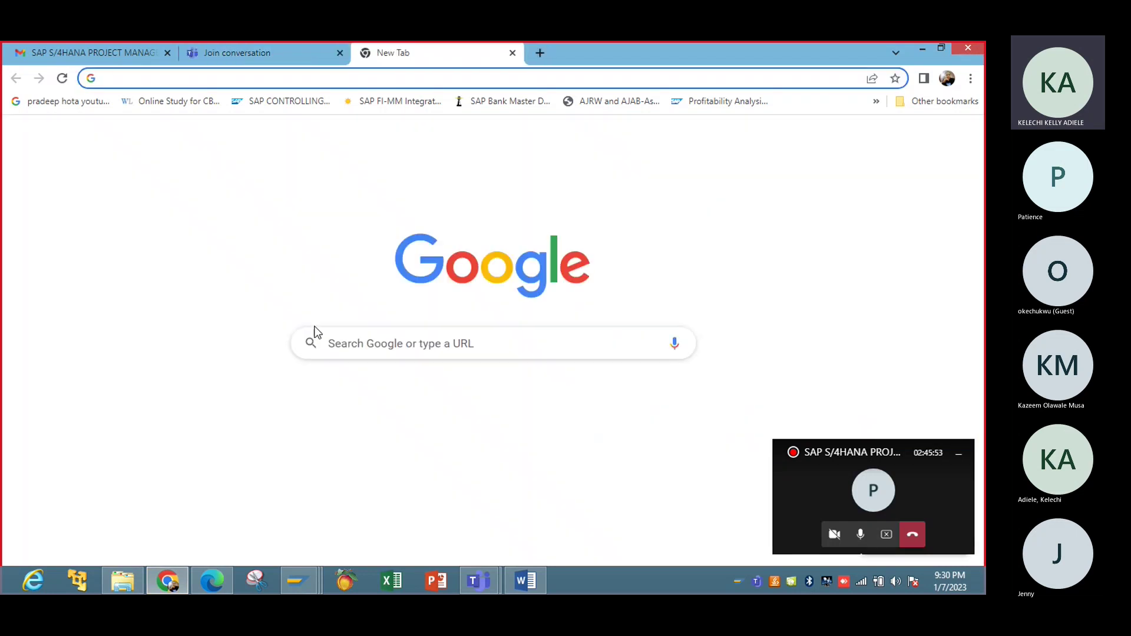
{"action": "left_click", "coordinate": [349, 344]}
{"action": "type", "text": "HP"}
{"action": "double_click", "coordinate": [348, 344]}
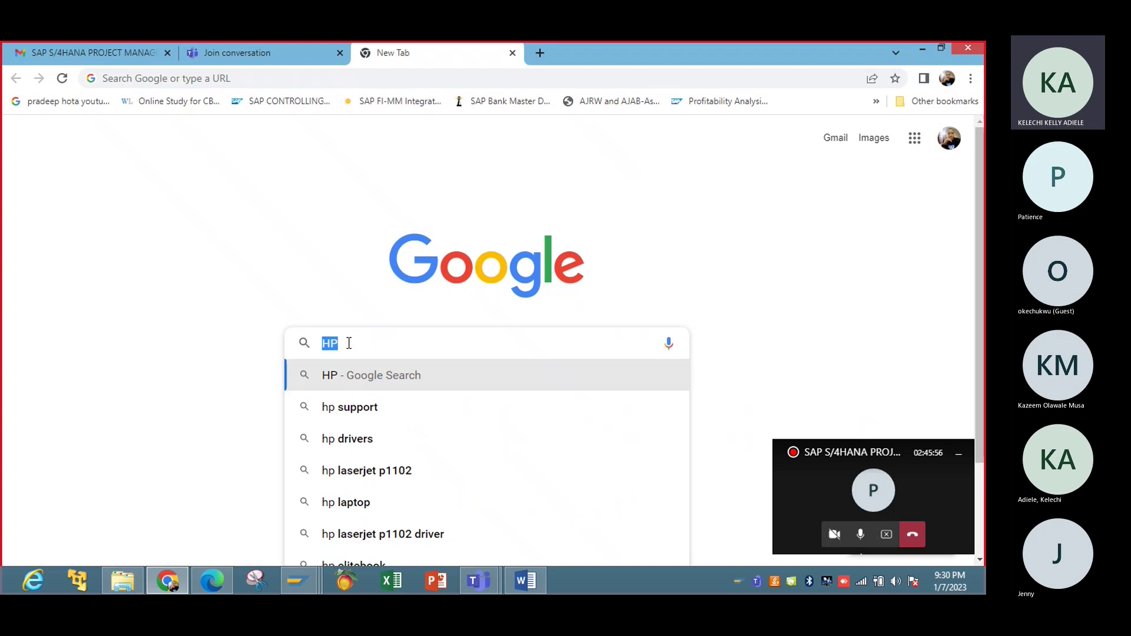
{"action": "key", "text": "BackSpace"}
{"action": "type", "text": "HOW D"}
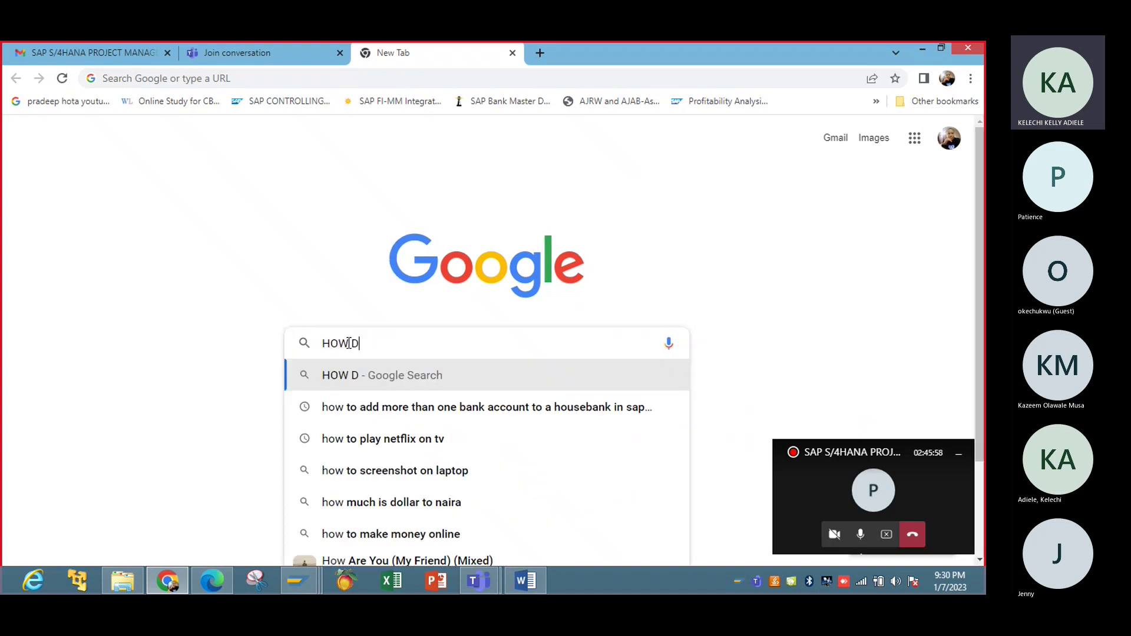
{"action": "type", "text": "OES G"}
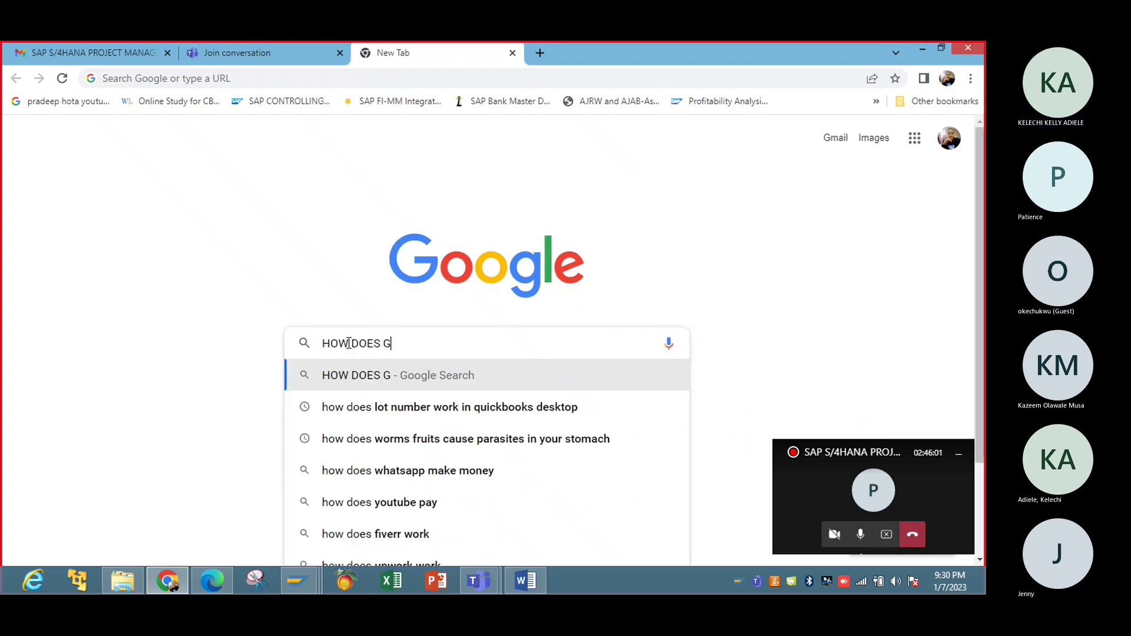
{"action": "type", "text": "AAP "}
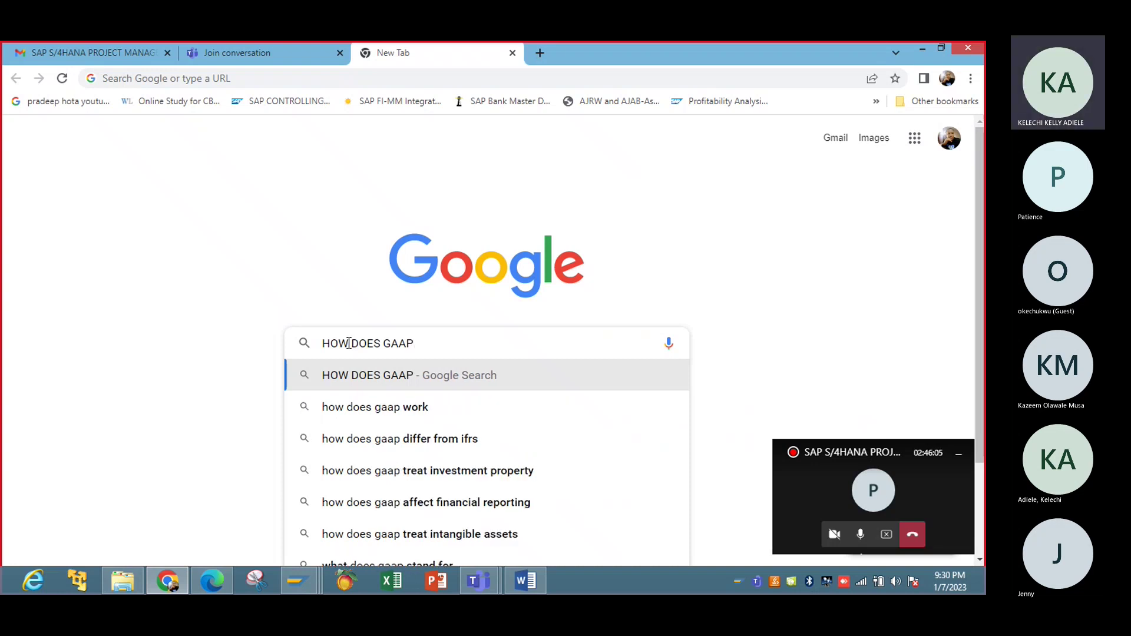
{"action": "type", "text": "MANAGE"}
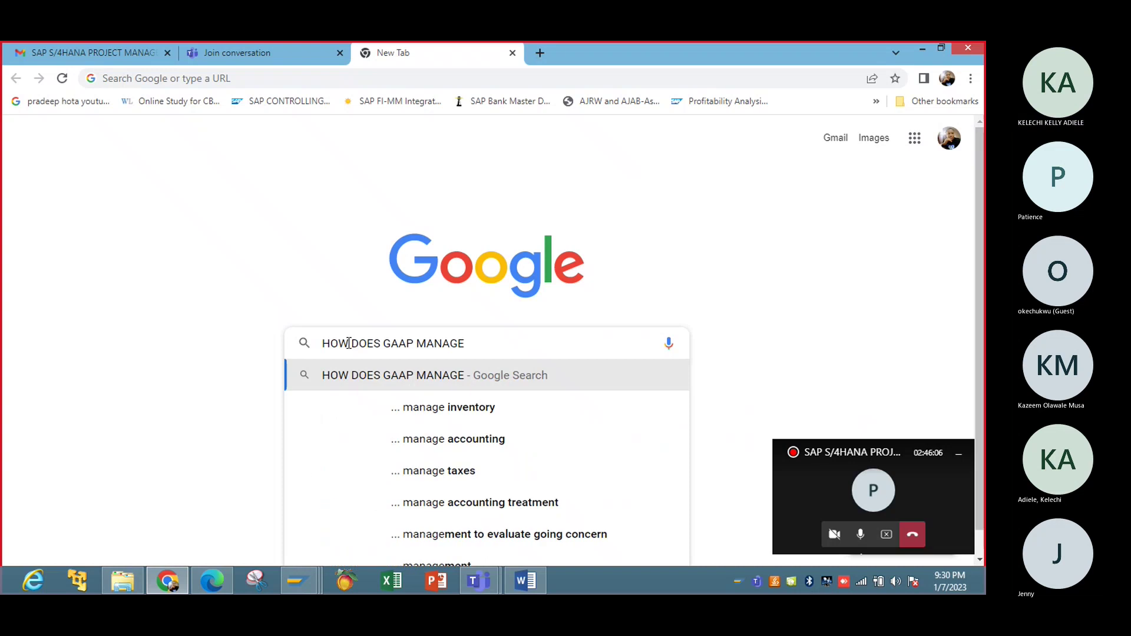
{"action": "type", "text": " FIXED ASS"}
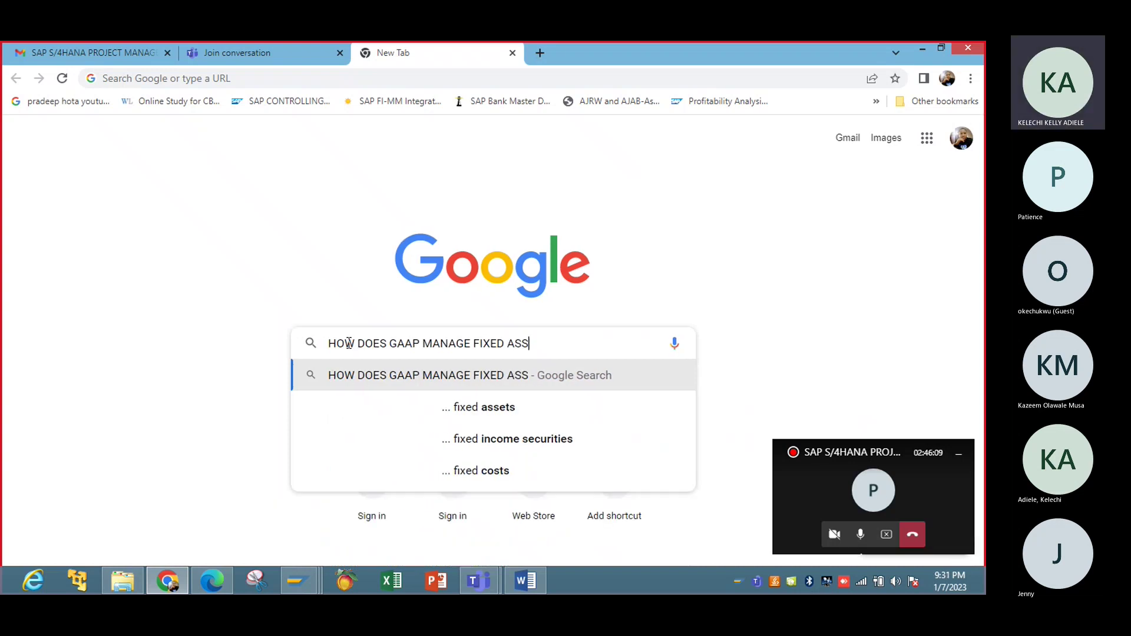
{"action": "type", "text": "ET DEPRE"}
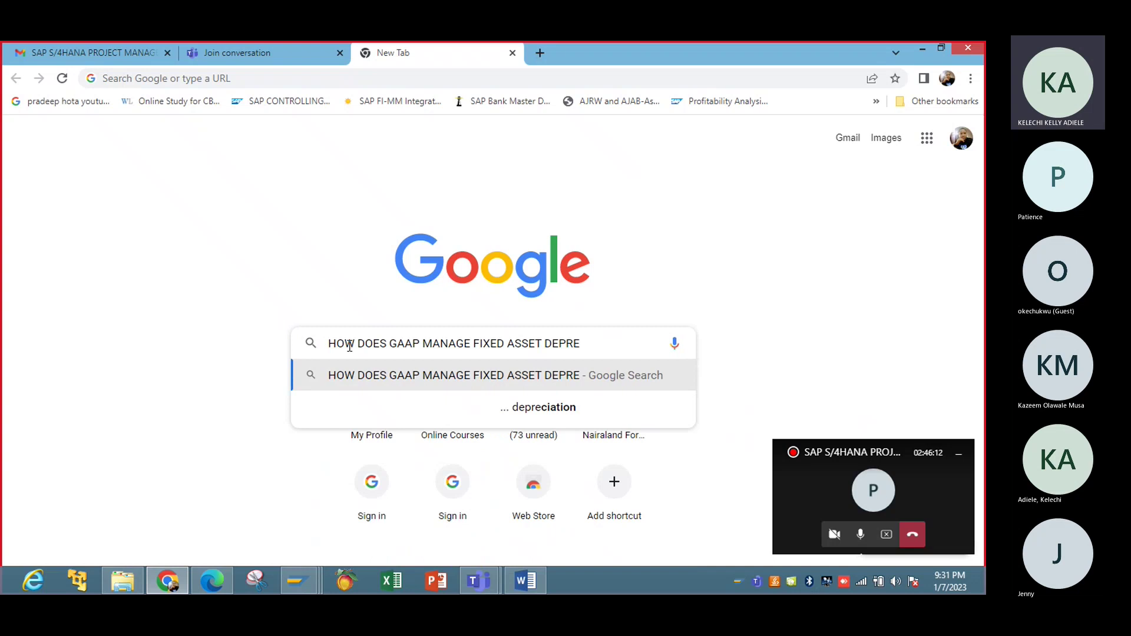
{"action": "left_click", "coordinate": [560, 407]}
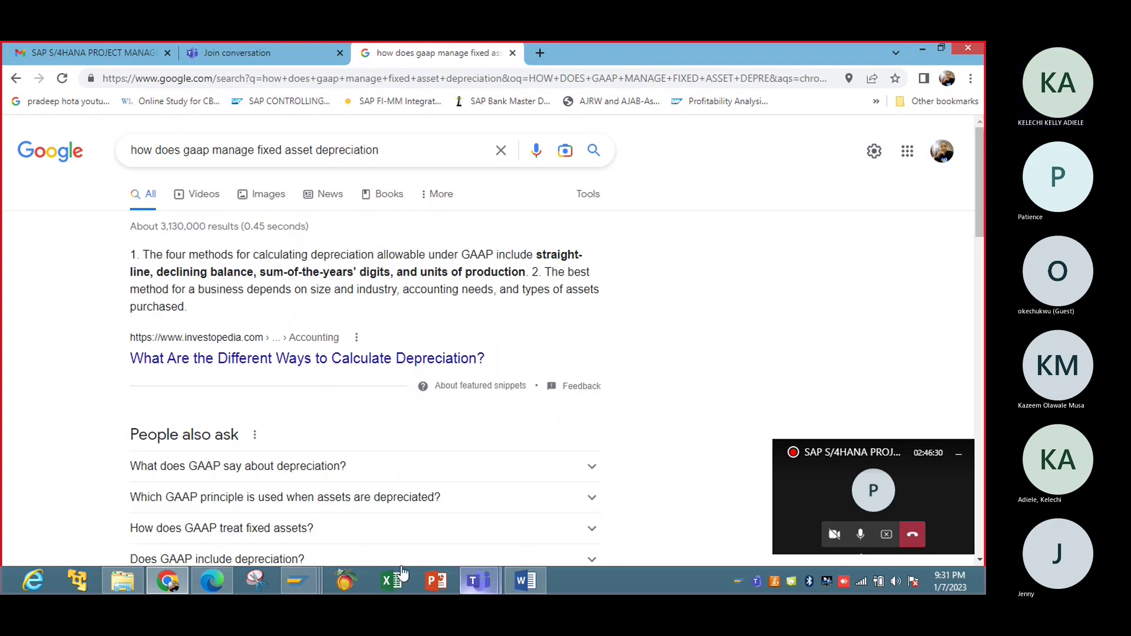
Switch back to the SAP Define Depreciation Areas session and try to save the accounting principle assignments.
{"action": "mouse_move", "coordinate": [309, 579]}
{"action": "left_click", "coordinate": [307, 532]}
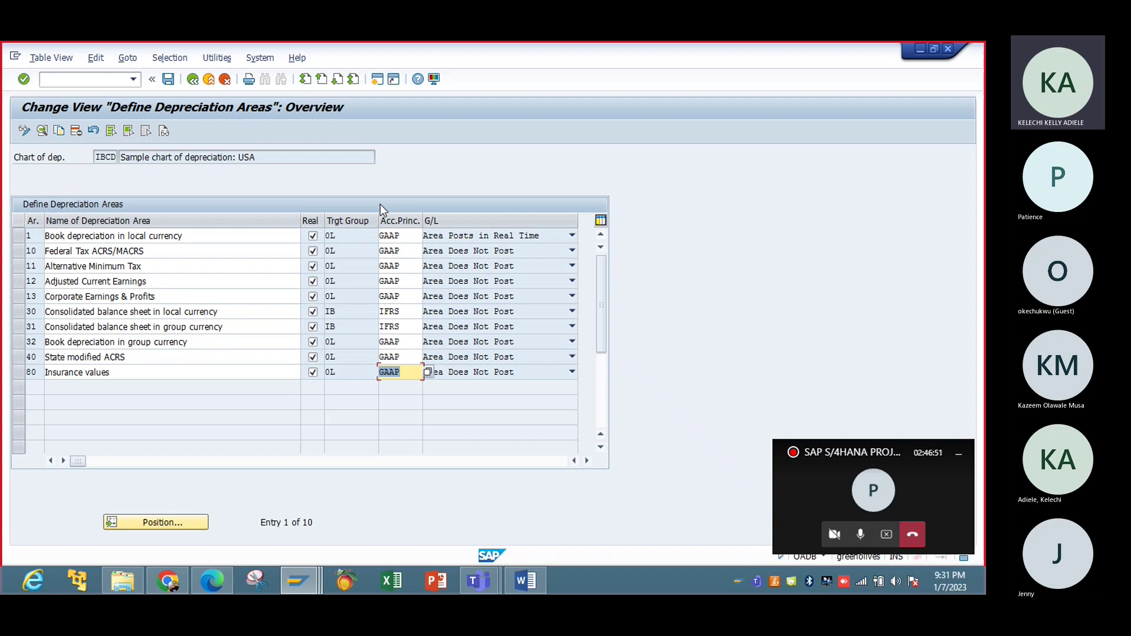
{"action": "left_click", "coordinate": [169, 82]}
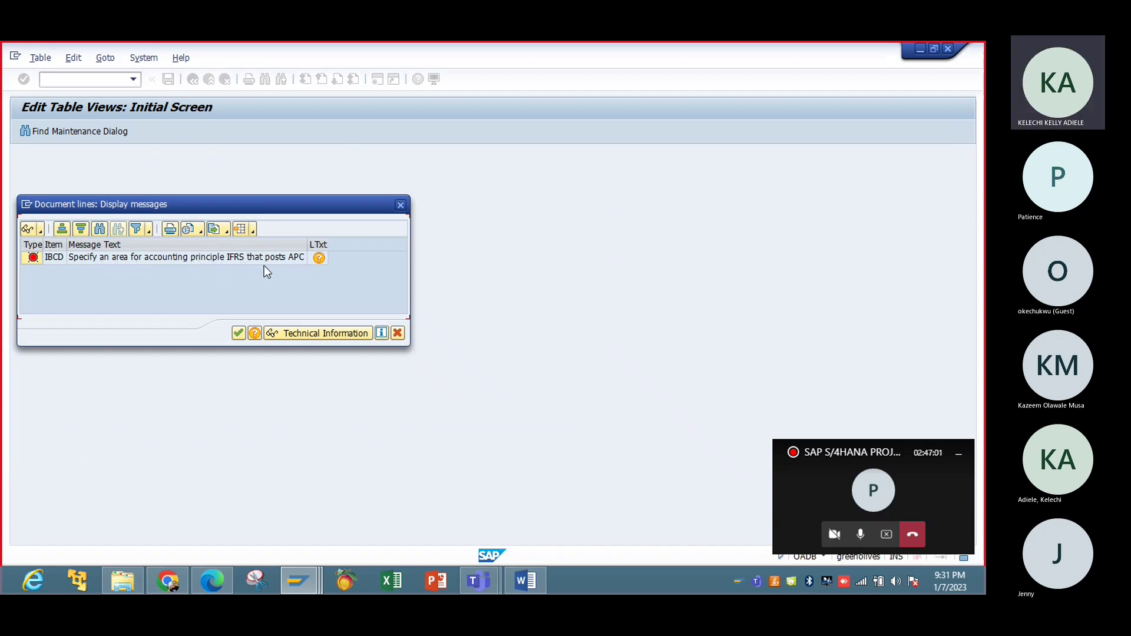
{"action": "left_click", "coordinate": [238, 334]}
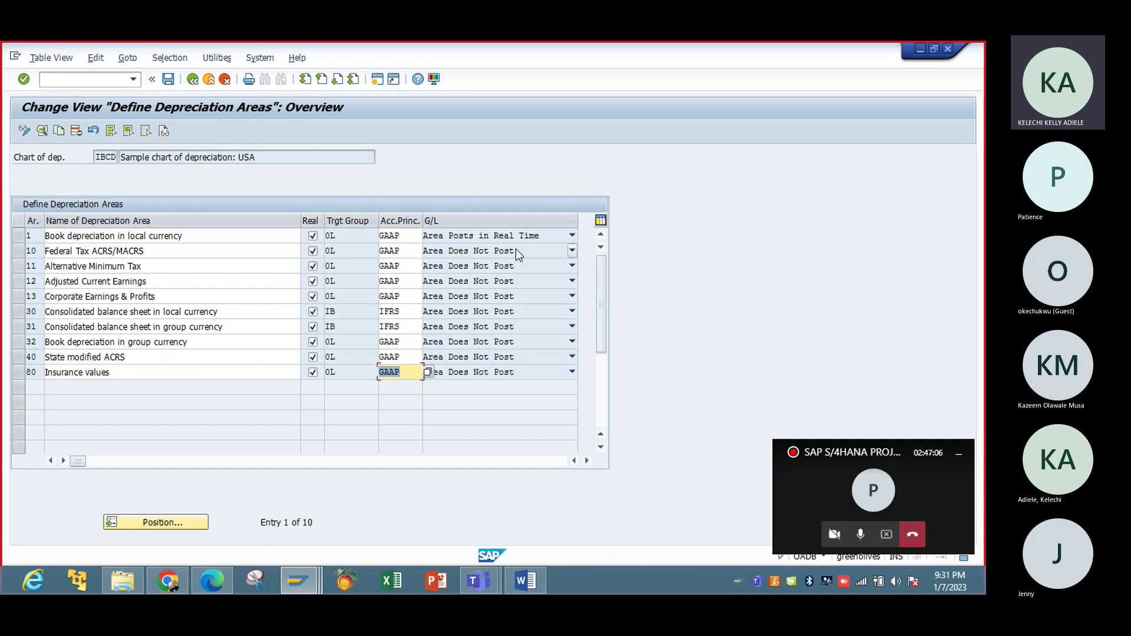
Try the immediate APC posting option for depreciation areas 12 and 30, and attempt to save the change made in area 30's details.
{"action": "left_click", "coordinate": [572, 282]}
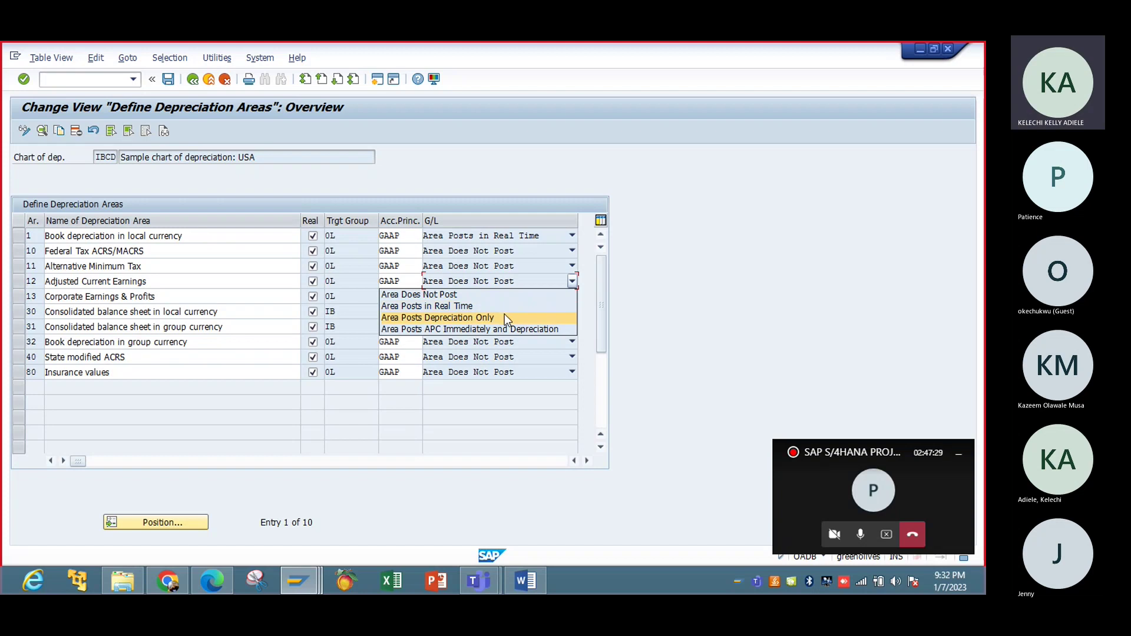
{"action": "left_click", "coordinate": [506, 330]}
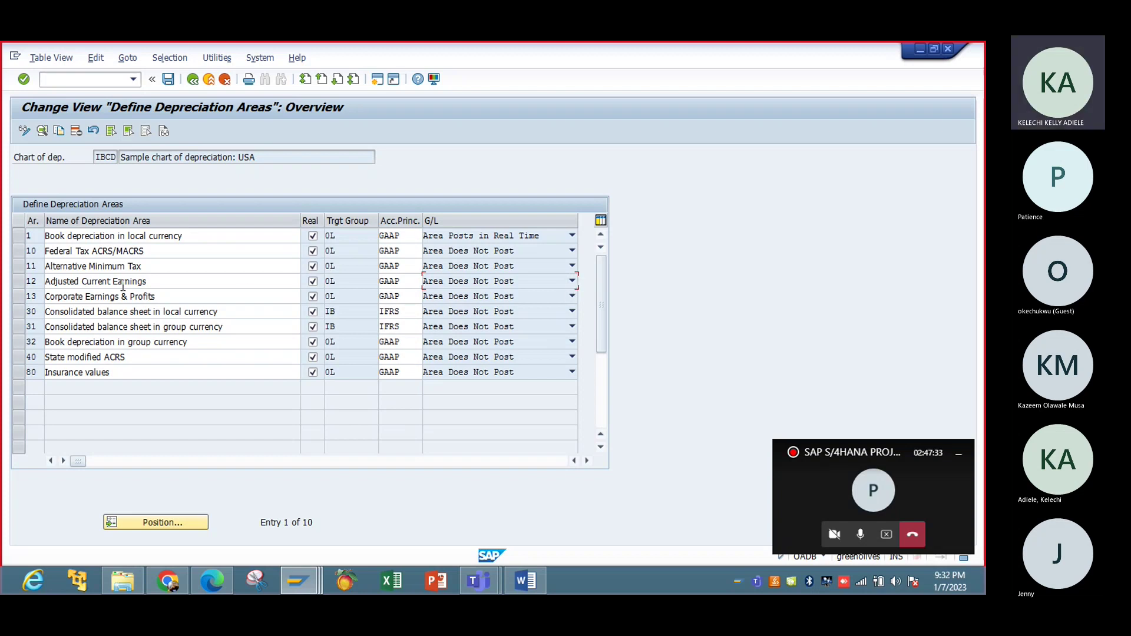
{"action": "double_click", "coordinate": [211, 312]}
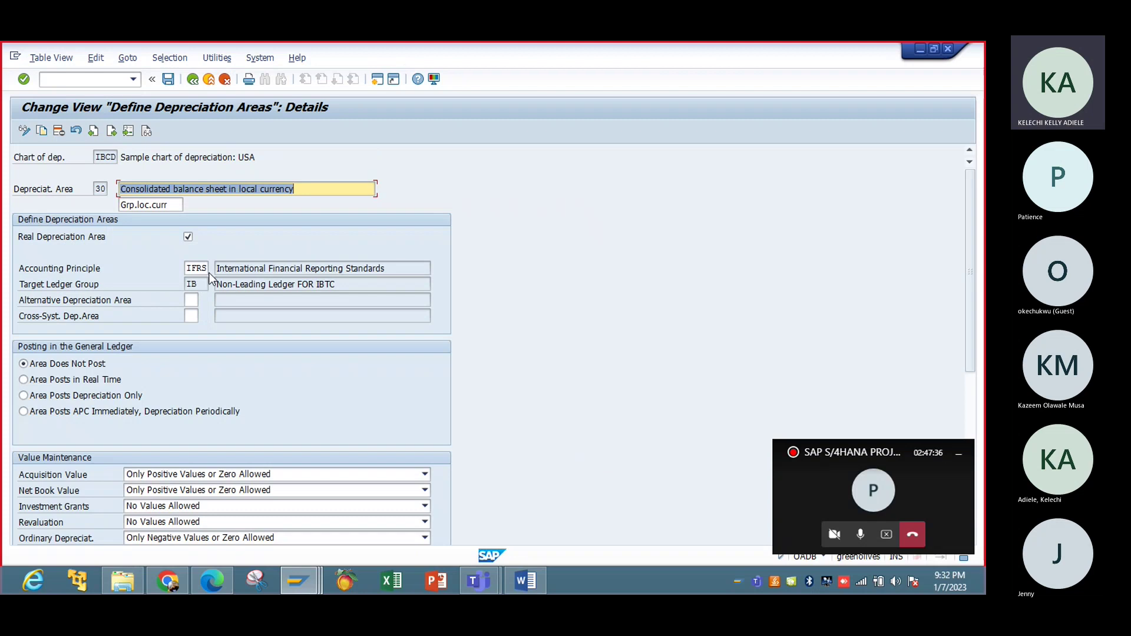
{"action": "left_click", "coordinate": [94, 412]}
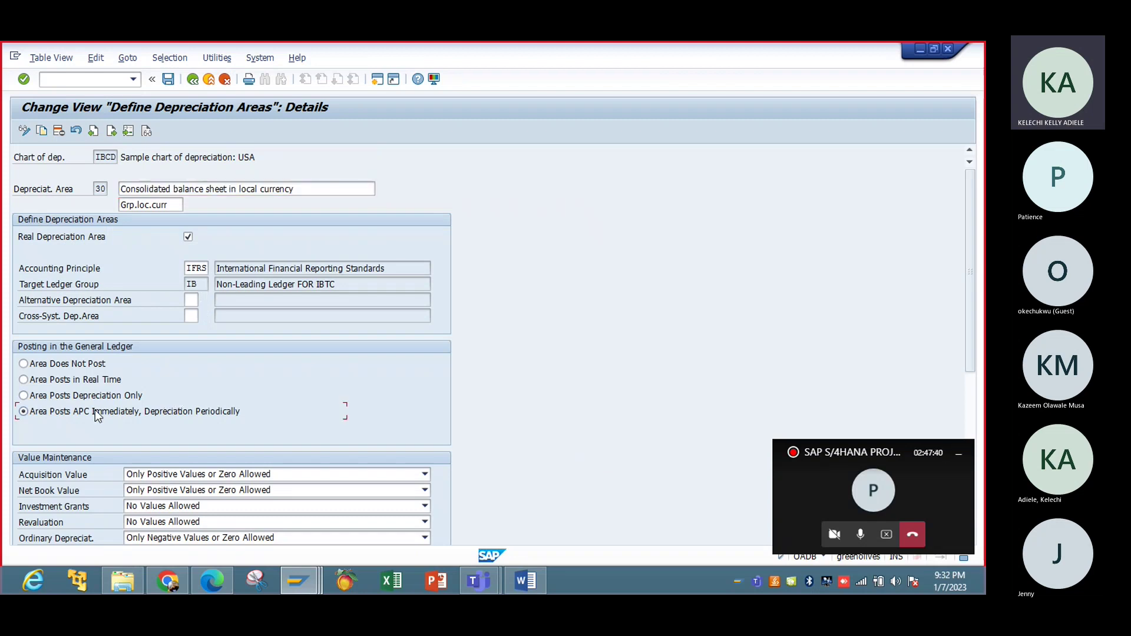
{"action": "left_click", "coordinate": [170, 80]}
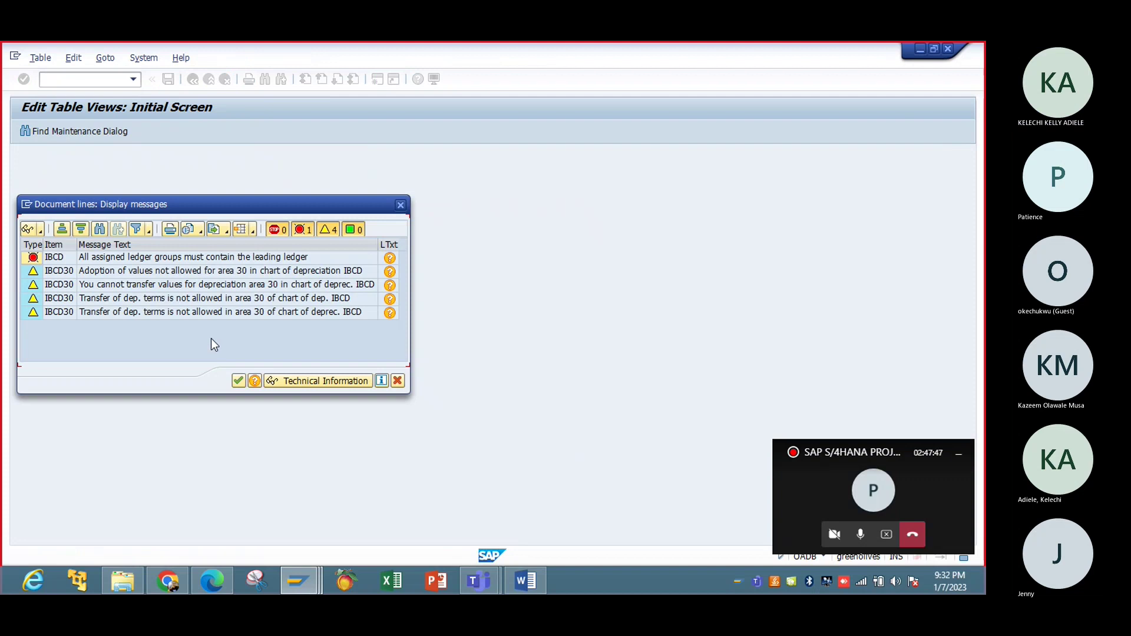
{"action": "left_click", "coordinate": [238, 380]}
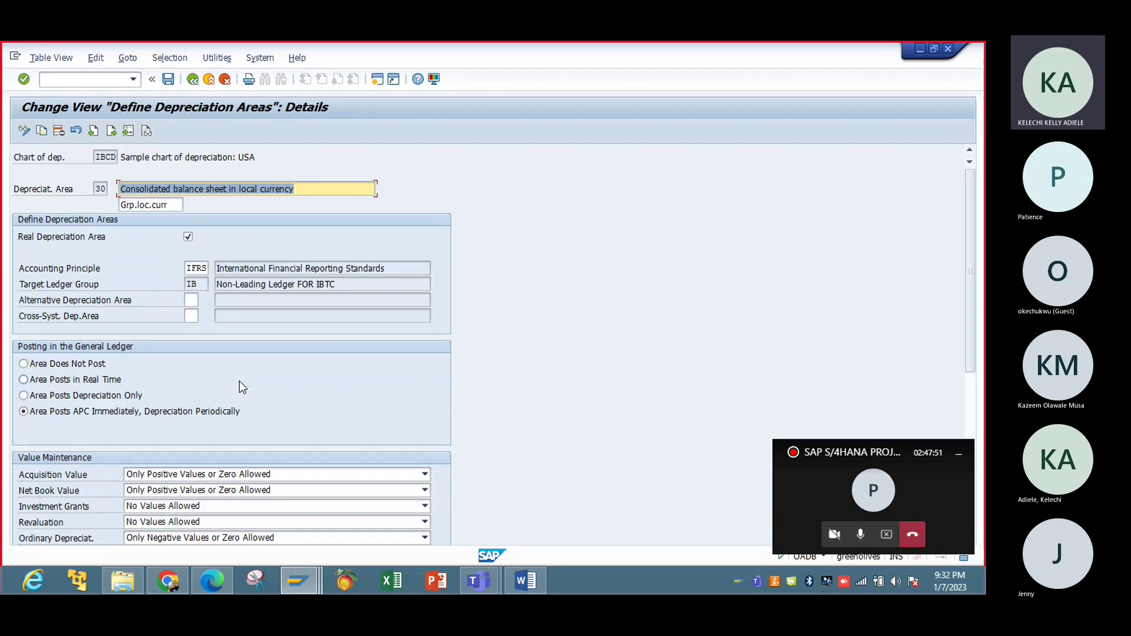
Set area 30's general ledger posting back to Area Does Not Post, attempt to save, and return to the depreciation area overview.
{"action": "left_click", "coordinate": [24, 364]}
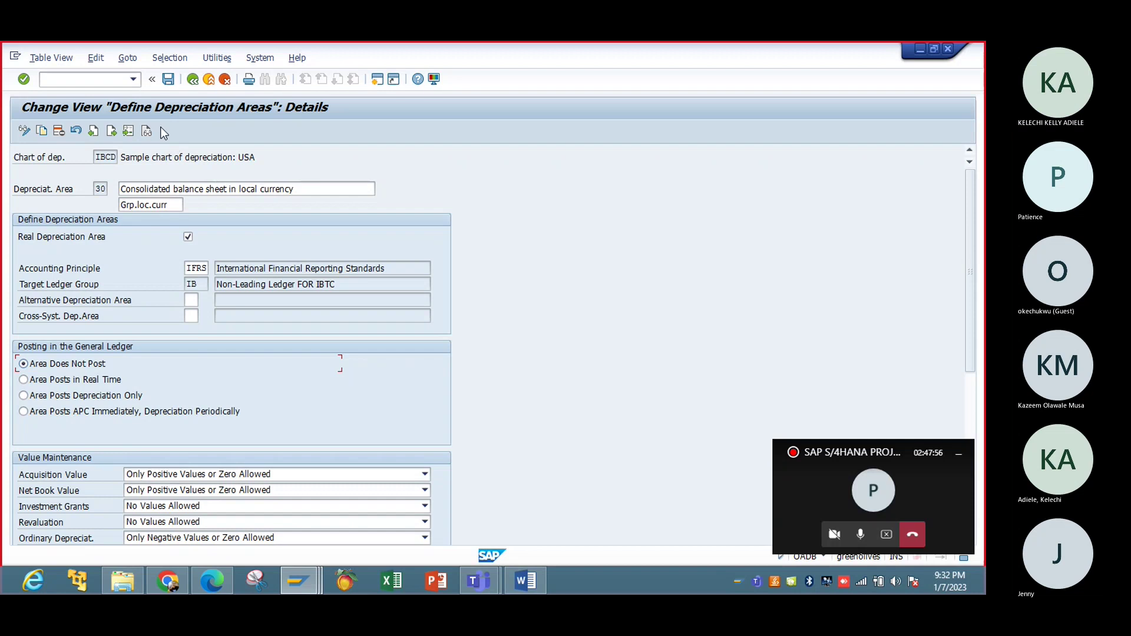
{"action": "left_click", "coordinate": [168, 84]}
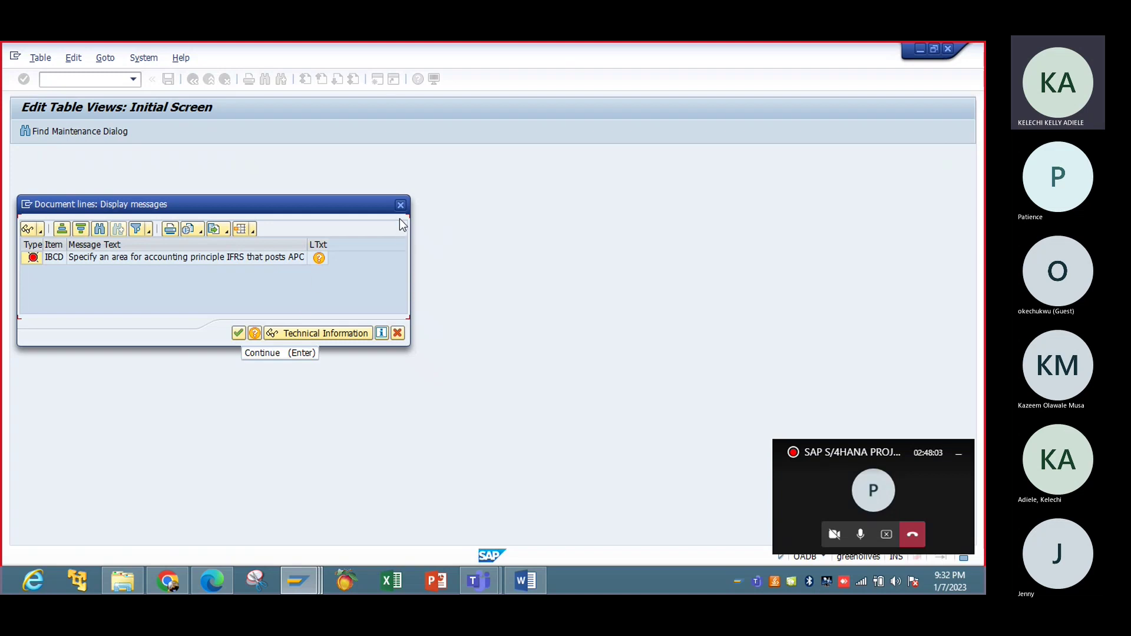
{"action": "key", "text": "Return"}
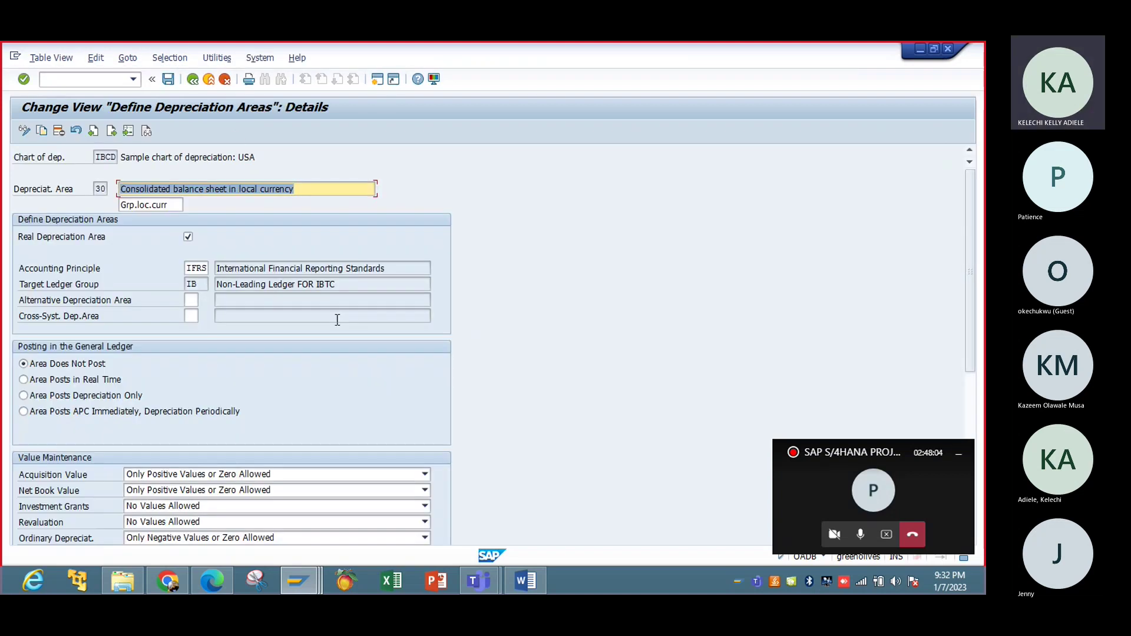
{"action": "left_click", "coordinate": [192, 79]}
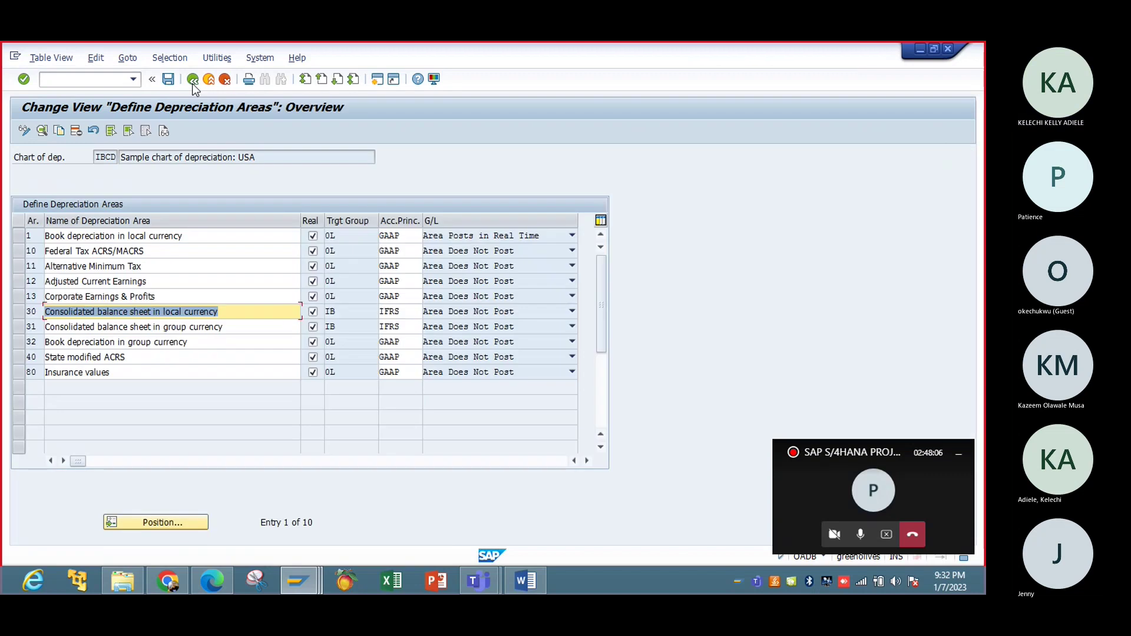
Keep depreciation area 30's general ledger posting at Area Does Not Post, attempt to save, and close the message log.
{"action": "left_click", "coordinate": [407, 312]}
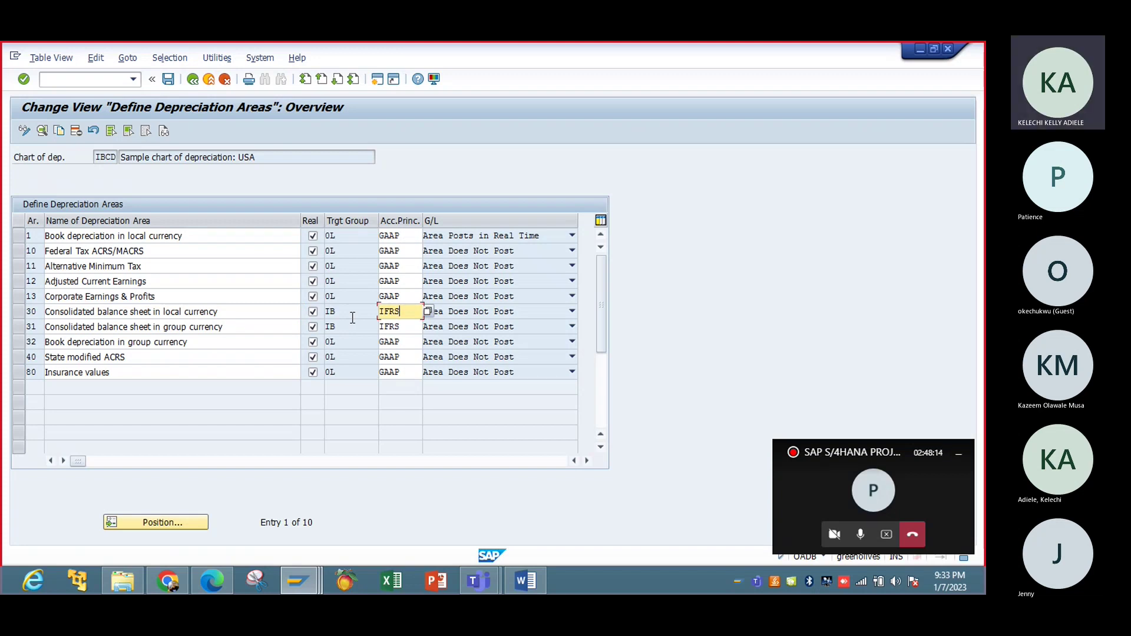
{"action": "double_click", "coordinate": [404, 344]}
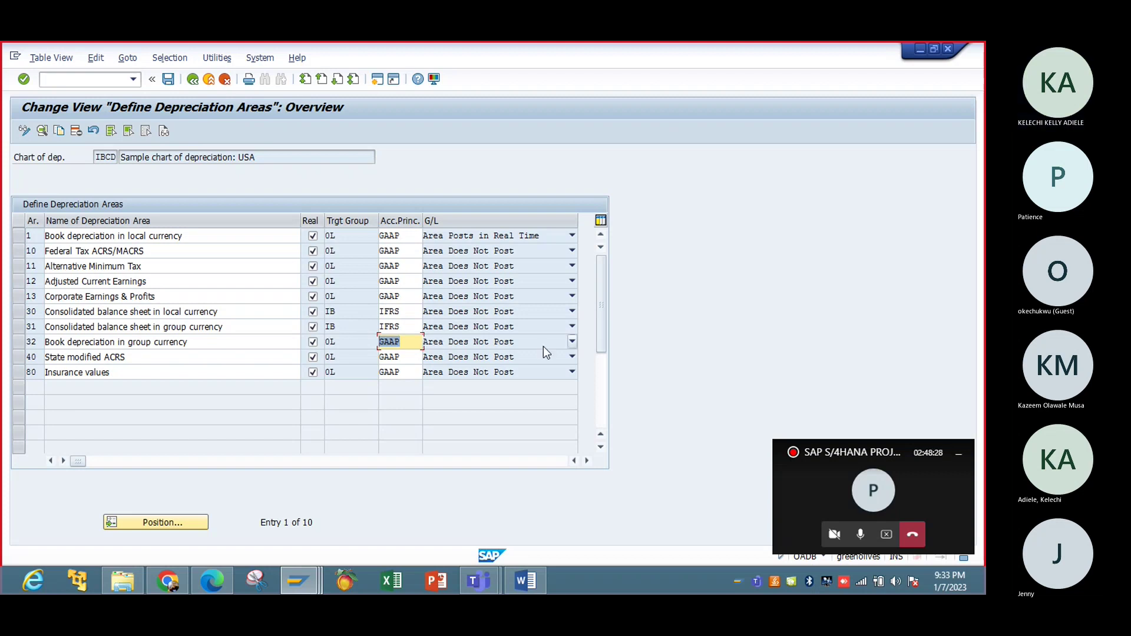
{"action": "left_click", "coordinate": [571, 311]}
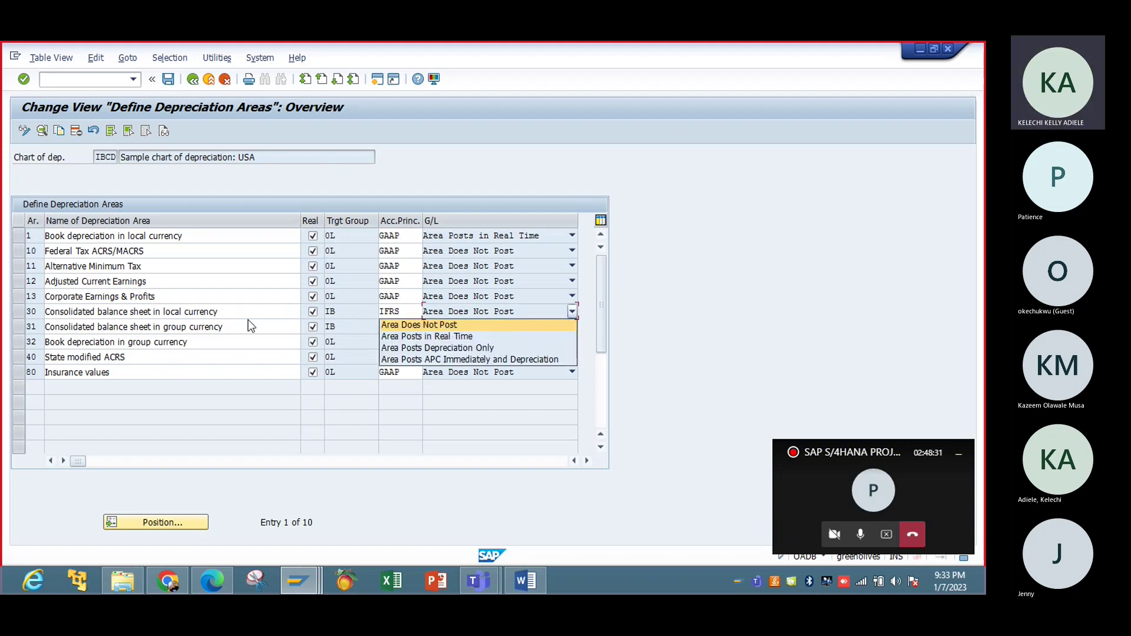
{"action": "left_click", "coordinate": [401, 323]}
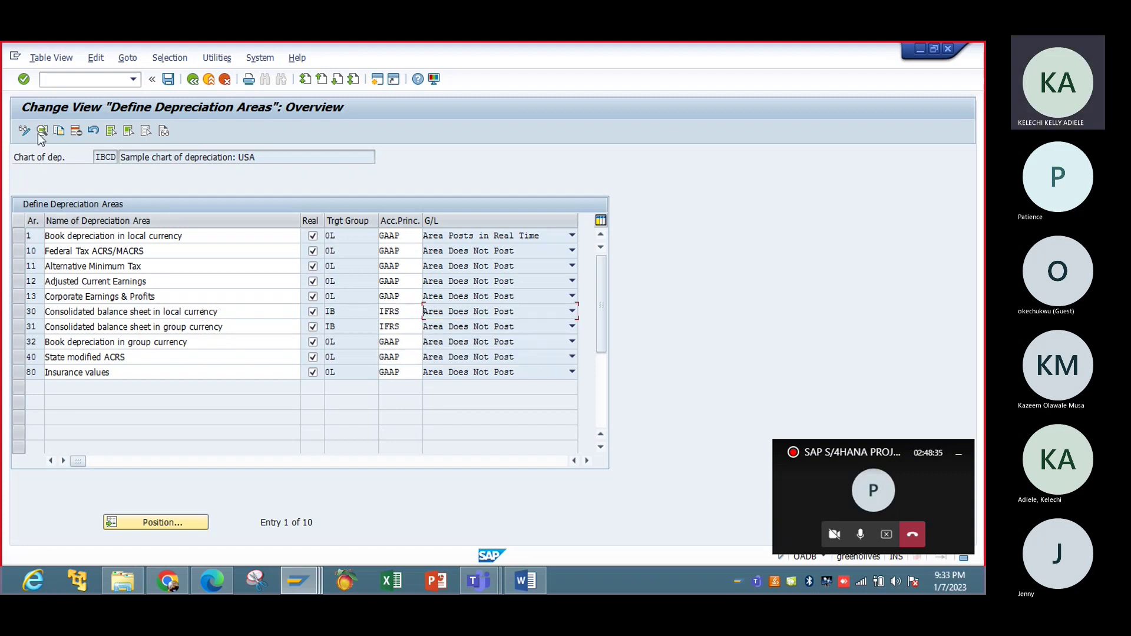
{"action": "left_click", "coordinate": [168, 79]}
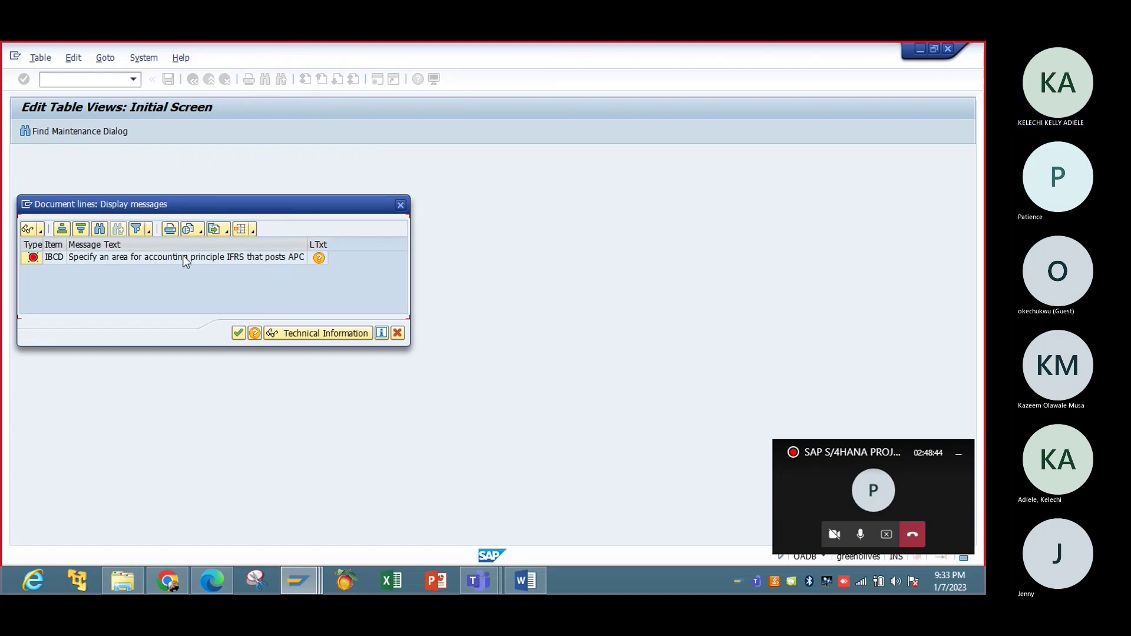
{"action": "left_click", "coordinate": [238, 333]}
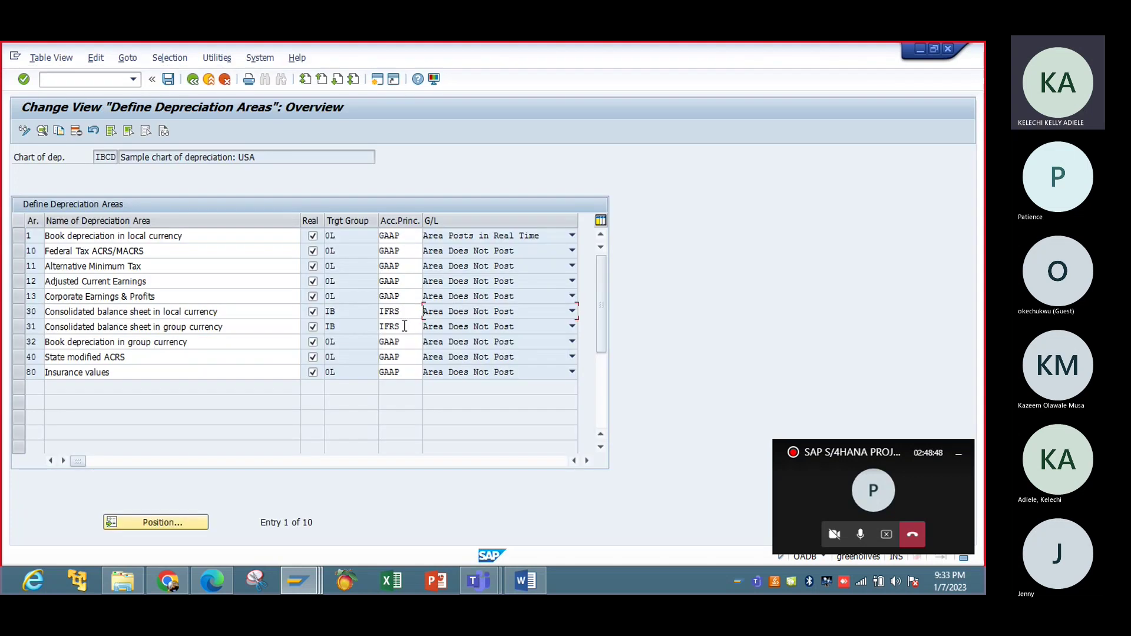
Try the Area Posts APC Immediately, Depreciation Periodically option in depreciation area 31's details and attempt to save it.
{"action": "double_click", "coordinate": [156, 328]}
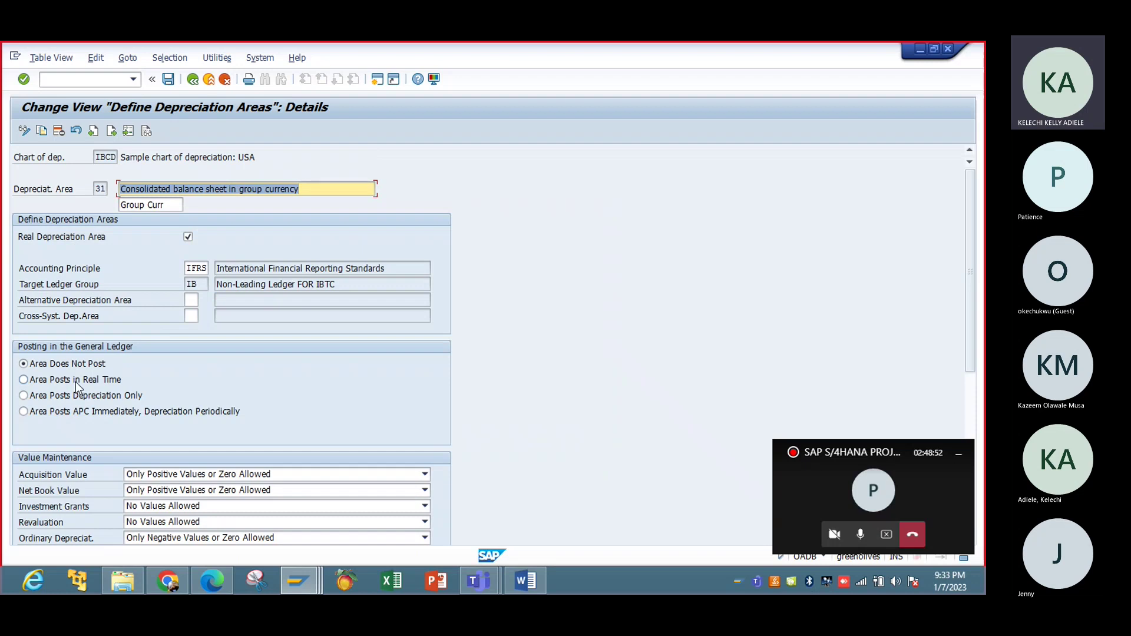
{"action": "left_click", "coordinate": [82, 395]}
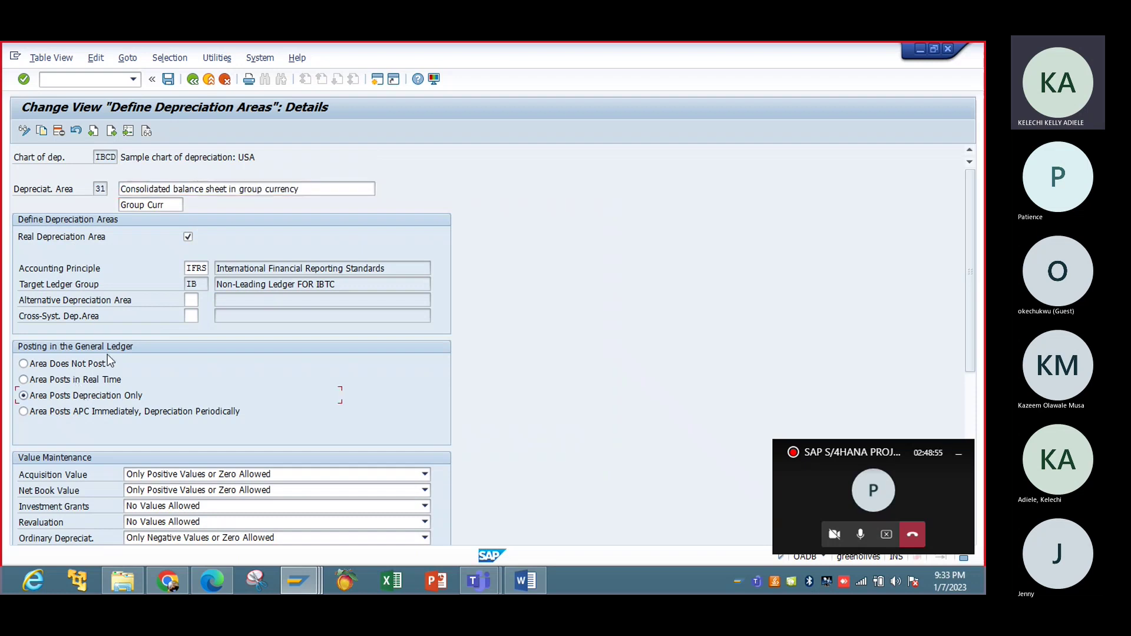
{"action": "left_click", "coordinate": [108, 412]}
{"action": "left_click", "coordinate": [168, 80]}
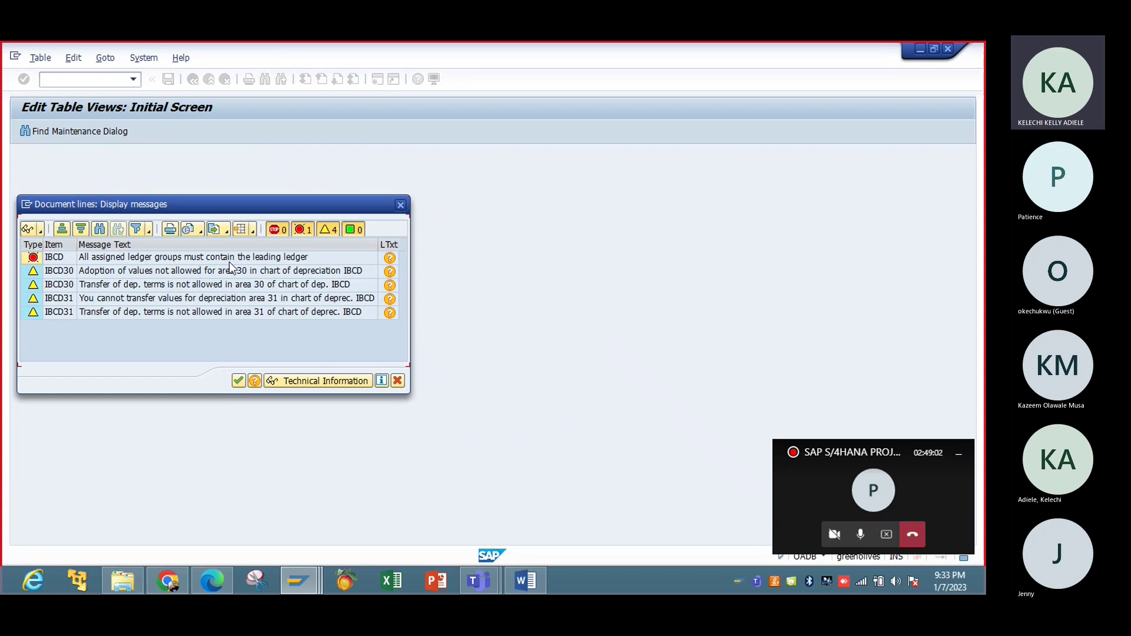
{"action": "left_click", "coordinate": [240, 380]}
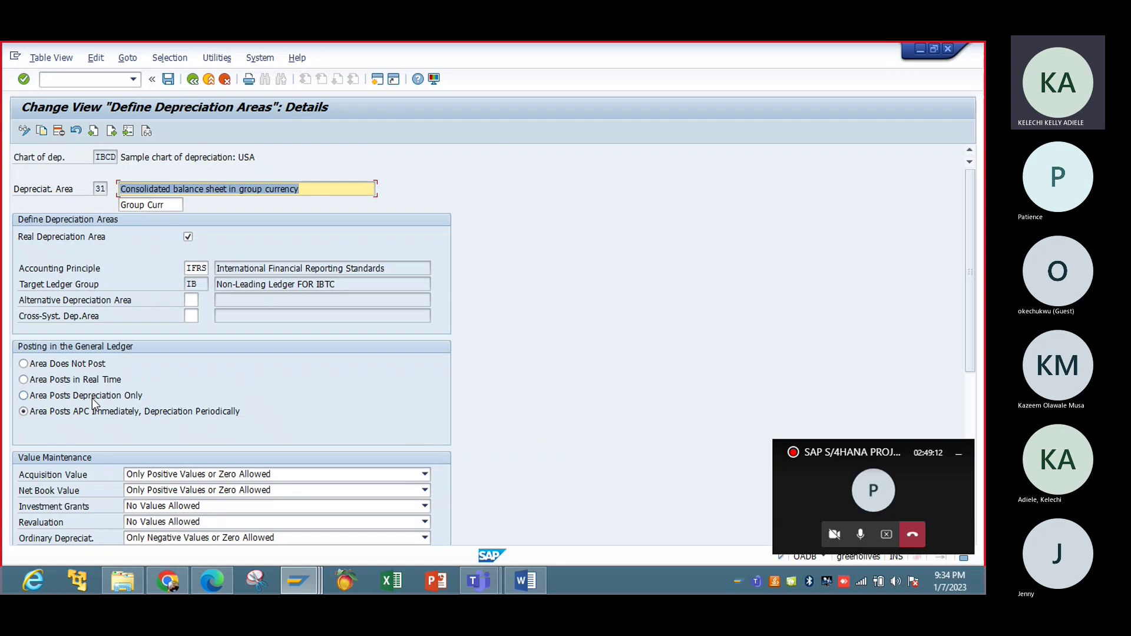
Set depreciation area 31's general ledger posting to Area Posts Depreciation Only, attempt to save, and return to the overview.
{"action": "left_click", "coordinate": [89, 398]}
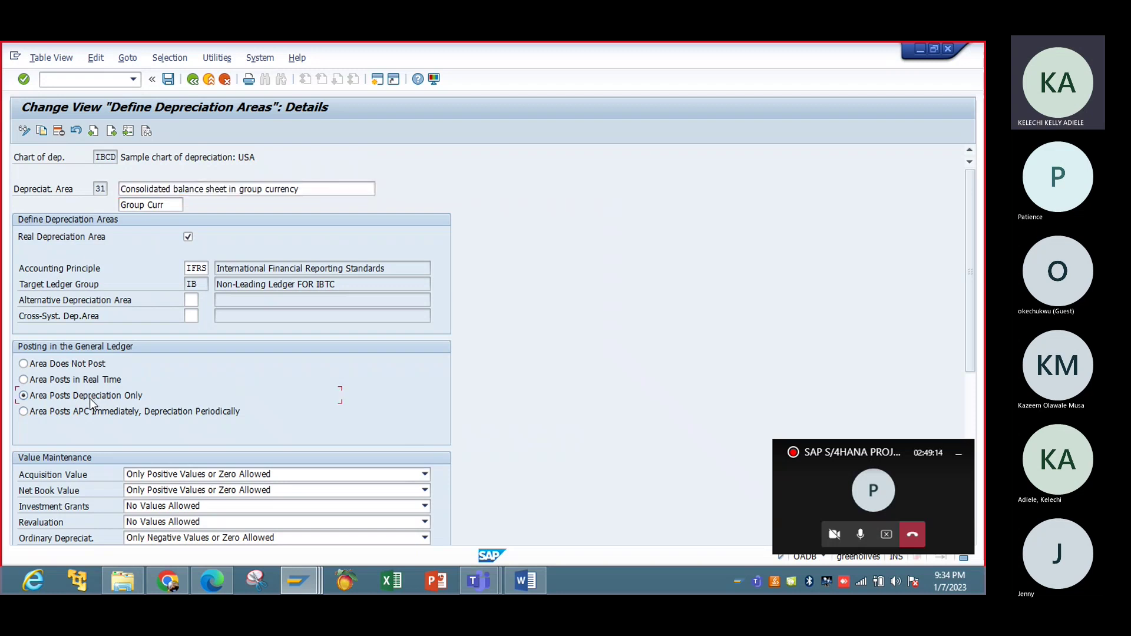
{"action": "left_click", "coordinate": [168, 79]}
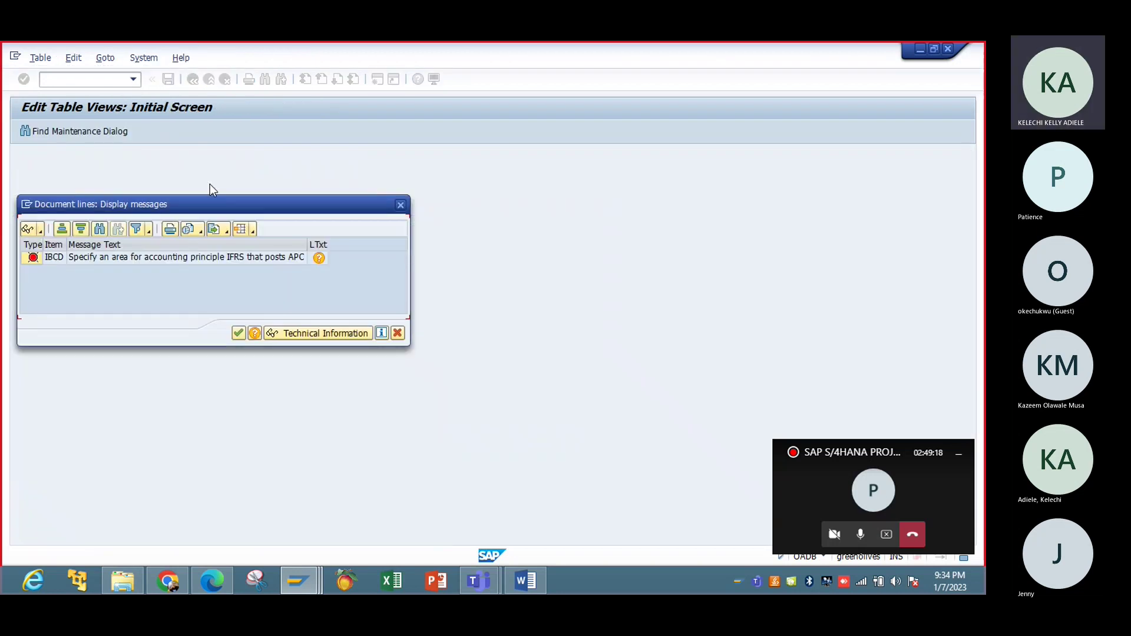
{"action": "left_click", "coordinate": [240, 335]}
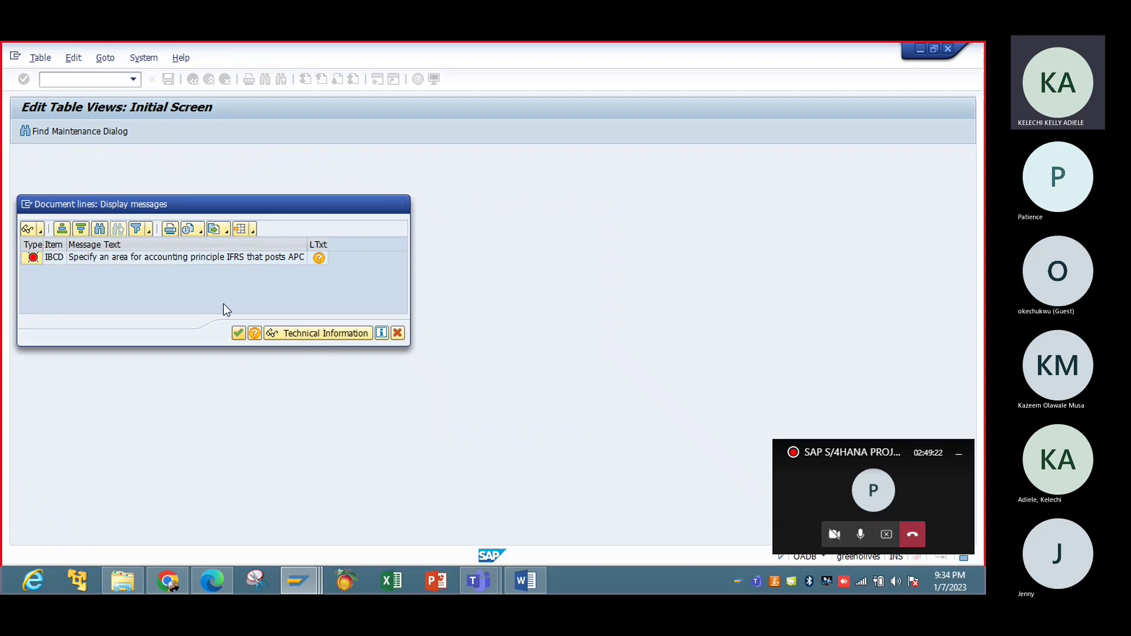
{"action": "left_click", "coordinate": [192, 79]}
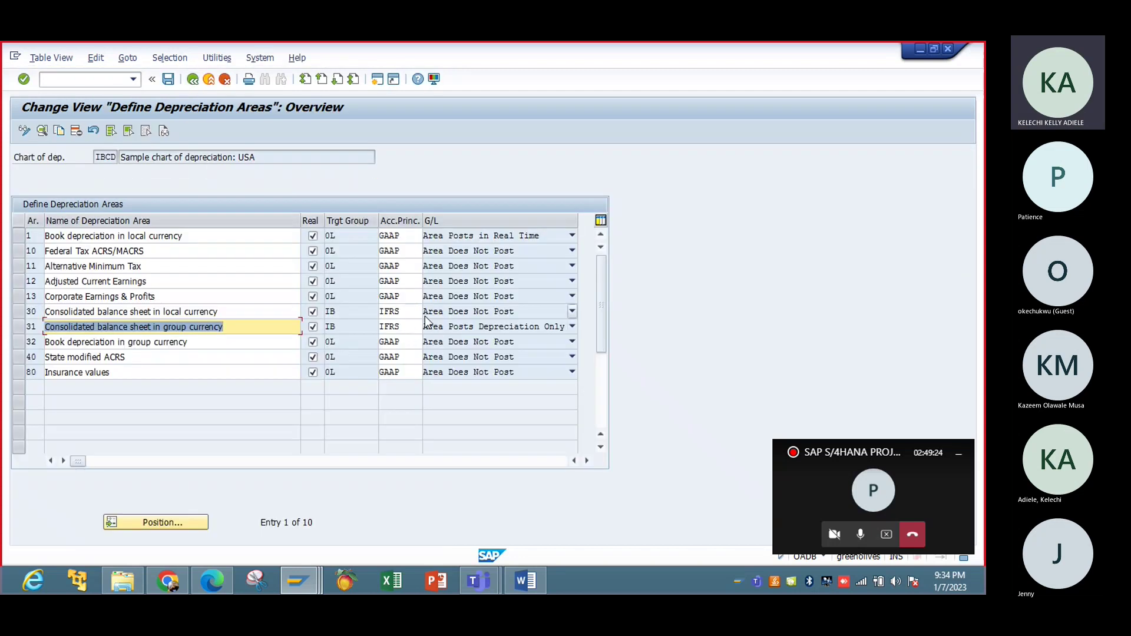
Set depreciation area 30's posting to Area Posts APC Immediately, Depreciation Periodically, attempt to save, and return to the overview.
{"action": "left_click", "coordinate": [421, 312]}
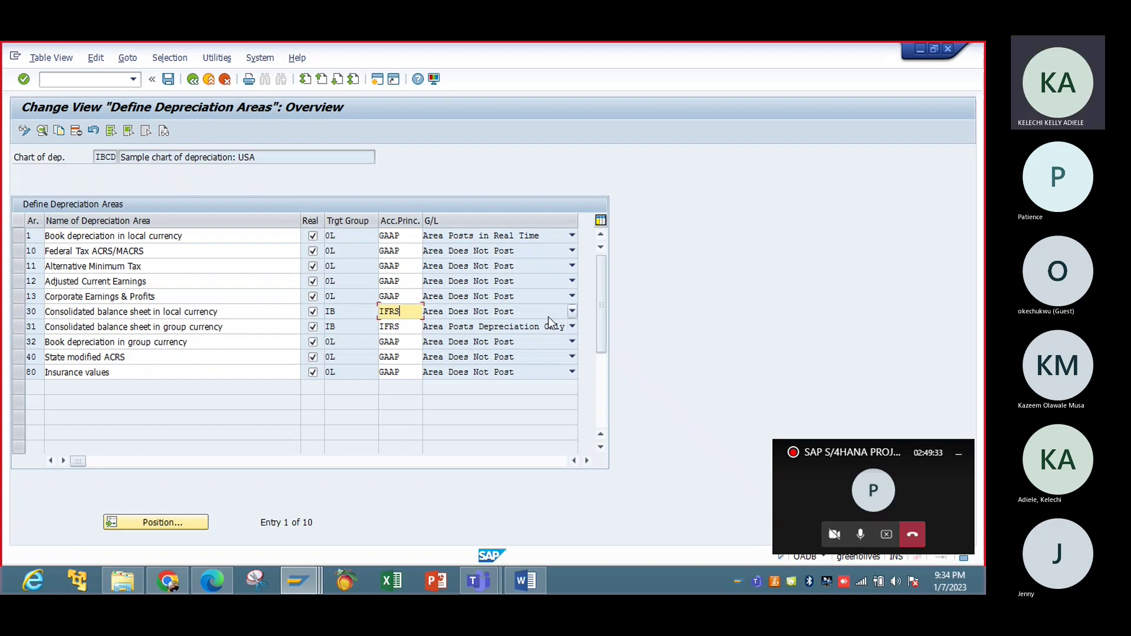
{"action": "double_click", "coordinate": [258, 308]}
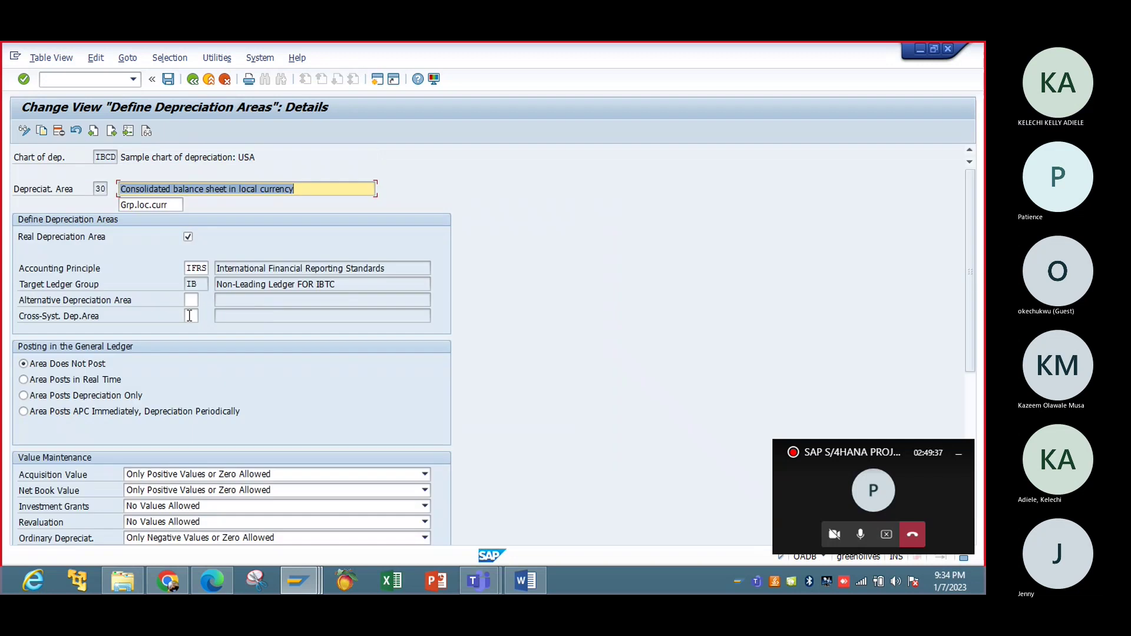
{"action": "left_click", "coordinate": [102, 397]}
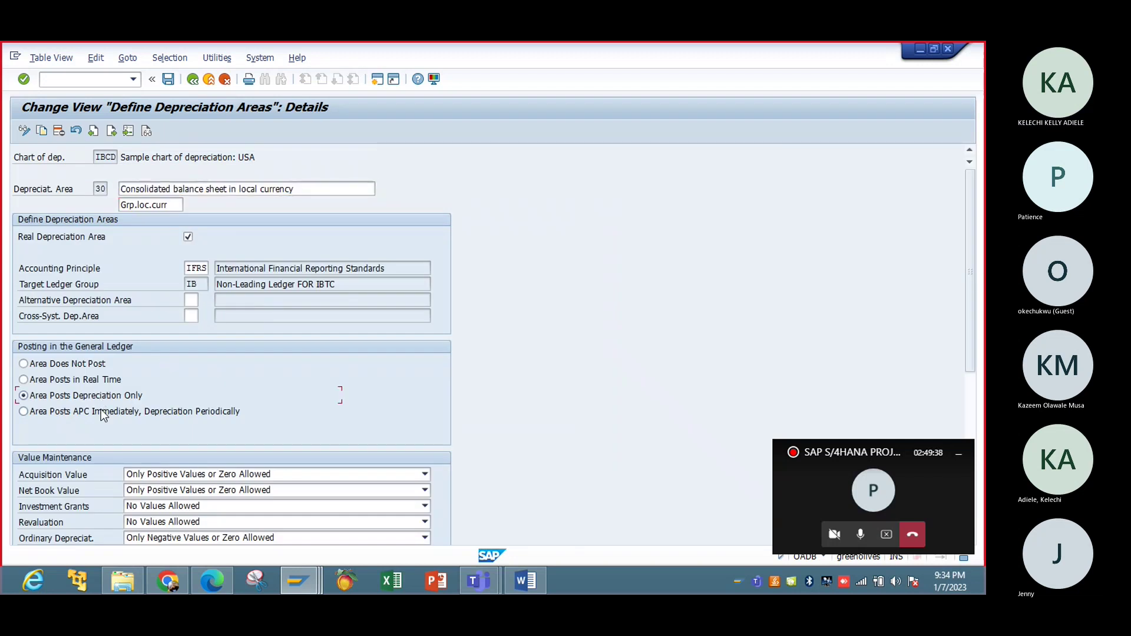
{"action": "left_click", "coordinate": [102, 412]}
{"action": "left_click", "coordinate": [168, 85]}
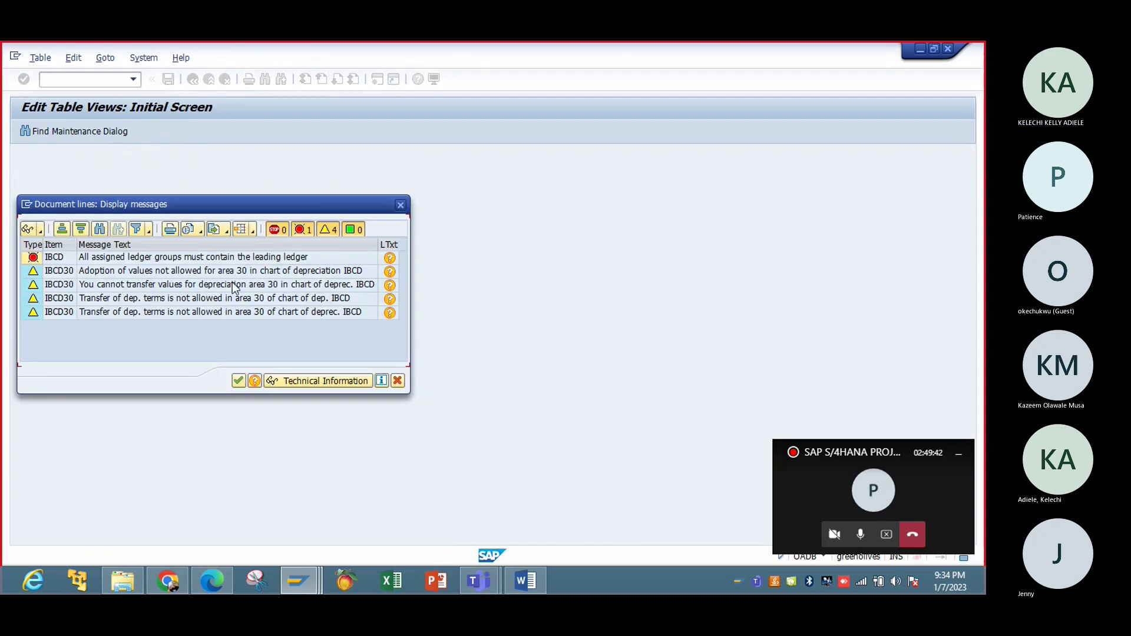
{"action": "left_click", "coordinate": [238, 381]}
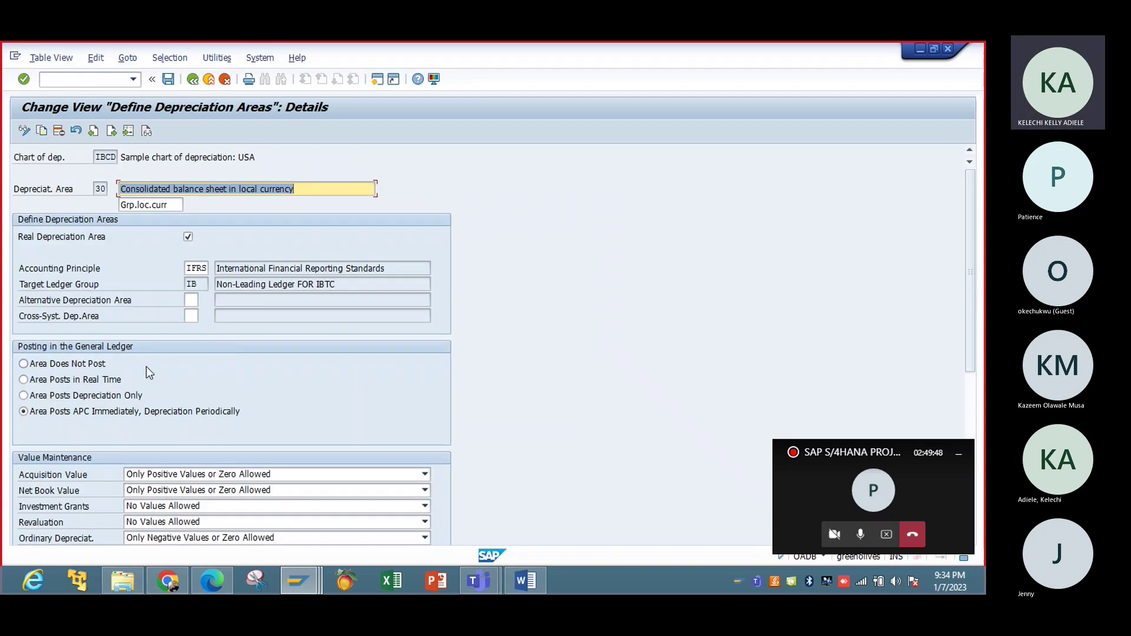
{"action": "left_click", "coordinate": [204, 80]}
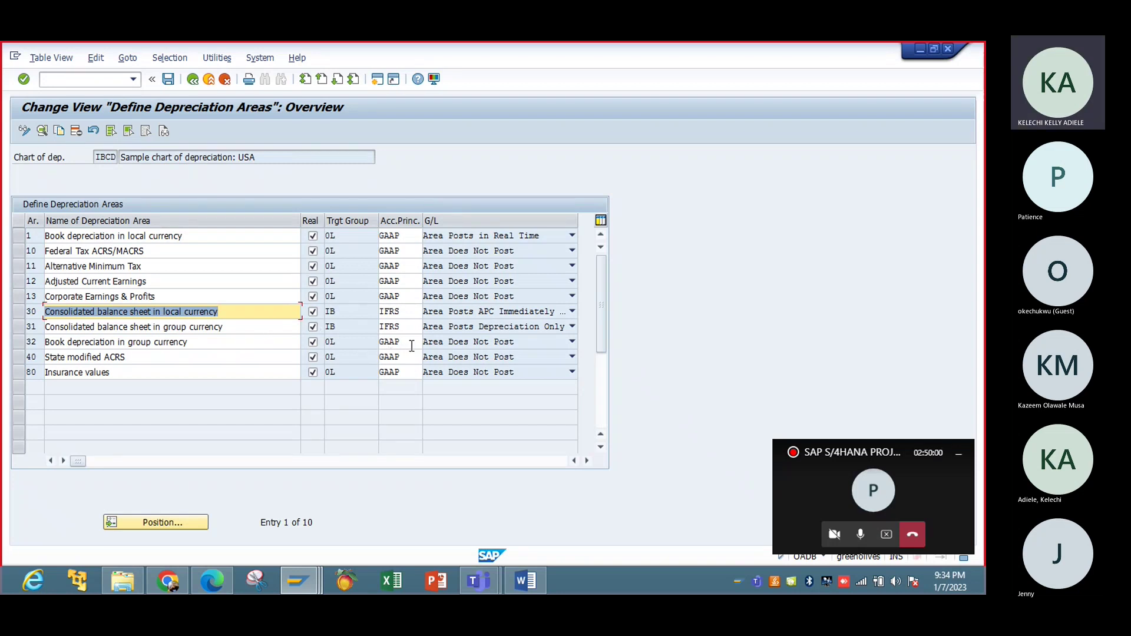
Attempt to save from the depreciation area overview and read the long text of the error about assigned ledger groups.
{"action": "left_click", "coordinate": [572, 342]}
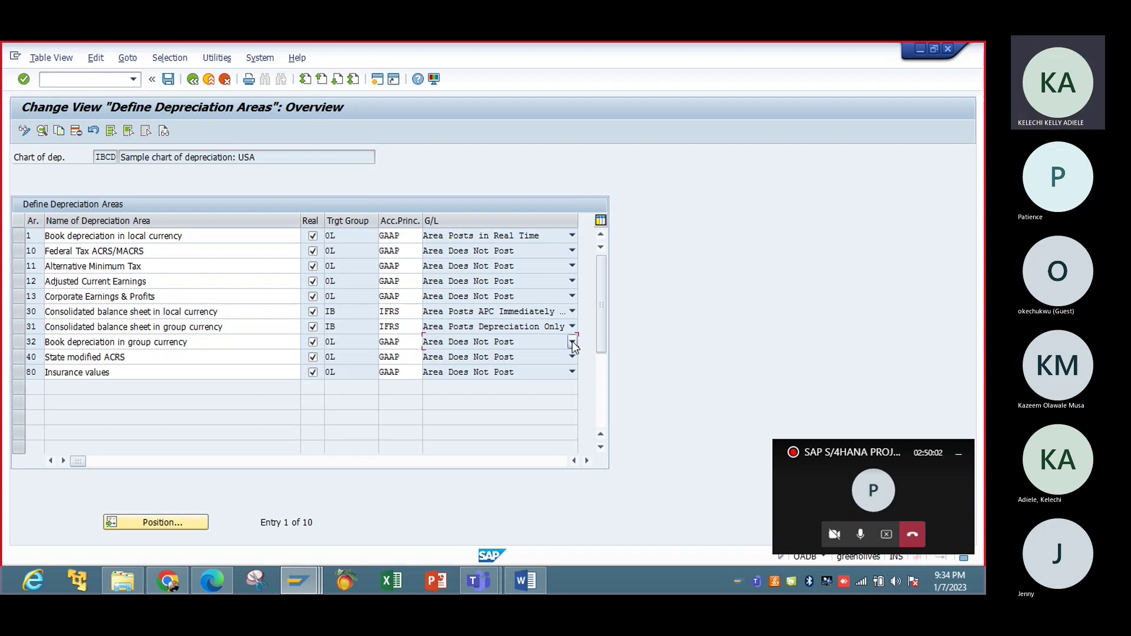
{"action": "left_click", "coordinate": [168, 79]}
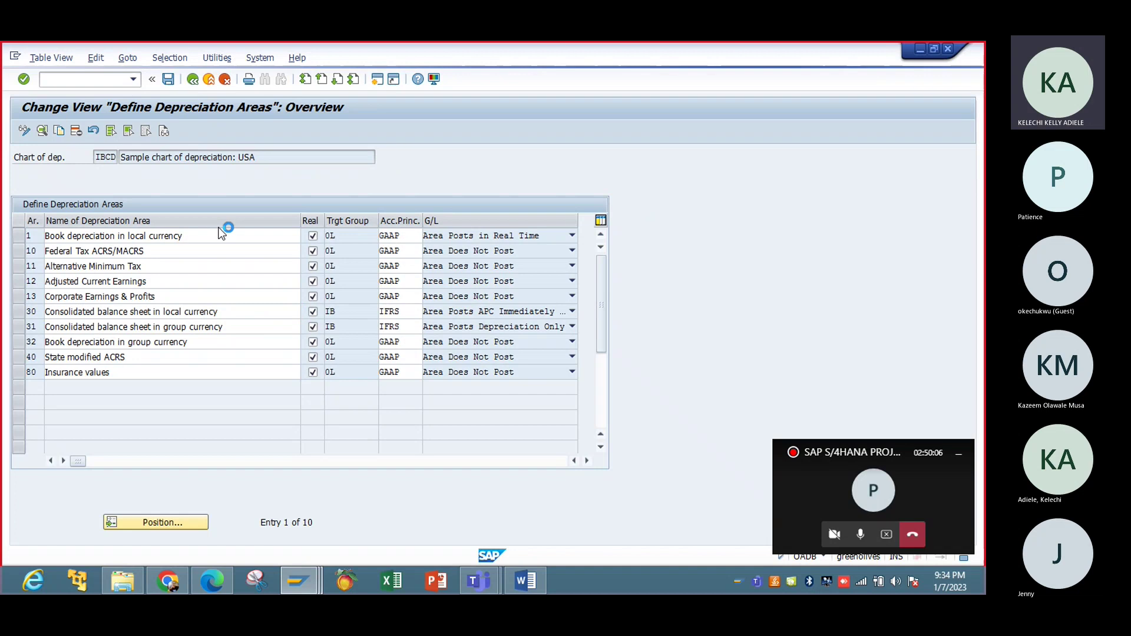
{"action": "left_click", "coordinate": [219, 258]}
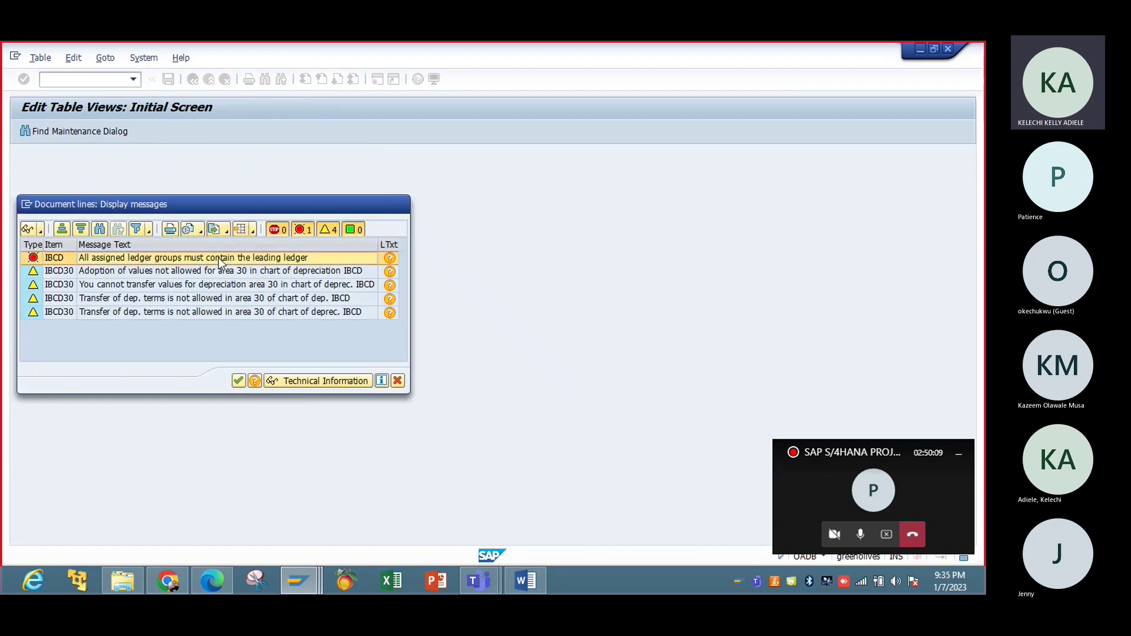
{"action": "double_click", "coordinate": [219, 261]}
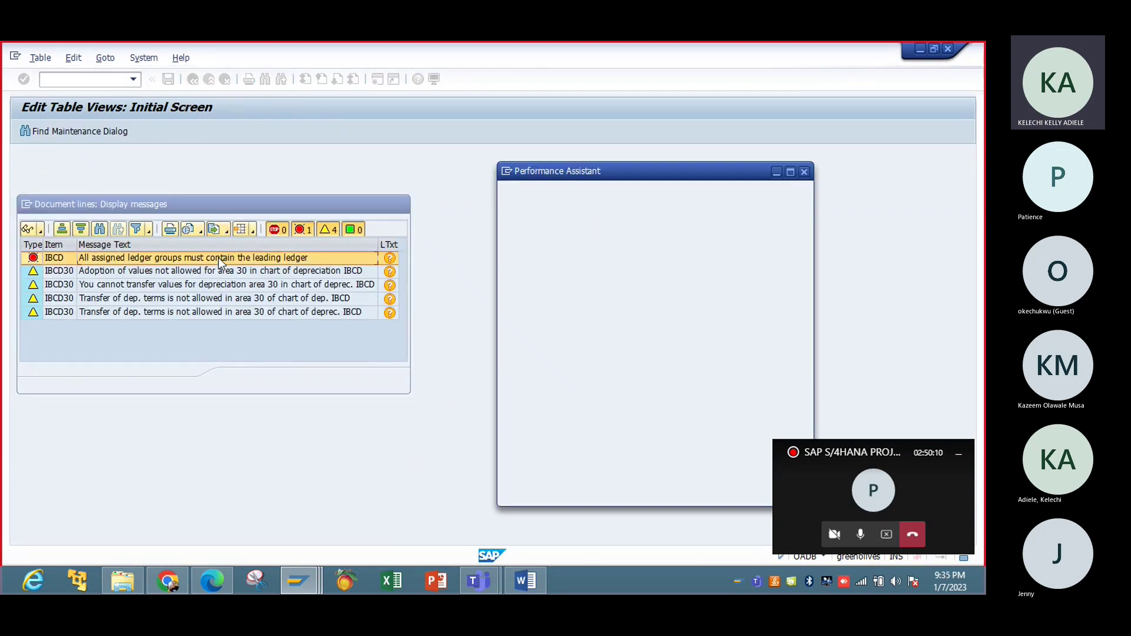
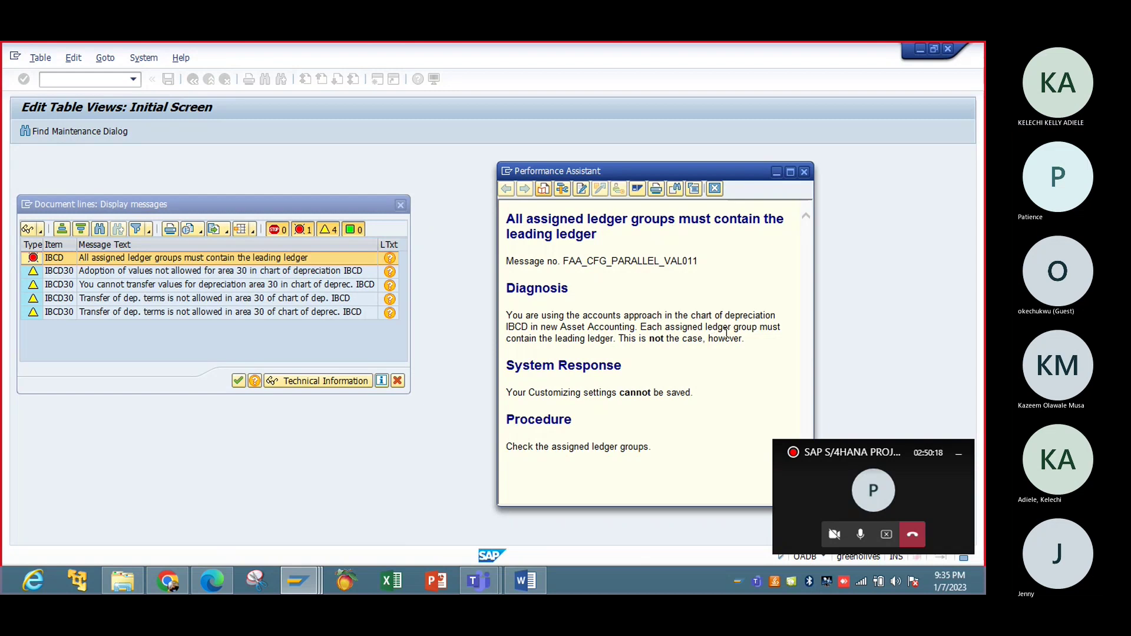
{"action": "left_click", "coordinate": [805, 174]}
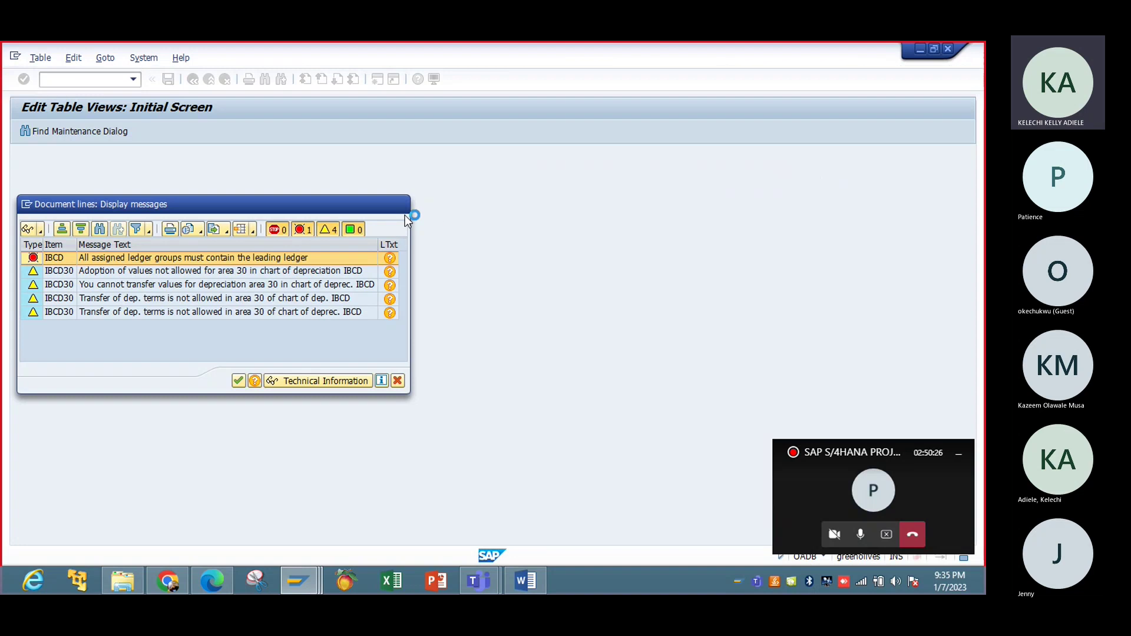
{"action": "left_click", "coordinate": [398, 380]}
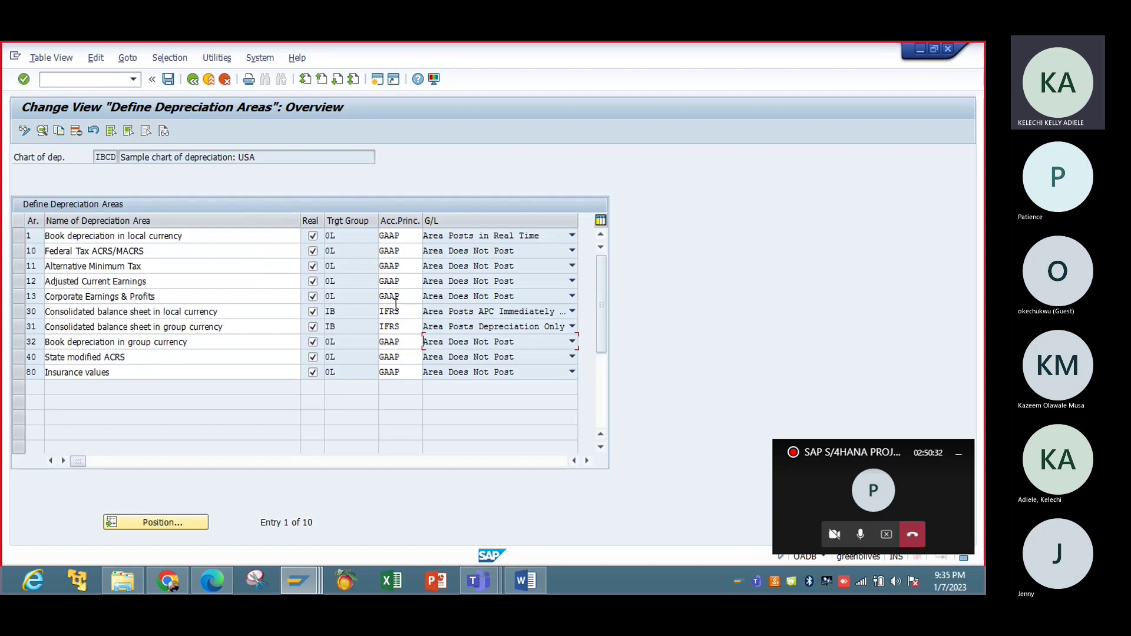
Try accounting principle GAAP for depreciation area 31, attempt to save, and close the message log.
{"action": "left_click", "coordinate": [399, 313]}
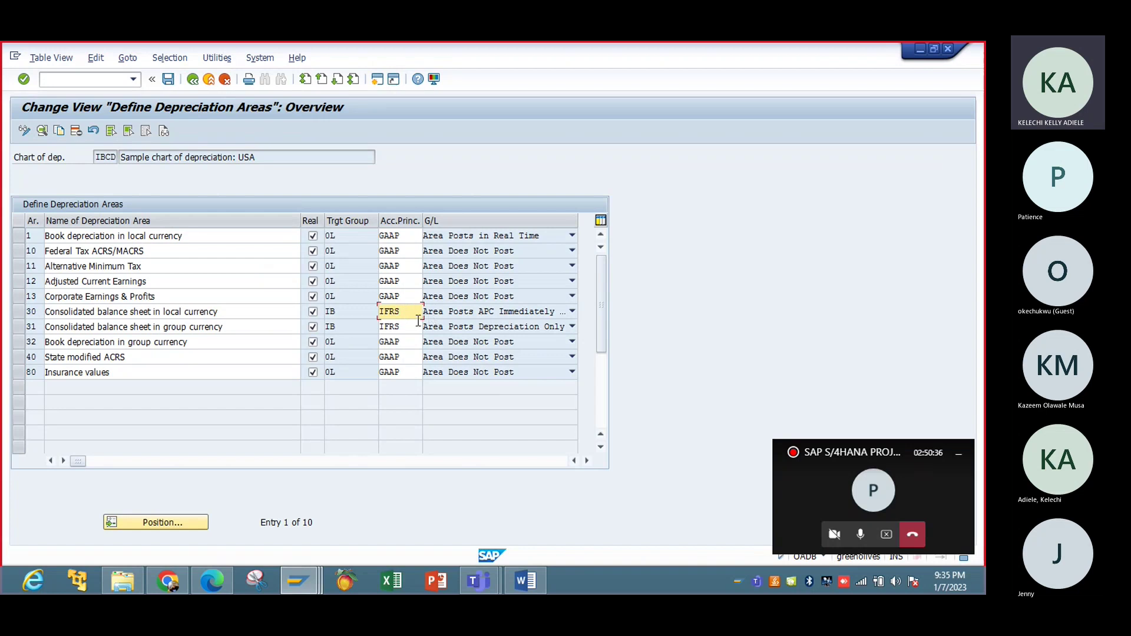
{"action": "left_click", "coordinate": [417, 325]}
{"action": "left_click", "coordinate": [429, 326]}
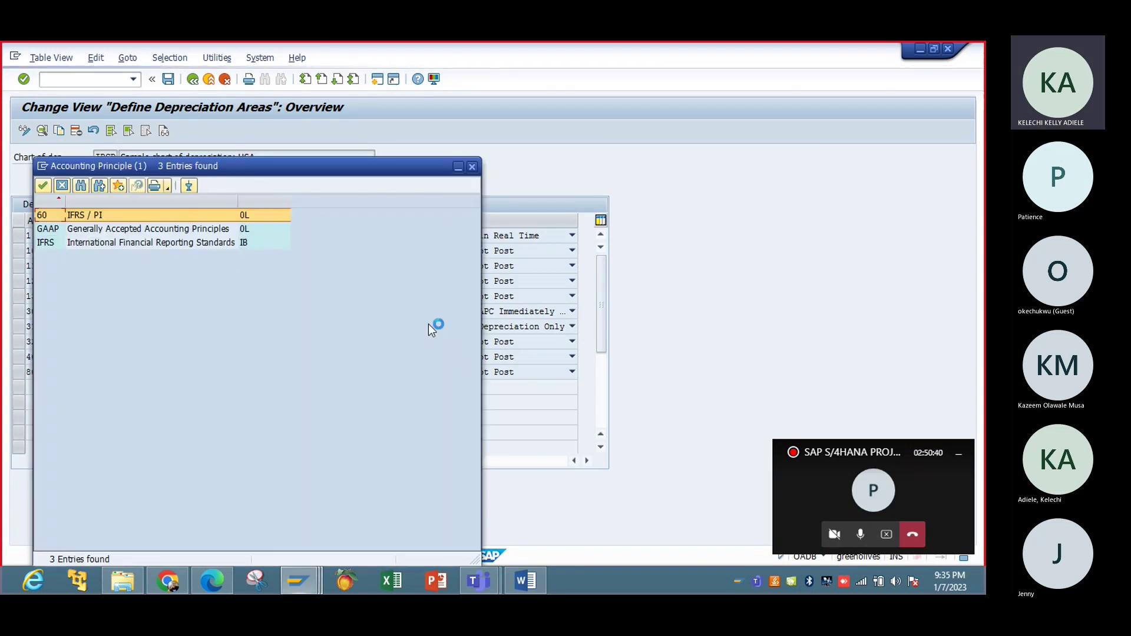
{"action": "left_click", "coordinate": [137, 231]}
{"action": "double_click", "coordinate": [137, 231]}
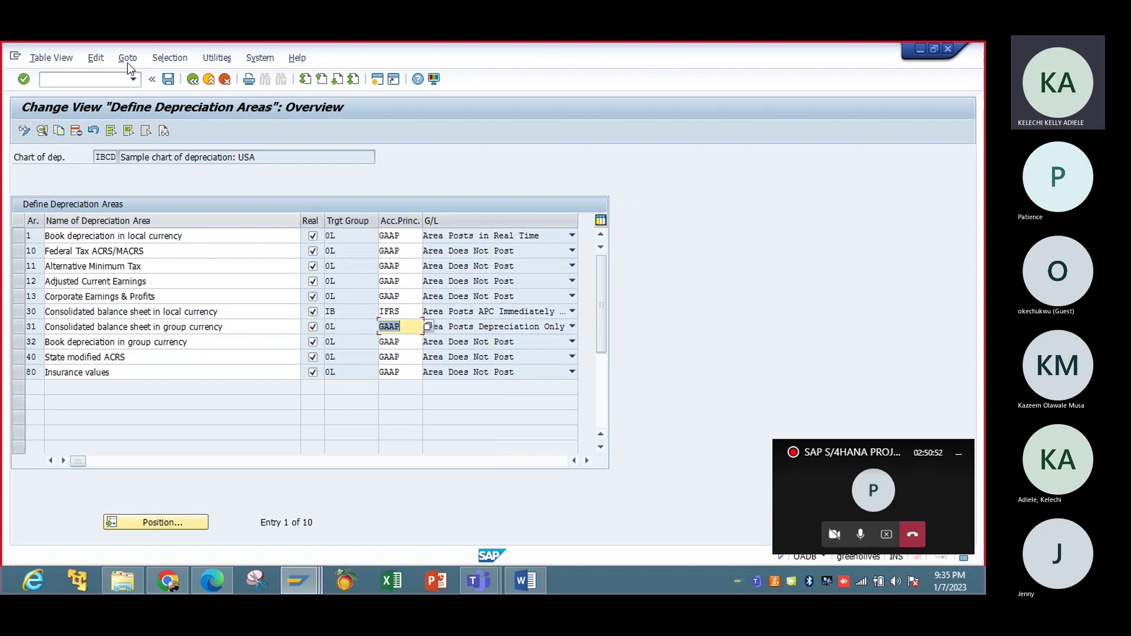
{"action": "left_click", "coordinate": [169, 80]}
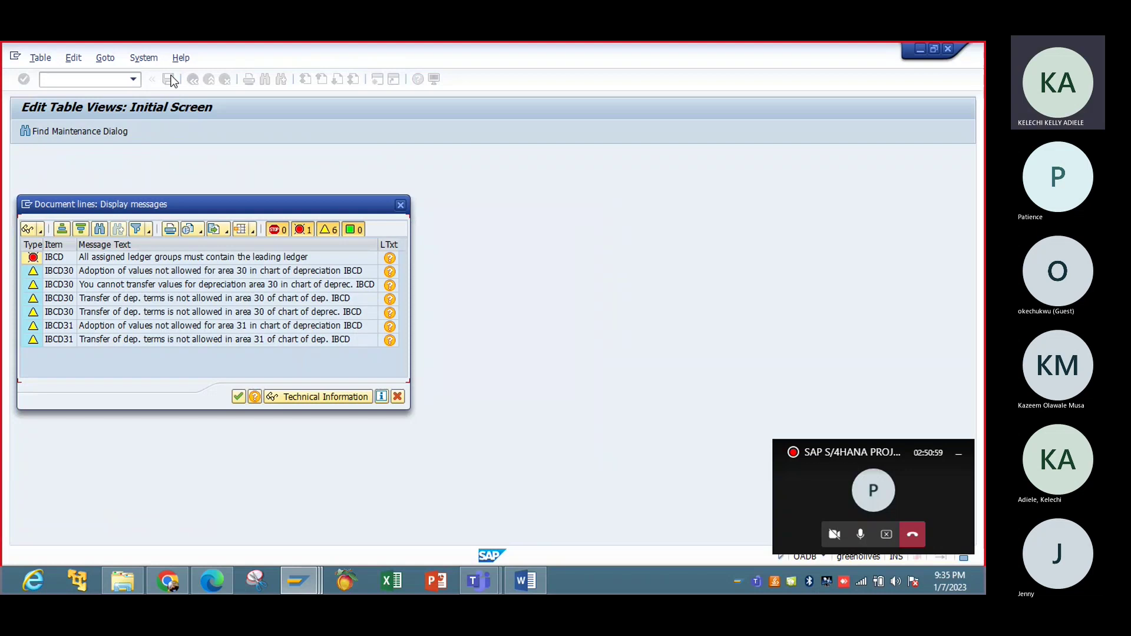
{"action": "left_click", "coordinate": [402, 205]}
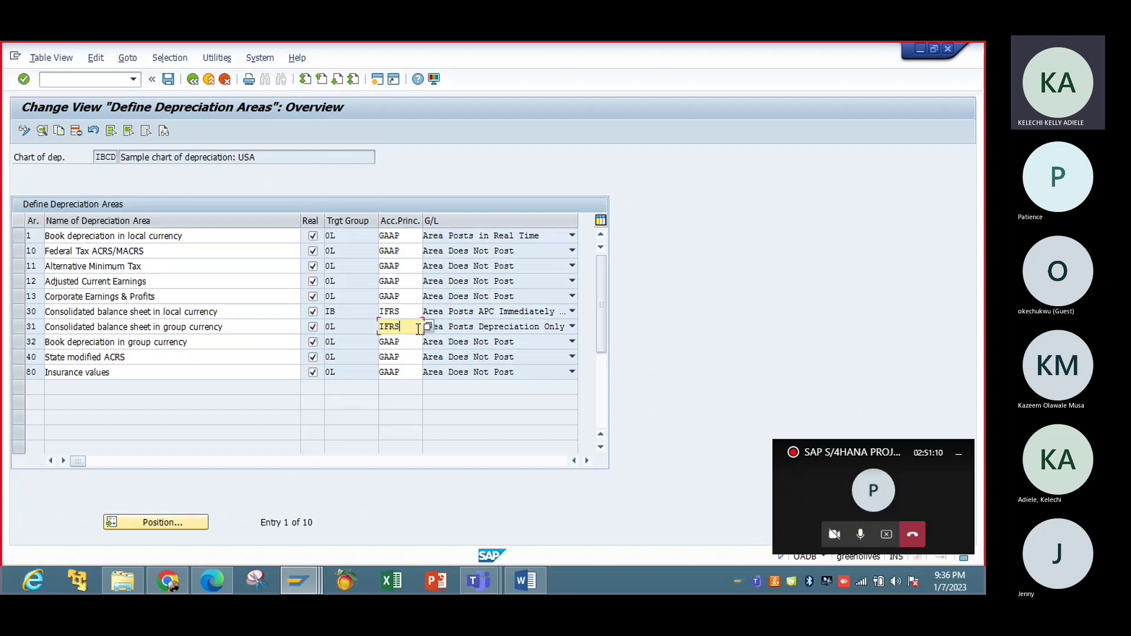
Restore accounting principle IFRS for depreciation area 31, set its general ledger posting to Area Does Not Post, and attempt to save.
{"action": "key", "text": "Return"}
{"action": "left_click", "coordinate": [410, 311]}
{"action": "key", "text": "Return"}
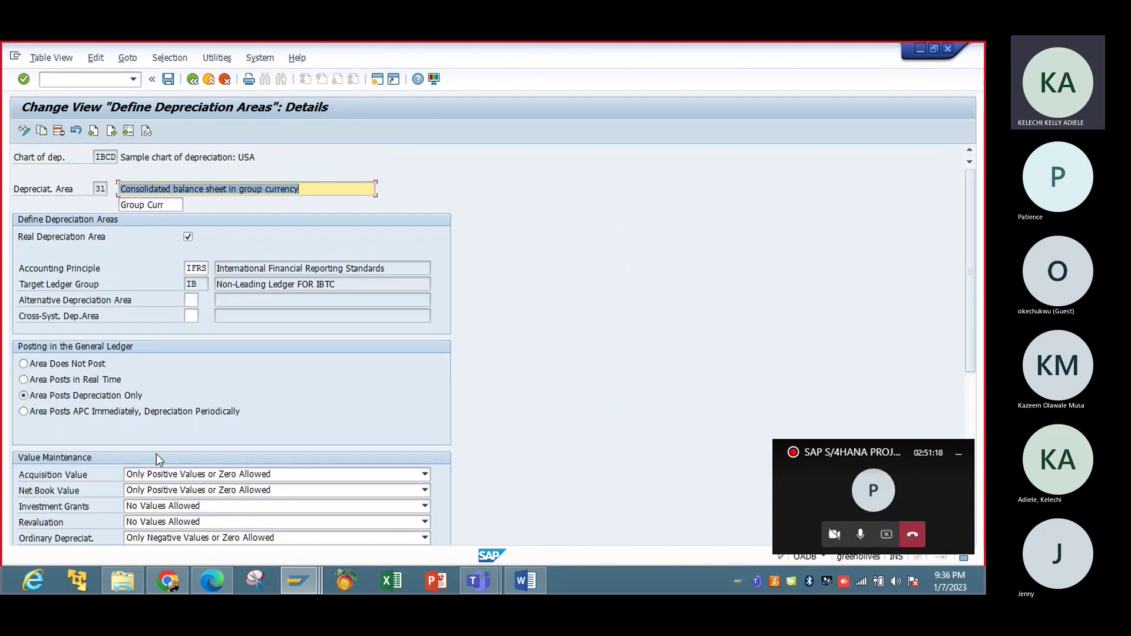
{"action": "left_click", "coordinate": [85, 364]}
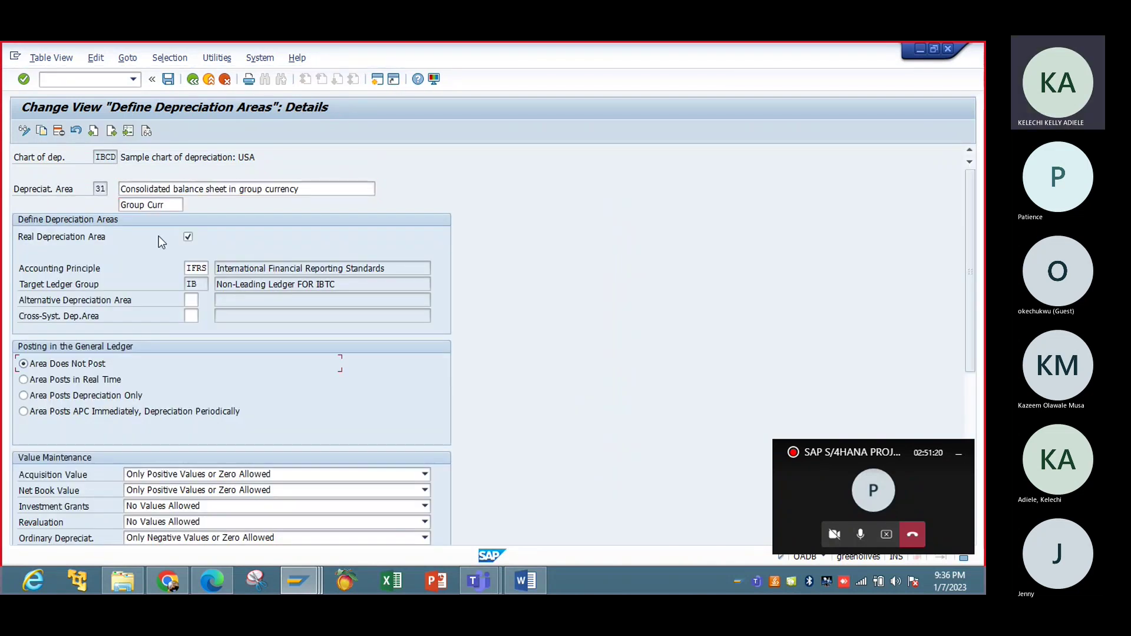
{"action": "left_click", "coordinate": [169, 79]}
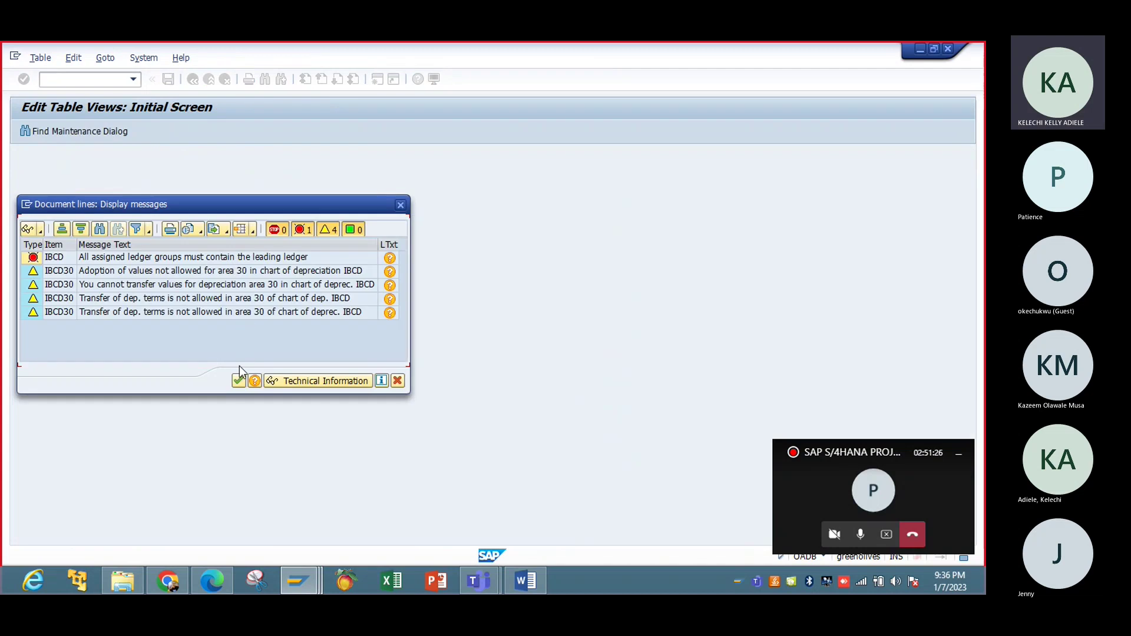
Close the depreciation area message log and return to the ledger overview in the session with the company code ledger settings.
{"action": "left_click", "coordinate": [239, 381]}
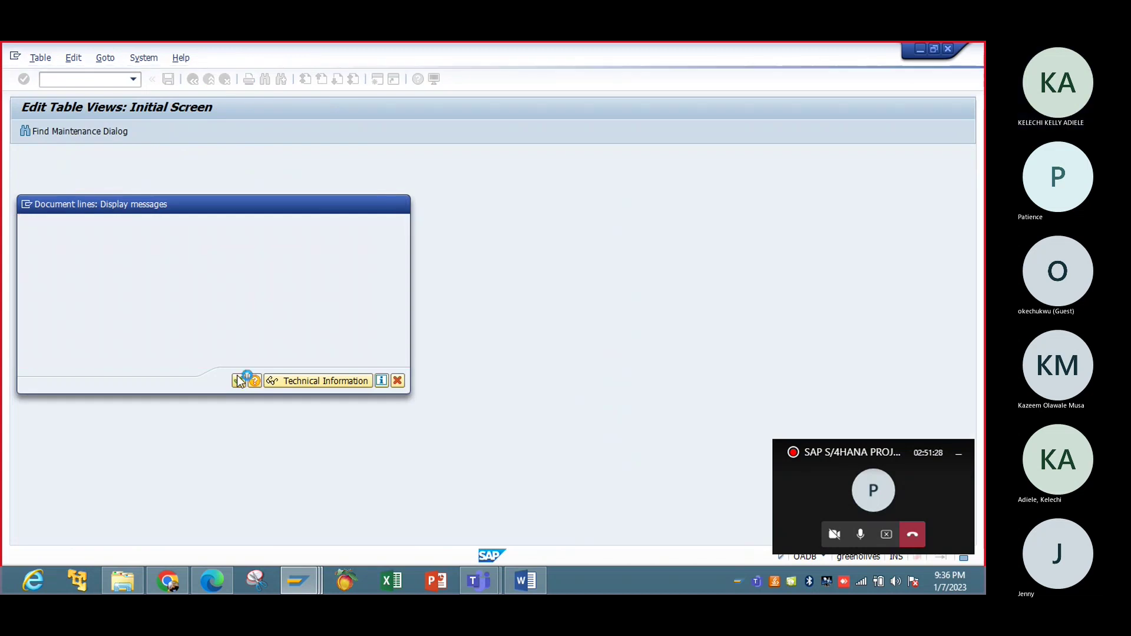
{"action": "left_click", "coordinate": [310, 589]}
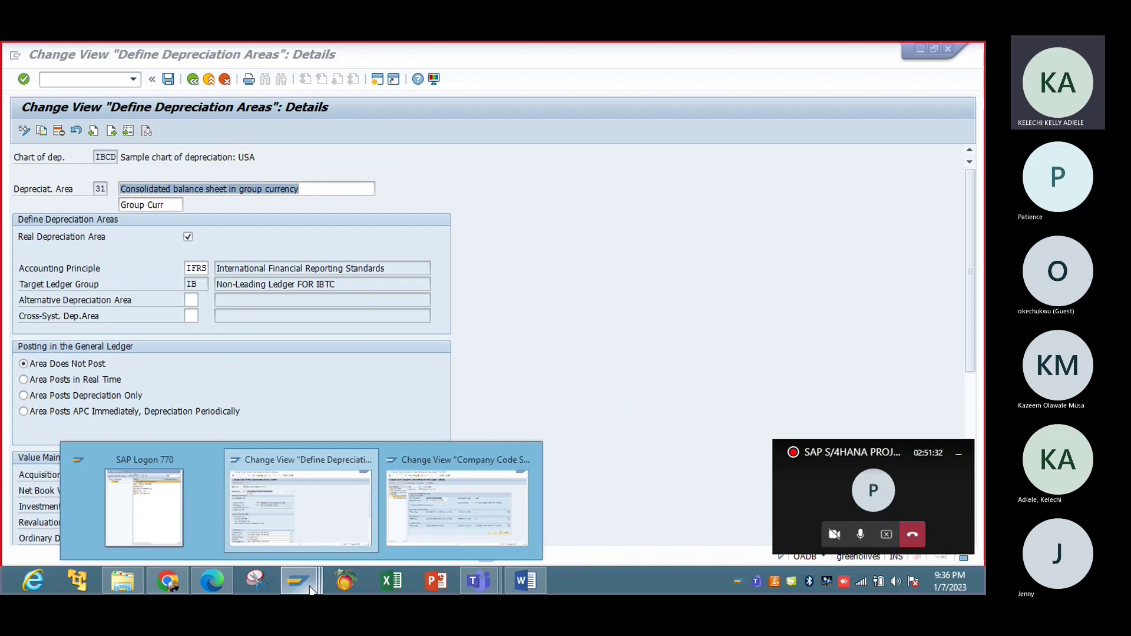
{"action": "left_click", "coordinate": [469, 510]}
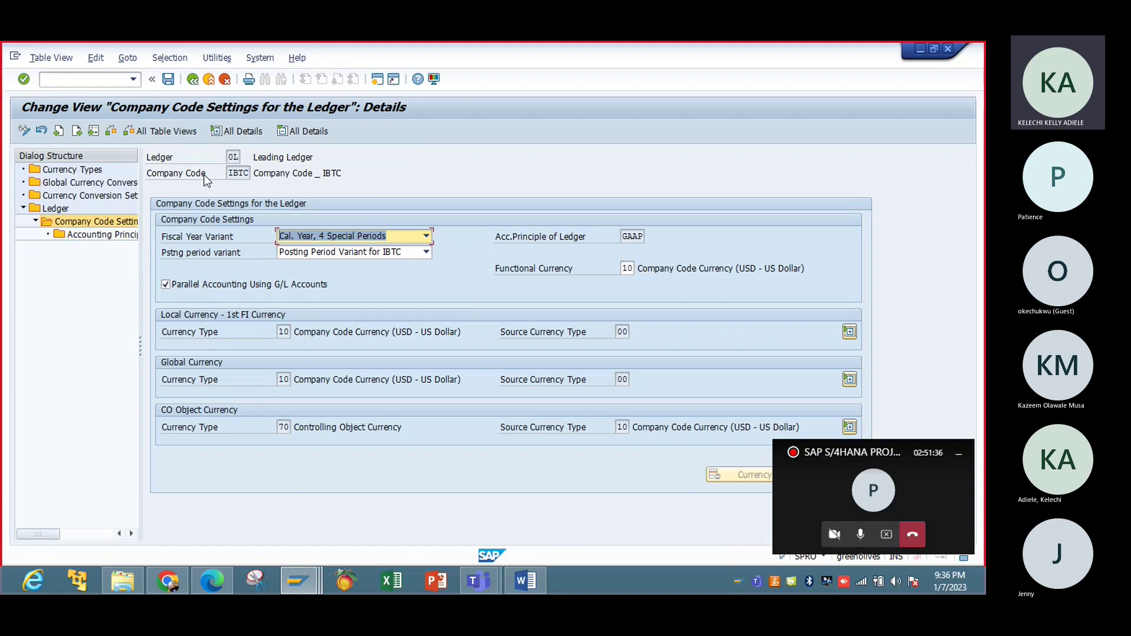
{"action": "left_click", "coordinate": [192, 81]}
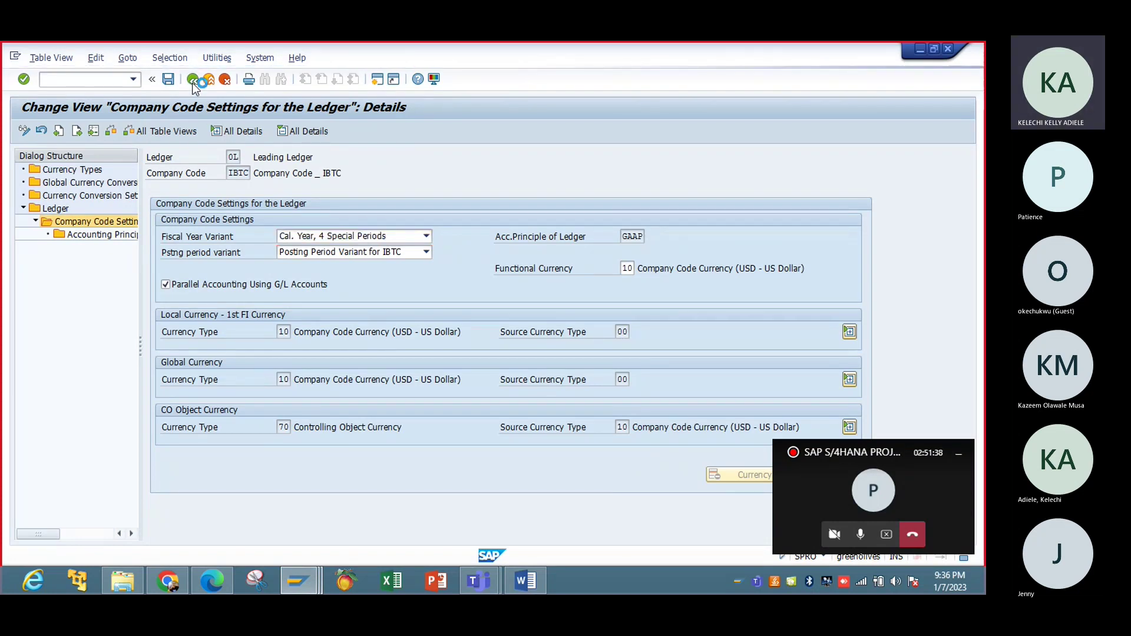
{"action": "left_click", "coordinate": [192, 81]}
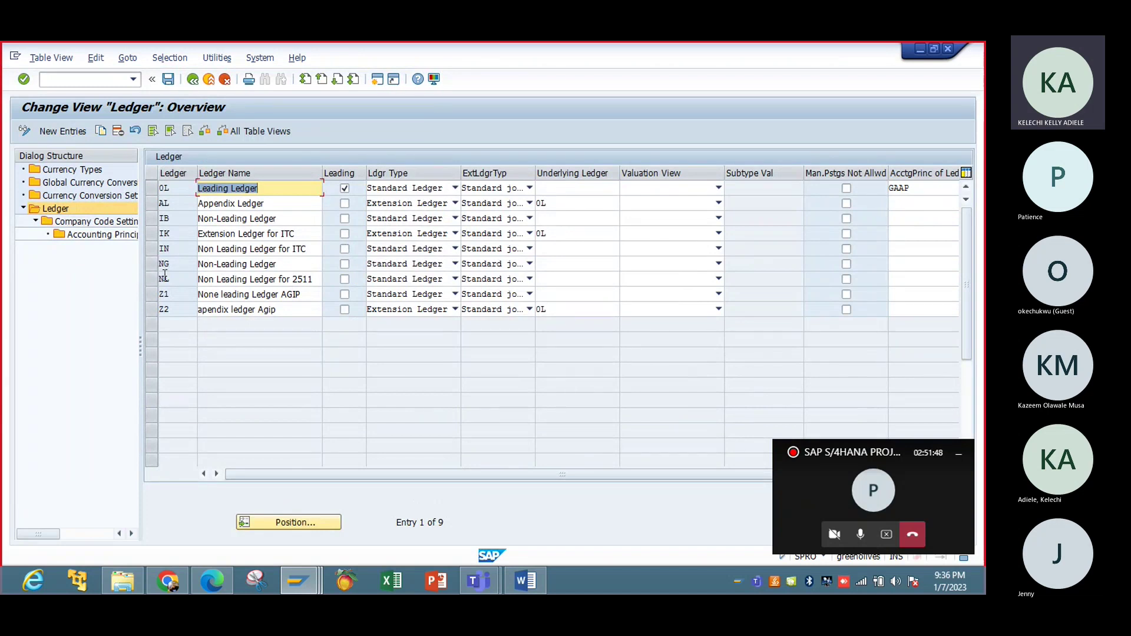
Examine the company code IBTC settings and the accounting principles assigned to non-leading ledger IB.
{"action": "left_click", "coordinate": [160, 218]}
{"action": "double_click", "coordinate": [122, 222]}
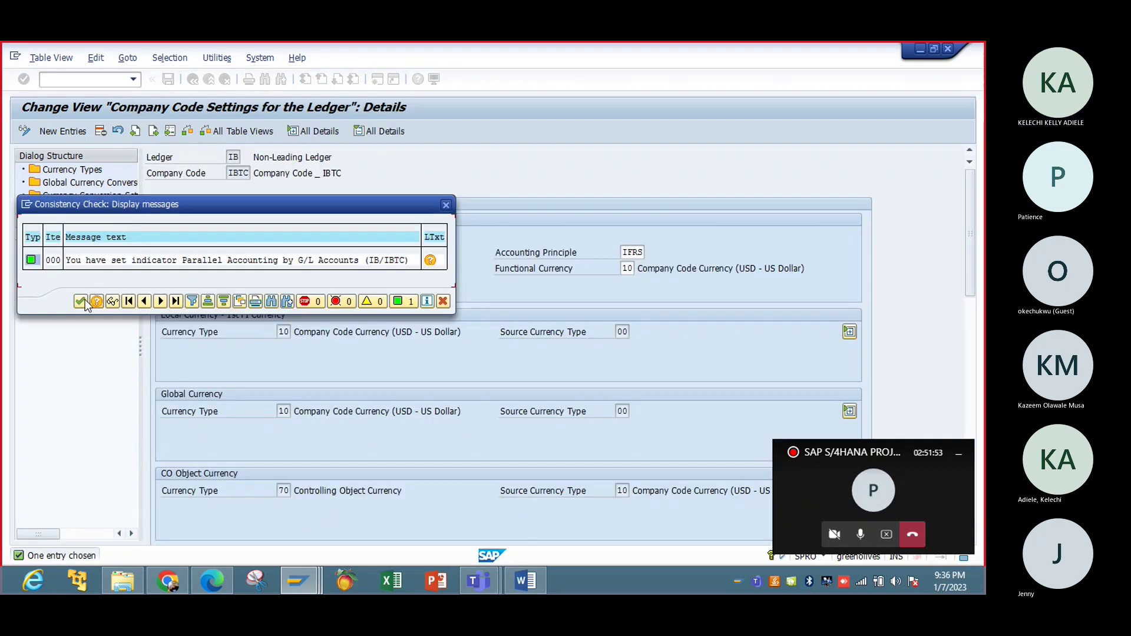
{"action": "left_click", "coordinate": [81, 301]}
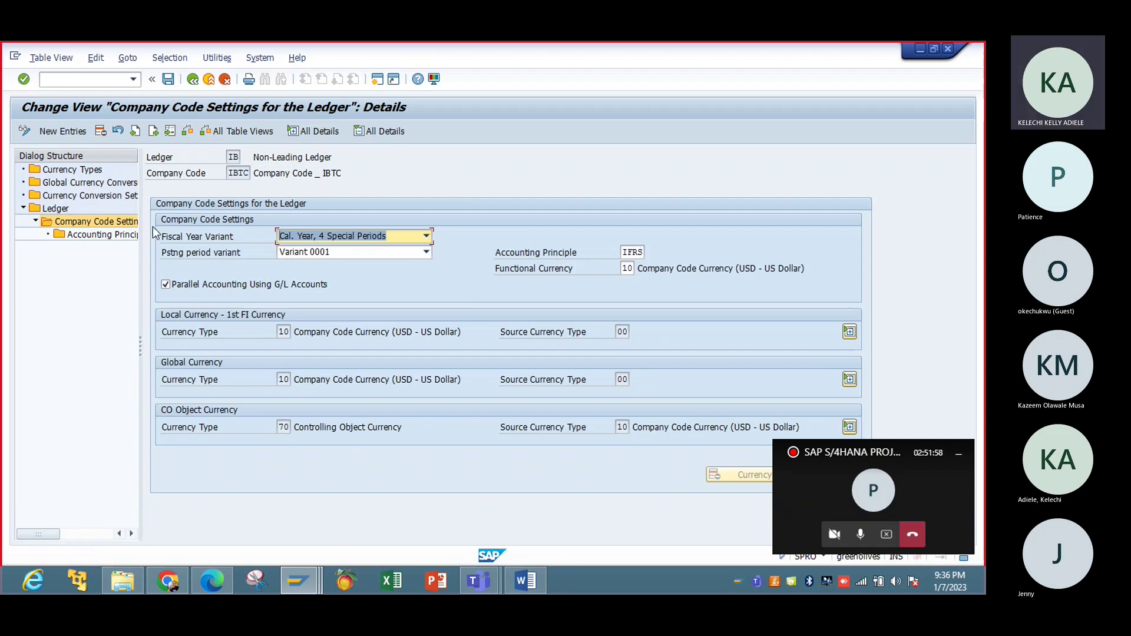
{"action": "double_click", "coordinate": [123, 235]}
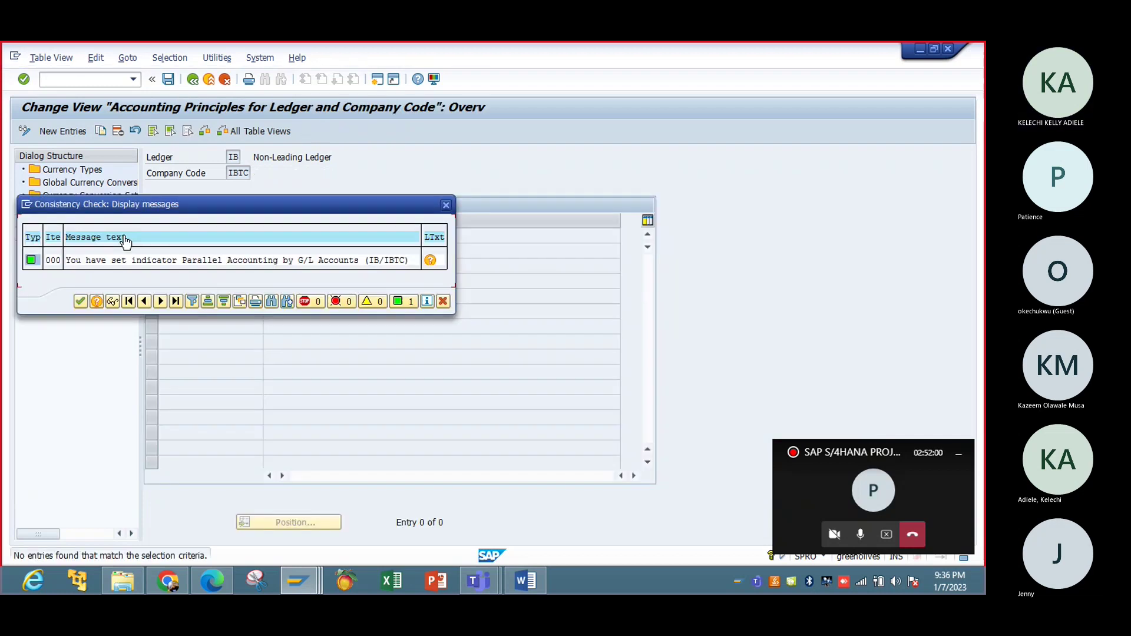
{"action": "left_click", "coordinate": [446, 205]}
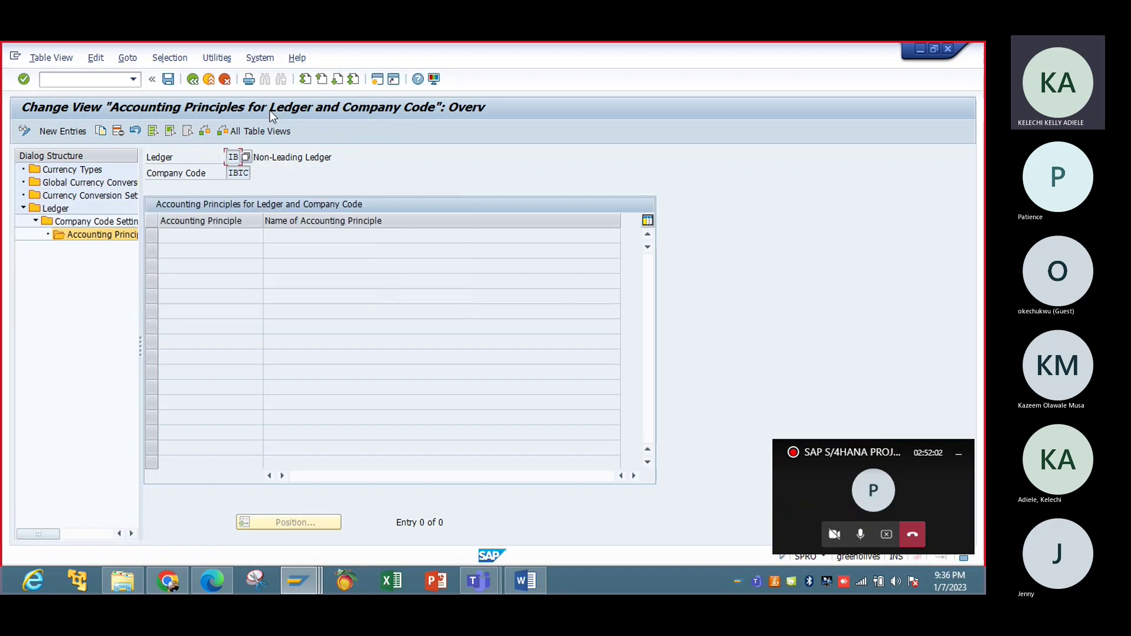
Leave the settings of ledger IB, dismiss the consistency check messages, and return to the implementation guide.
{"action": "left_click", "coordinate": [192, 83]}
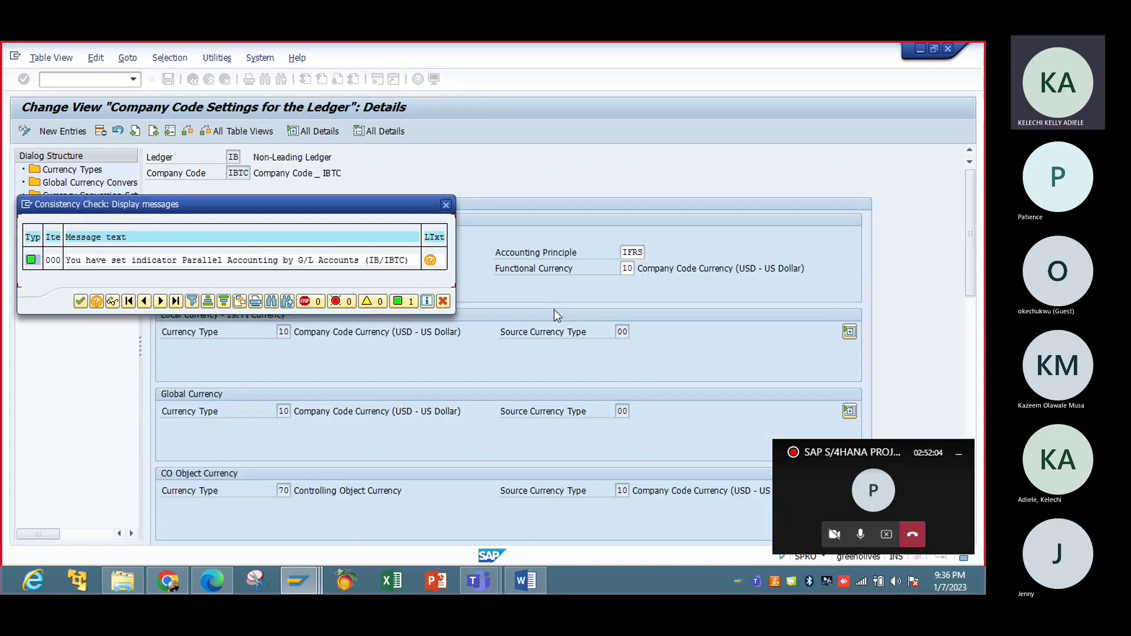
{"action": "left_click", "coordinate": [193, 80]}
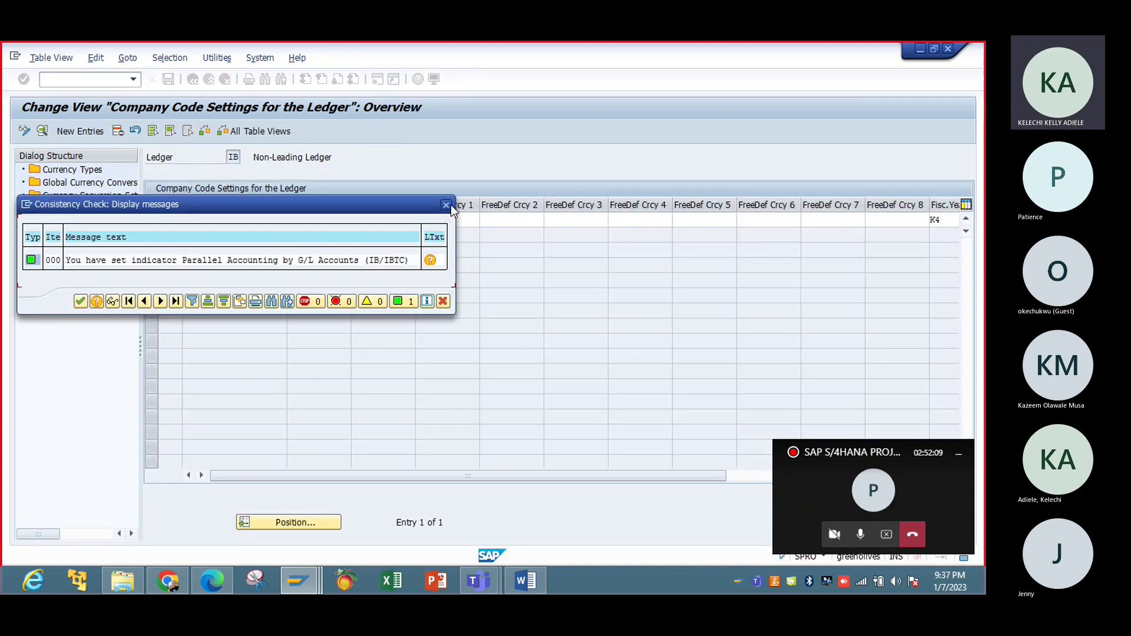
{"action": "left_click", "coordinate": [446, 205]}
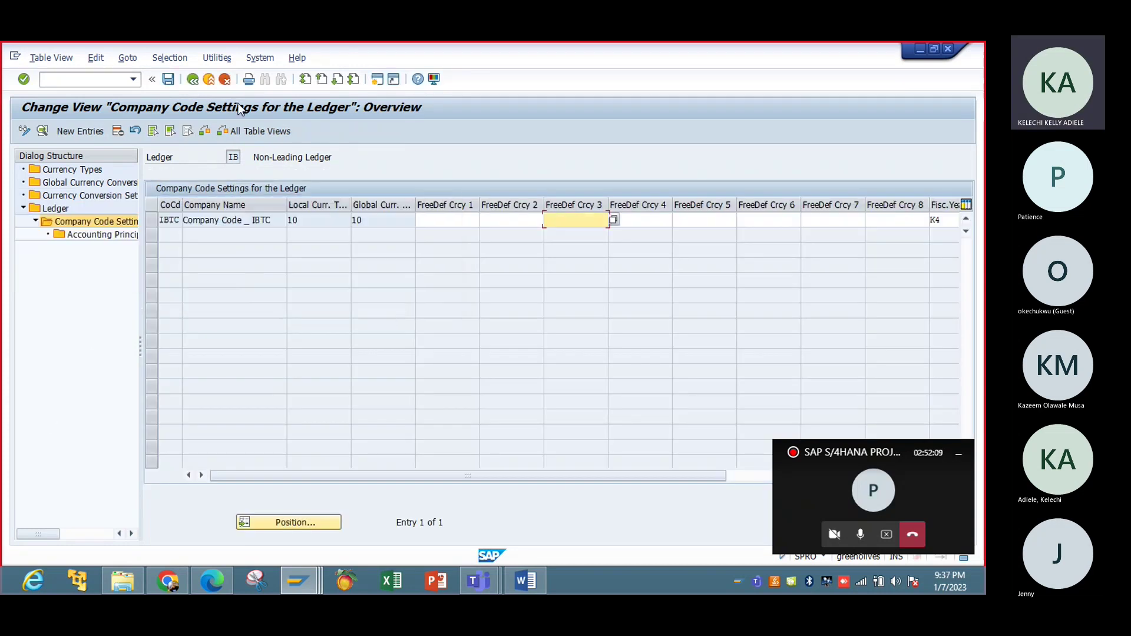
{"action": "left_click", "coordinate": [192, 80]}
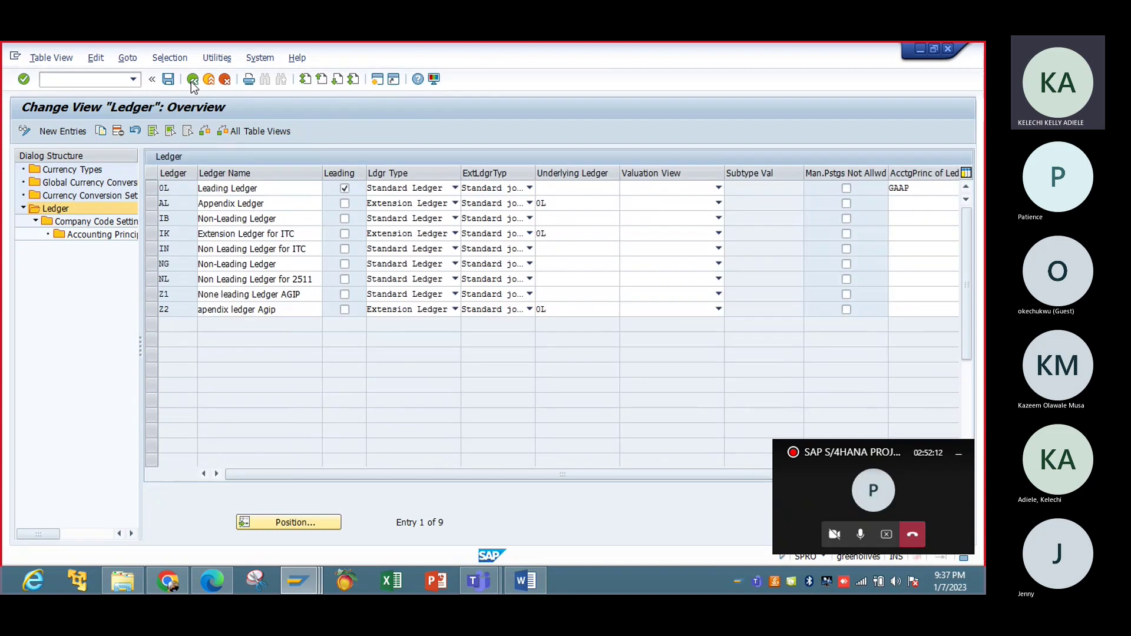
{"action": "left_click", "coordinate": [191, 82]}
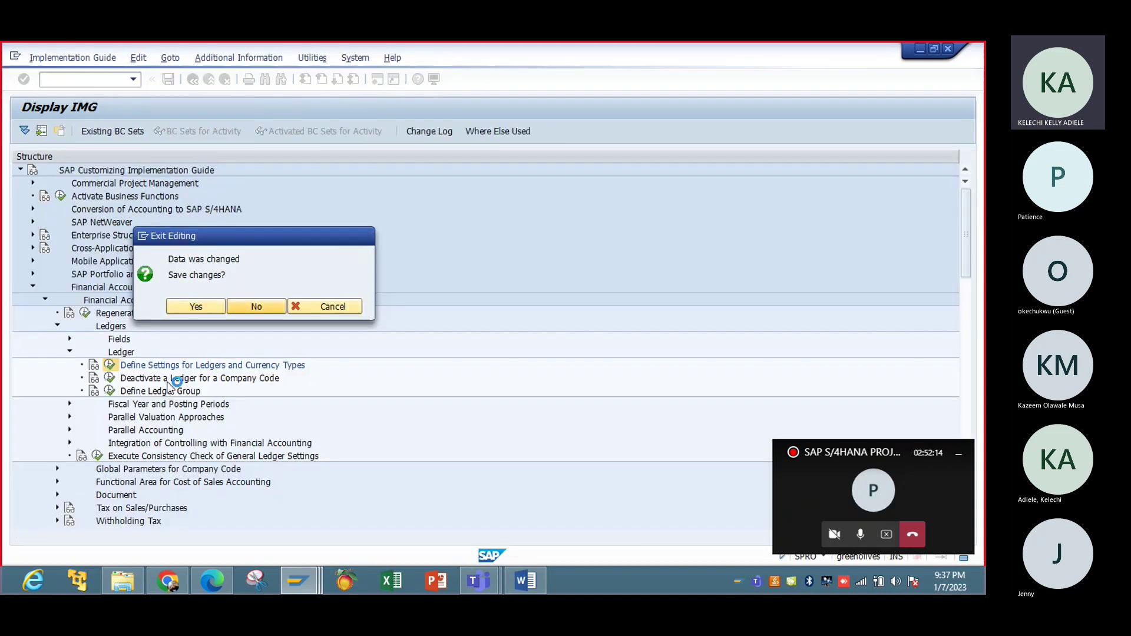
Open the Define Ledger Group activity, check the ledger assignment of group IB, and go back to the ledger groups.
{"action": "left_click", "coordinate": [110, 391]}
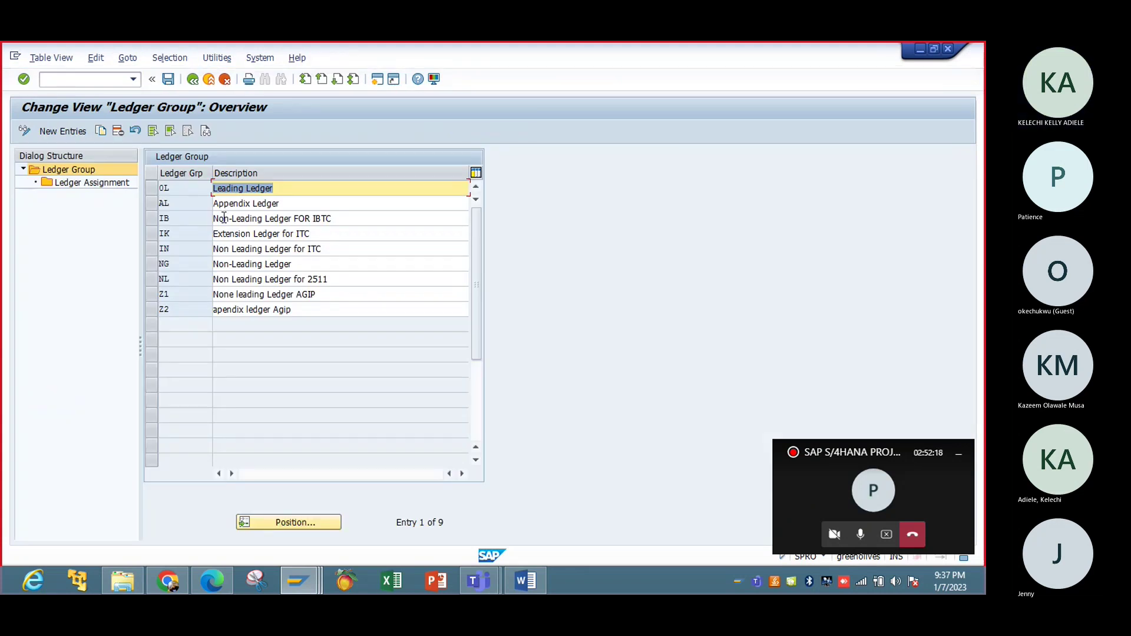
{"action": "left_click", "coordinate": [150, 220]}
{"action": "double_click", "coordinate": [102, 183]}
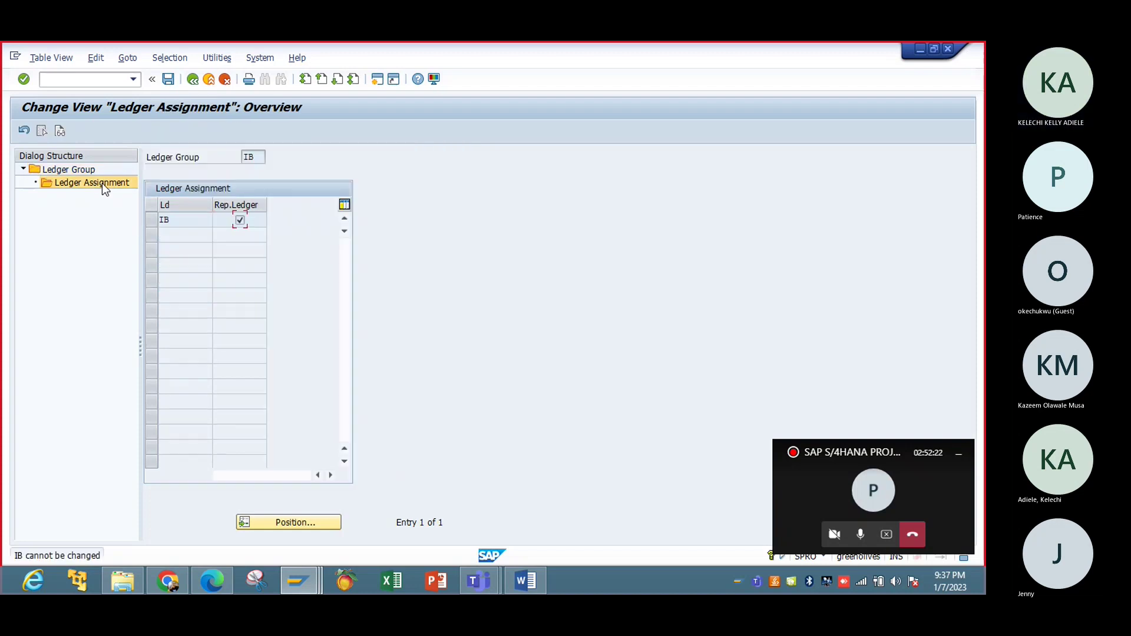
{"action": "left_click", "coordinate": [208, 79]}
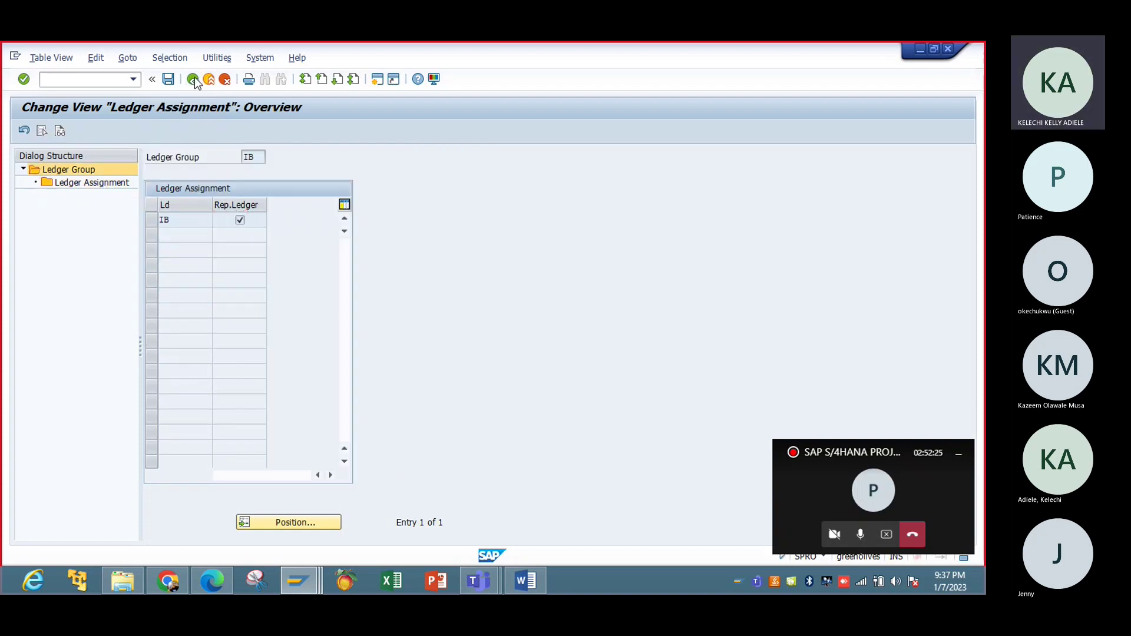
Check the ledger assignment of ledger group 0L, then leave the ledger groups for the implementation guide.
{"action": "left_click", "coordinate": [151, 190]}
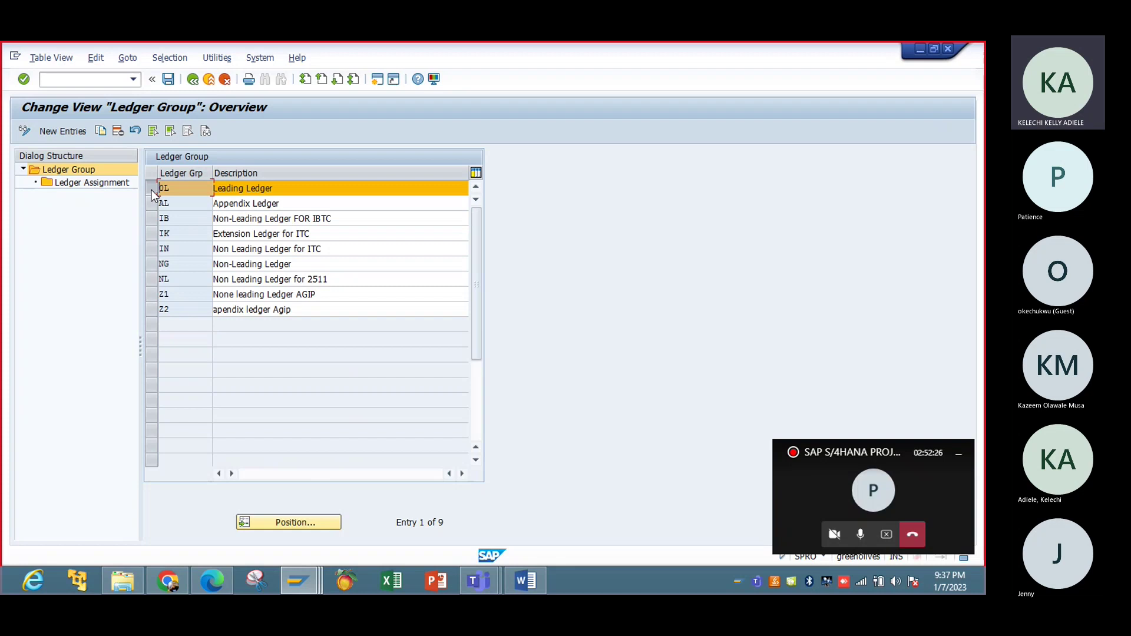
{"action": "double_click", "coordinate": [95, 184]}
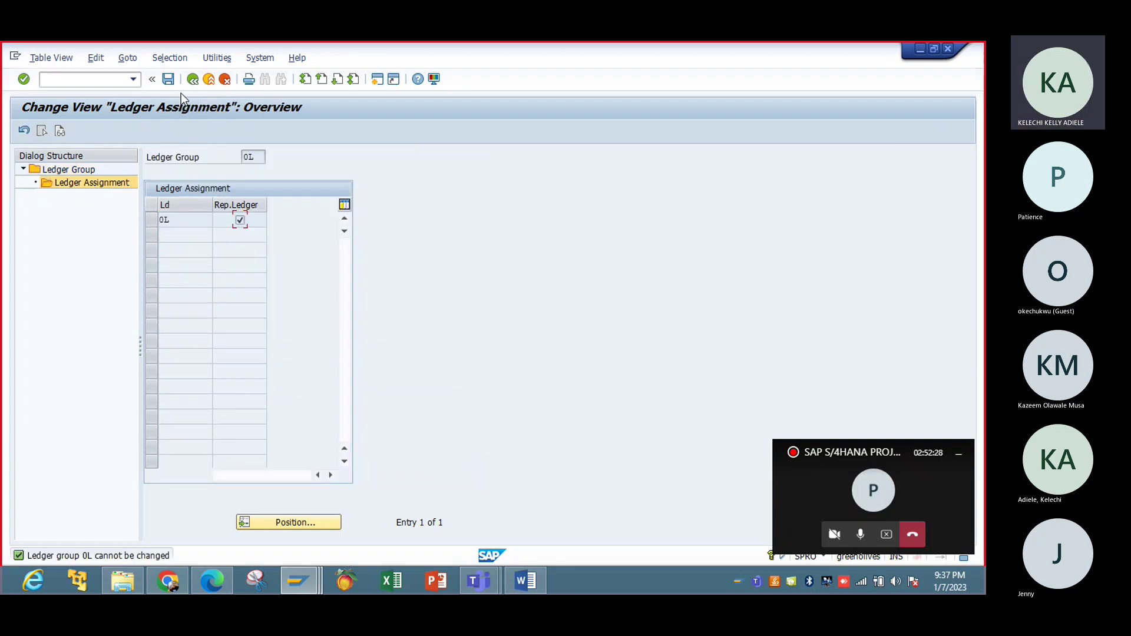
{"action": "left_click", "coordinate": [190, 81]}
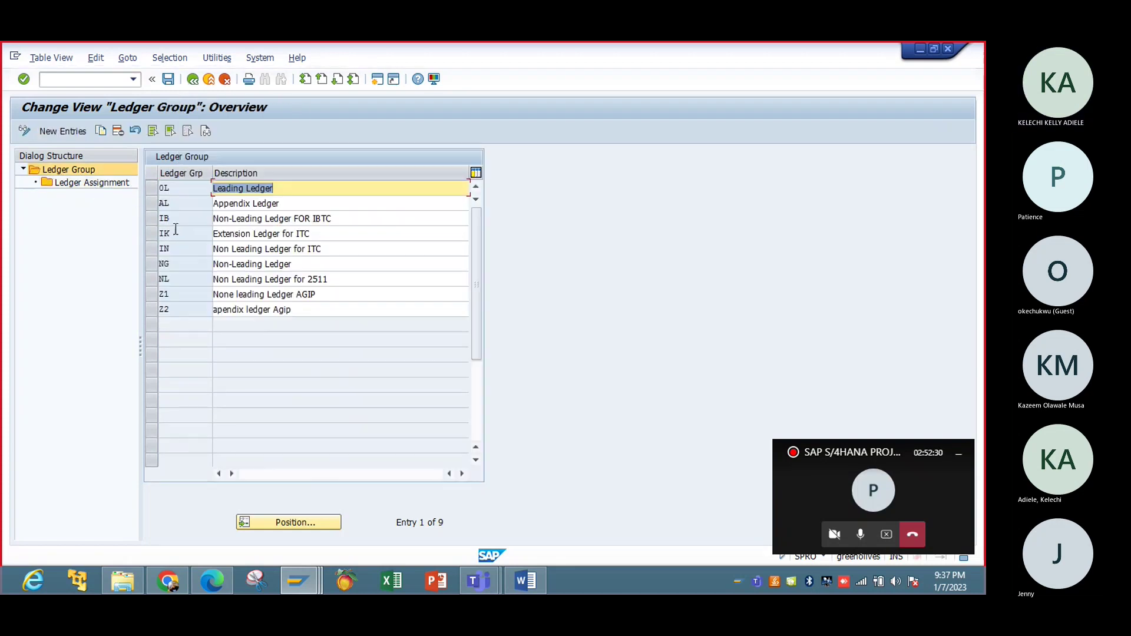
{"action": "left_click", "coordinate": [265, 221]}
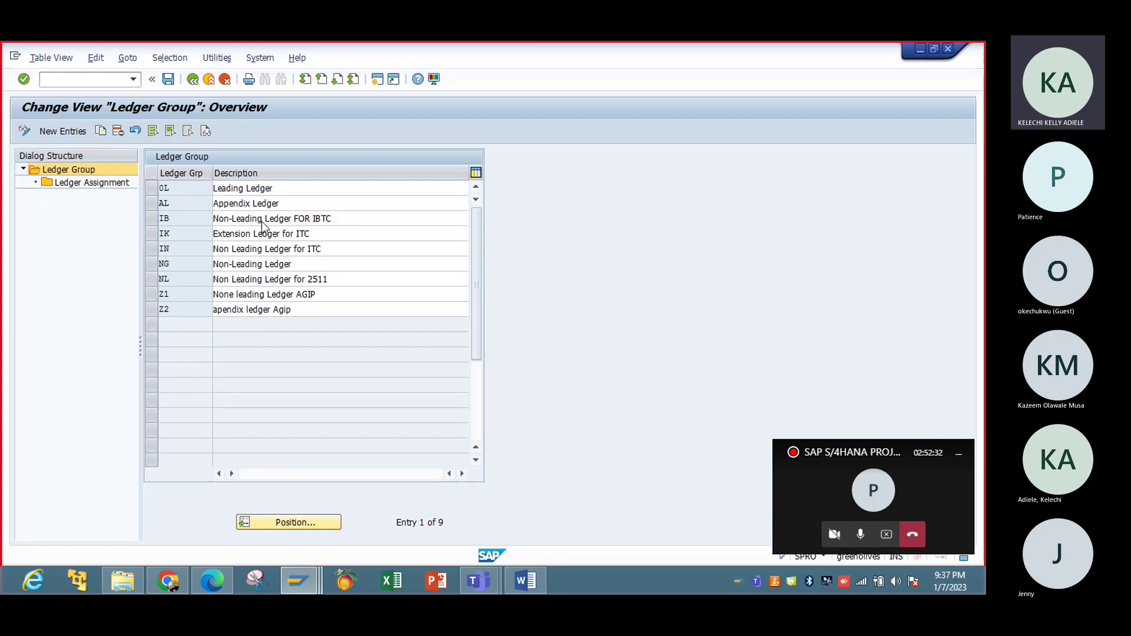
{"action": "left_click", "coordinate": [209, 79]}
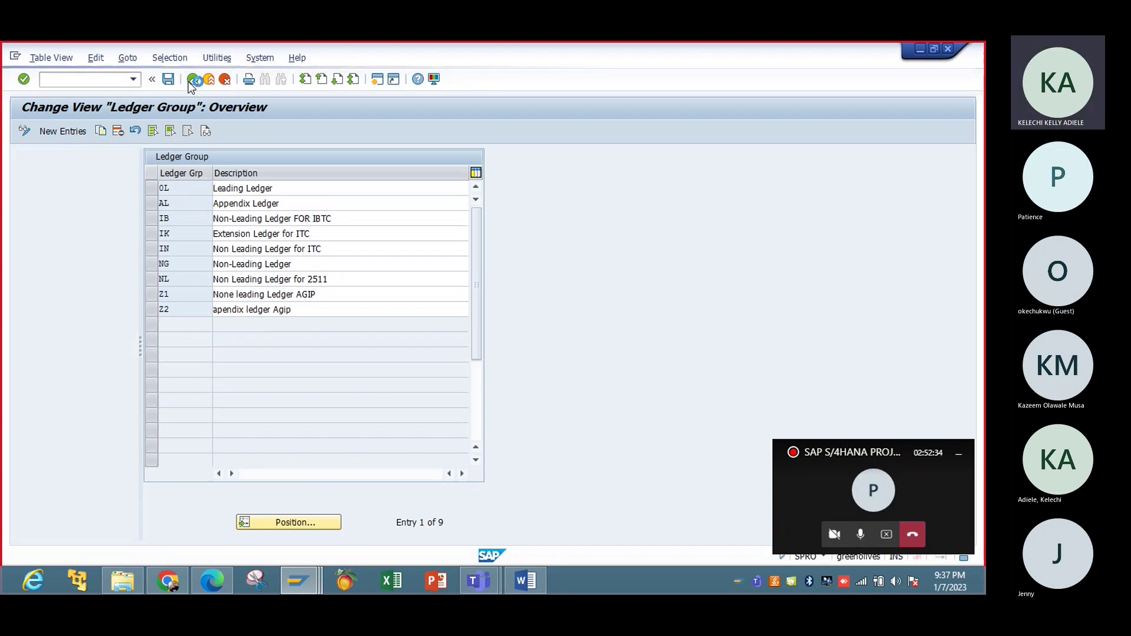
{"action": "left_click", "coordinate": [190, 81]}
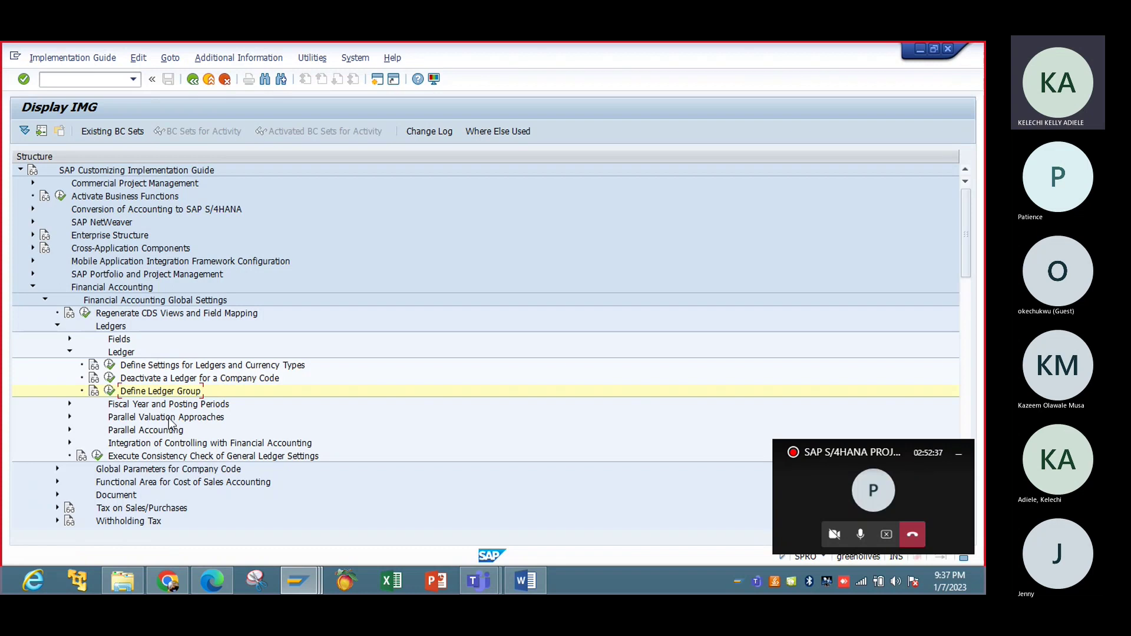
Open Define Settings for Ledgers and Currency Types and display the company code settings of leading ledger 0L.
{"action": "left_click", "coordinate": [110, 365]}
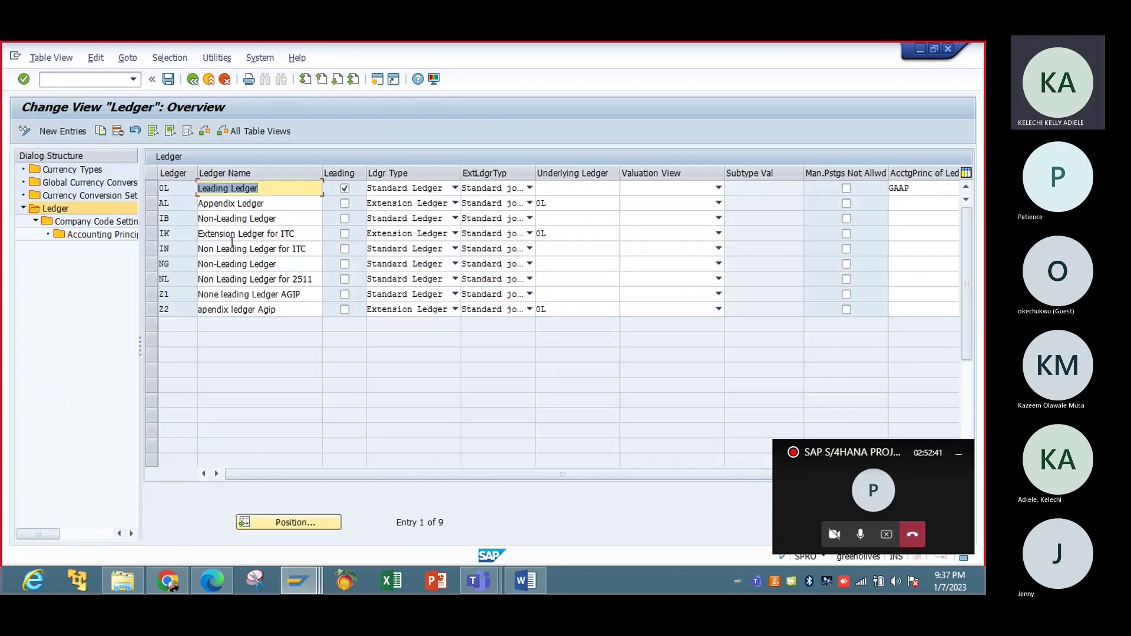
{"action": "double_click", "coordinate": [275, 193]}
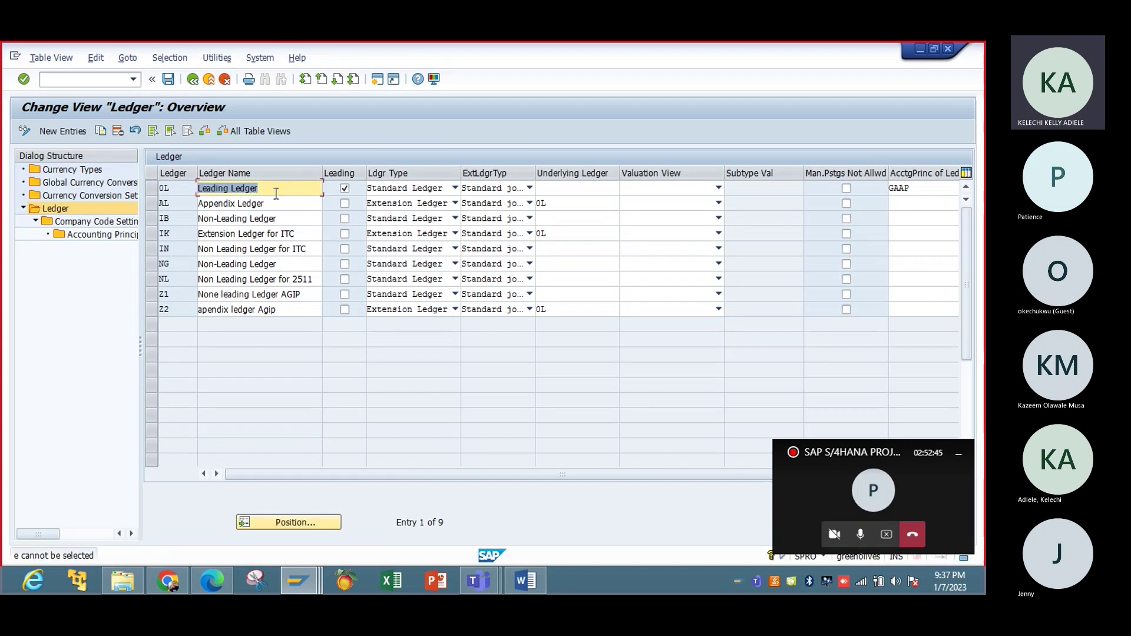
{"action": "left_click", "coordinate": [150, 186]}
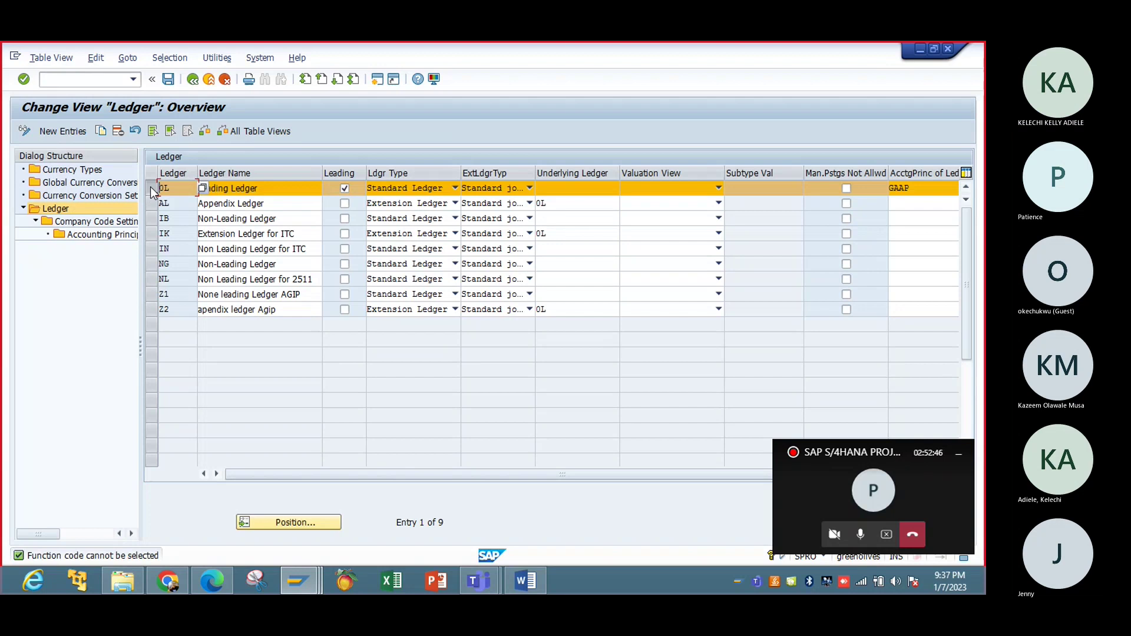
{"action": "left_click", "coordinate": [125, 225]}
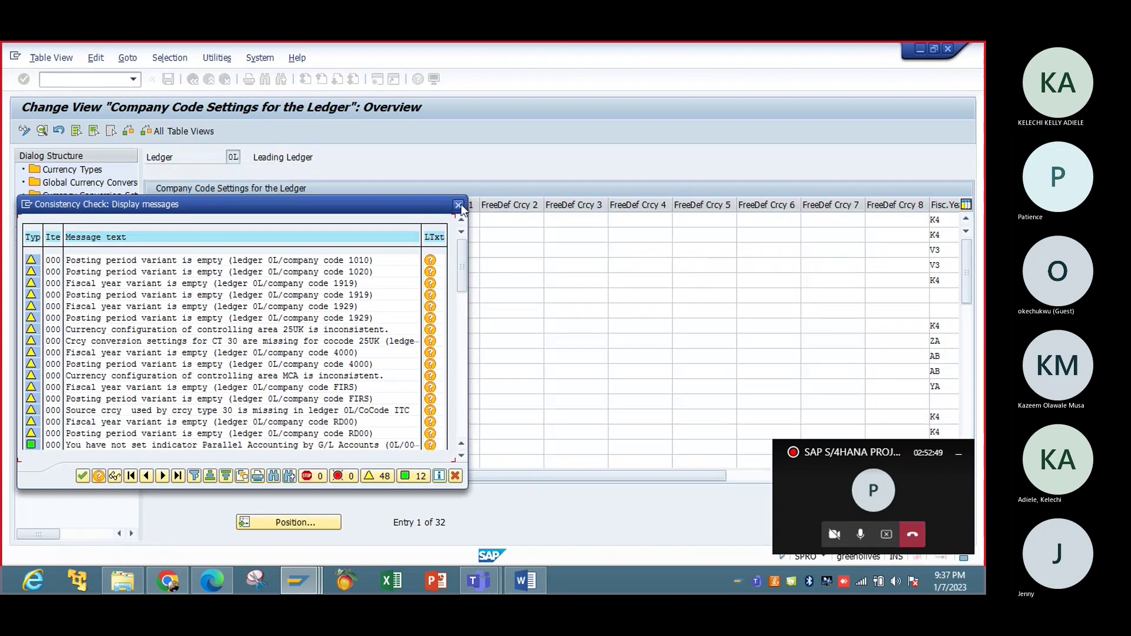
{"action": "left_click", "coordinate": [460, 204]}
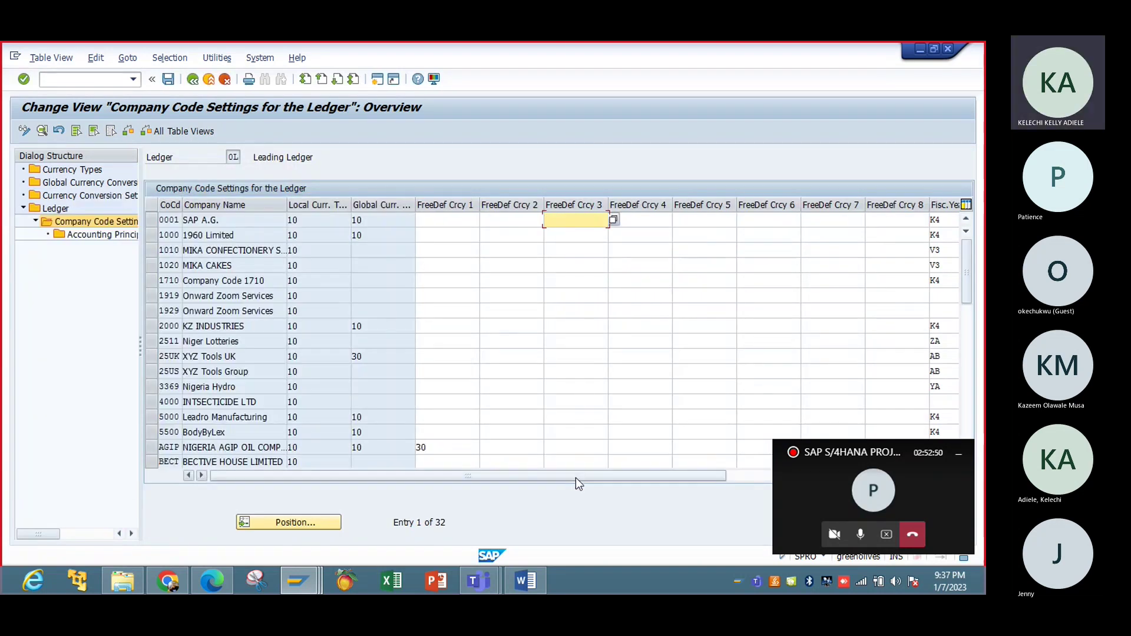
Position the leading ledger's list at company code IBTC, review its variant and currency columns, and open its detailed settings.
{"action": "left_click", "coordinate": [329, 526]}
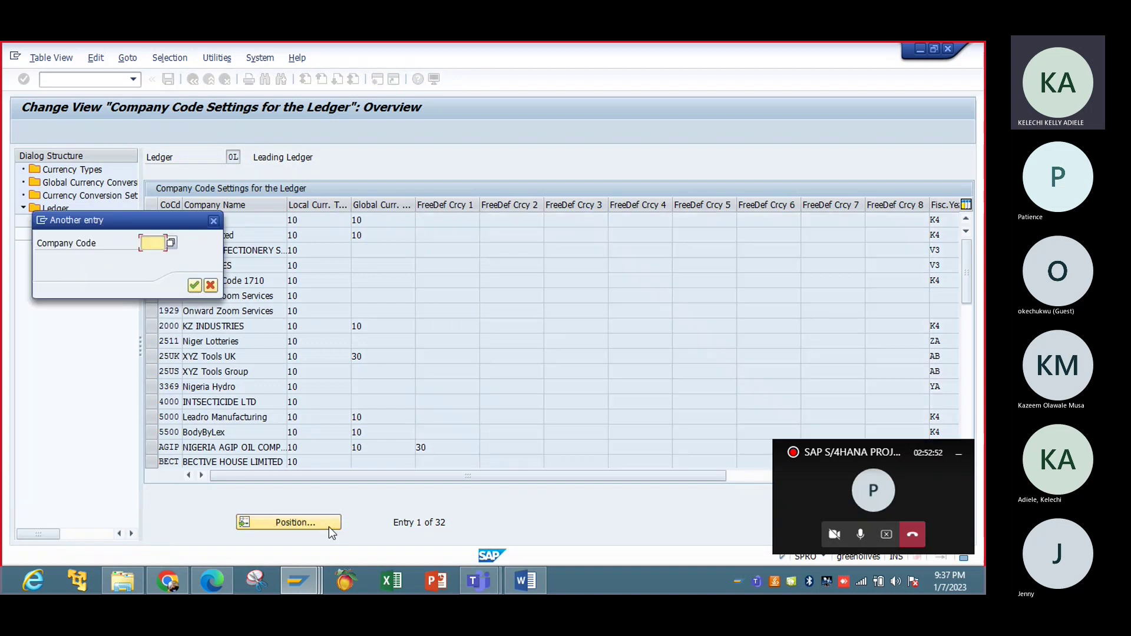
{"action": "type", "text": "IBTC"}
{"action": "key", "text": "Return"}
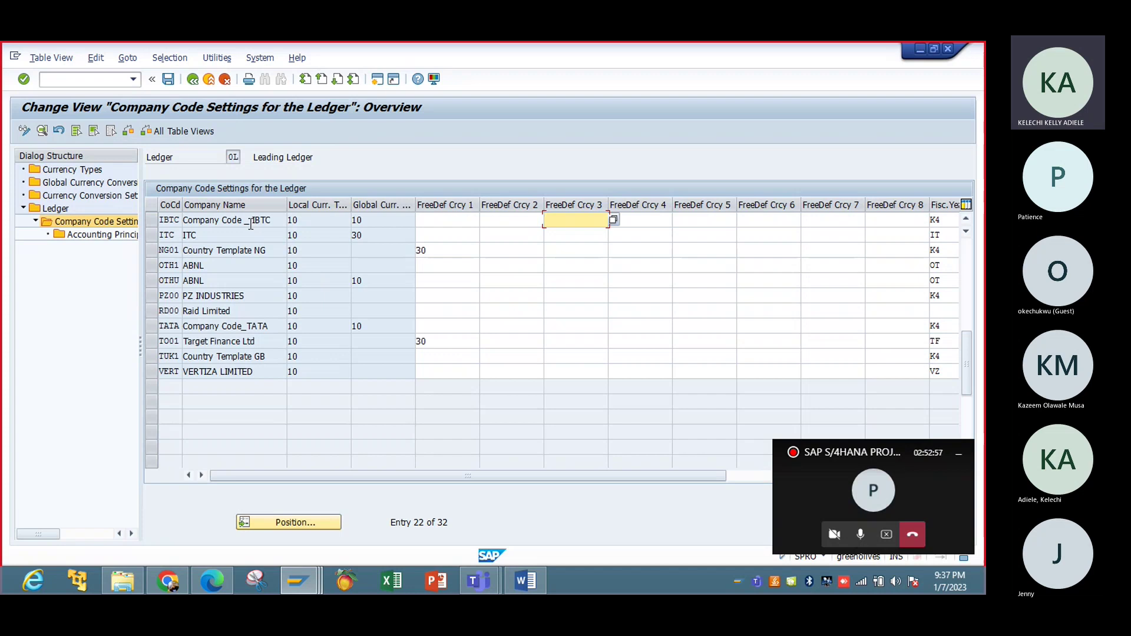
{"action": "left_click", "coordinate": [758, 476]}
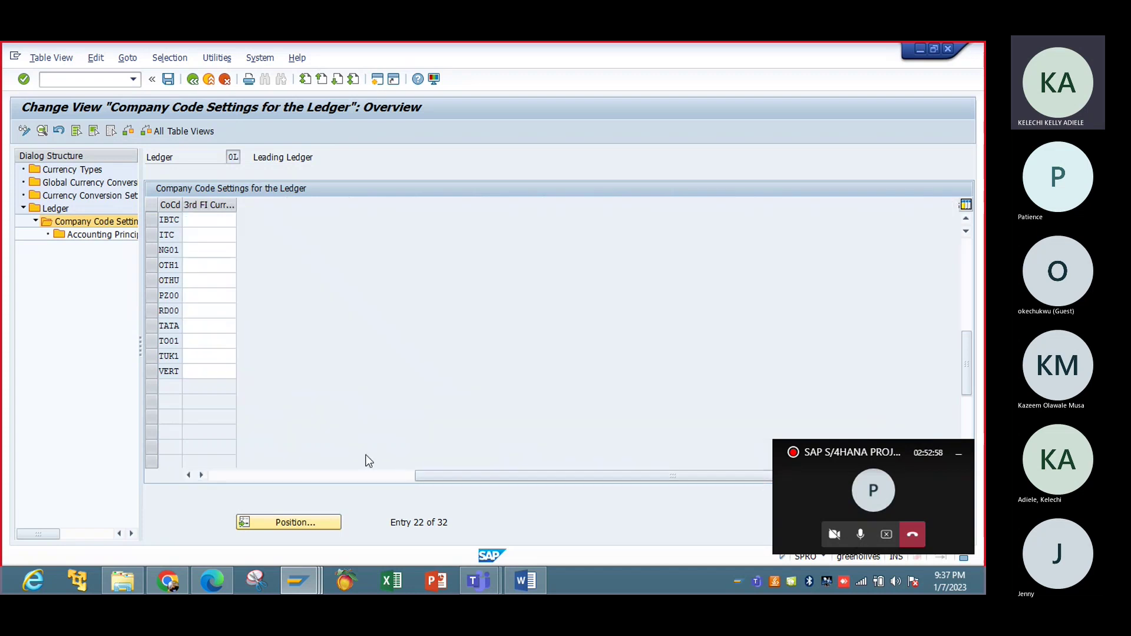
{"action": "left_click", "coordinate": [335, 475]}
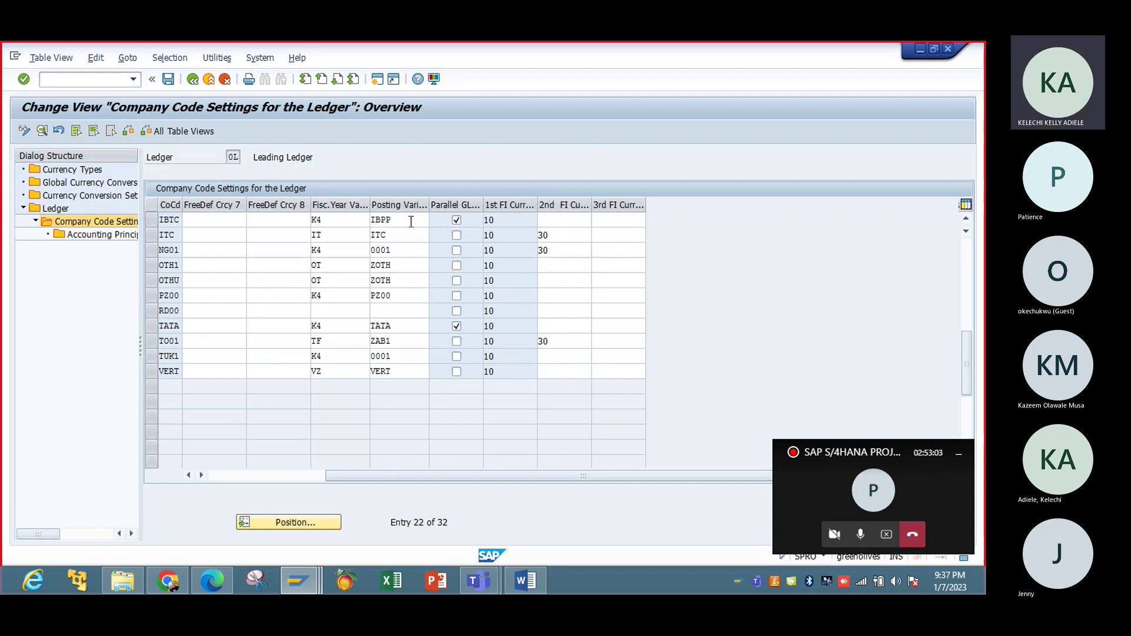
{"action": "left_click_drag", "start_coordinate": [422, 476], "coordinate": [304, 477]}
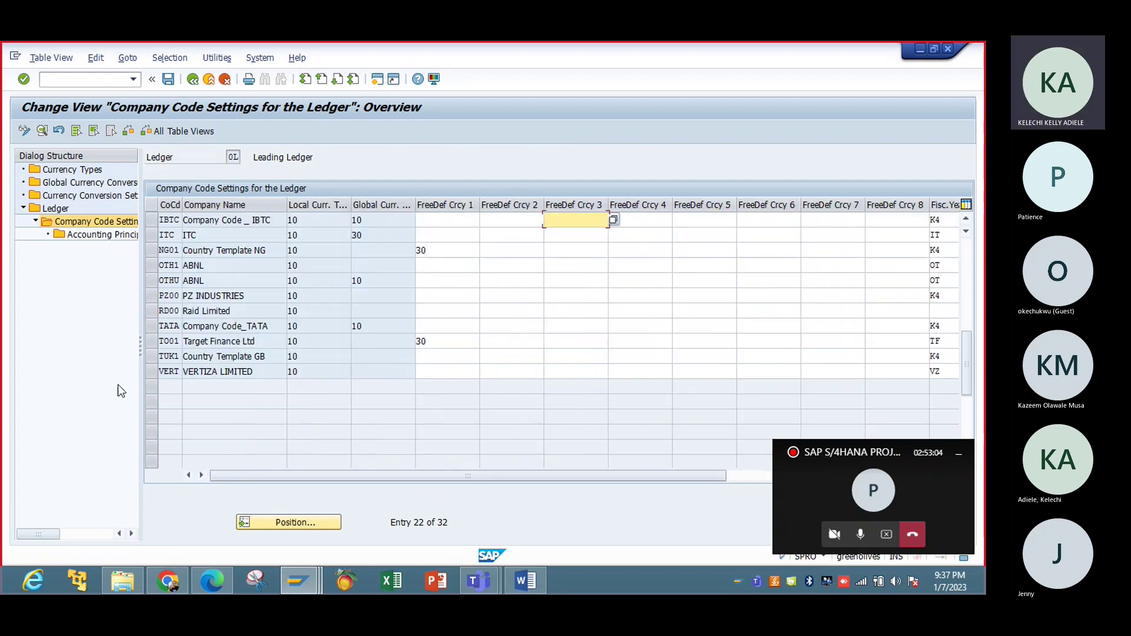
{"action": "double_click", "coordinate": [192, 214]}
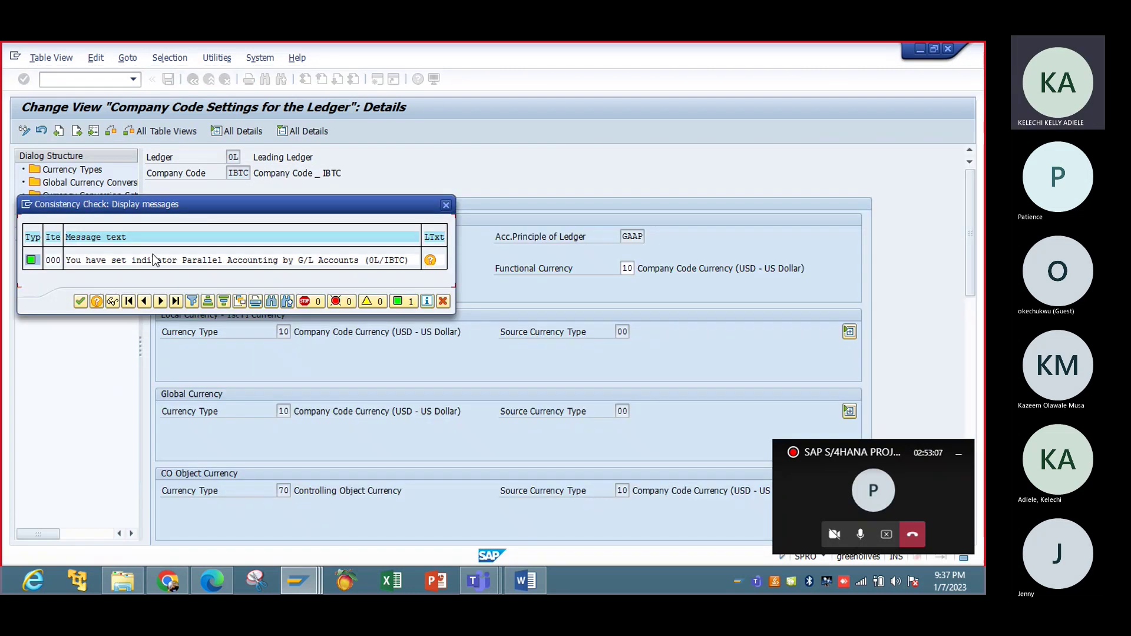
{"action": "left_click", "coordinate": [80, 301]}
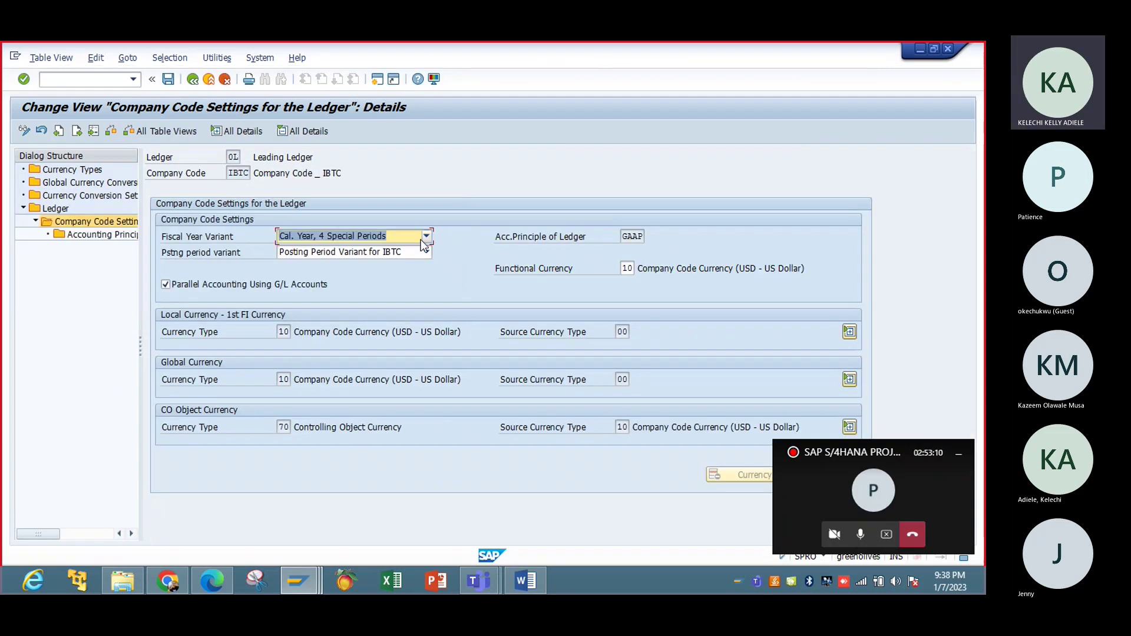
Deselect Parallel Accounting Using G/L Accounts for company code IBTC in ledger 0L and save the setting.
{"action": "left_click", "coordinate": [291, 283]}
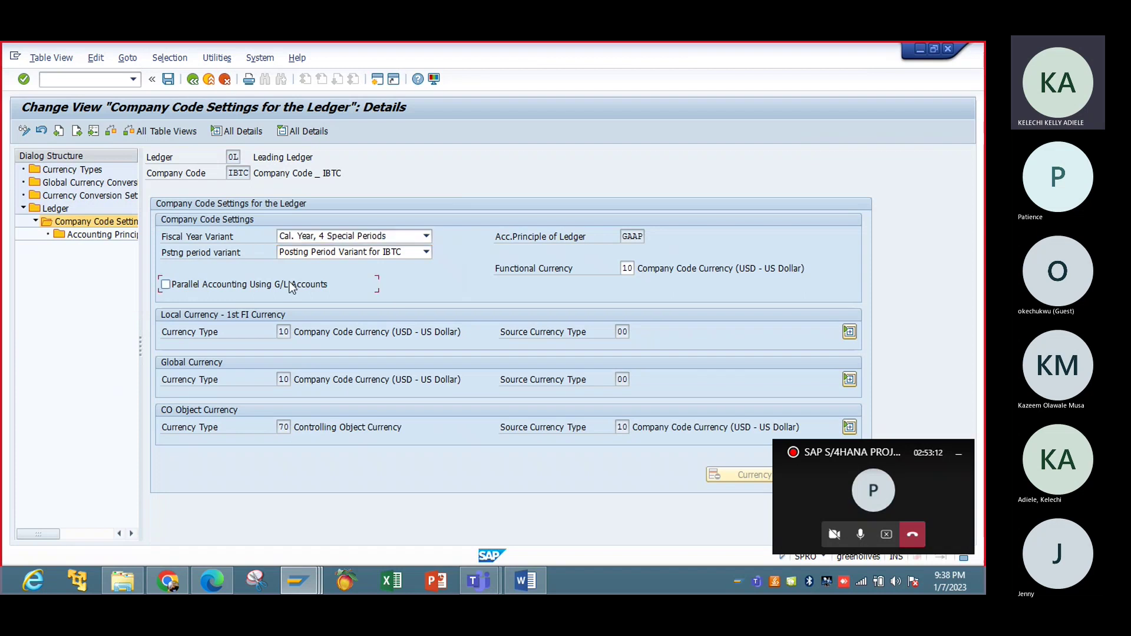
{"action": "left_click", "coordinate": [202, 75]}
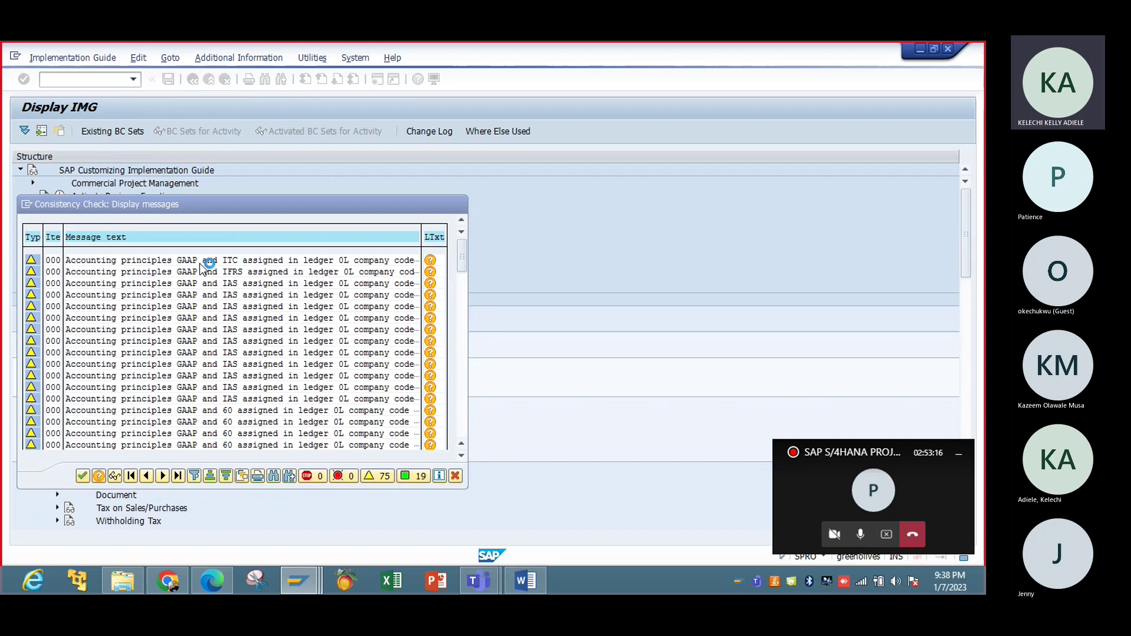
{"action": "left_click", "coordinate": [217, 273]}
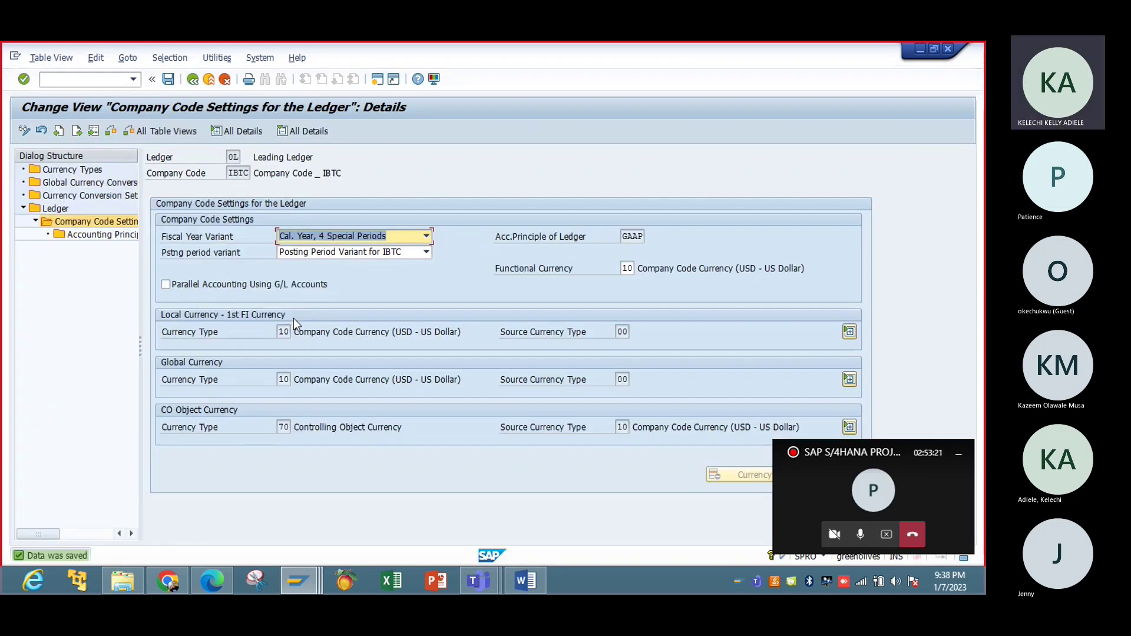
In the Define Depreciation Areas session, set area 30 of chart IBCD to Area Posts in Real Time, save, and return to the overview.
{"action": "mouse_move", "coordinate": [298, 581]}
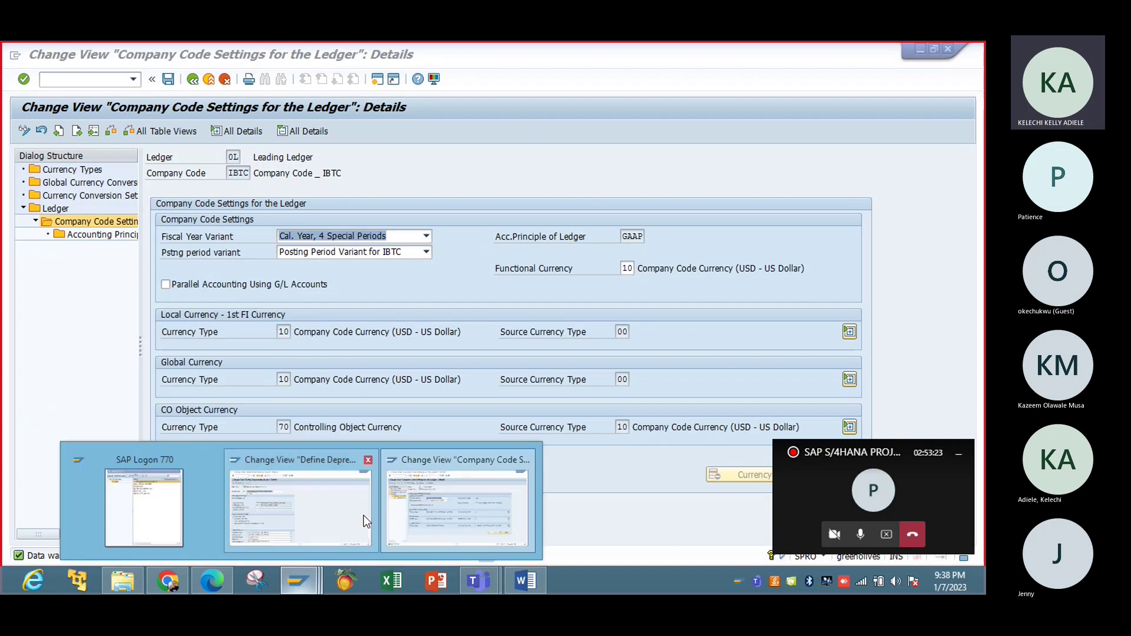
{"action": "left_click", "coordinate": [362, 519]}
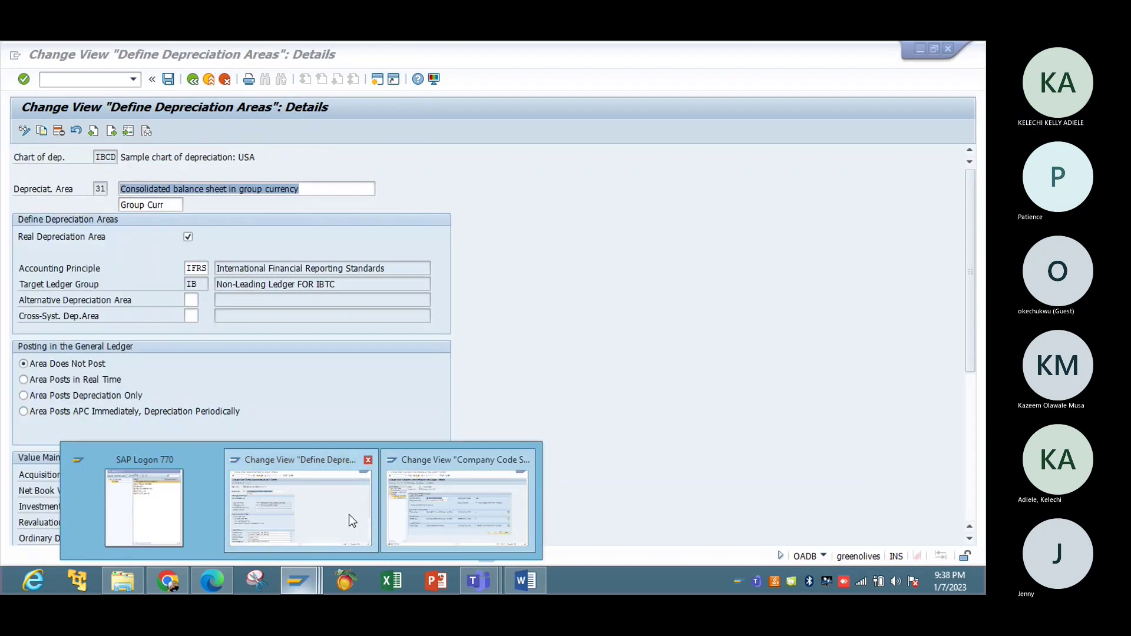
{"action": "left_click", "coordinate": [349, 515]}
{"action": "left_click", "coordinate": [193, 80]}
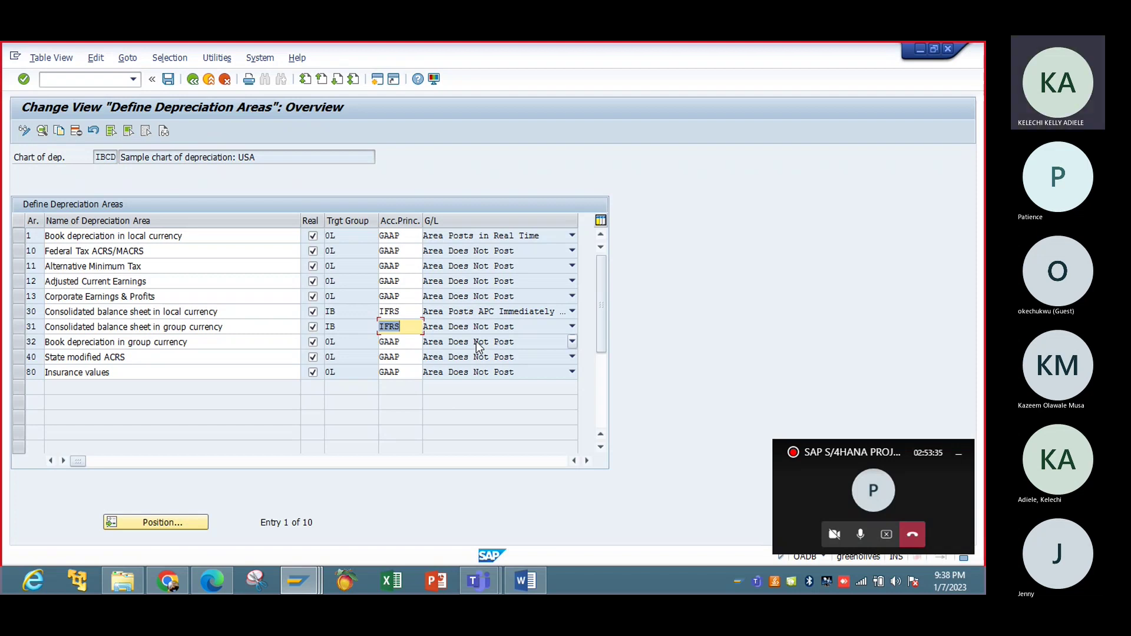
{"action": "double_click", "coordinate": [255, 310]}
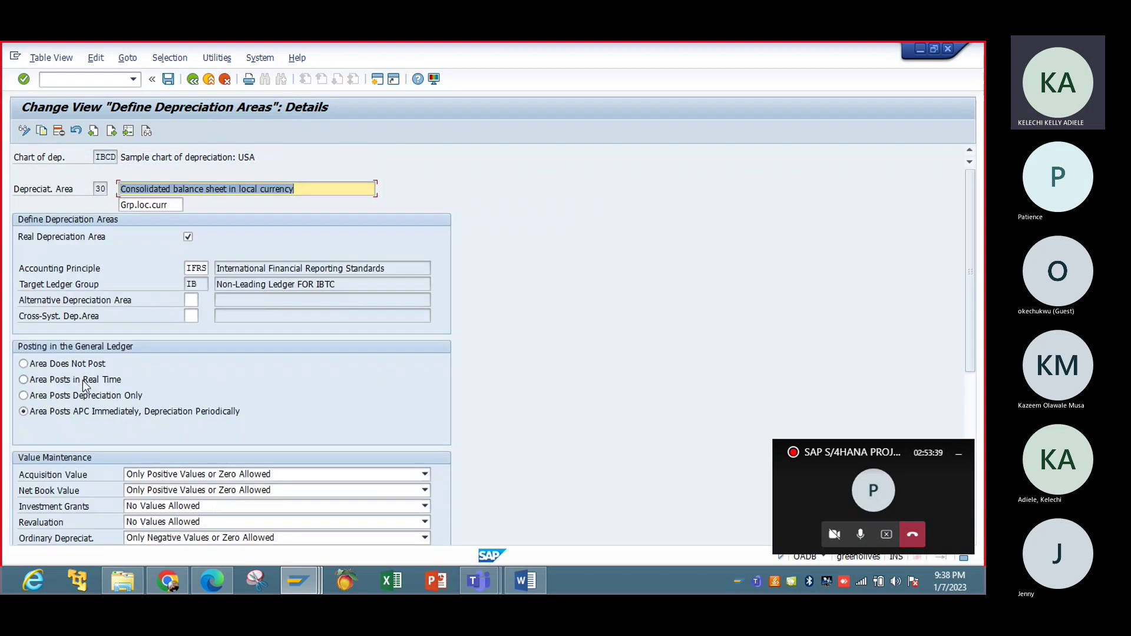
{"action": "left_click", "coordinate": [85, 384]}
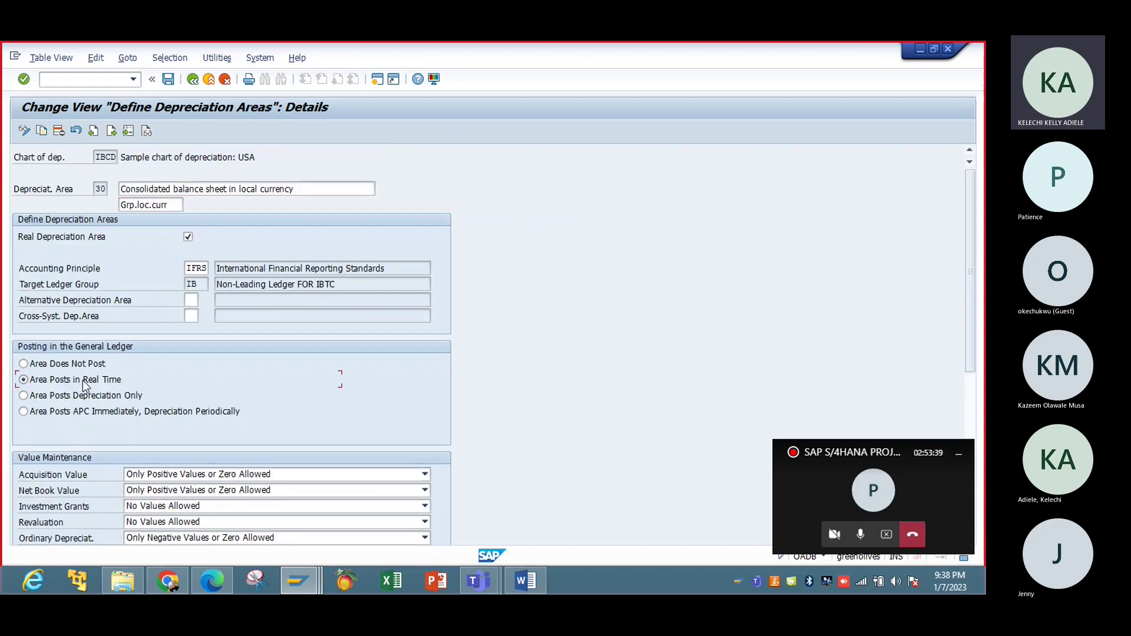
{"action": "left_click", "coordinate": [164, 85]}
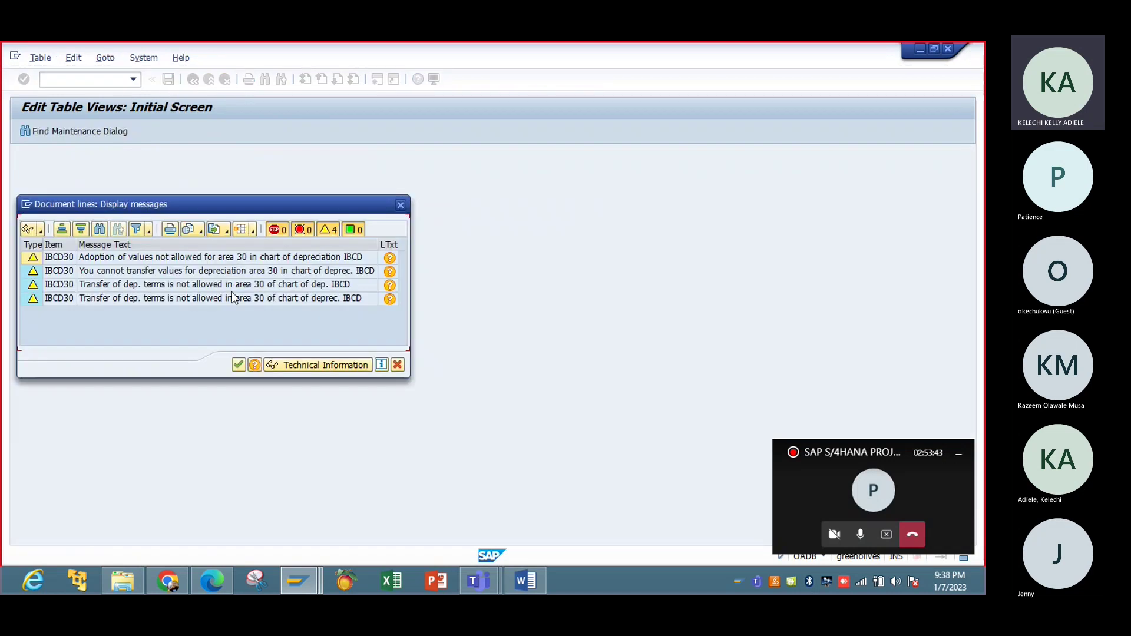
{"action": "left_click", "coordinate": [238, 365]}
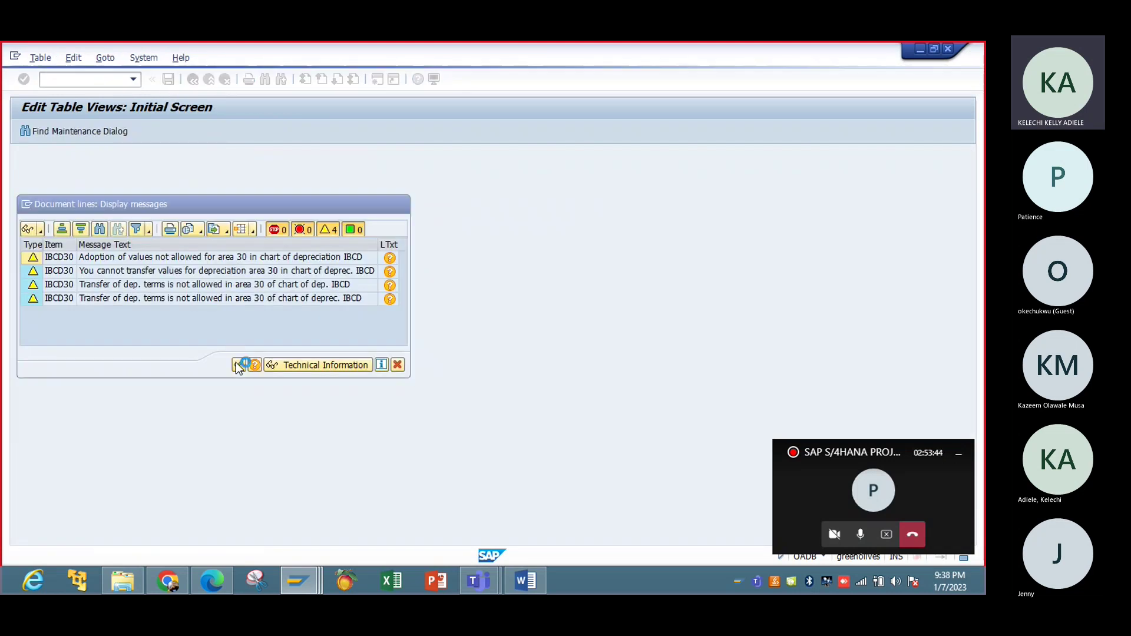
{"action": "left_click", "coordinate": [229, 285]}
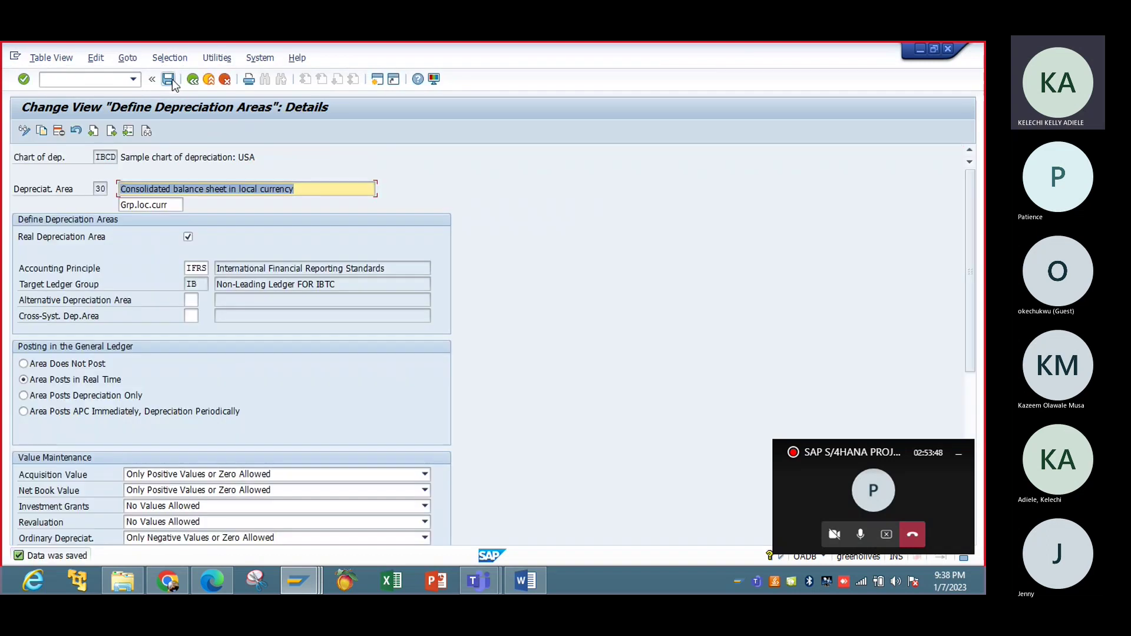
{"action": "left_click", "coordinate": [172, 81]}
{"action": "left_click", "coordinate": [192, 79]}
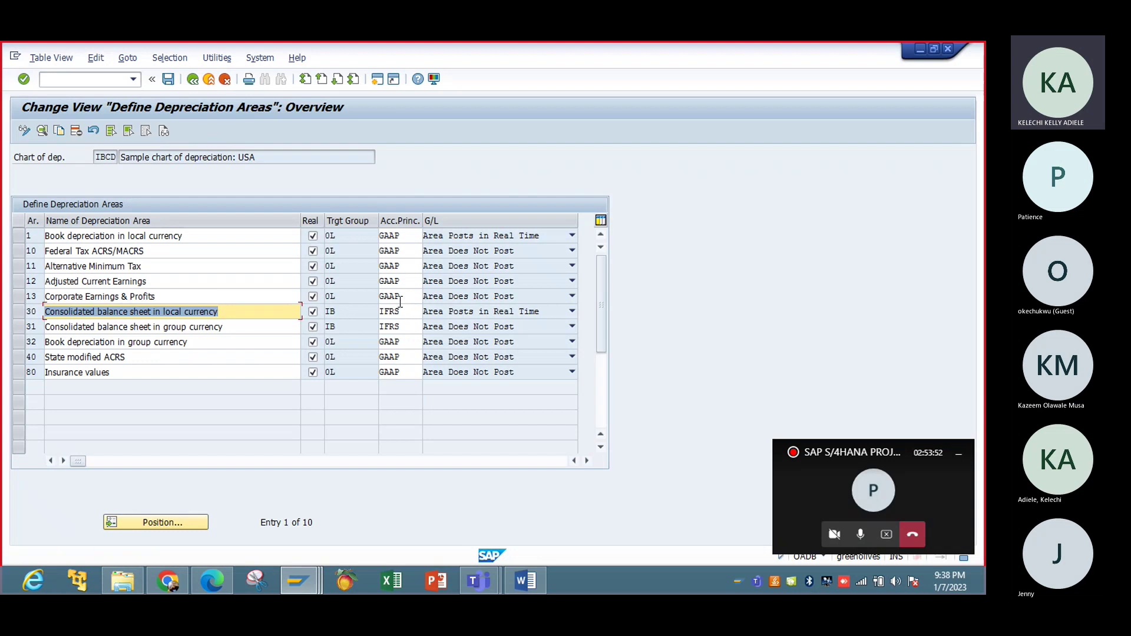
Switch to the ledger settings session, reselect Parallel Accounting Using G/L Accounts for company code IBTC, and save.
{"action": "left_click", "coordinate": [268, 299]}
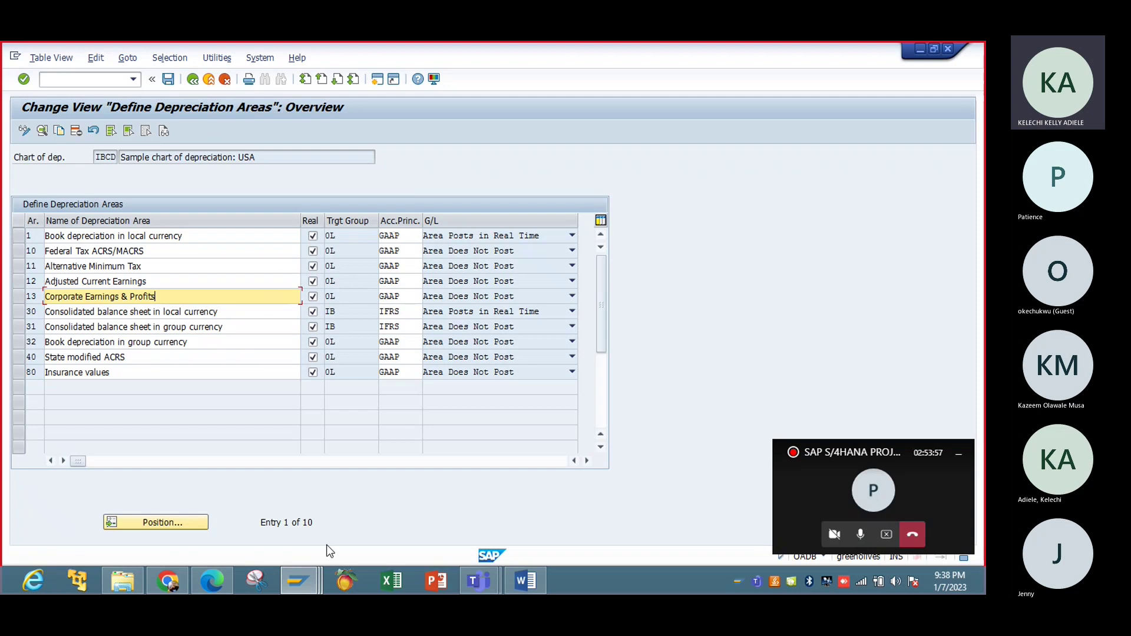
{"action": "left_click", "coordinate": [298, 582]}
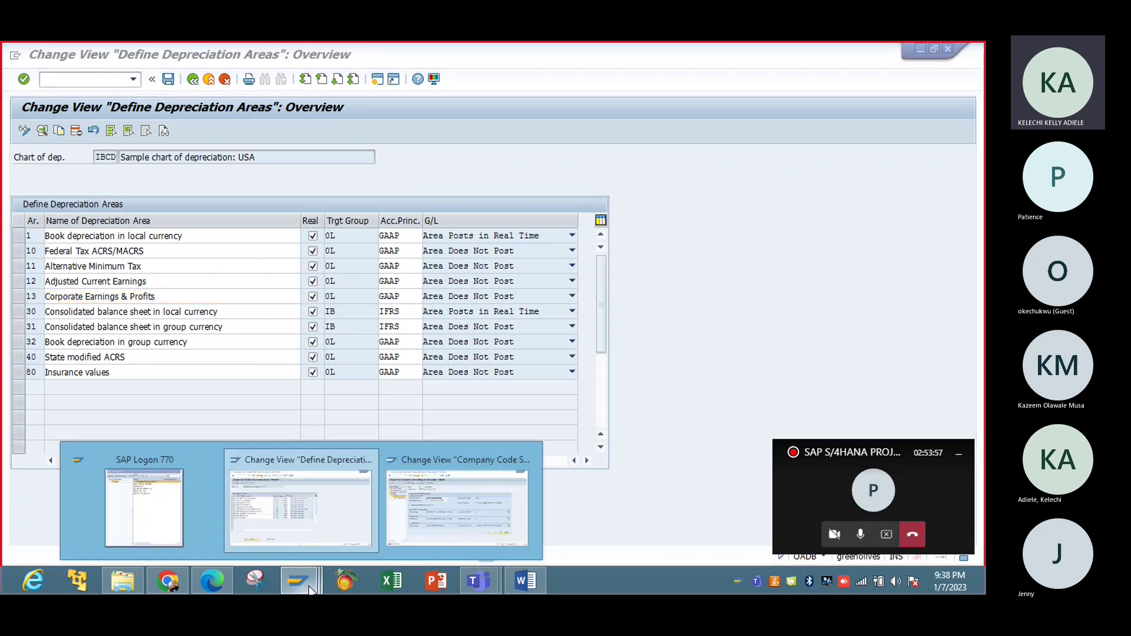
{"action": "left_click", "coordinate": [407, 510]}
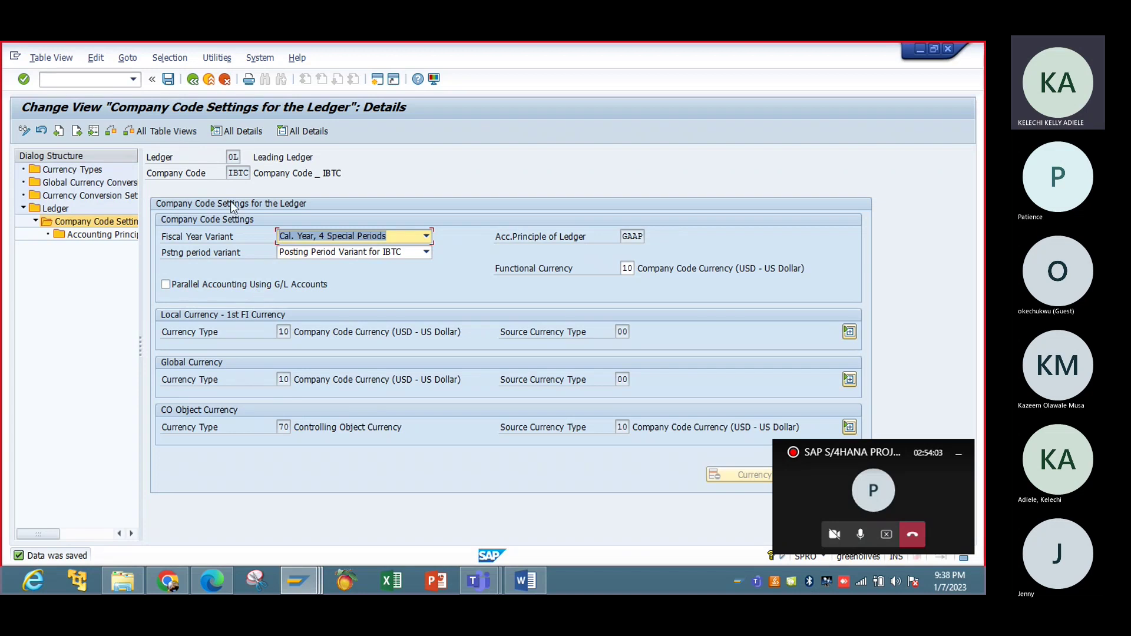
{"action": "left_click", "coordinate": [229, 289]}
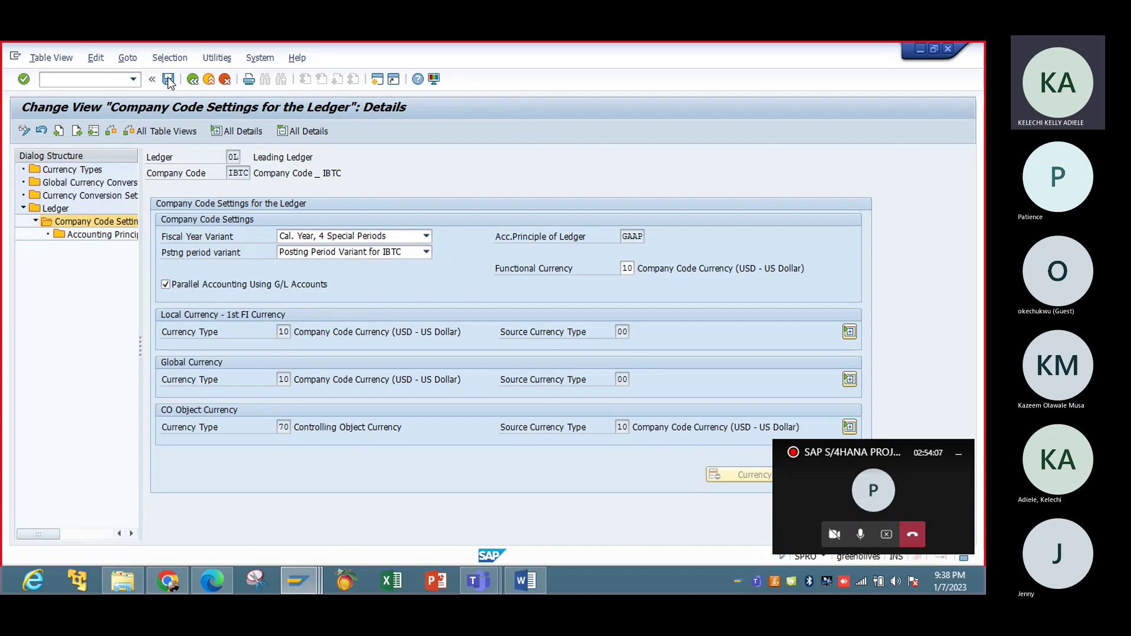
{"action": "left_click", "coordinate": [168, 79]}
{"action": "left_click", "coordinate": [83, 476]}
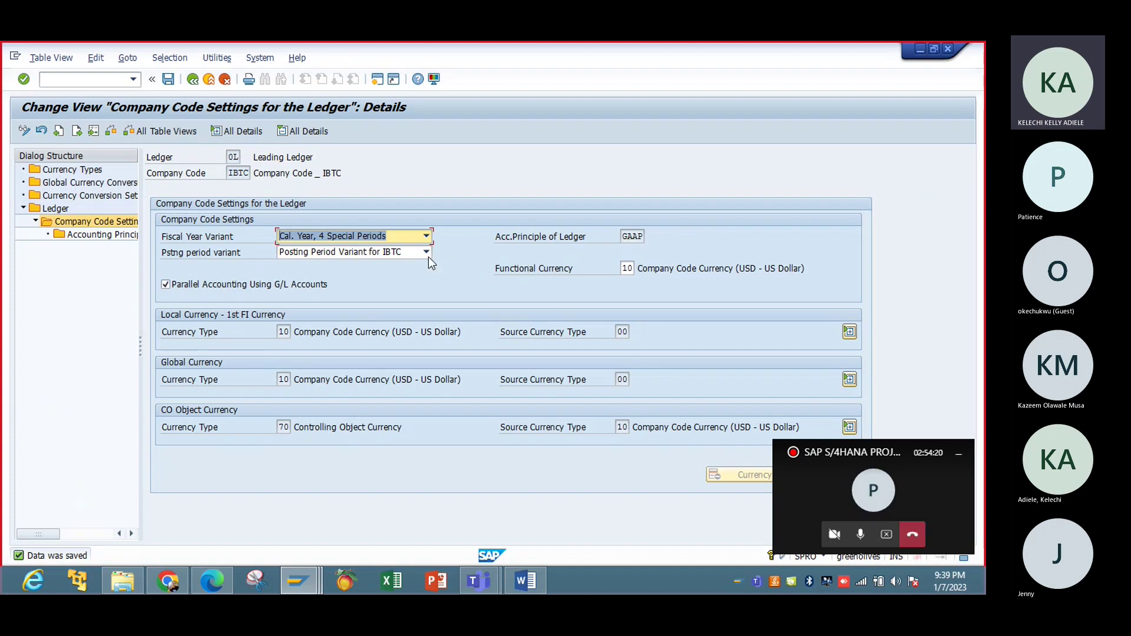
Turn Parallel Accounting Using G/L Accounts off again for IBTC, save, and go back to ledger 0L's company code list.
{"action": "left_click", "coordinate": [291, 282]}
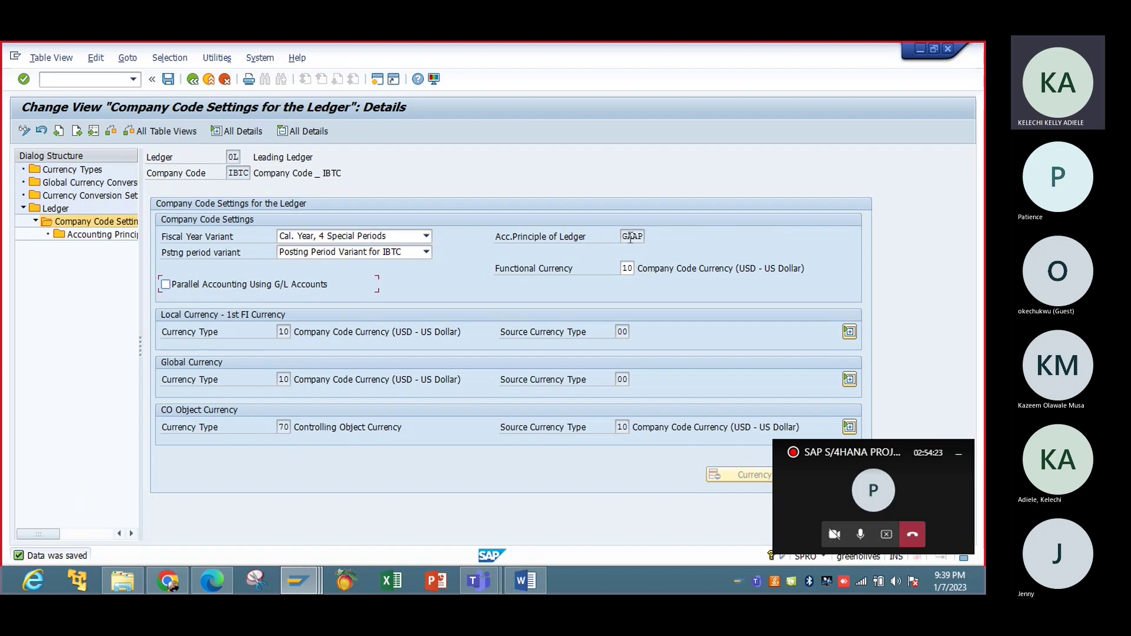
{"action": "left_click", "coordinate": [169, 83]}
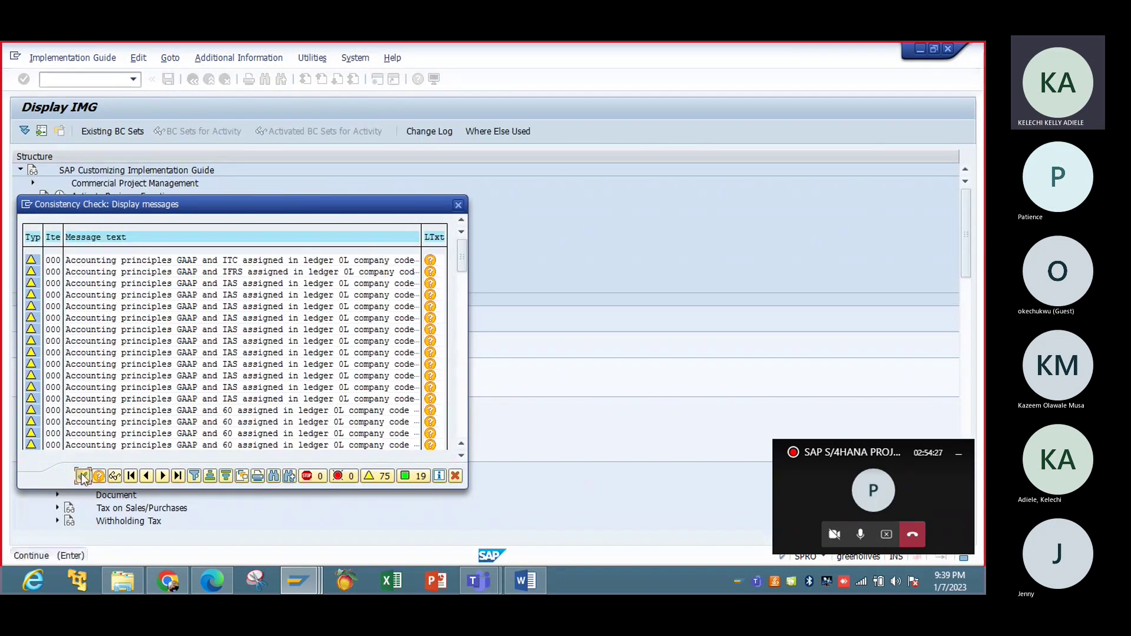
{"action": "left_click", "coordinate": [82, 476]}
{"action": "left_click", "coordinate": [196, 83]}
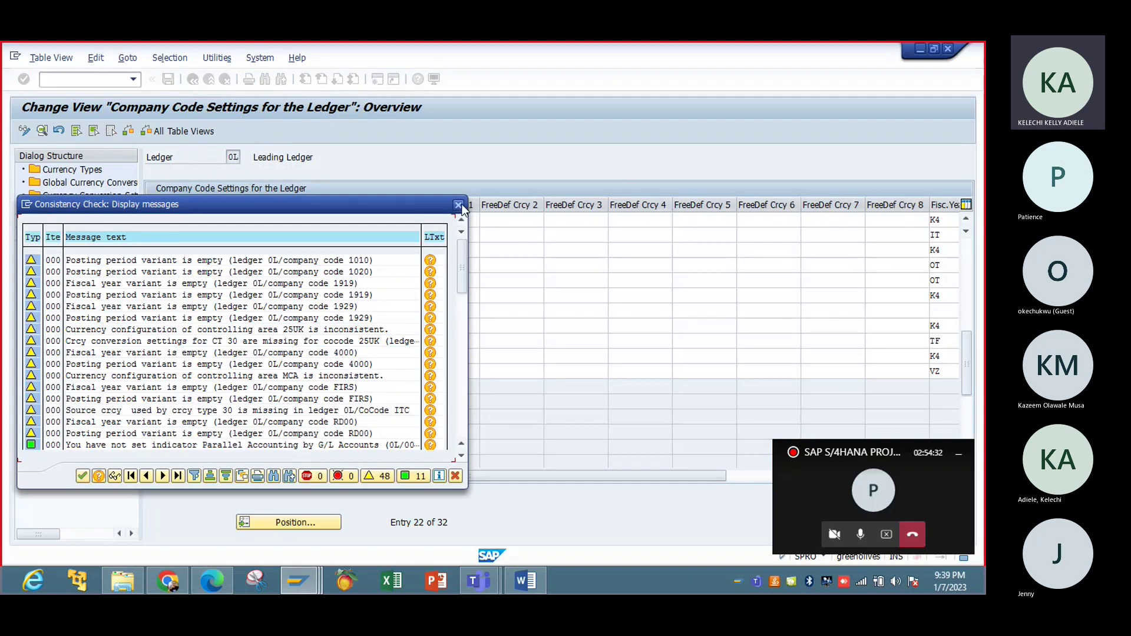
{"action": "left_click", "coordinate": [459, 206]}
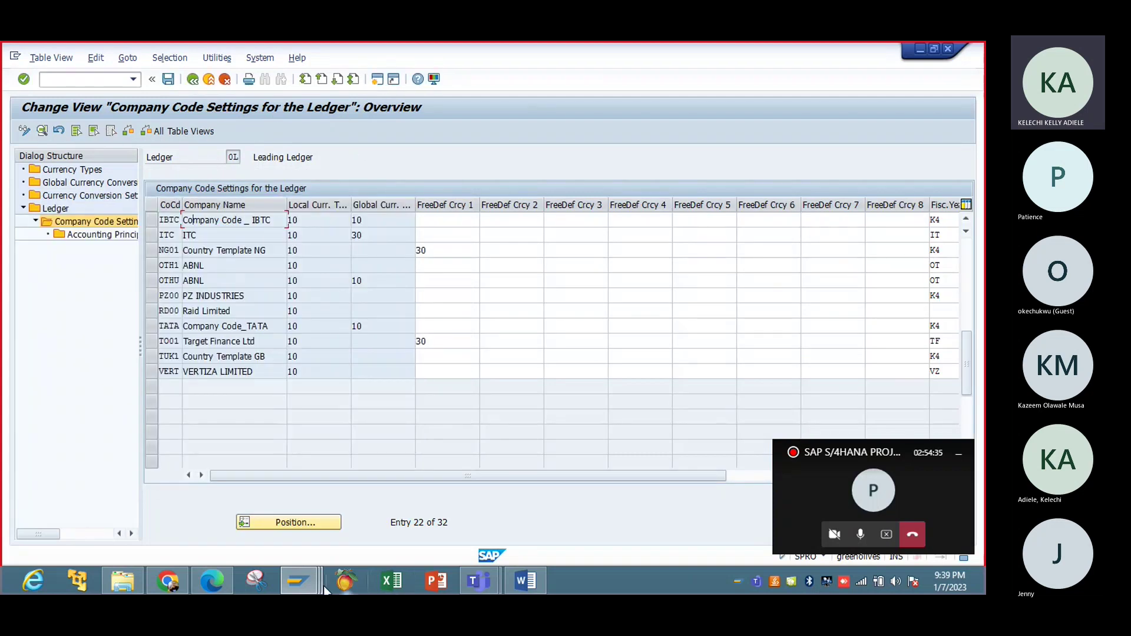
Switch to the Define Depreciation Areas session and check the general ledger posting setting of area 30.
{"action": "mouse_move", "coordinate": [324, 589]}
{"action": "left_click", "coordinate": [333, 506]}
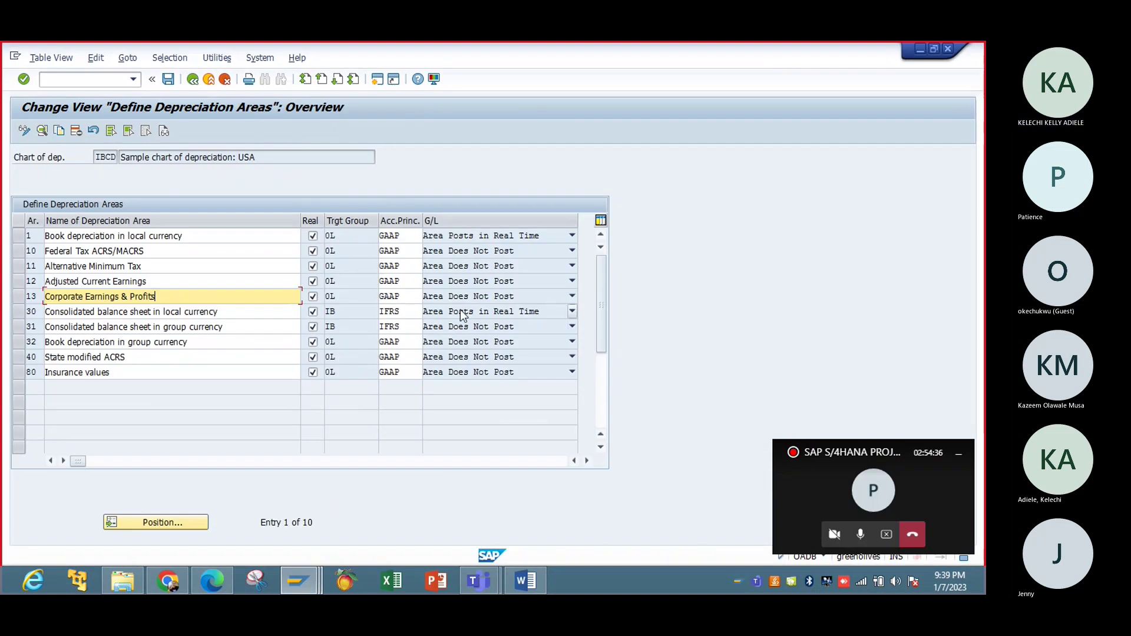
{"action": "left_click", "coordinate": [206, 313]}
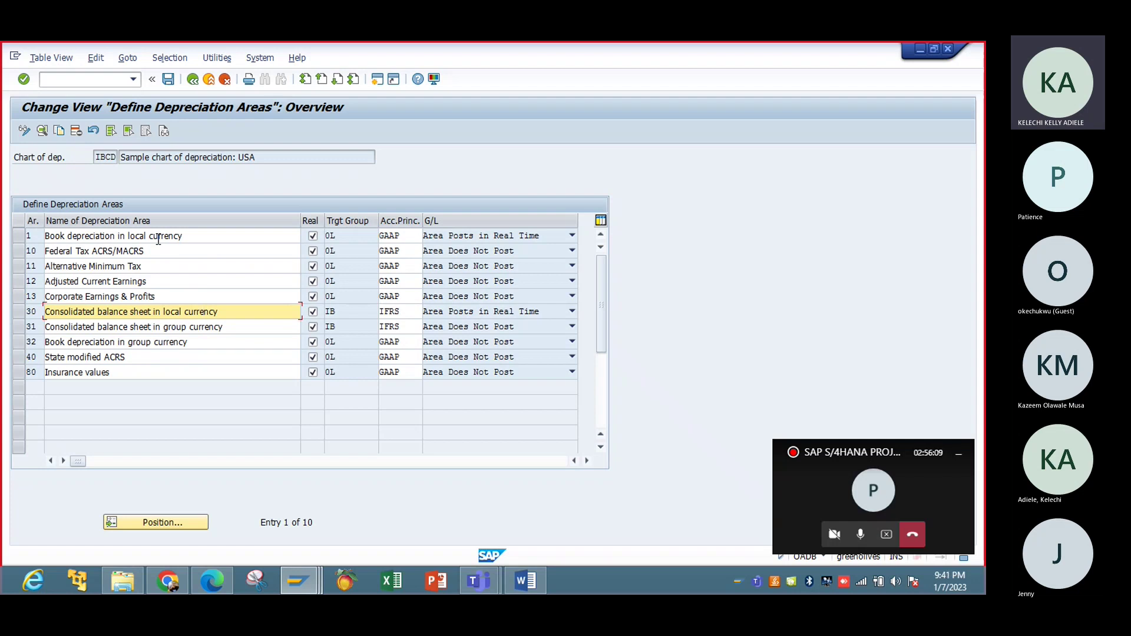
Switch to the ledger settings session and display the overview of currency types.
{"action": "left_click", "coordinate": [312, 579]}
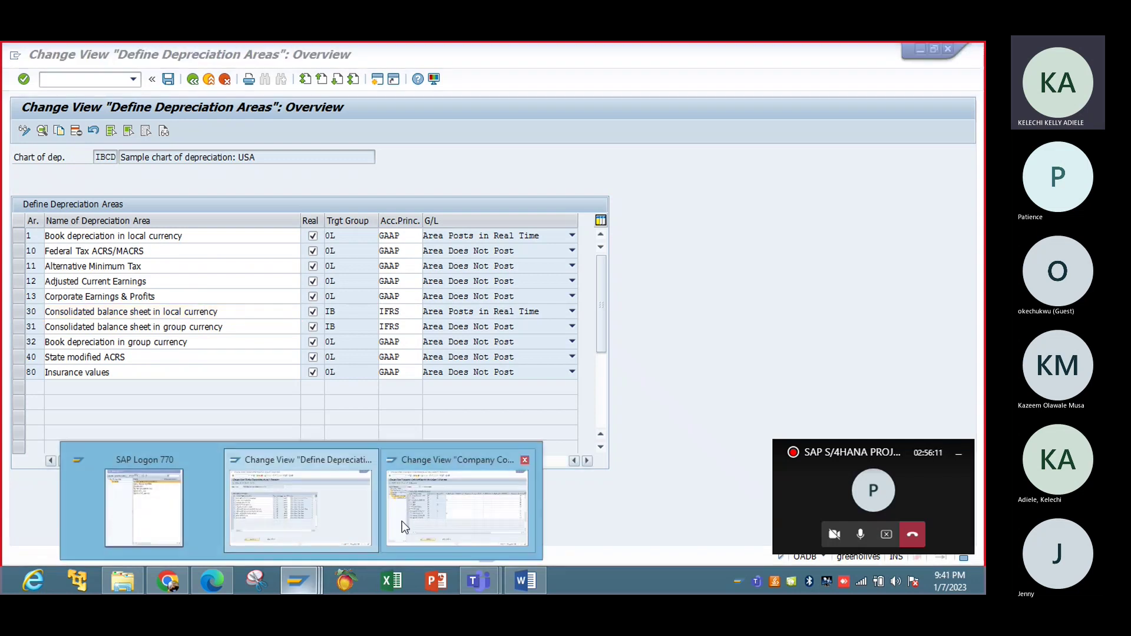
{"action": "left_click", "coordinate": [402, 521]}
{"action": "left_click", "coordinate": [74, 171]}
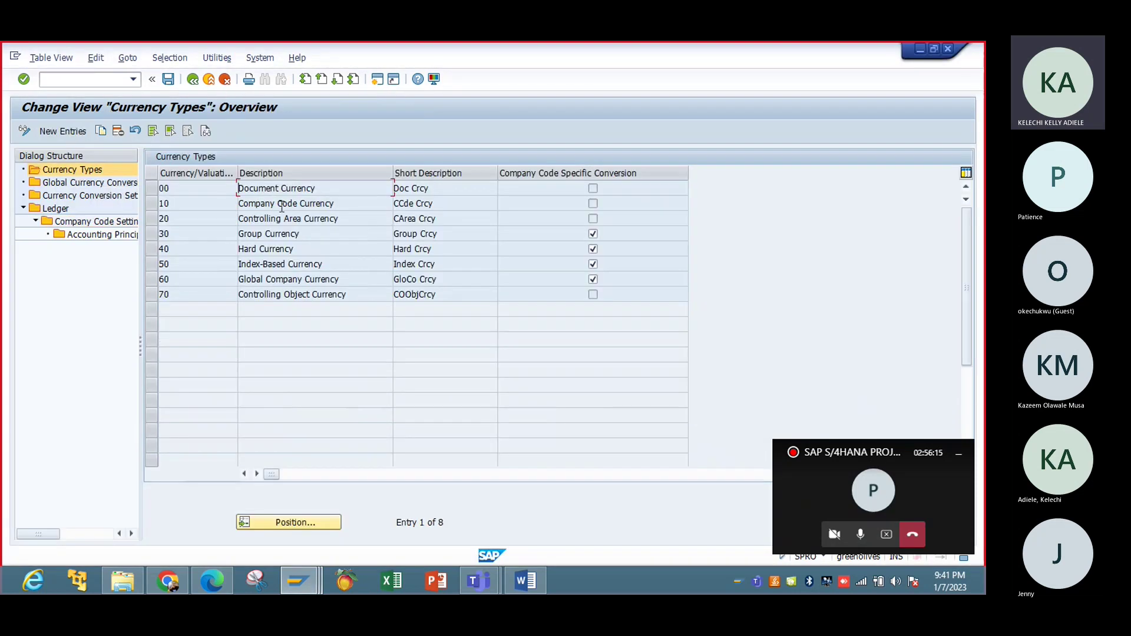
{"action": "left_click", "coordinate": [479, 582]}
Return to chart IBCD's depreciation areas, save them, and leave the activity for the implementation guide.
{"action": "mouse_move", "coordinate": [298, 580]}
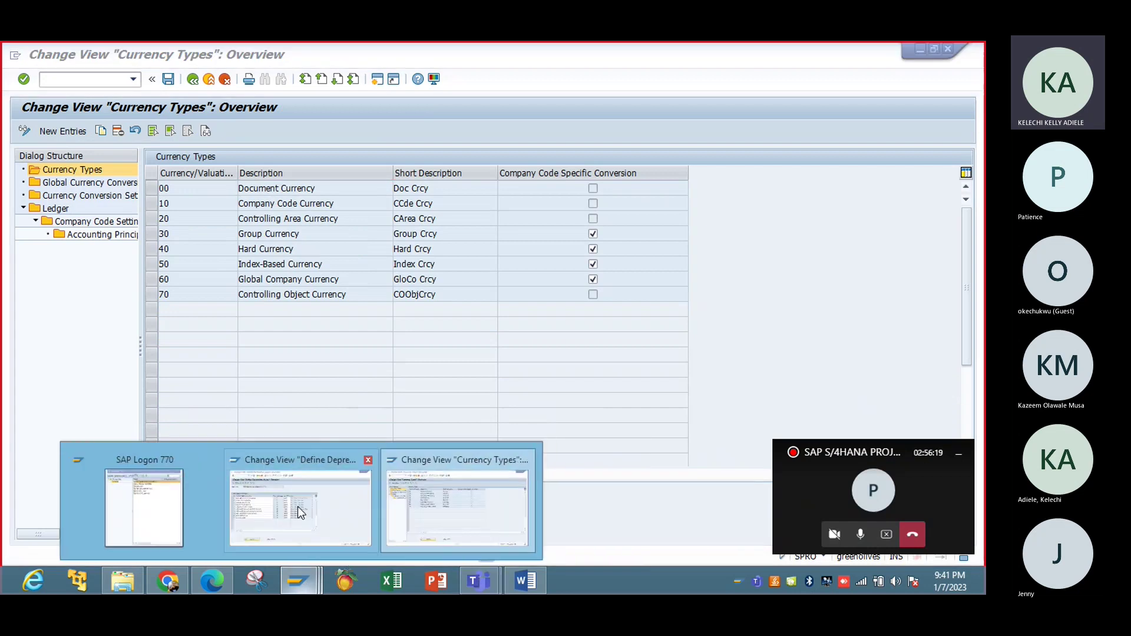
{"action": "left_click", "coordinate": [298, 507]}
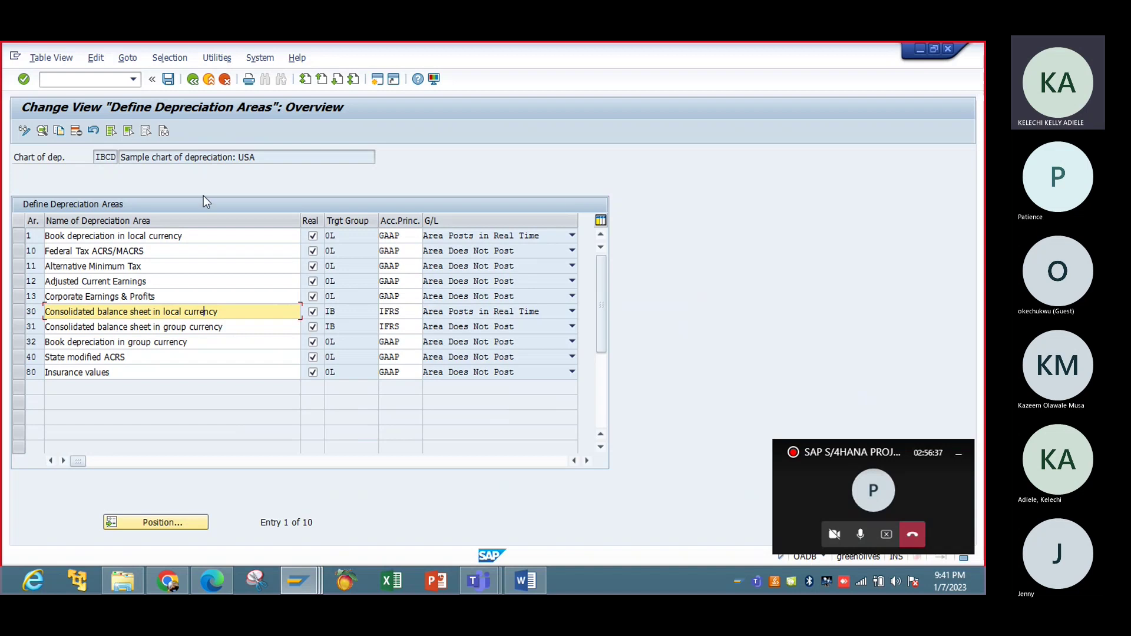
{"action": "left_click", "coordinate": [167, 80]}
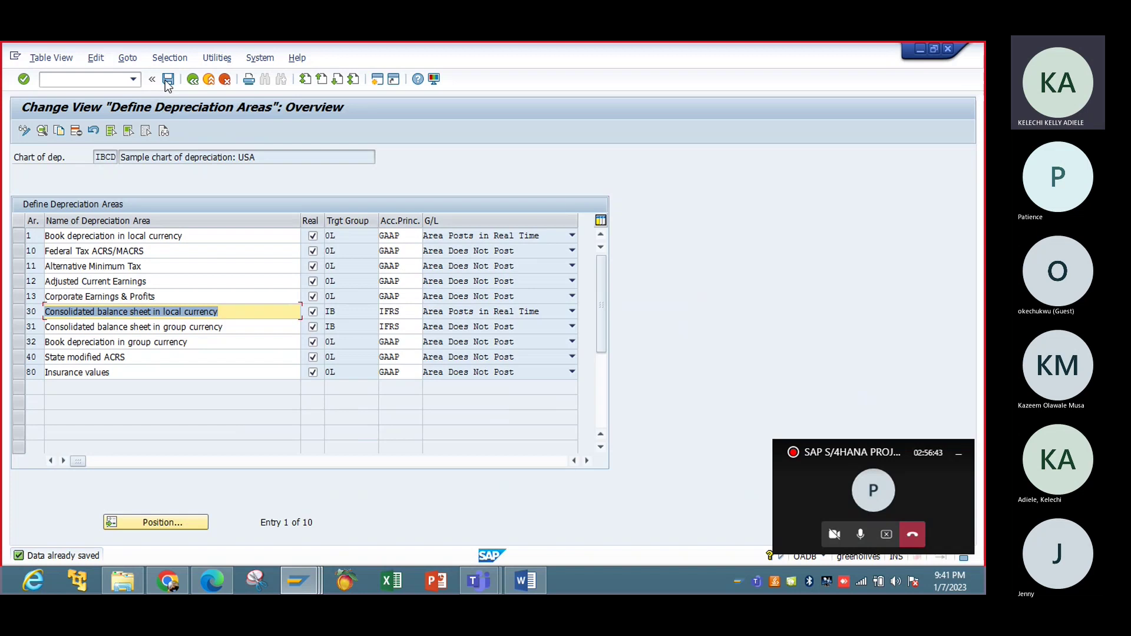
{"action": "left_click", "coordinate": [193, 79]}
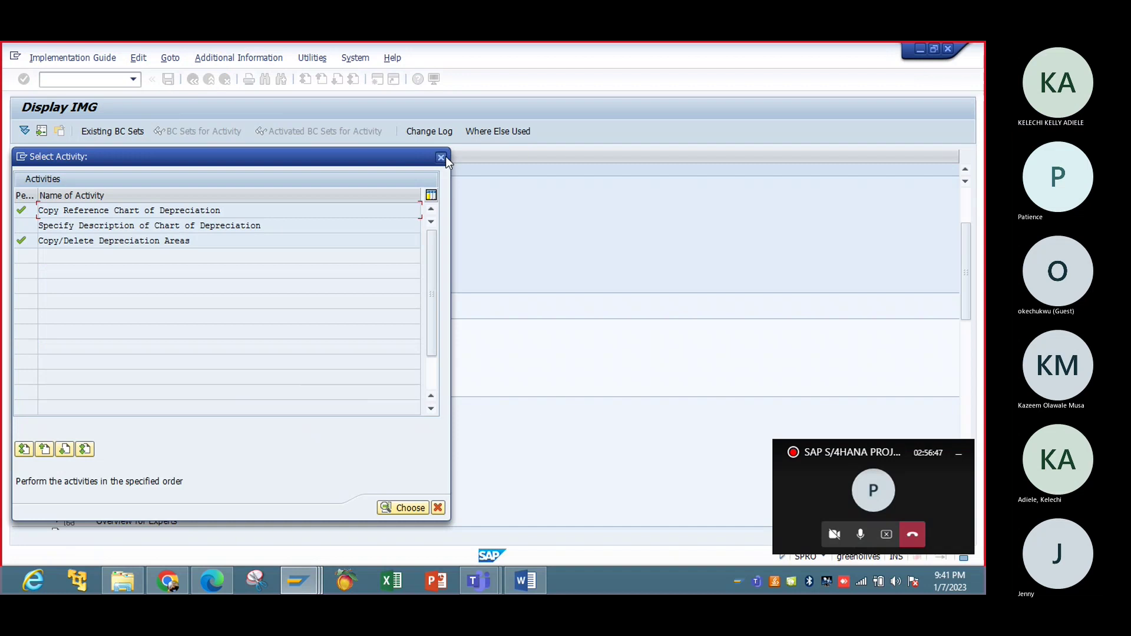
{"action": "left_click", "coordinate": [441, 157]}
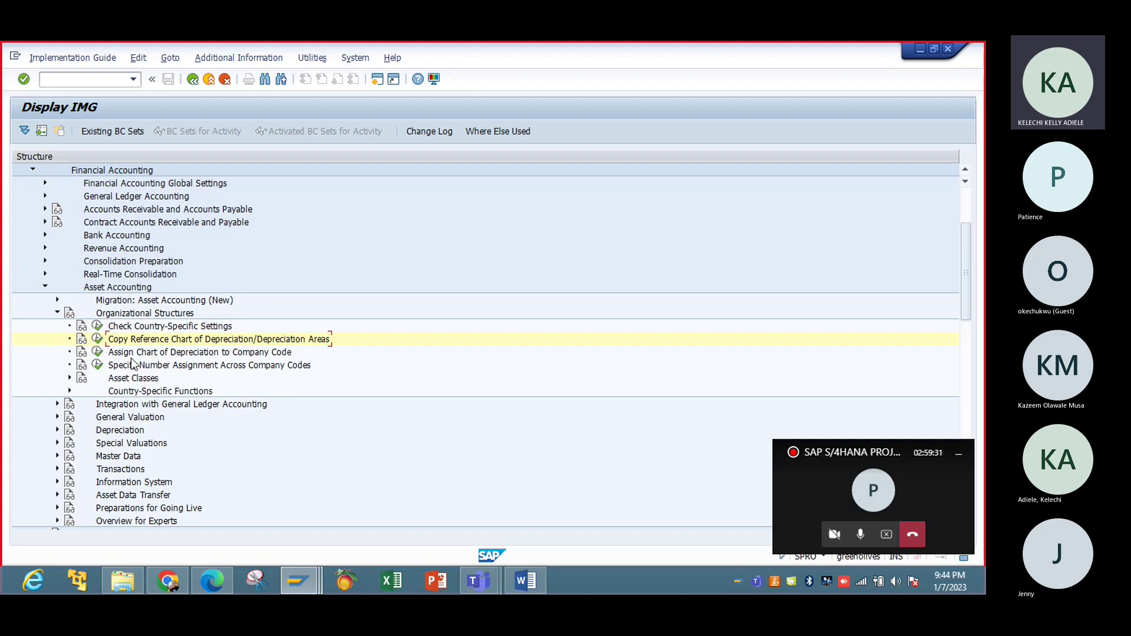
Open Assign Chart of Depreciation to Company Code and position the list at company code IBTC.
{"action": "left_click", "coordinate": [98, 353]}
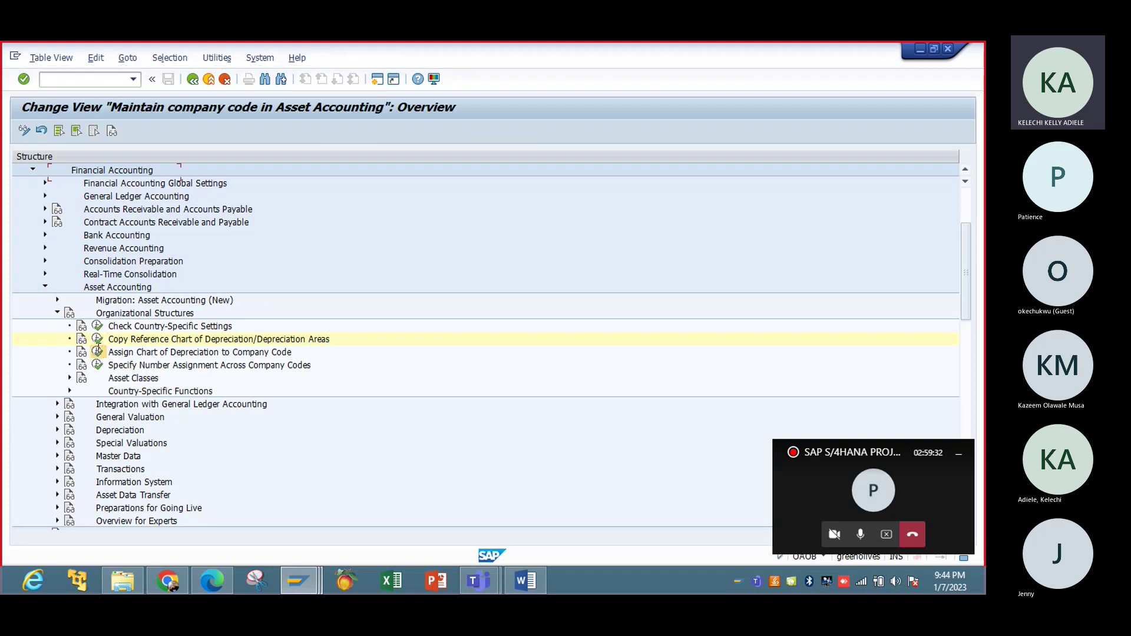
{"action": "left_click", "coordinate": [93, 526]}
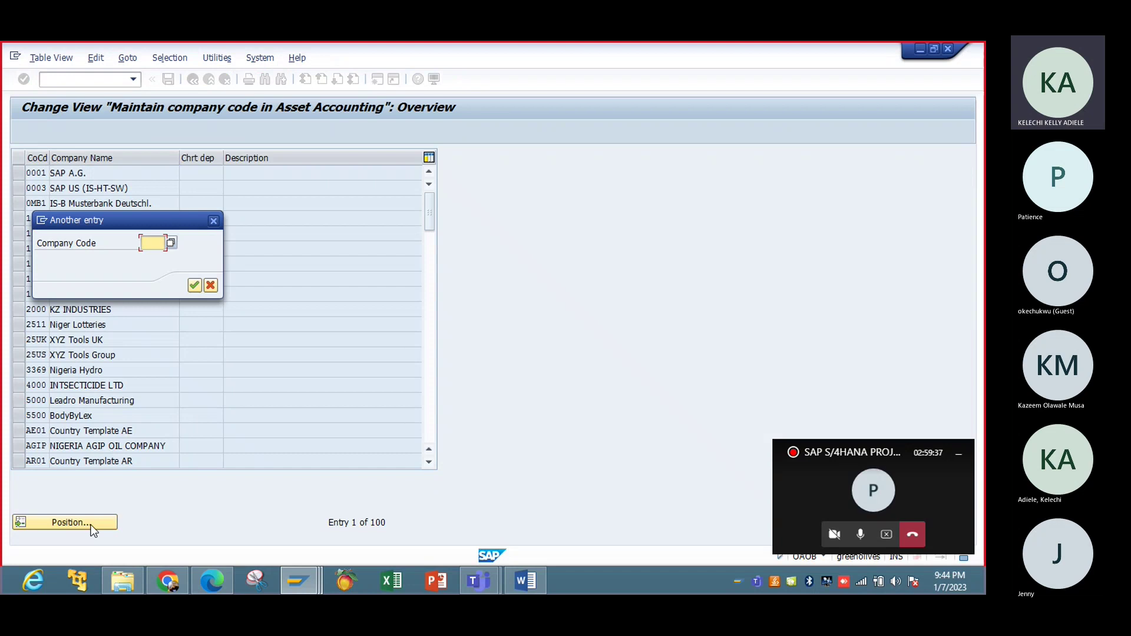
{"action": "type", "text": "IBTC"}
{"action": "key", "text": "Return"}
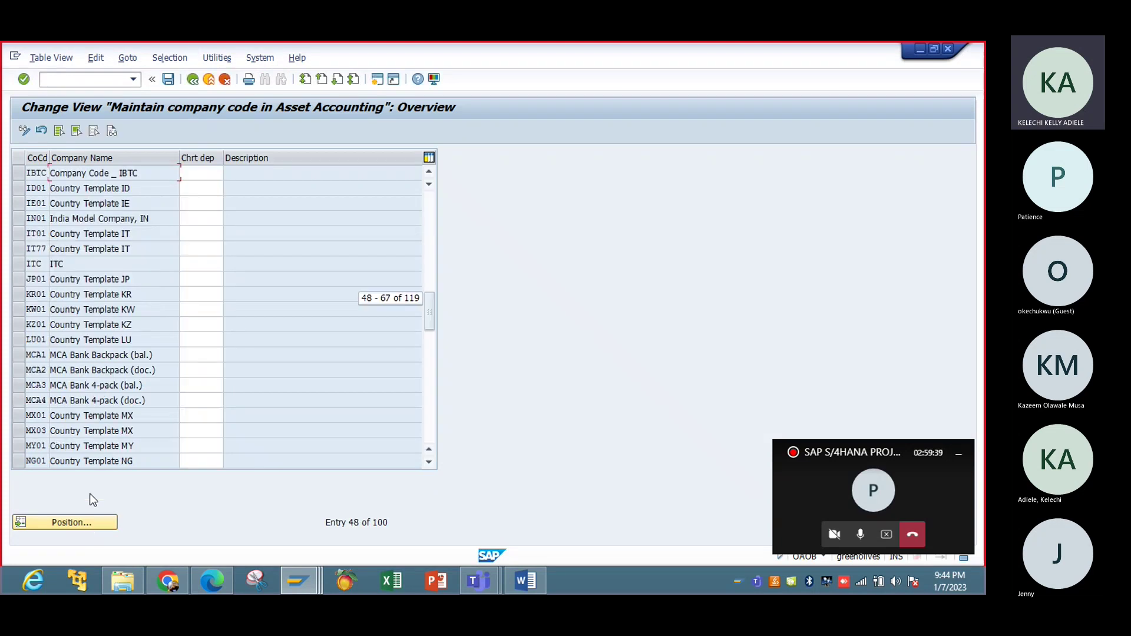
Try to assign chart of depreciation IBCD to company code IBTC, save, and return to the implementation guide.
{"action": "left_click", "coordinate": [209, 178]}
{"action": "type", "text": "IBTC"}
{"action": "key", "text": "Return"}
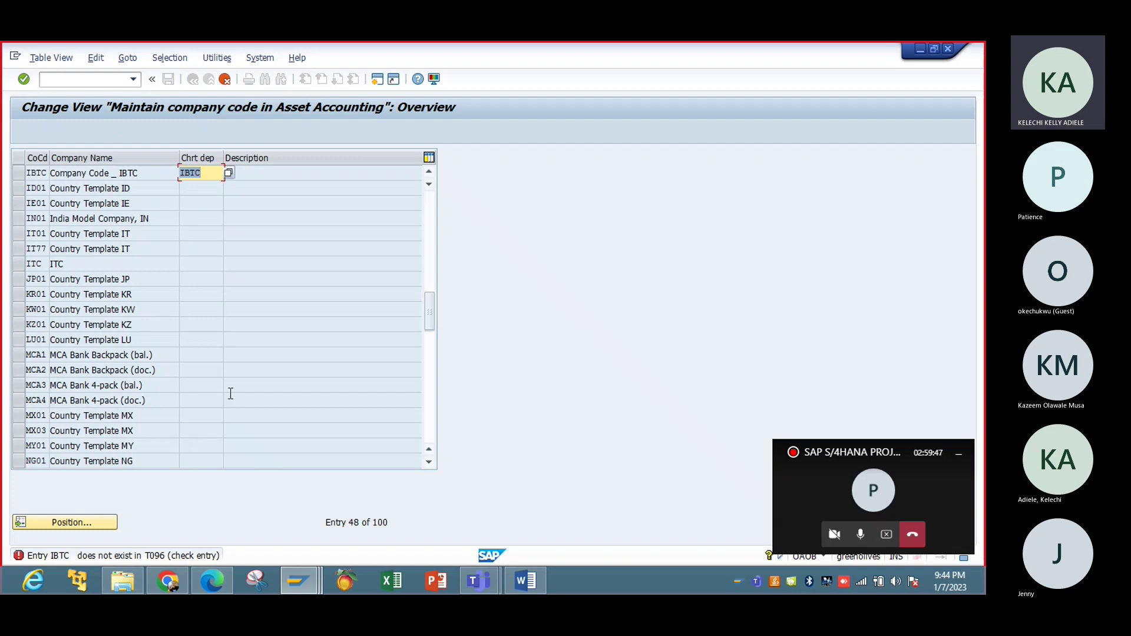
{"action": "key", "text": "BackSpace"}
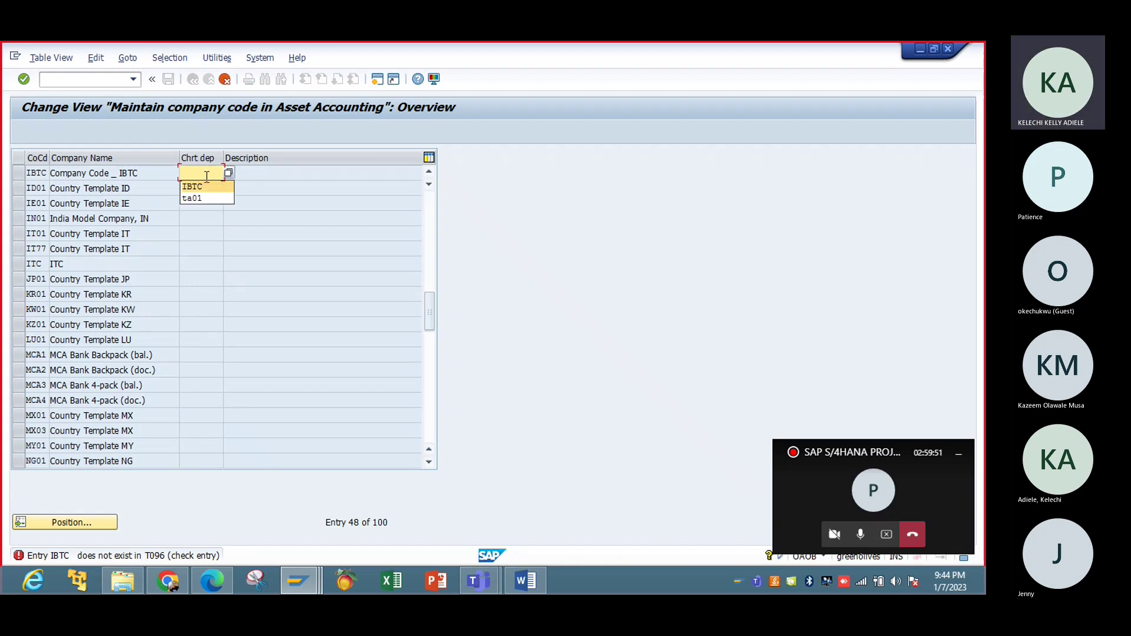
{"action": "type", "text": "I"}
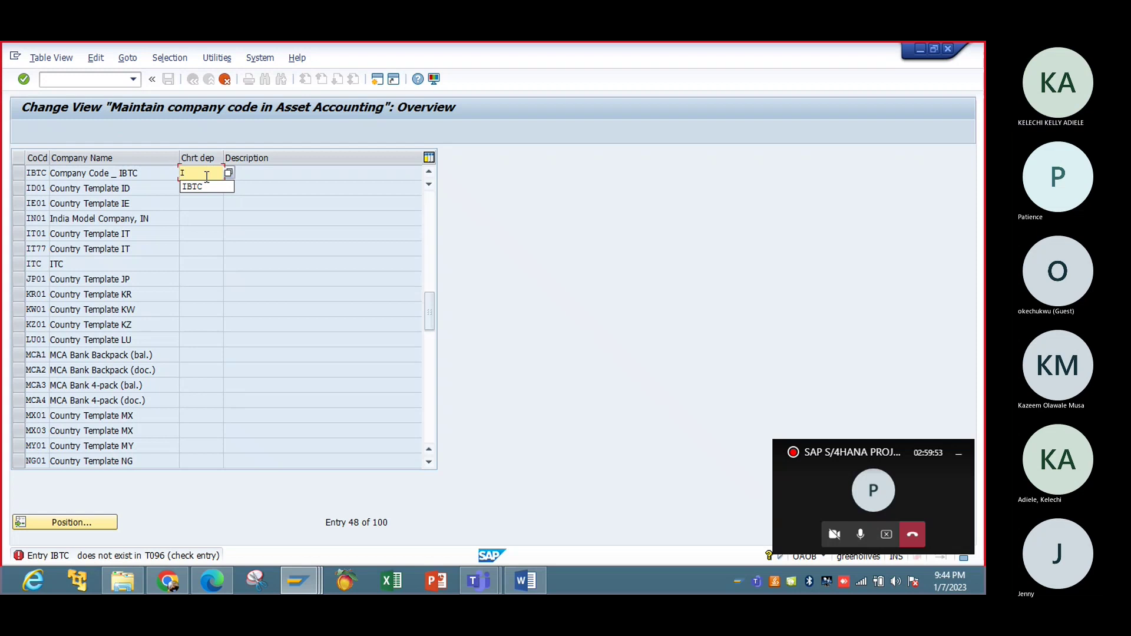
{"action": "type", "text": "B"}
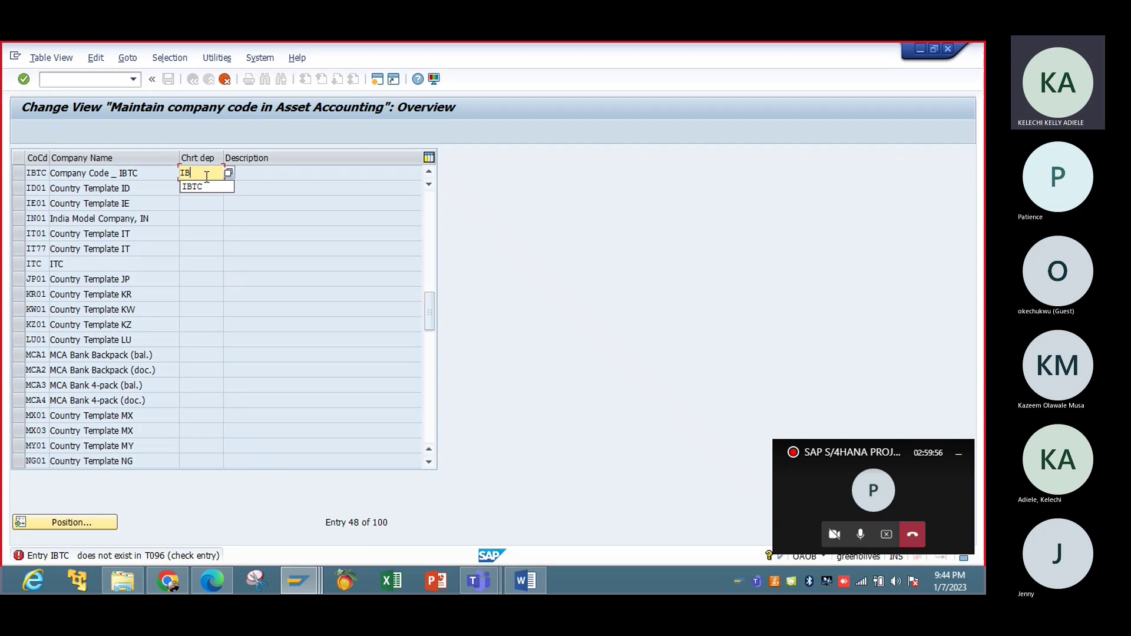
{"action": "type", "text": "CD"}
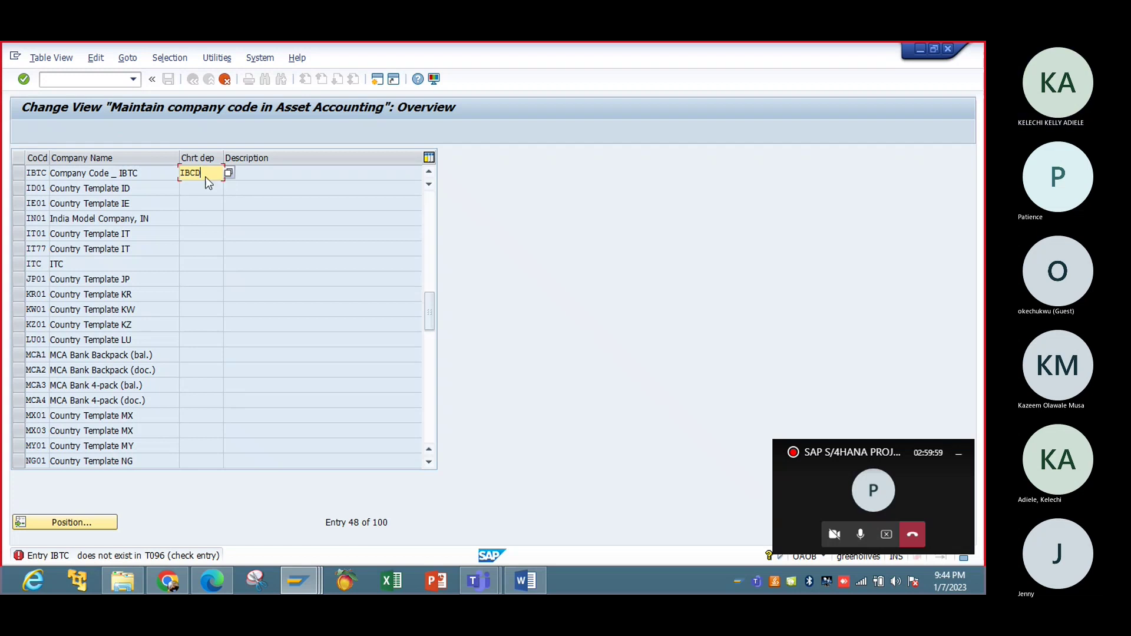
{"action": "key", "text": "Return"}
{"action": "double_click", "coordinate": [193, 169]}
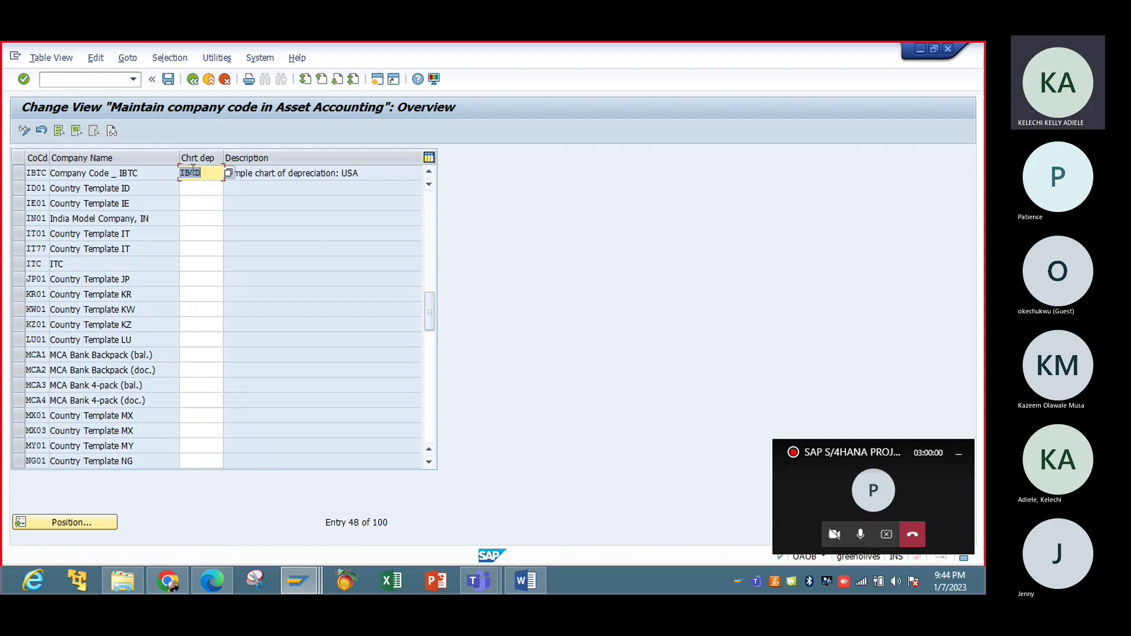
{"action": "left_click", "coordinate": [168, 79]}
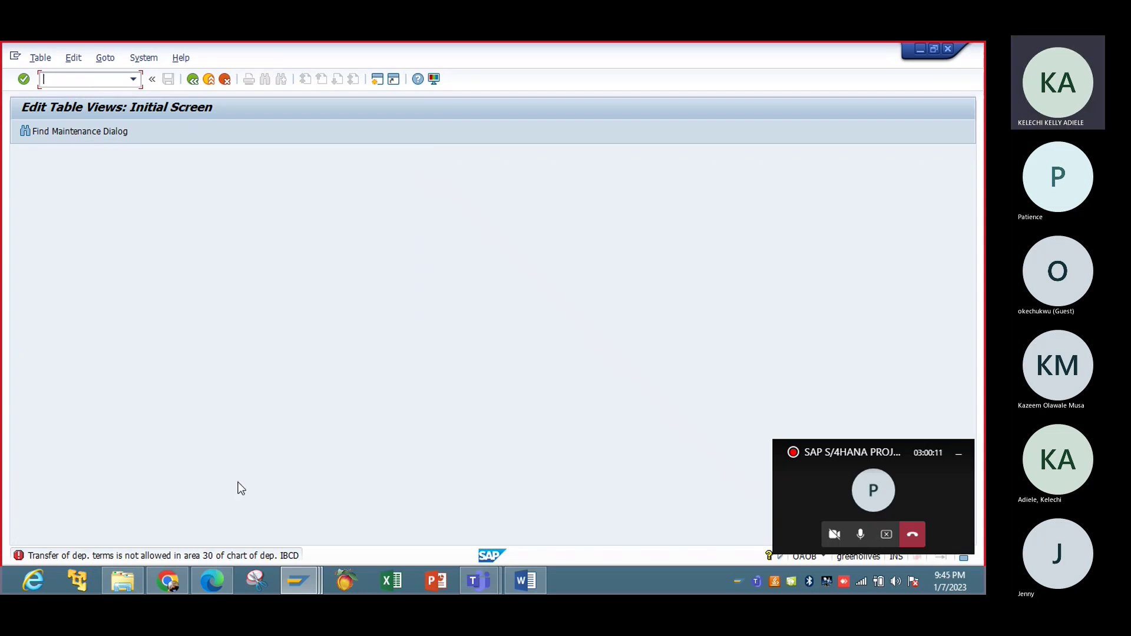
{"action": "left_click", "coordinate": [193, 80]}
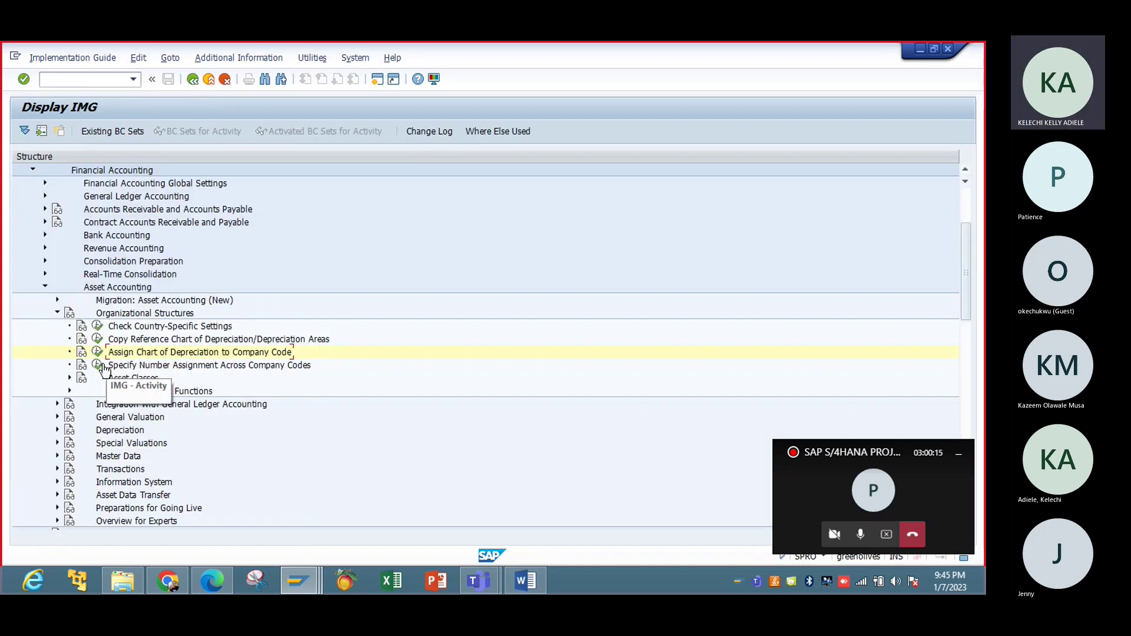
Open Specify Transfer of APC Values under the depreciation areas of General Valuation.
{"action": "left_click", "coordinate": [98, 366]}
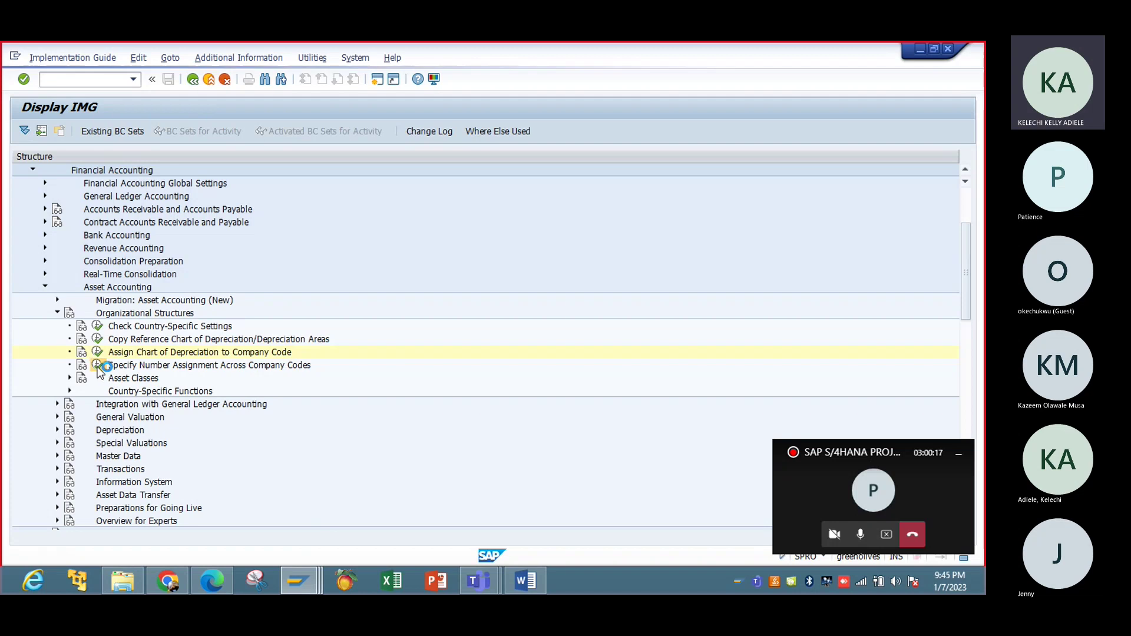
{"action": "left_click", "coordinate": [192, 81]}
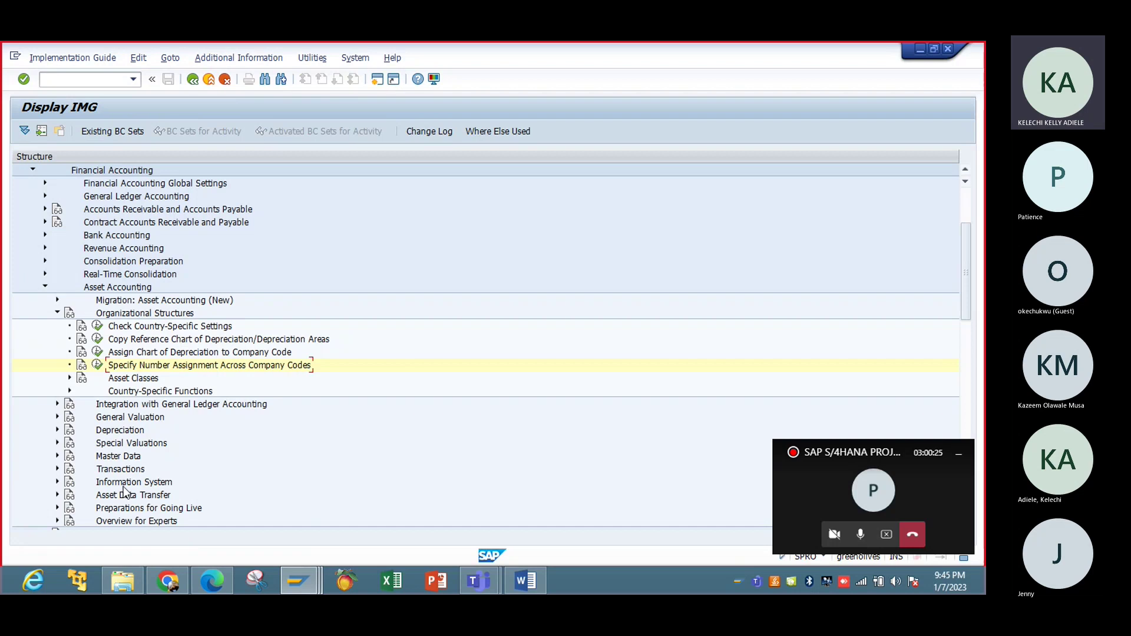
{"action": "left_click", "coordinate": [58, 418]}
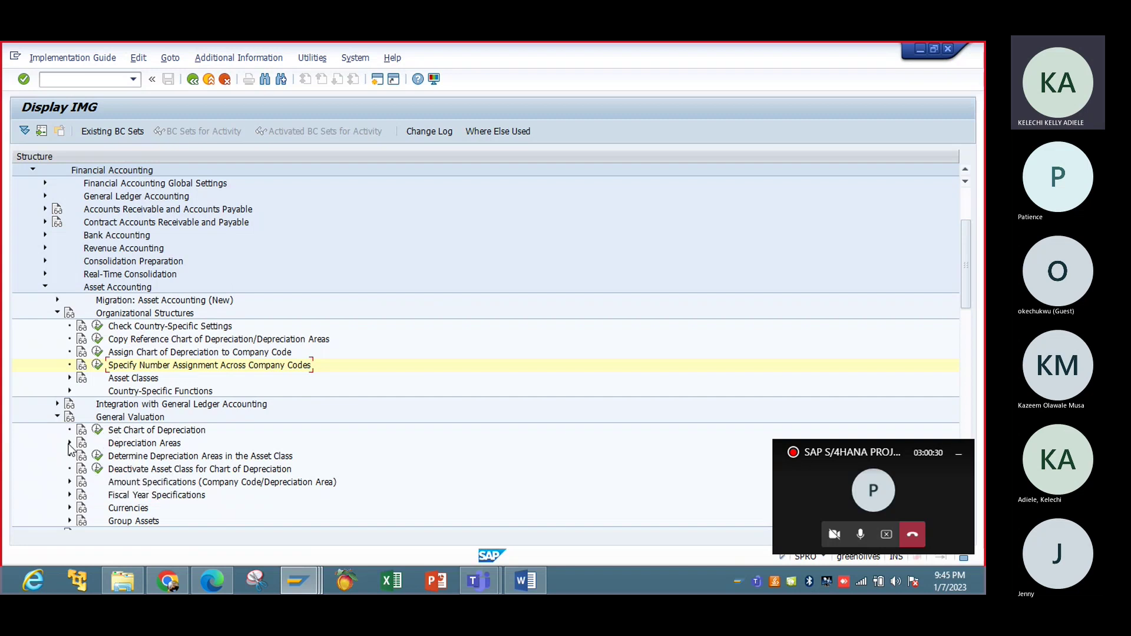
{"action": "left_click", "coordinate": [70, 444]}
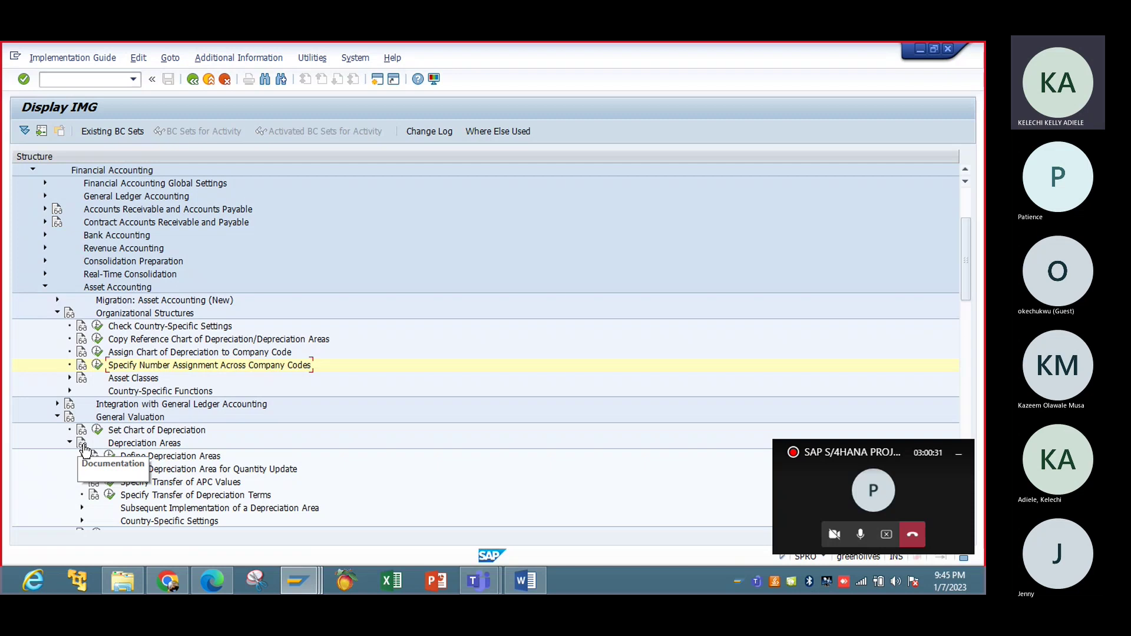
{"action": "left_click", "coordinate": [110, 483]}
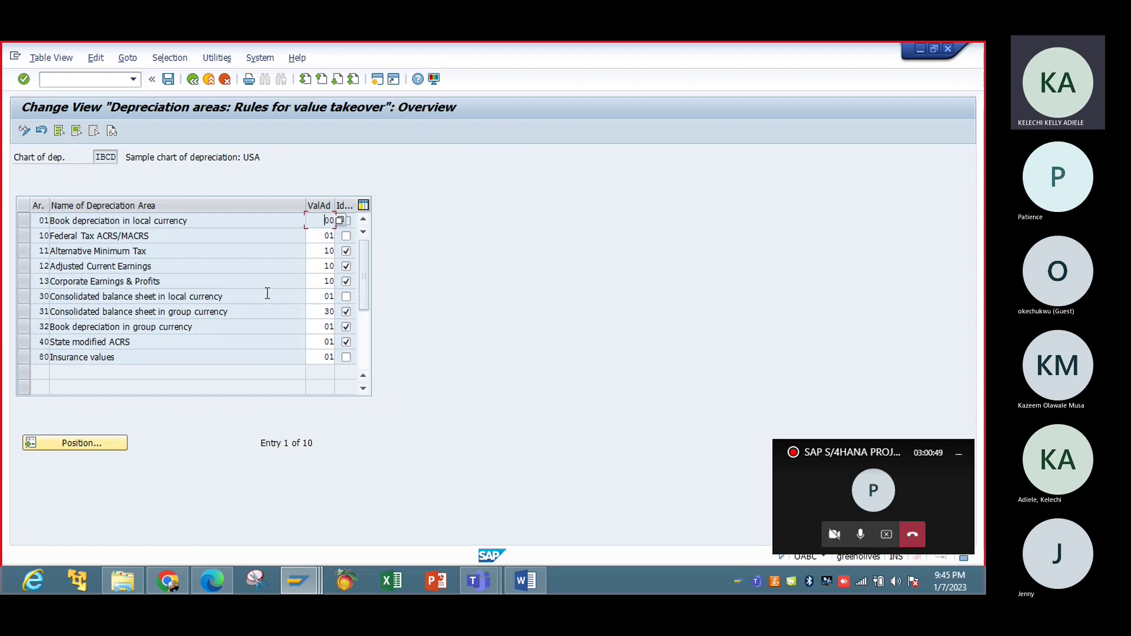
Try value takeover 00 for depreciation area 30 and set it back to 01.
{"action": "left_click", "coordinate": [334, 296]}
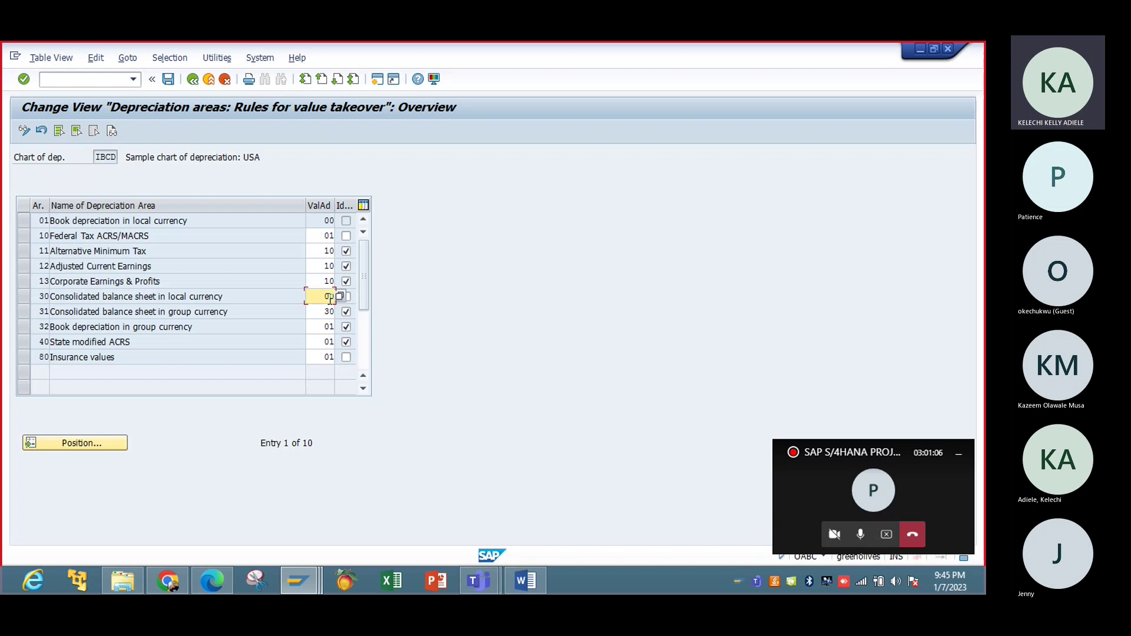
{"action": "key", "text": "Return"}
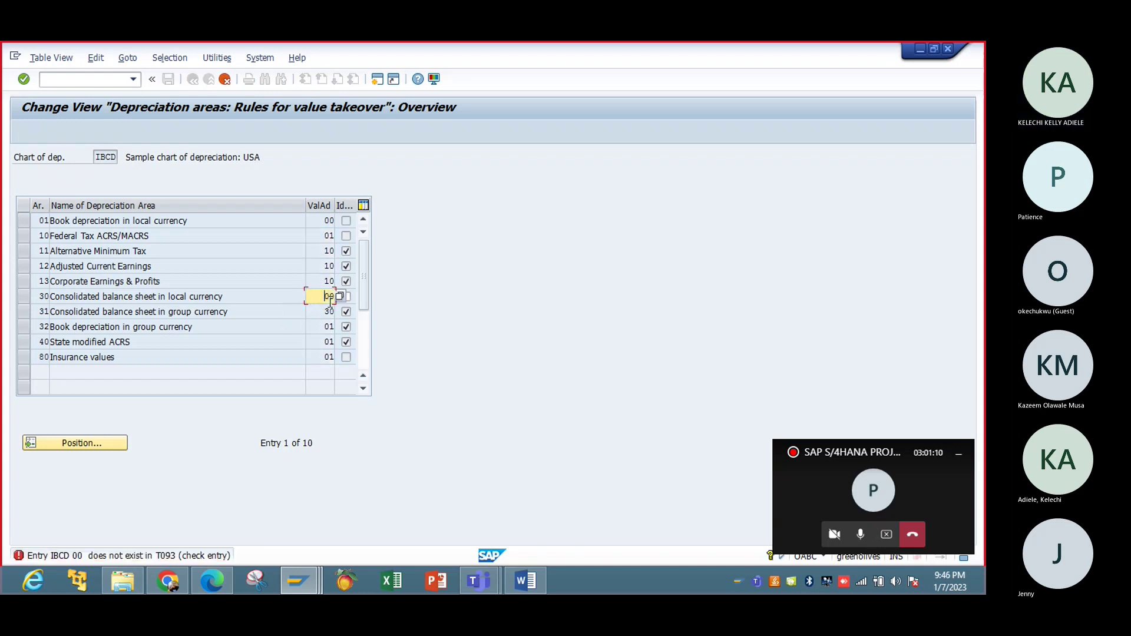
{"action": "left_click_drag", "start_coordinate": [334, 297], "coordinate": [308, 303]}
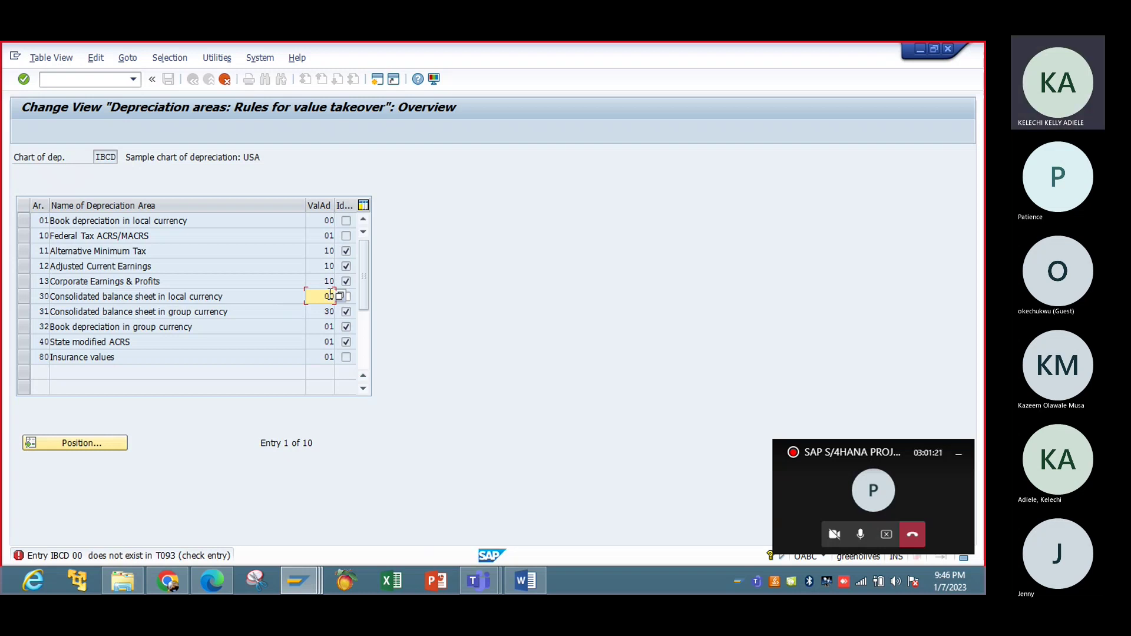
{"action": "key", "text": "BackSpace"}
{"action": "type", "text": "1"}
{"action": "key", "text": "Return"}
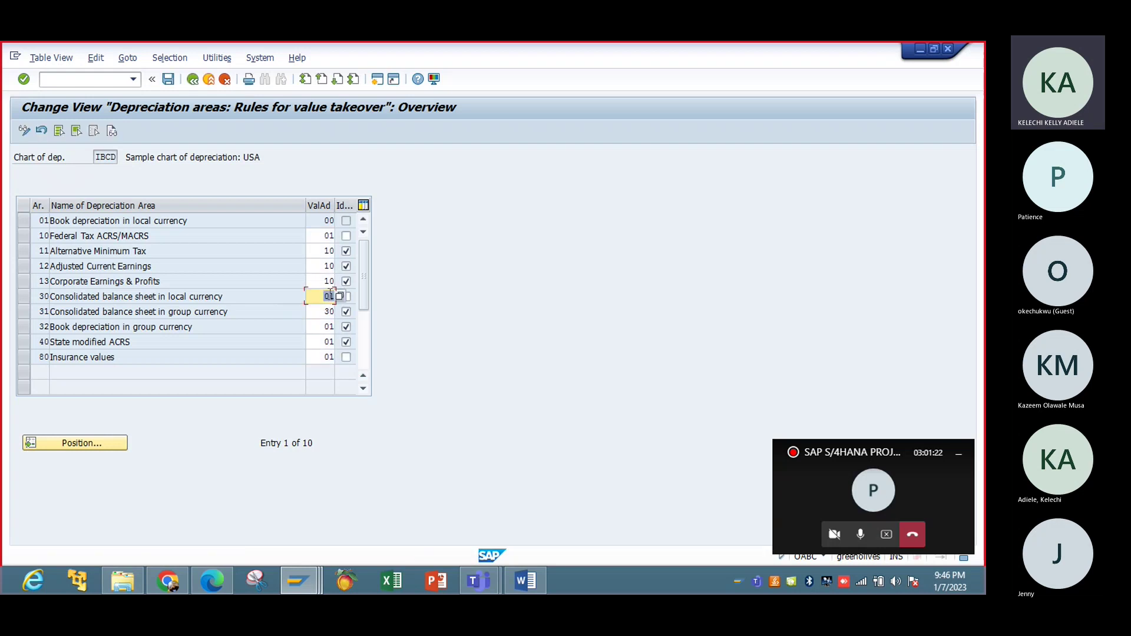
Try to save area 30 with identical value takeover from area 01, and leave the activity without saving the changes.
{"action": "left_click", "coordinate": [324, 311]}
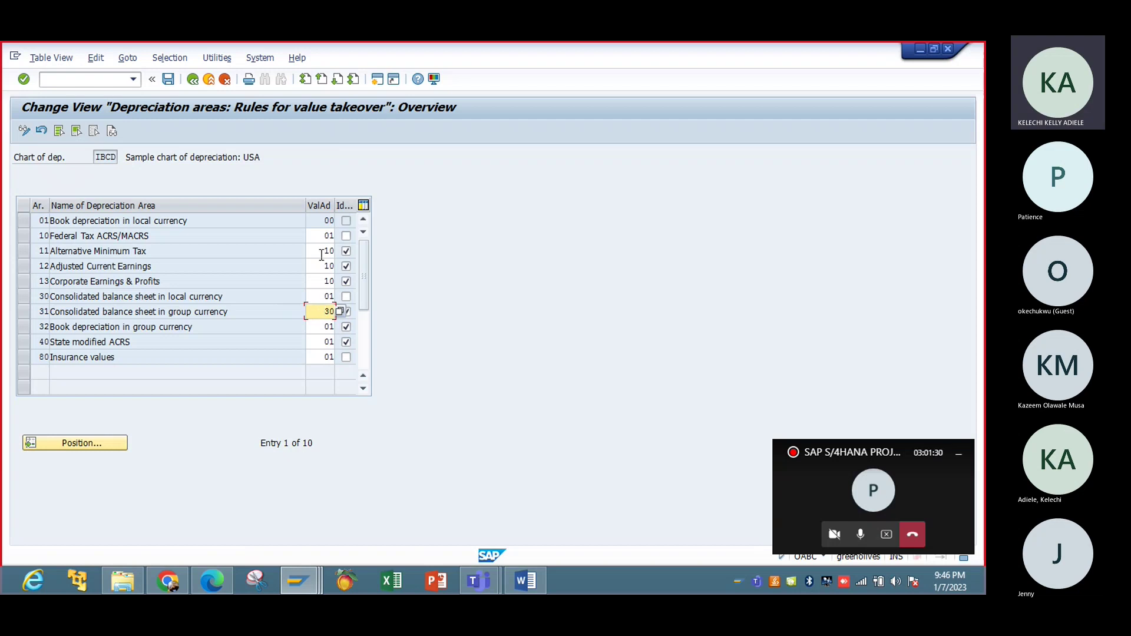
{"action": "left_click", "coordinate": [331, 297]}
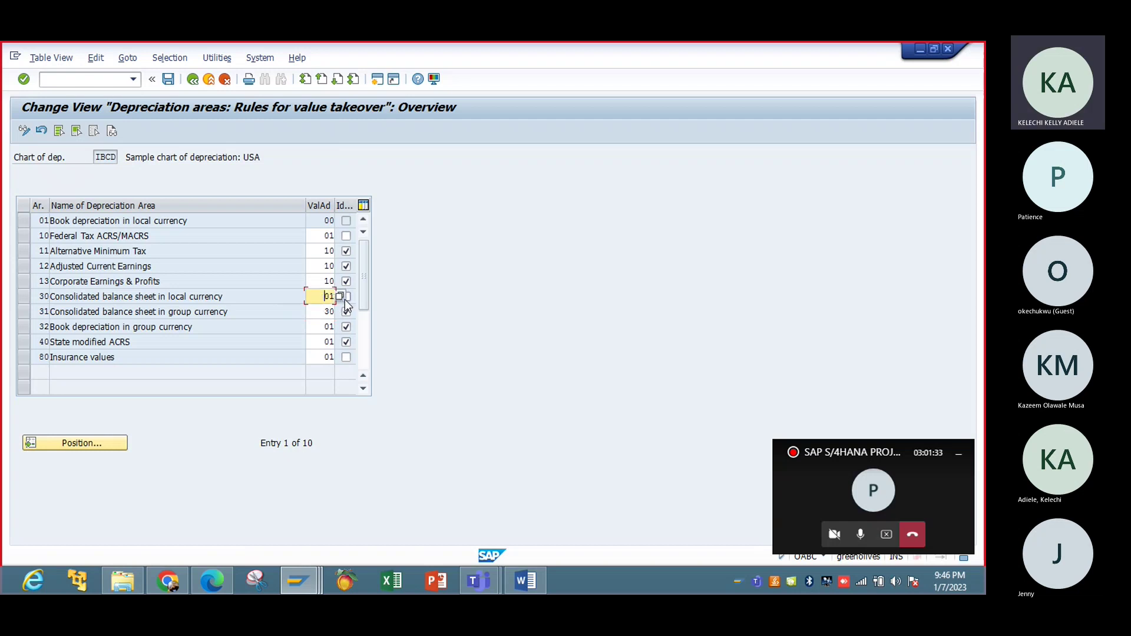
{"action": "left_click", "coordinate": [326, 312]}
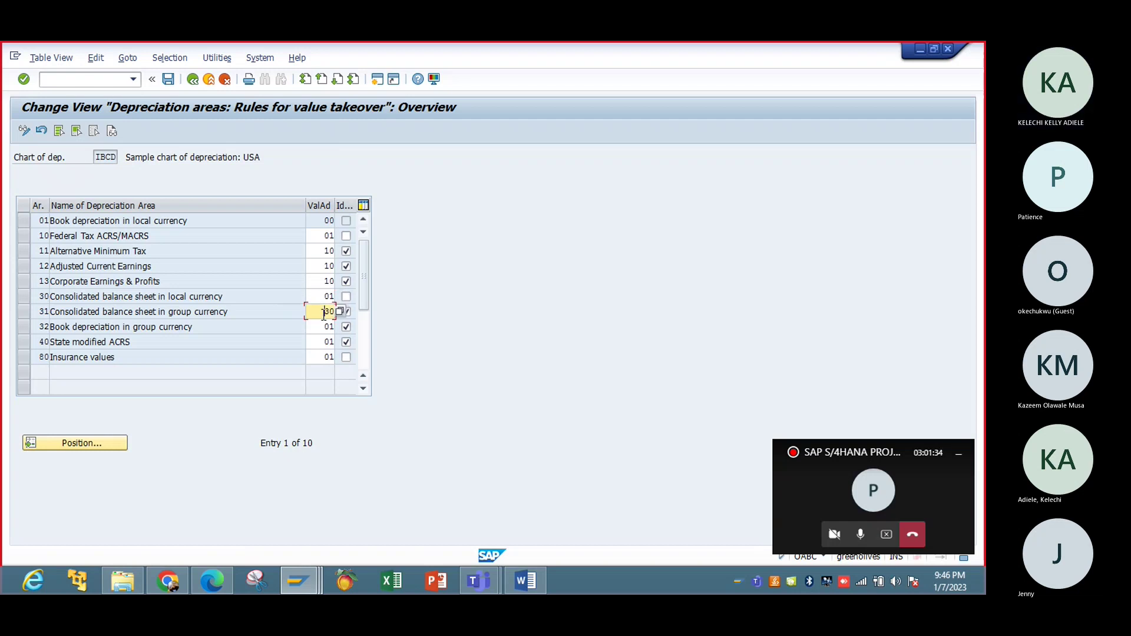
{"action": "left_click", "coordinate": [234, 312]}
{"action": "left_click", "coordinate": [348, 297]}
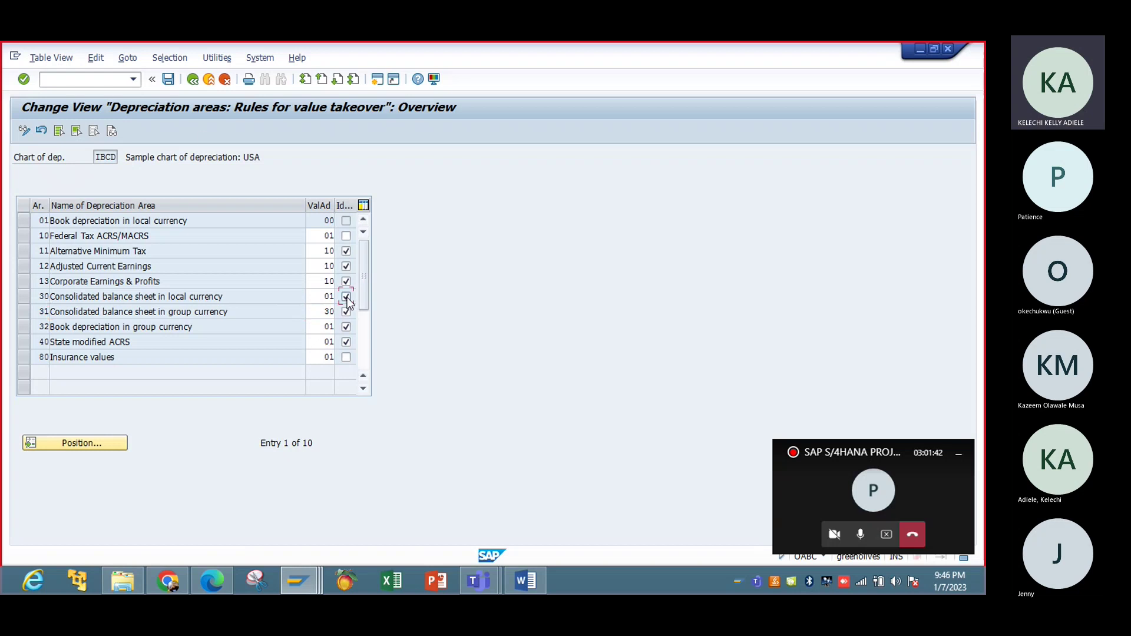
{"action": "left_click", "coordinate": [168, 79]}
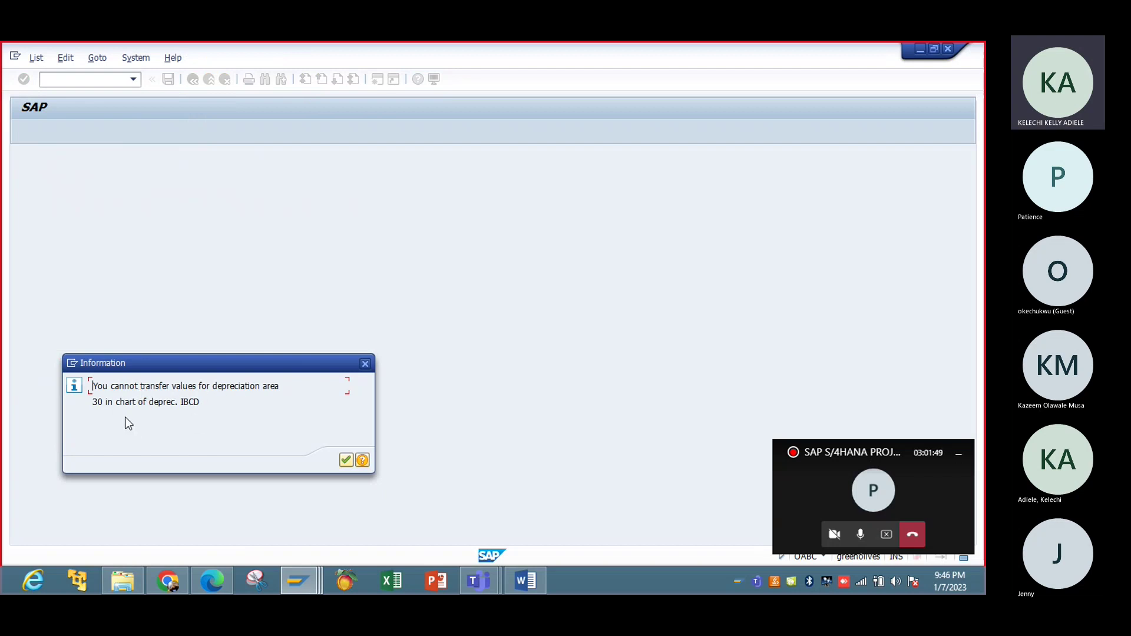
{"action": "left_click", "coordinate": [346, 461]}
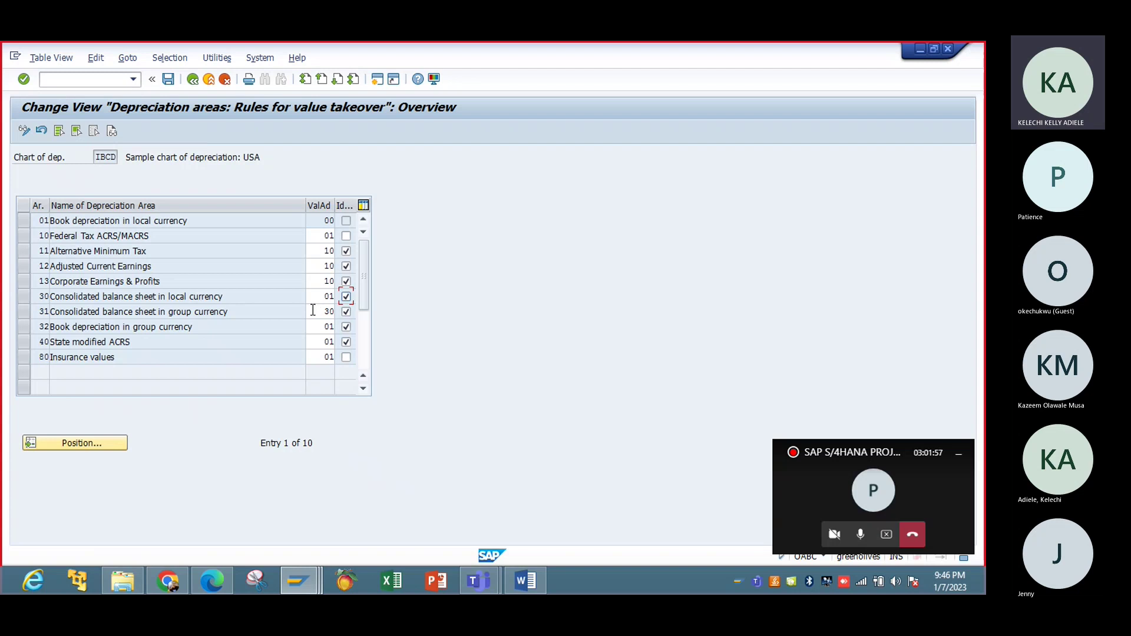
{"action": "left_click", "coordinate": [192, 79]}
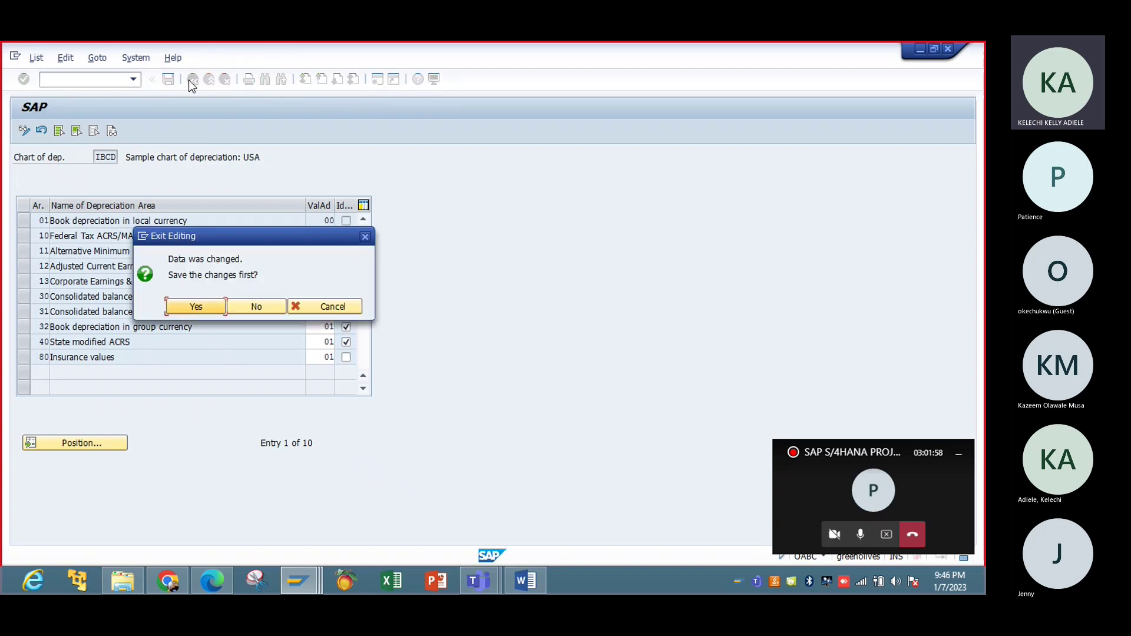
{"action": "left_click", "coordinate": [232, 304]}
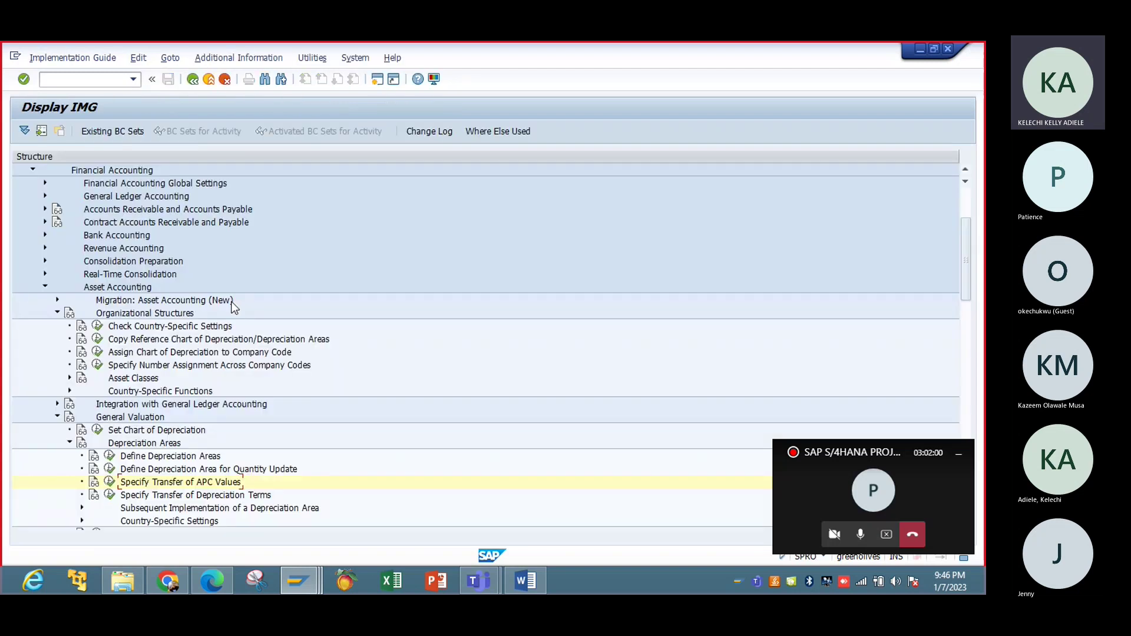
Open Copy/Delete Depreciation Areas for chart of depreciation IBCD.
{"action": "left_click", "coordinate": [98, 352]}
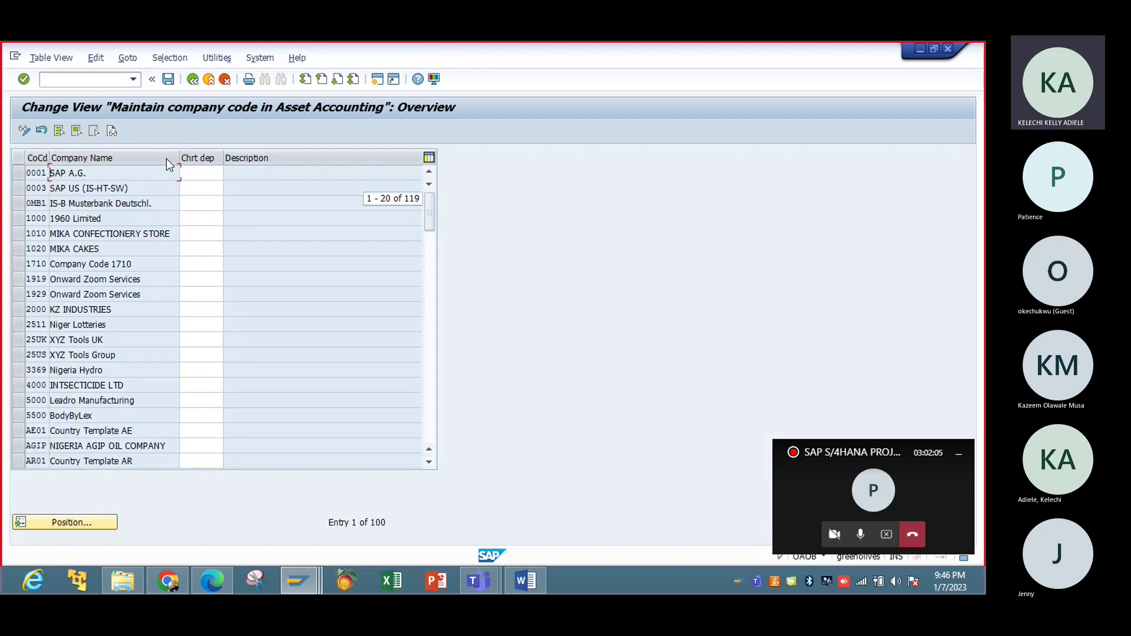
{"action": "left_click", "coordinate": [193, 80]}
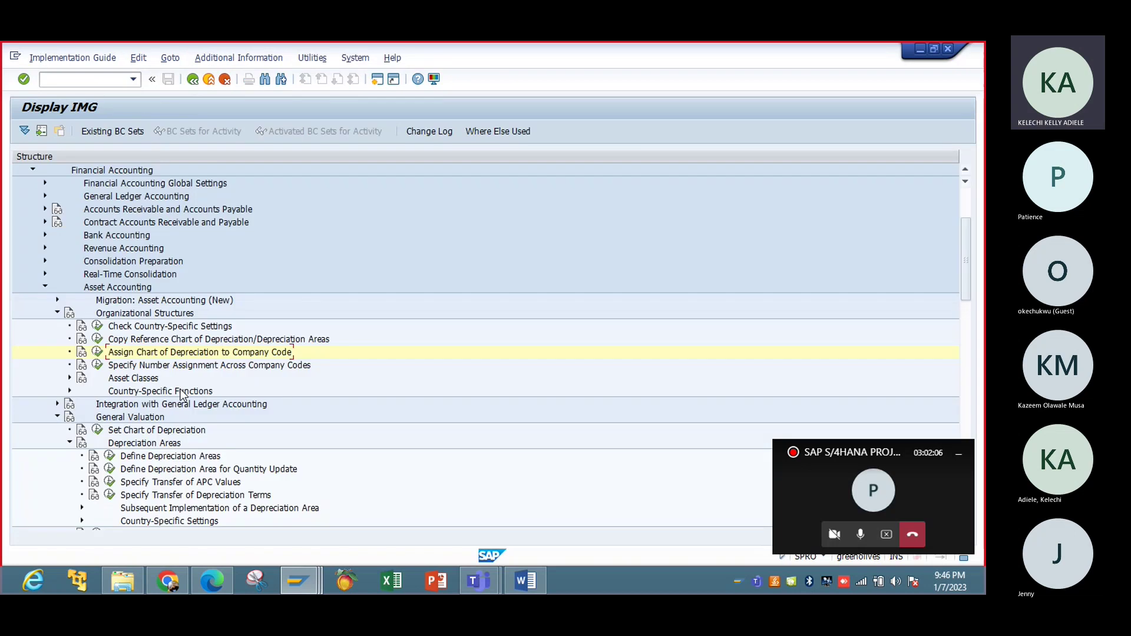
{"action": "left_click", "coordinate": [99, 340]}
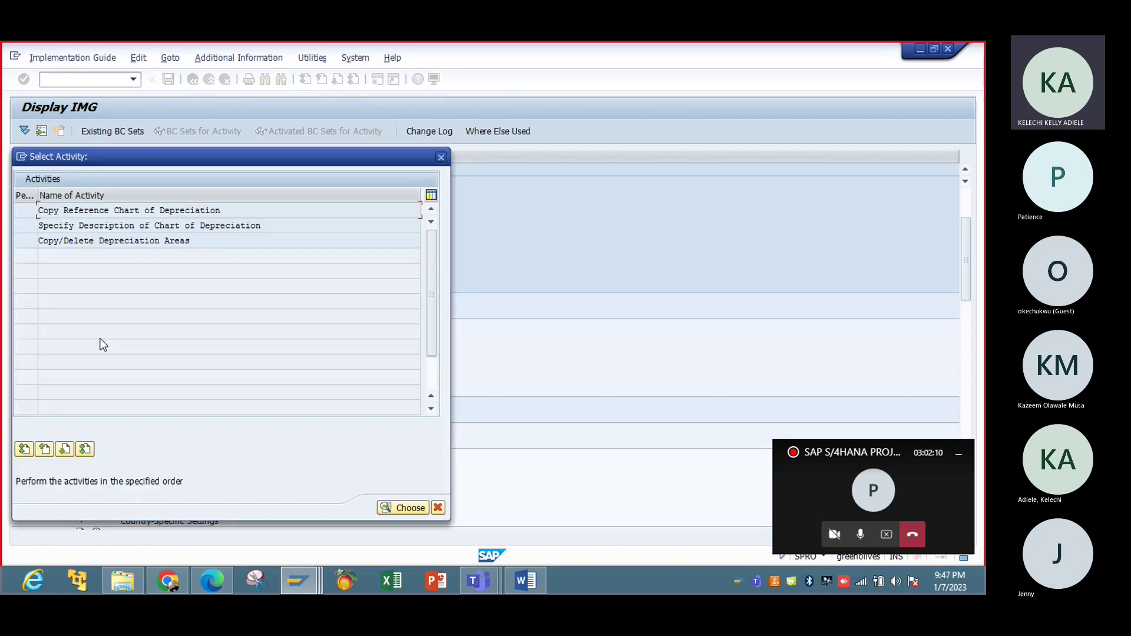
{"action": "double_click", "coordinate": [126, 231]}
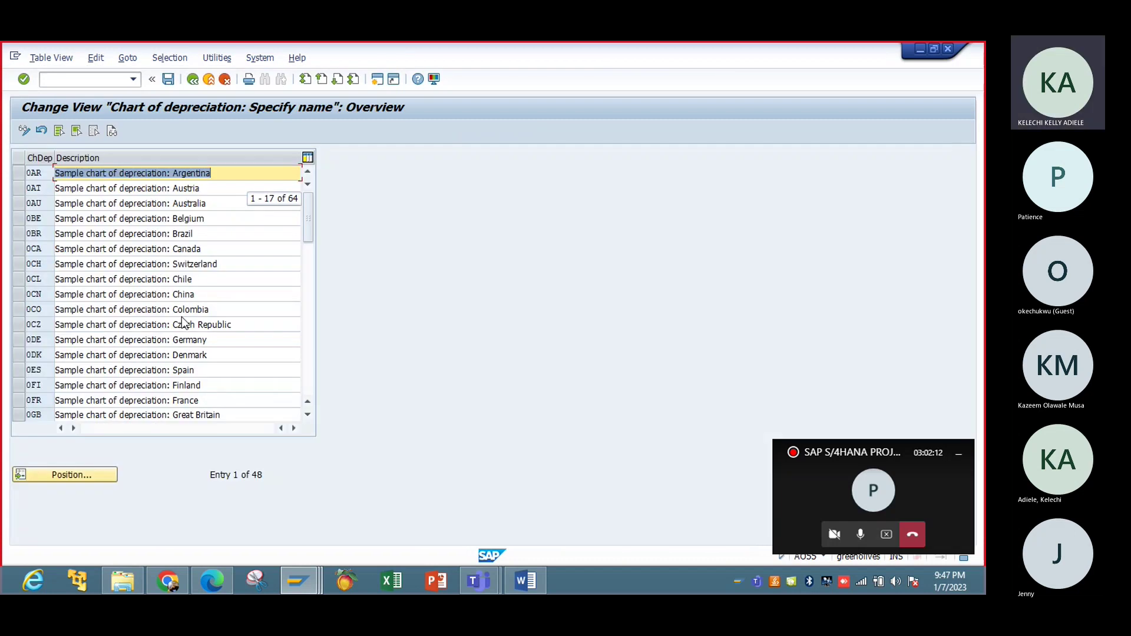
{"action": "left_click", "coordinate": [192, 79]}
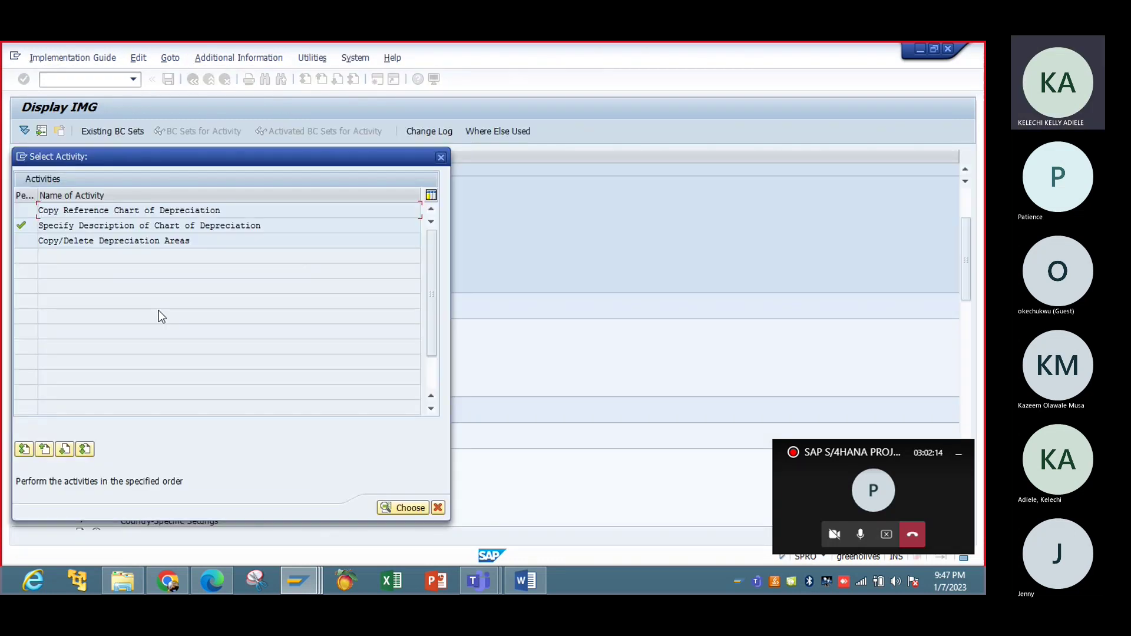
{"action": "double_click", "coordinate": [136, 241]}
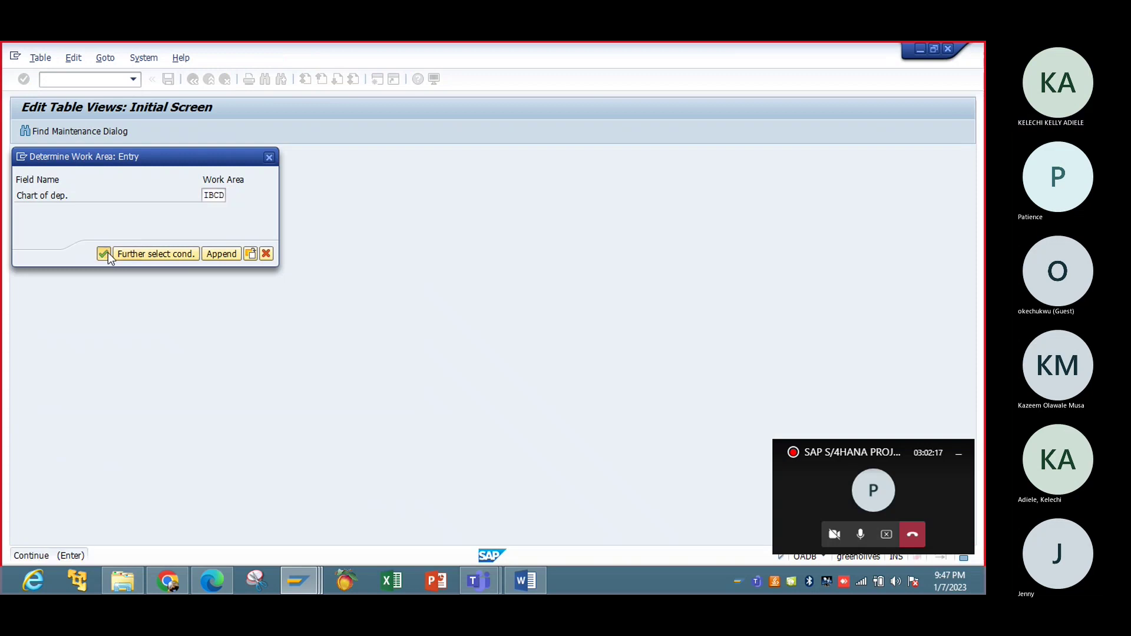
{"action": "left_click", "coordinate": [108, 252]}
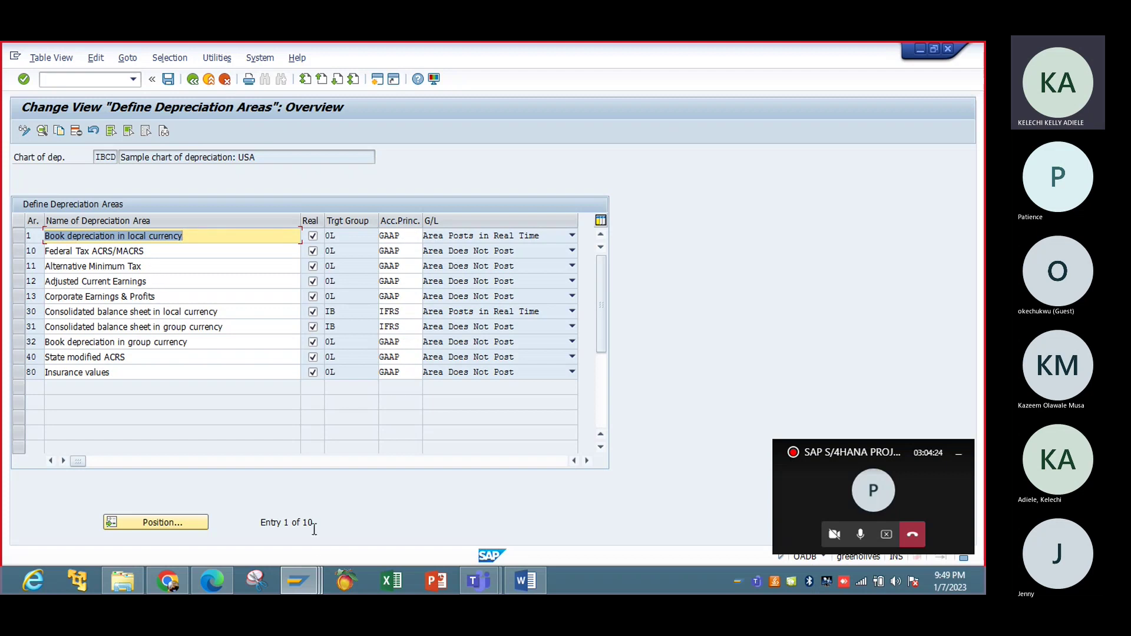
Check the currency types in the ledger settings session and return to the Define Depreciation Areas session.
{"action": "mouse_move", "coordinate": [309, 577]}
{"action": "left_click", "coordinate": [439, 496]}
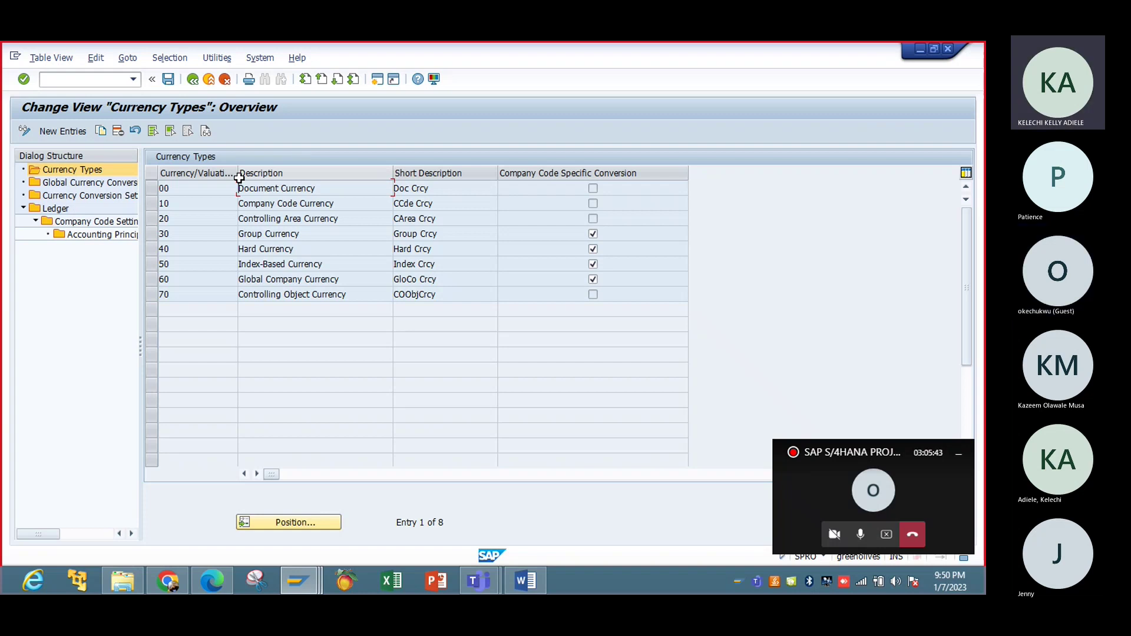
{"action": "left_click", "coordinate": [299, 581]}
{"action": "left_click", "coordinate": [323, 518]}
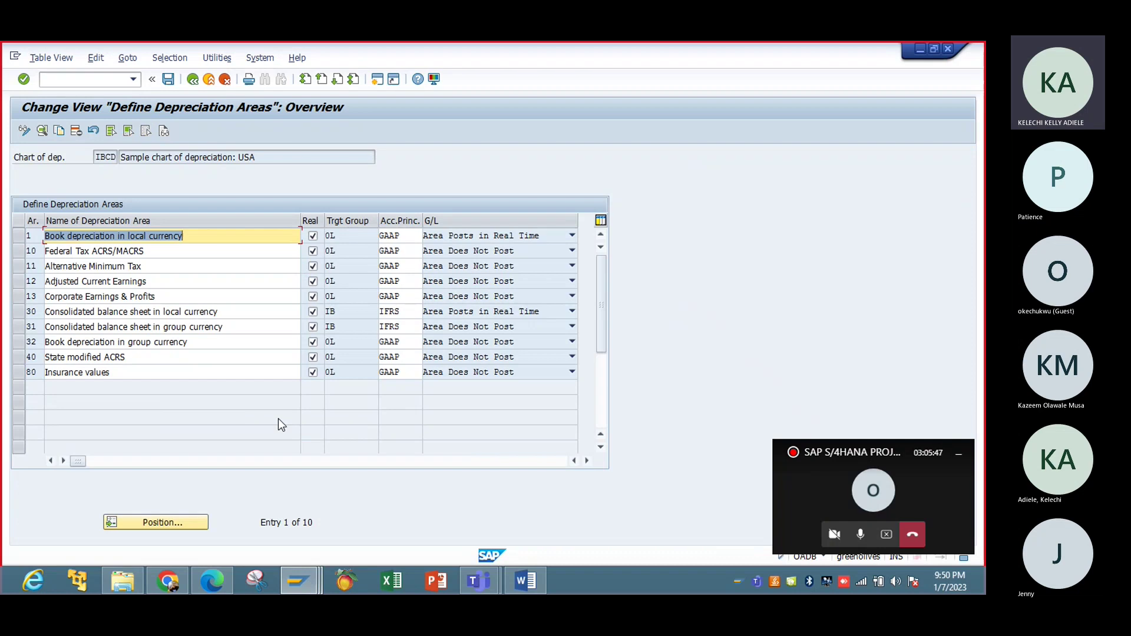